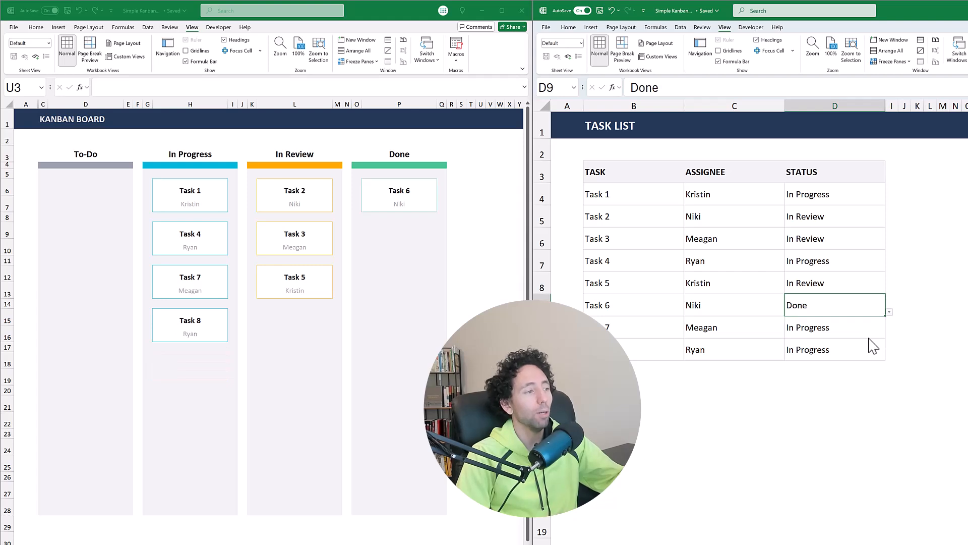
Set the status of Task 7 and Task 8 in the task list to Done.
click(881, 334)
click(890, 334)
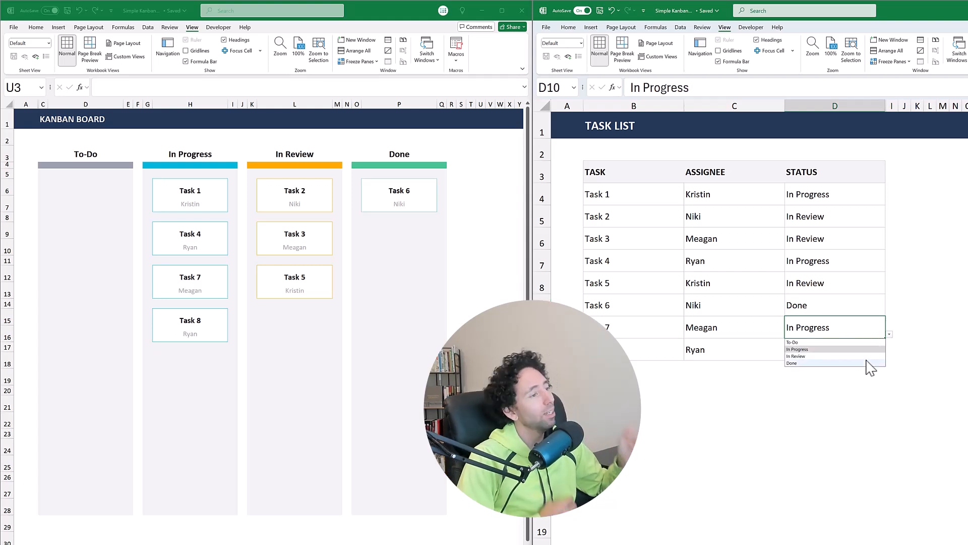
click(867, 362)
click(875, 351)
click(890, 356)
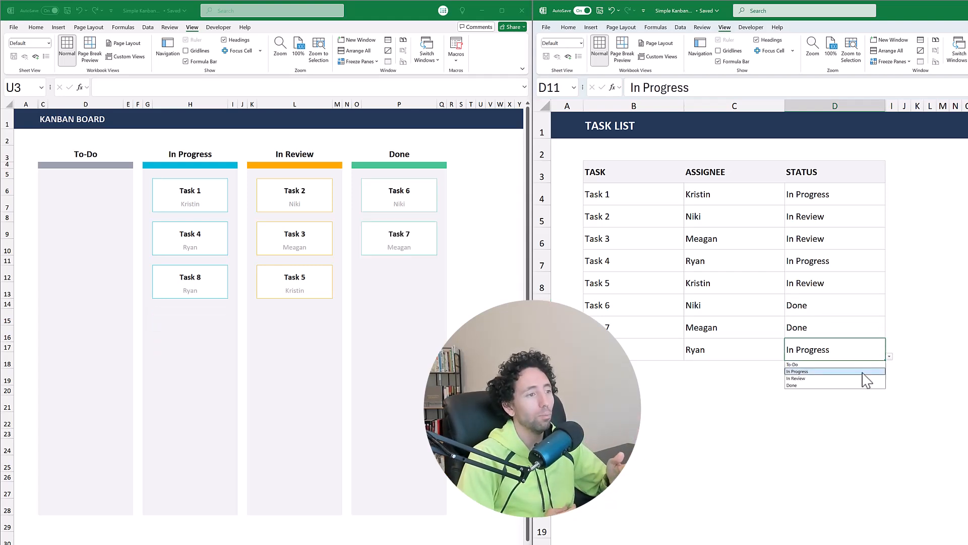
click(864, 383)
Set Task 4's status to In Review and Task 5's status to Done in the task list.
click(848, 258)
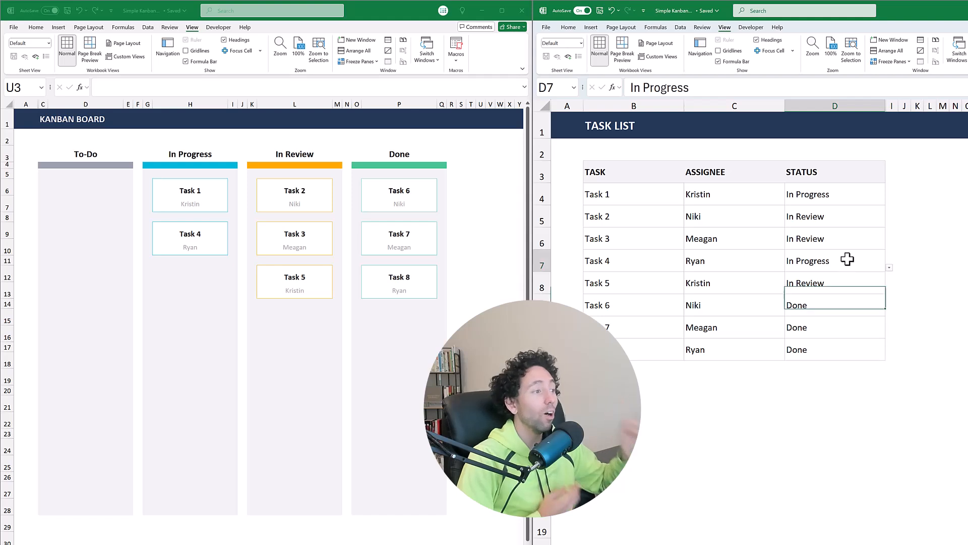
click(890, 267)
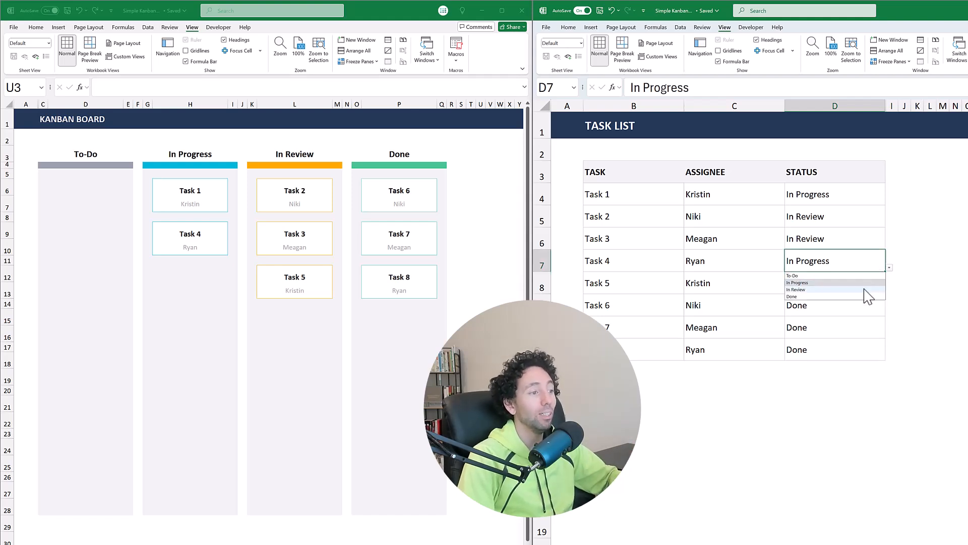
click(865, 289)
click(868, 286)
click(890, 290)
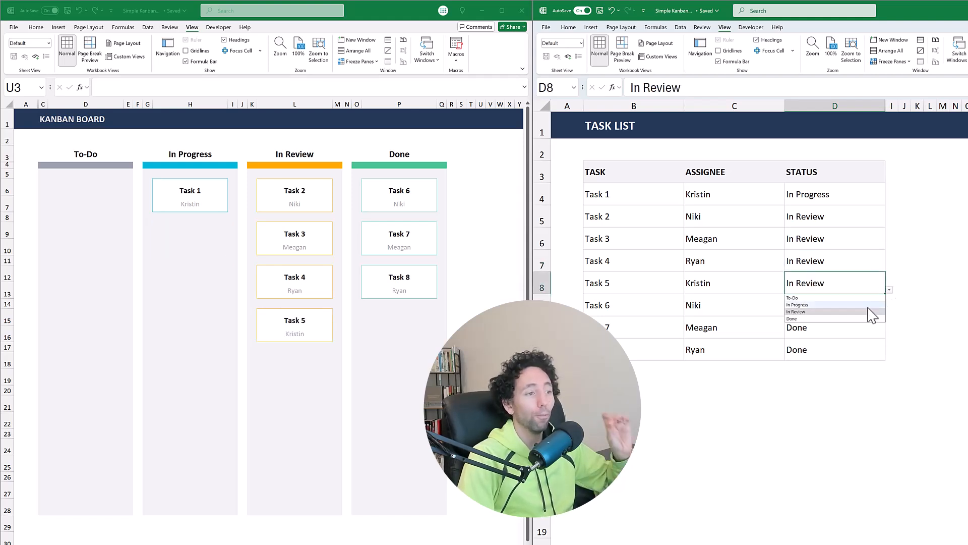
click(868, 325)
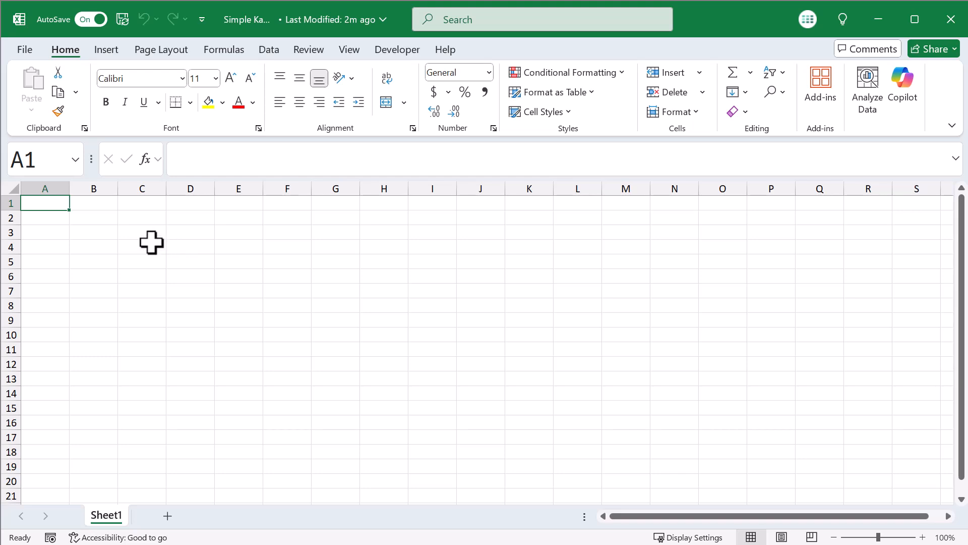
Set the row height of the entire blank sheet to 25.
click(13, 186)
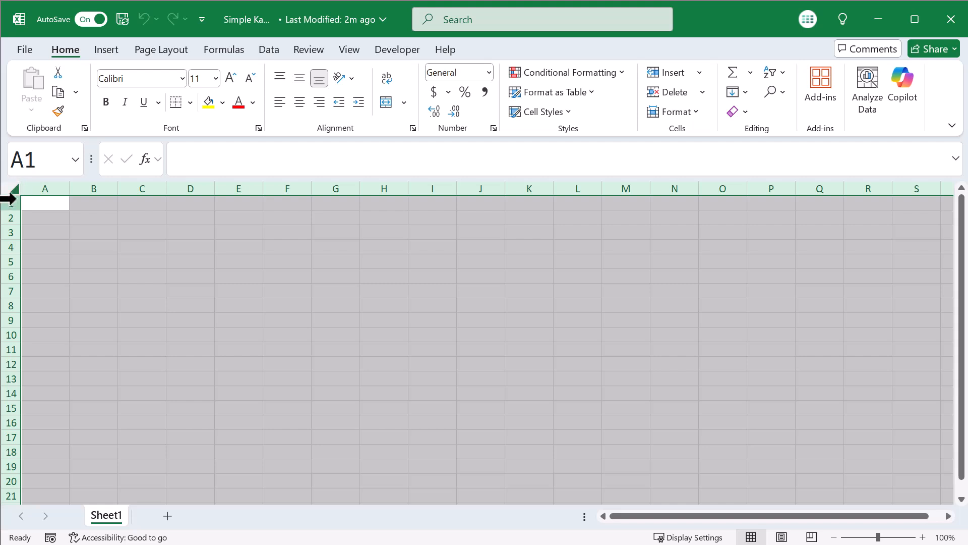
right_click(7, 216)
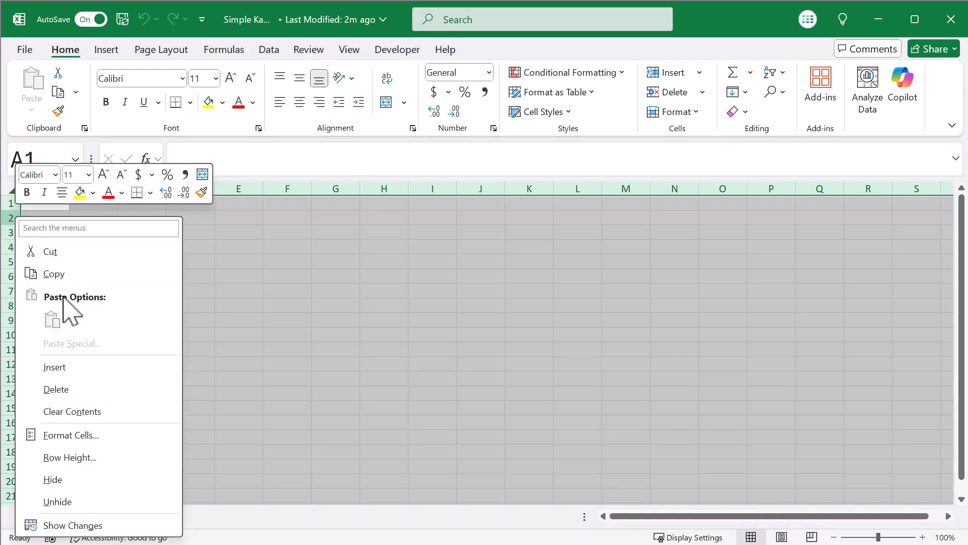
click(75, 457)
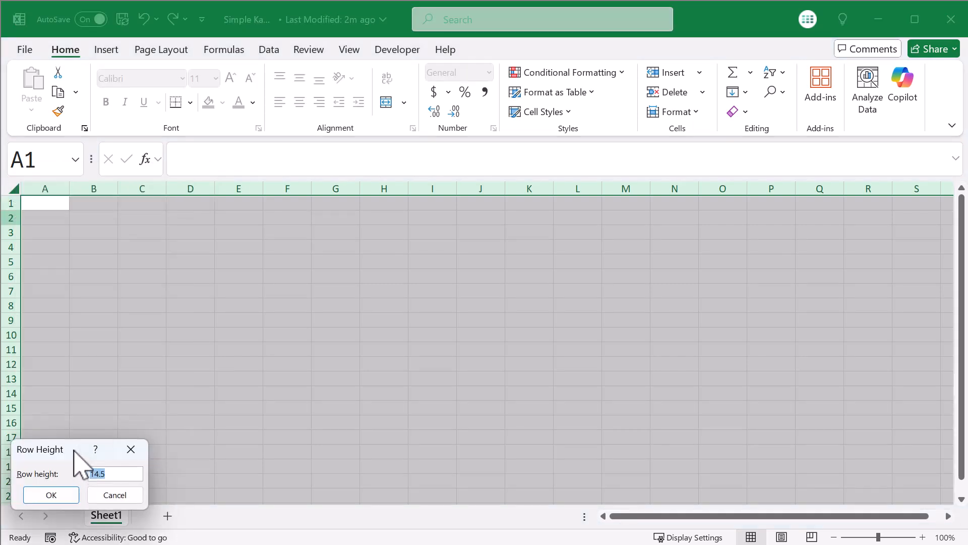
drag(74, 450, 104, 410)
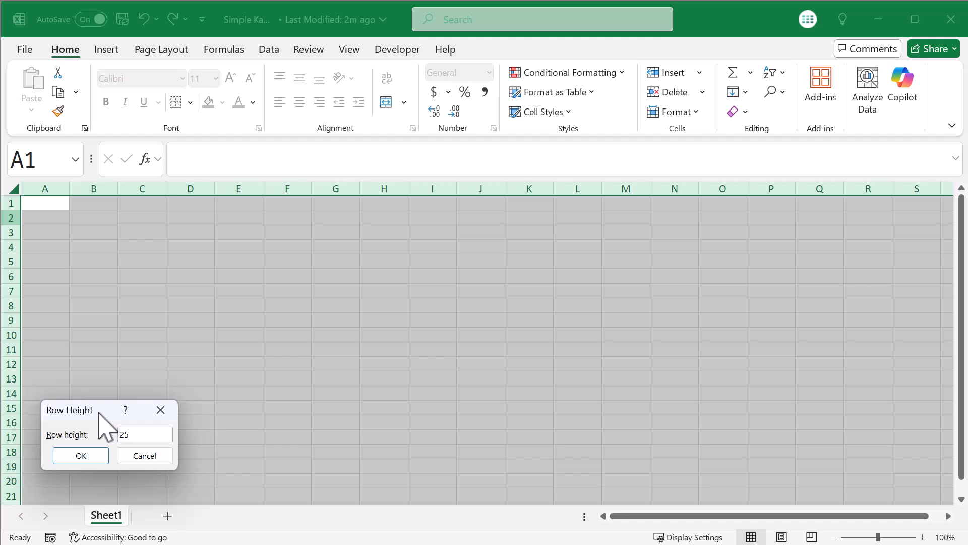
text(25)
click(92, 457)
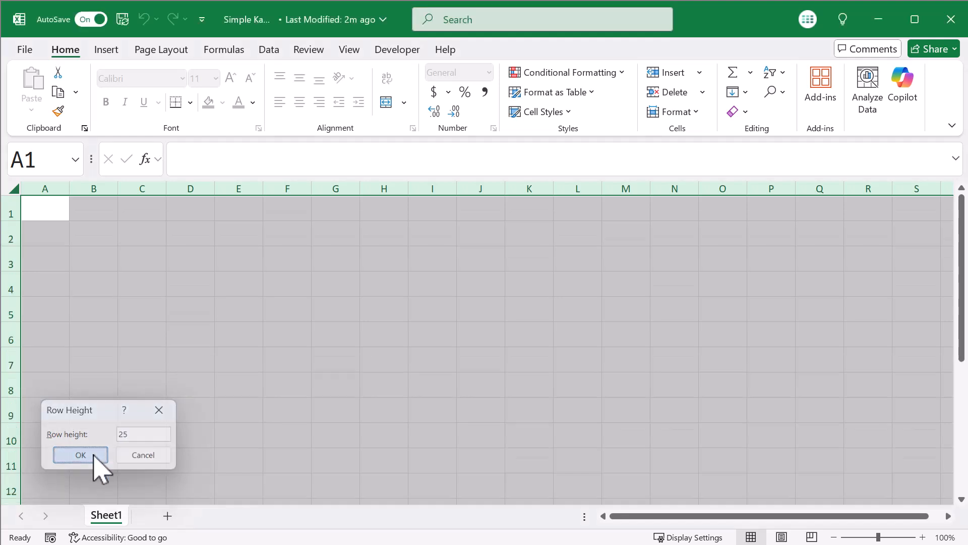
Set the column width of the entire sheet to 2.
right_click(107, 190)
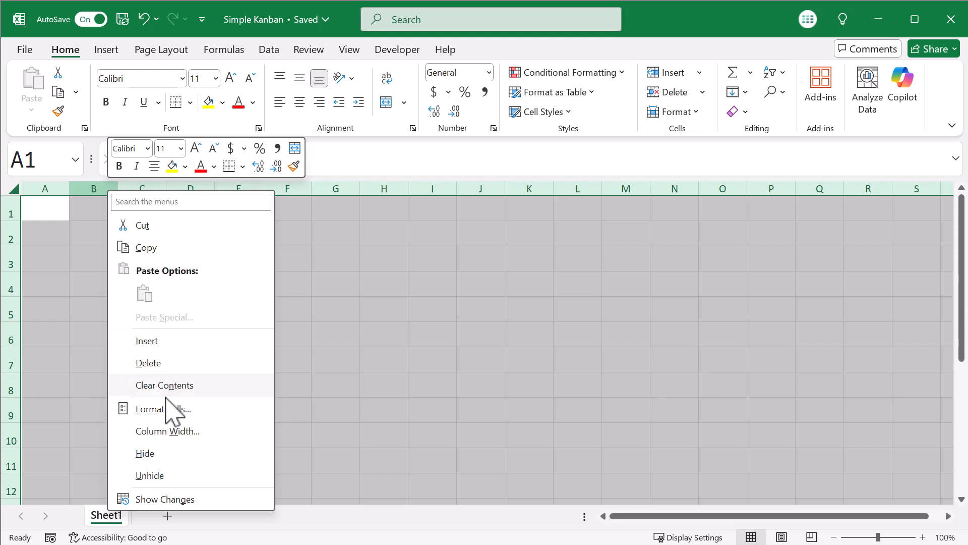
click(164, 432)
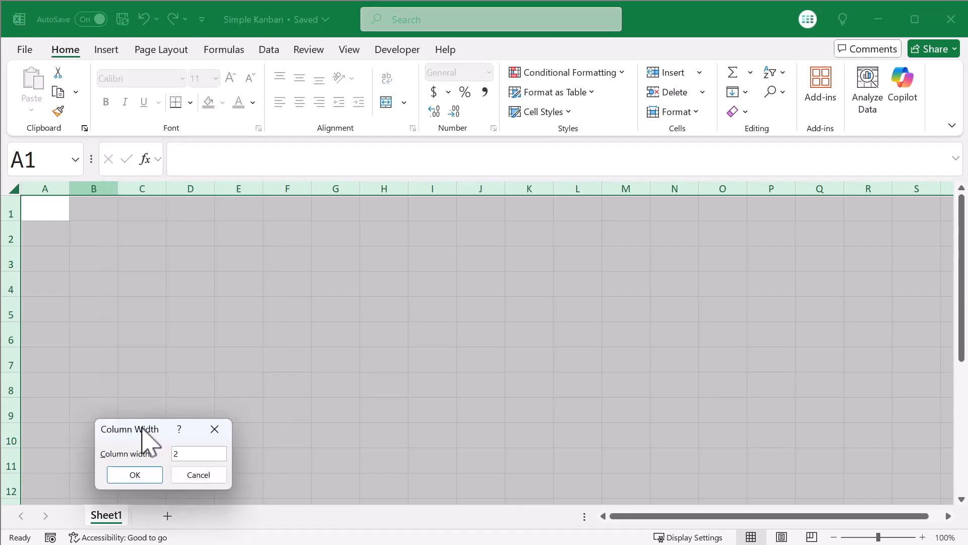
text(2)
click(153, 476)
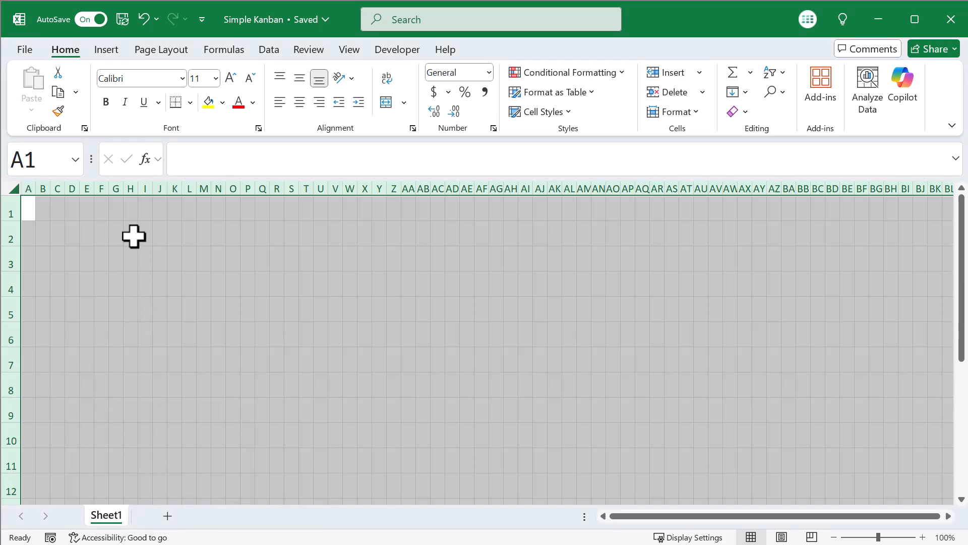
Align all cells of the sheet to the middle vertically and to the left horizontally.
click(300, 80)
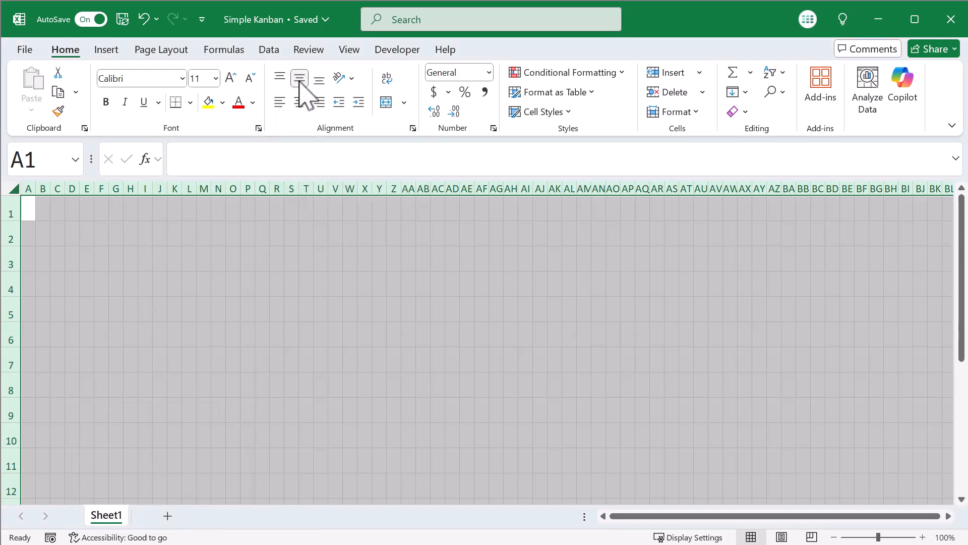
click(279, 103)
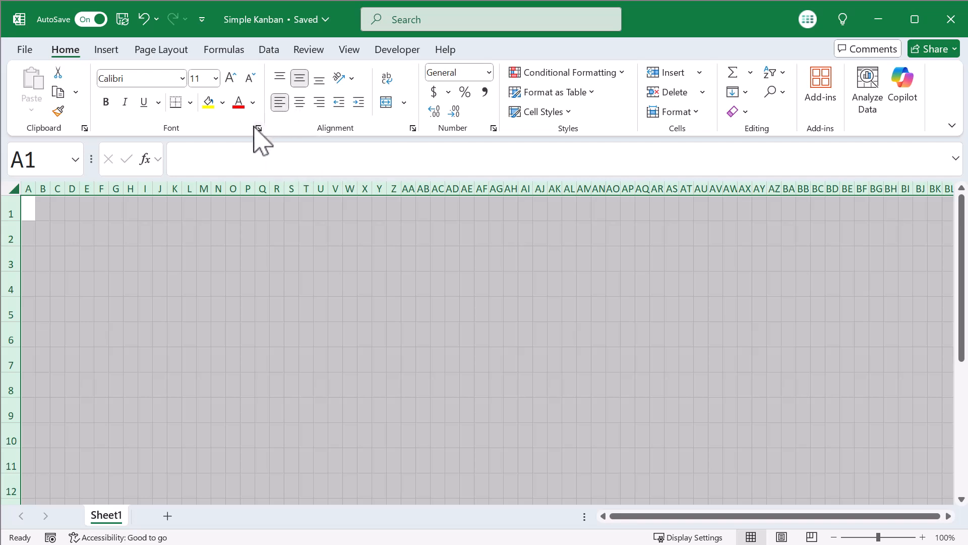
click(70, 209)
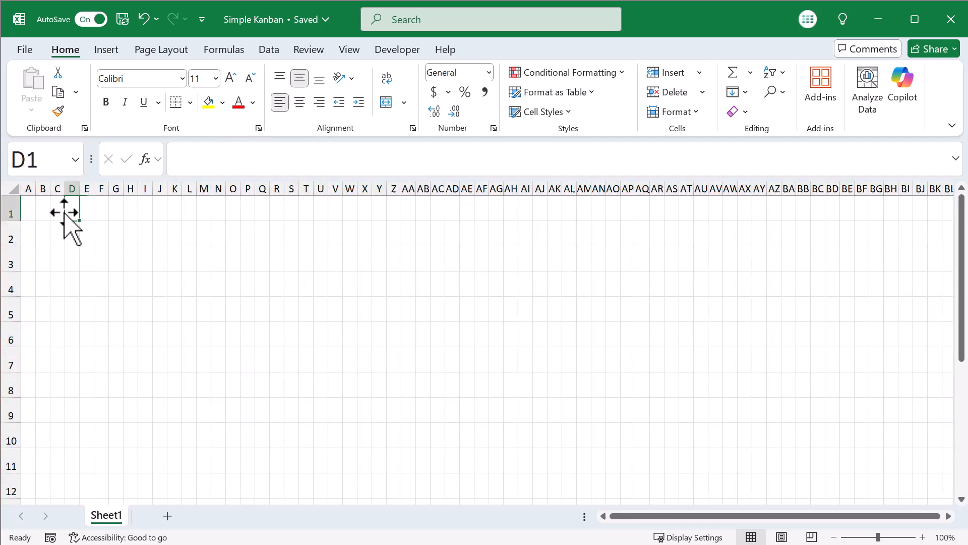
Make row 1 taller and format it with a bold font at size 14.
click(11, 209)
right_click(14, 208)
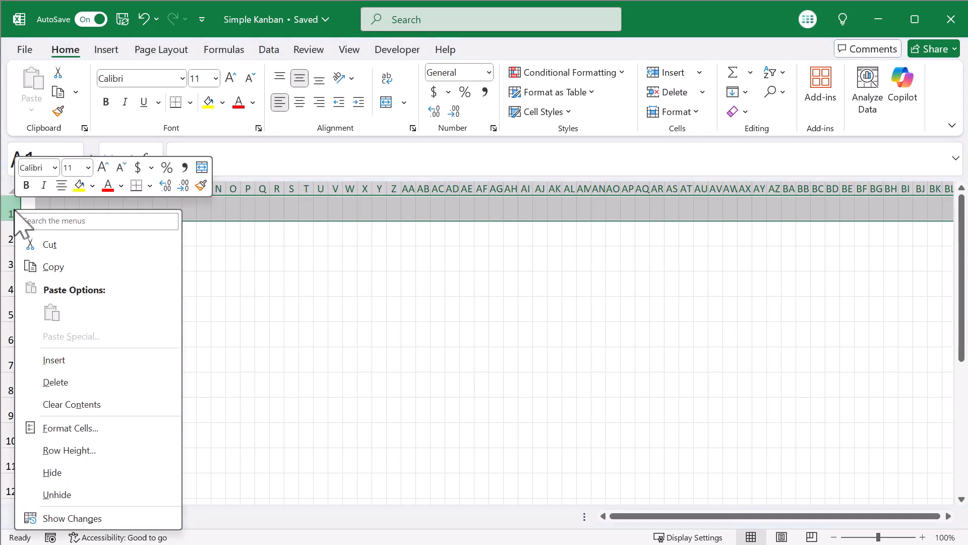
click(87, 449)
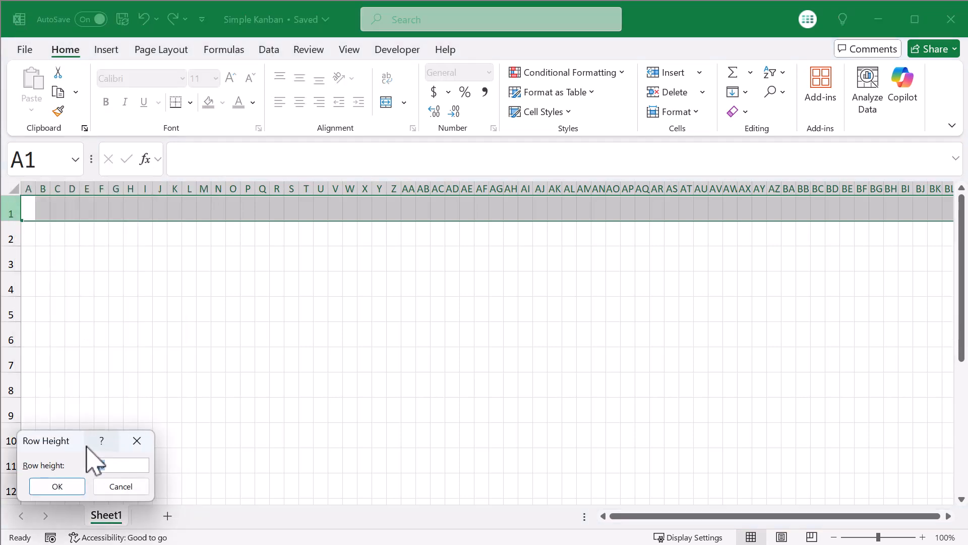
drag(78, 437, 93, 405)
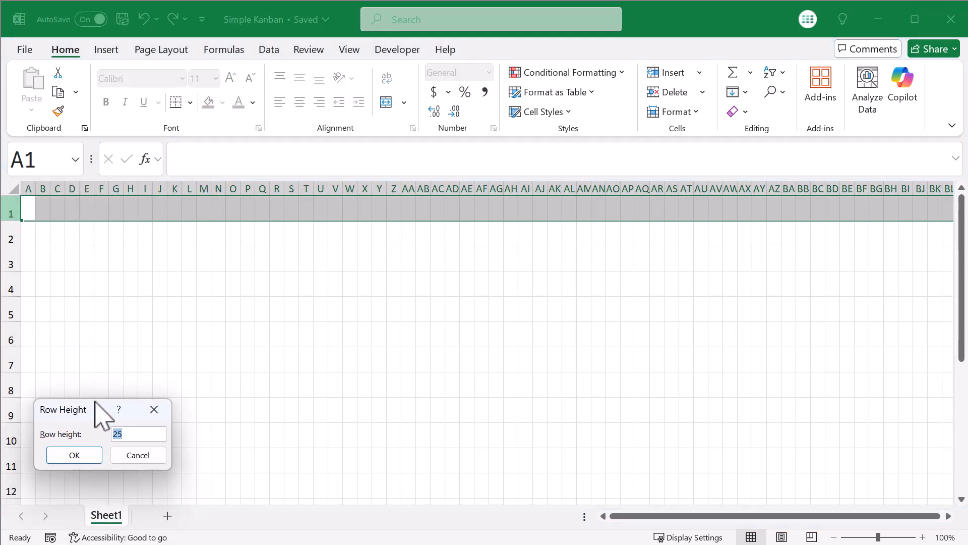
click(76, 455)
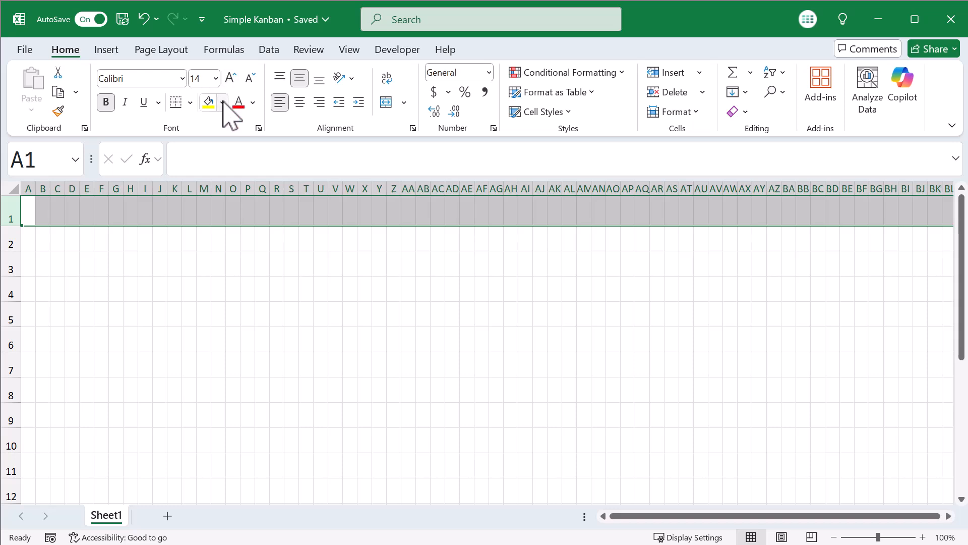
Fill row 1 with the custom dark blue color of hex code 253858.
click(223, 103)
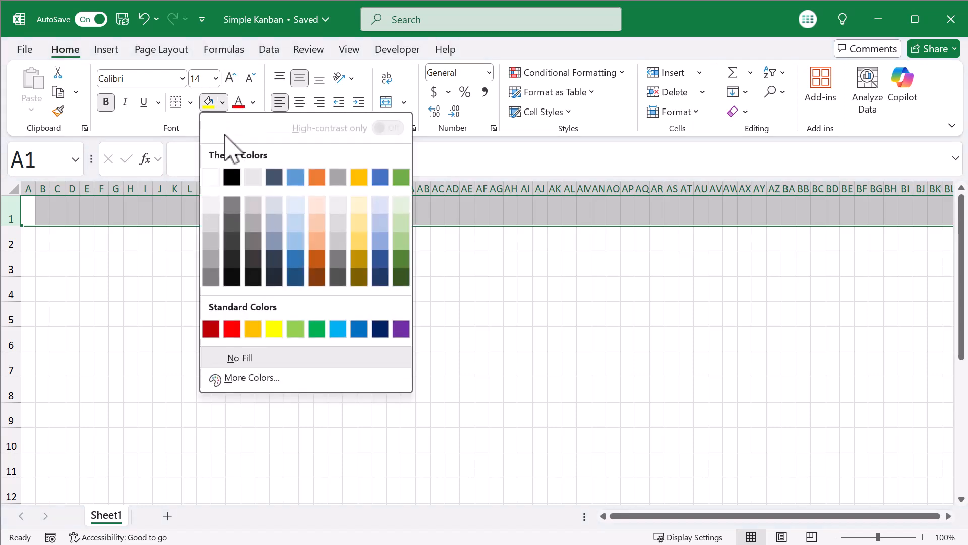
click(232, 384)
drag(696, 381, 324, 248)
click(359, 271)
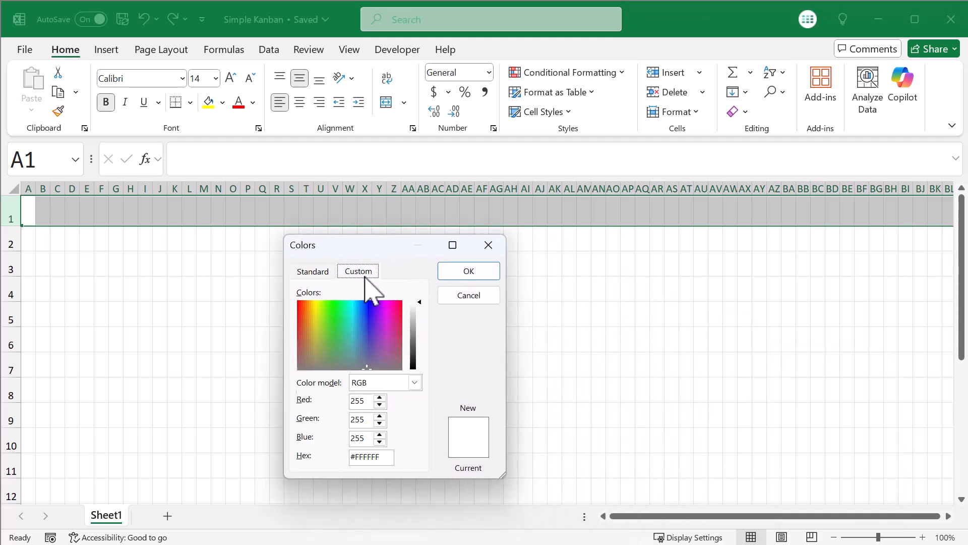
double_click(372, 457)
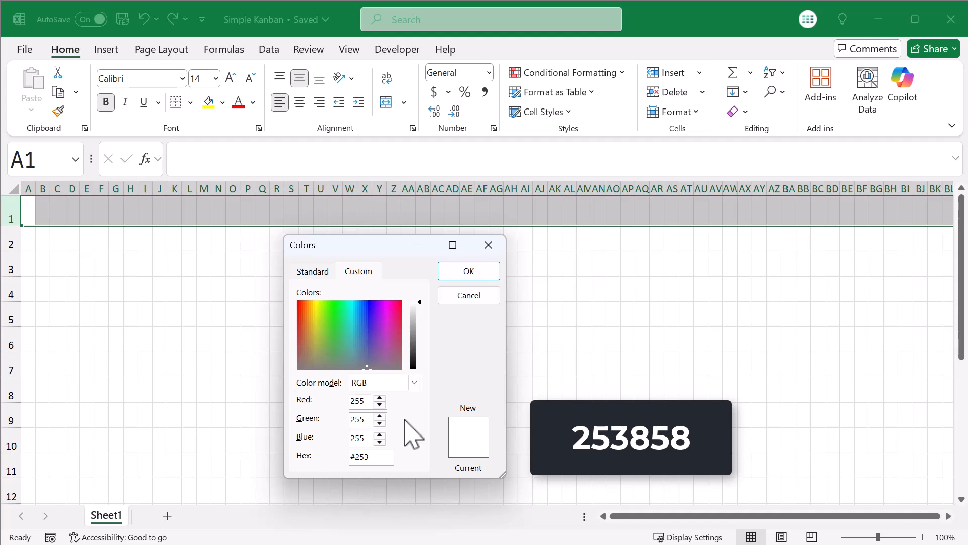
text(253858)
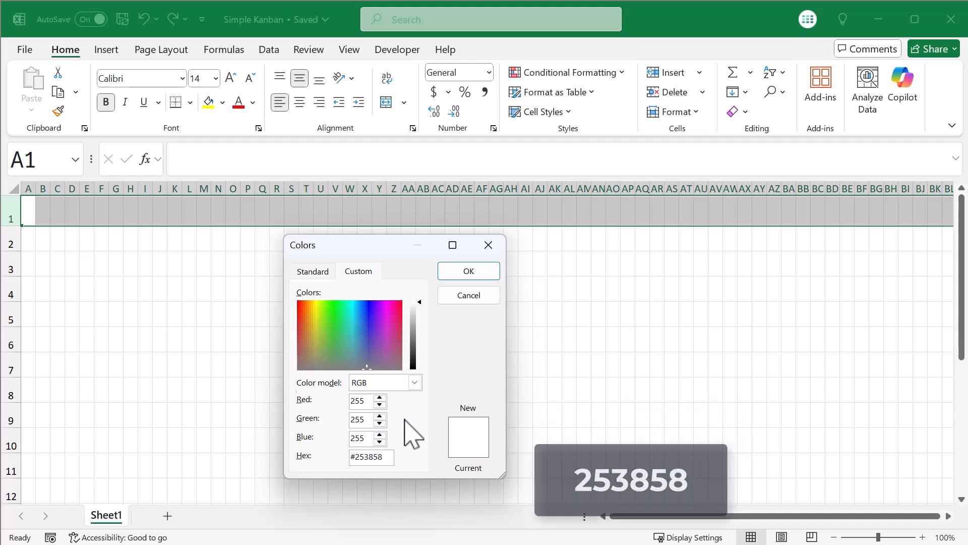
click(466, 271)
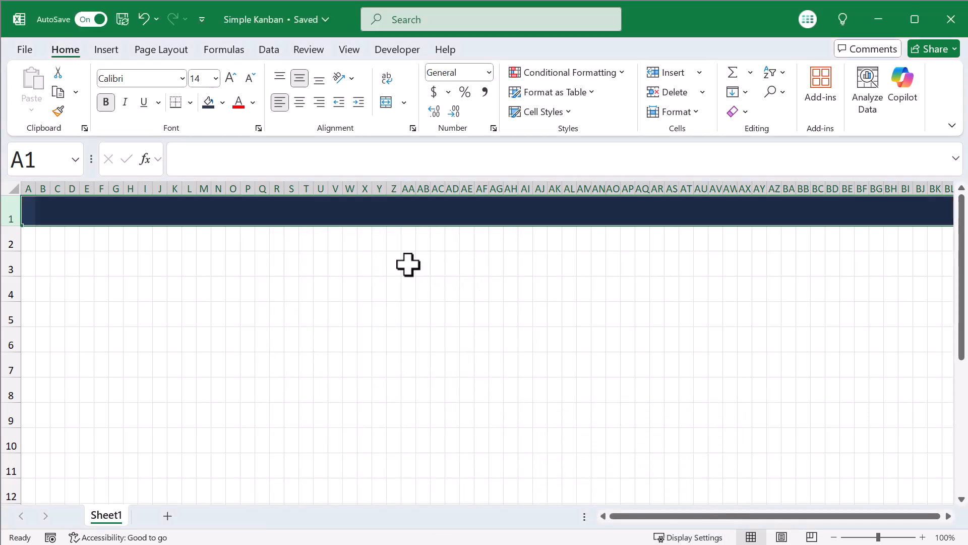
Set the font color of row 1 to white.
click(253, 103)
click(242, 200)
click(58, 241)
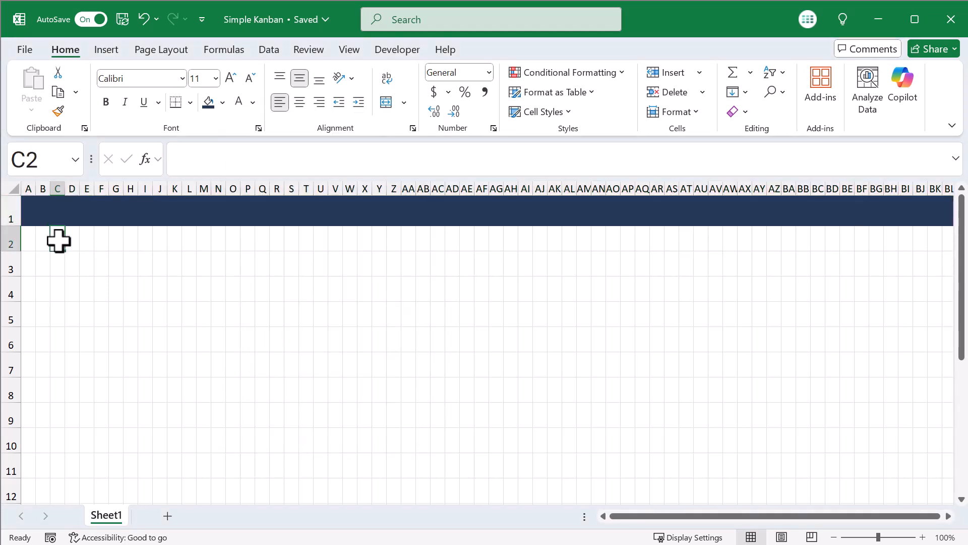
Hide the sheet's gridlines and widen columns A and B.
click(349, 50)
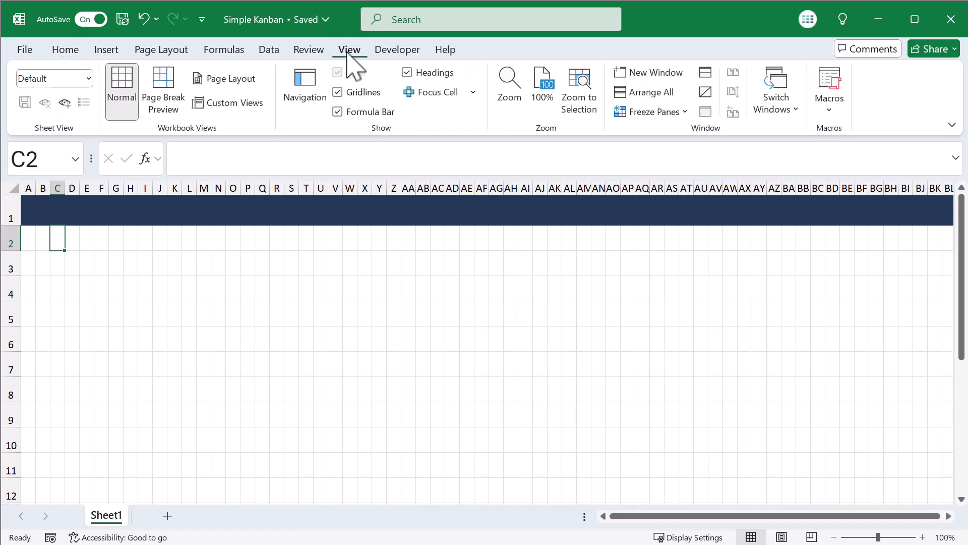
click(337, 92)
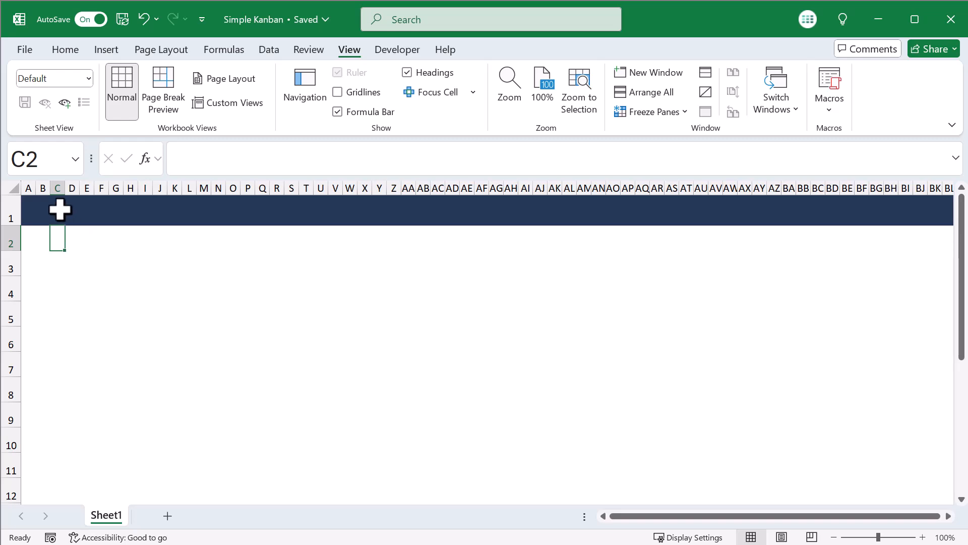
drag(30, 188, 45, 186)
right_click(45, 186)
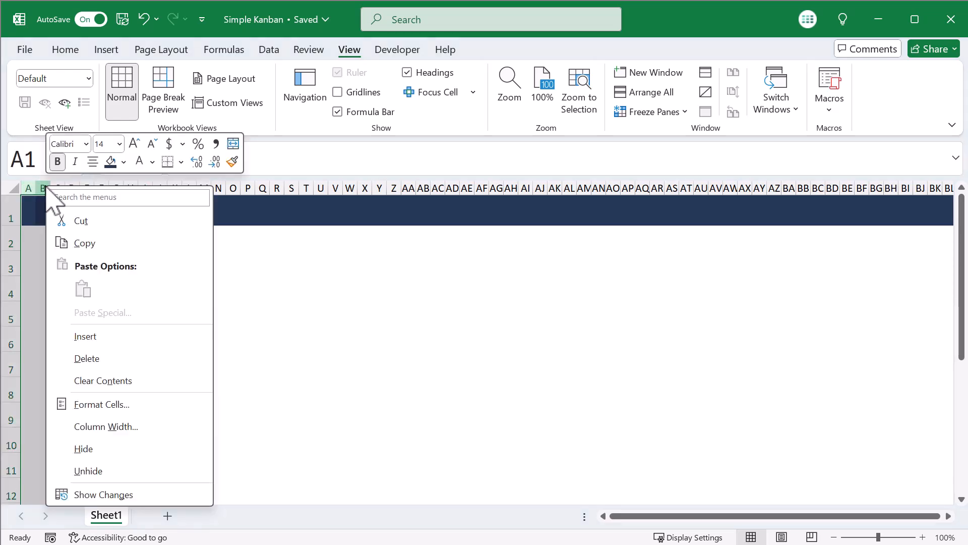
click(103, 426)
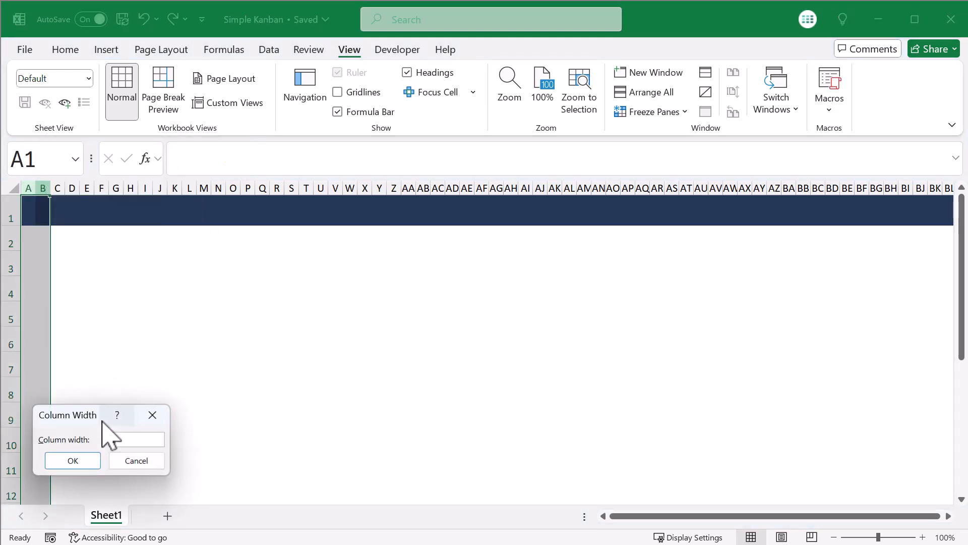
click(77, 461)
click(78, 260)
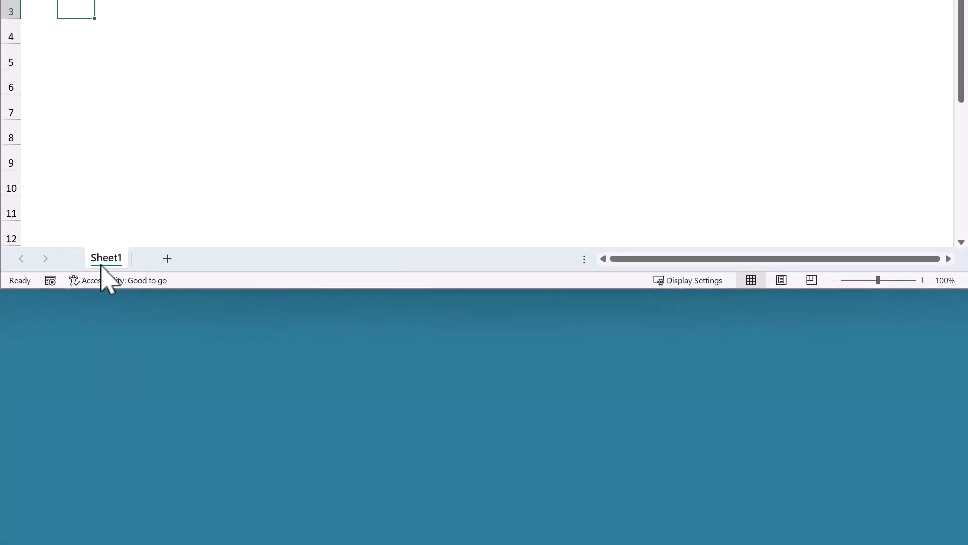
Create a copy of Sheet1 within the same workbook, placed before the original sheet.
right_click(108, 263)
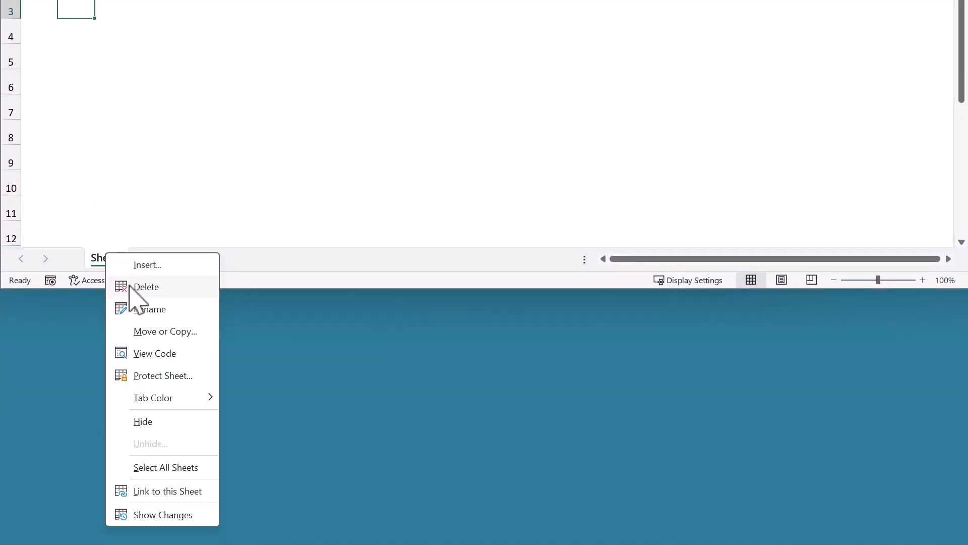
click(155, 333)
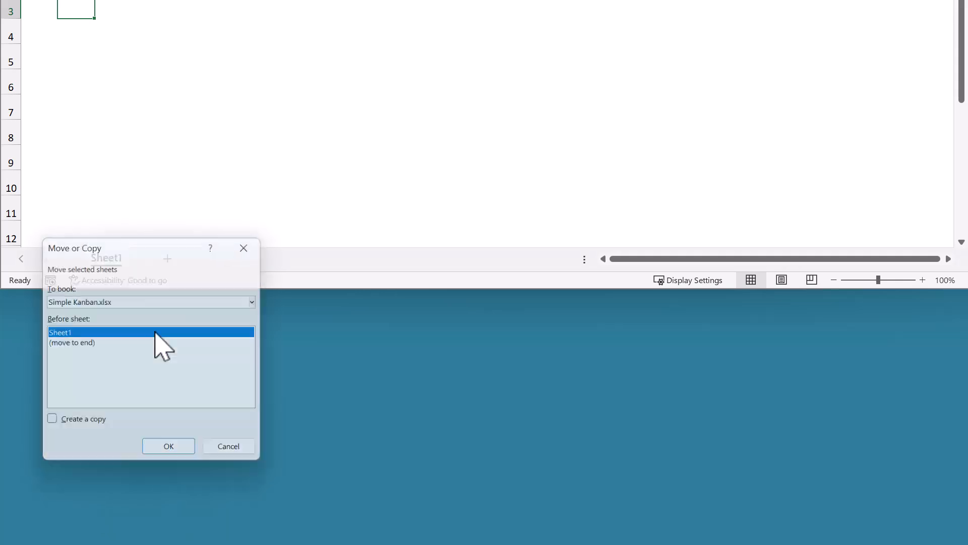
click(49, 425)
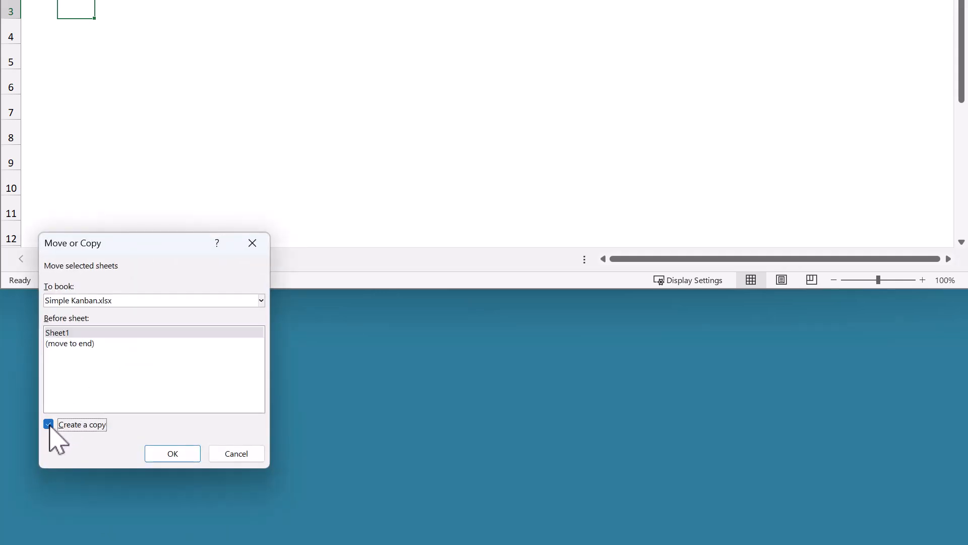
click(162, 455)
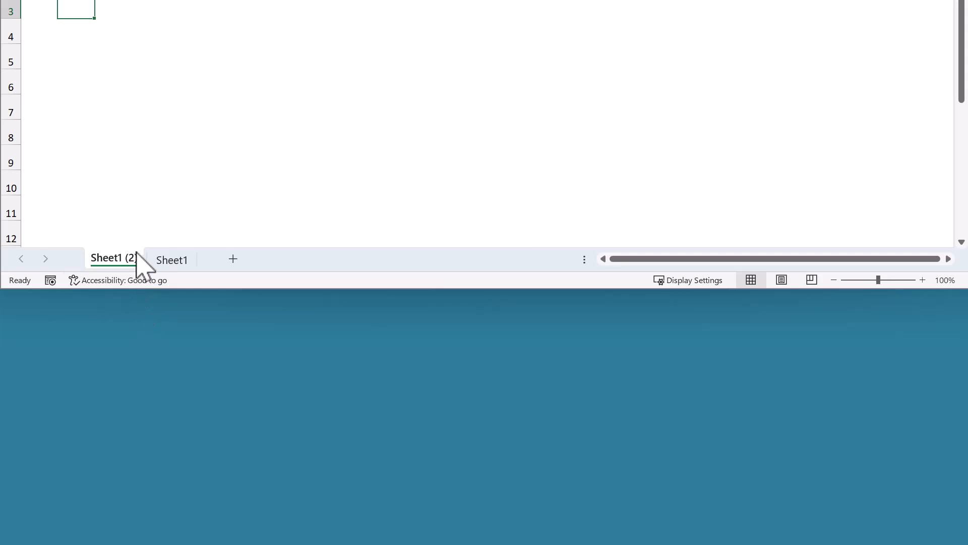
Rename the copied sheet as Task List and the original sheet as Kanban.
double_click(130, 257)
text(Task List)
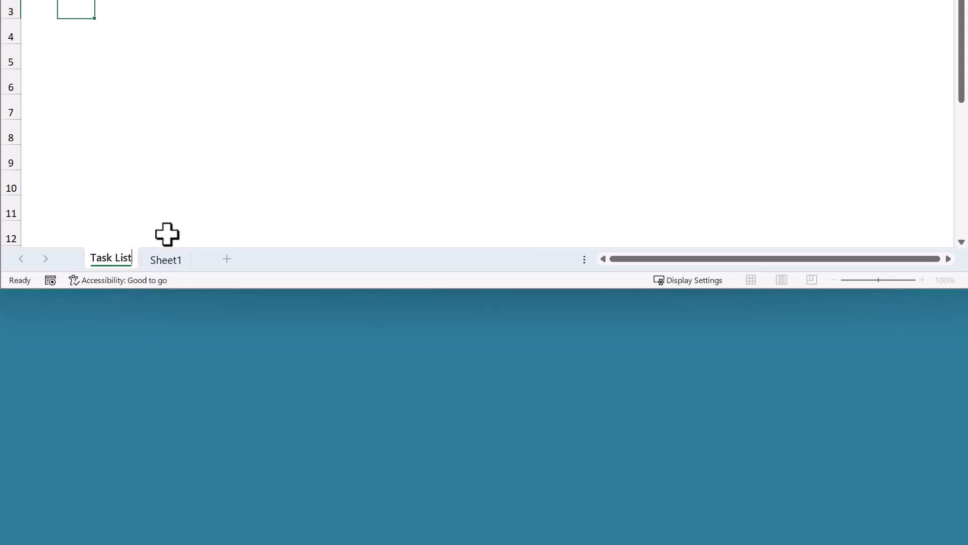
double_click(171, 262)
text(Kanba)
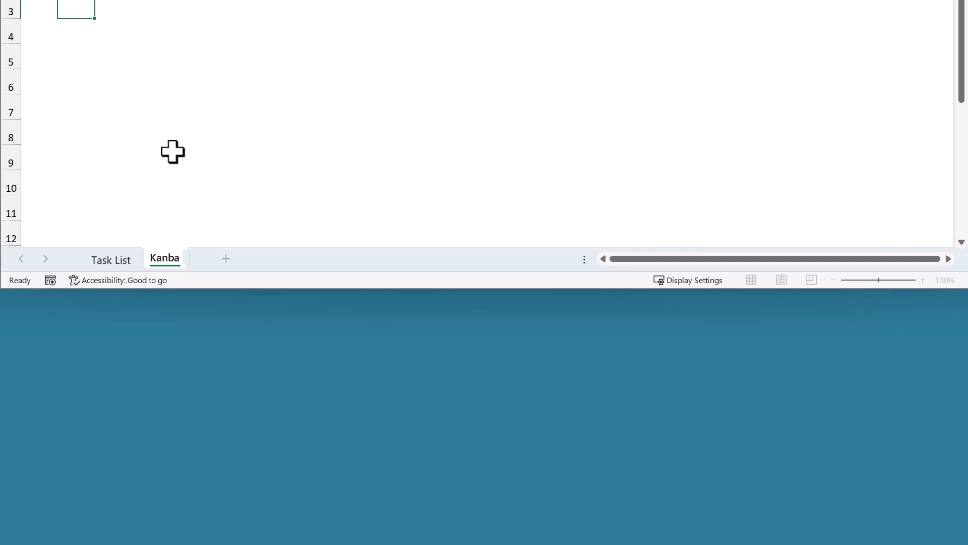
text(n)
key(Return)
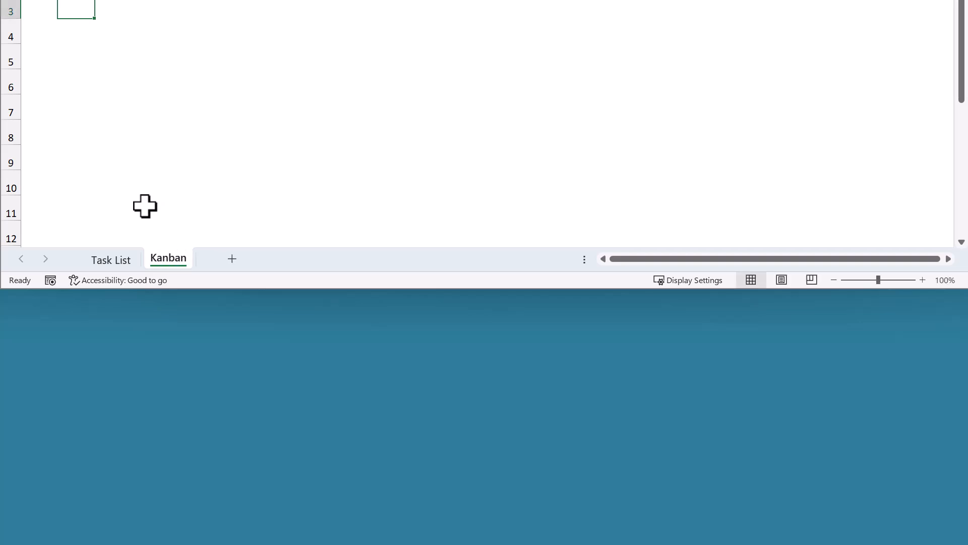
On the Task List sheet, set the width of columns B to E and columns G to H to 20.
click(123, 262)
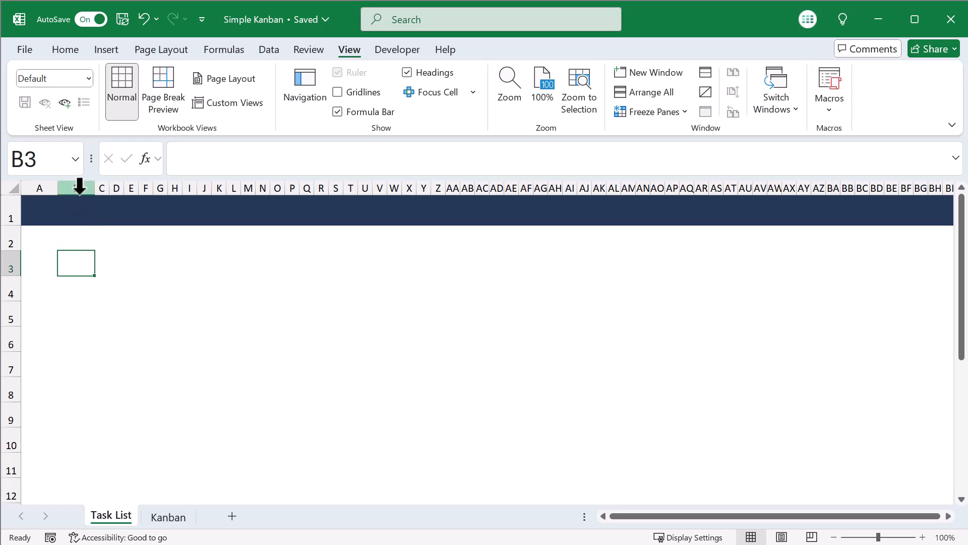
drag(80, 186, 130, 185)
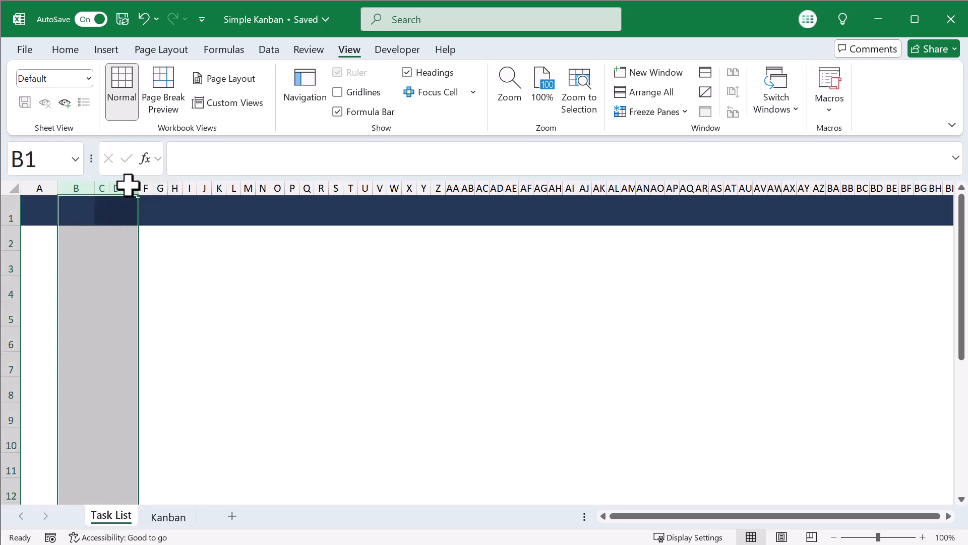
right_click(130, 185)
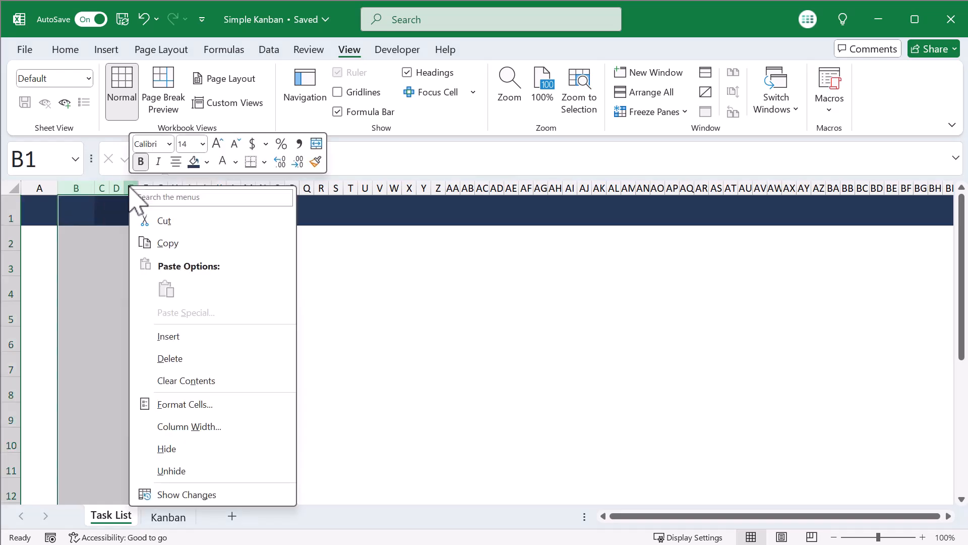
click(188, 426)
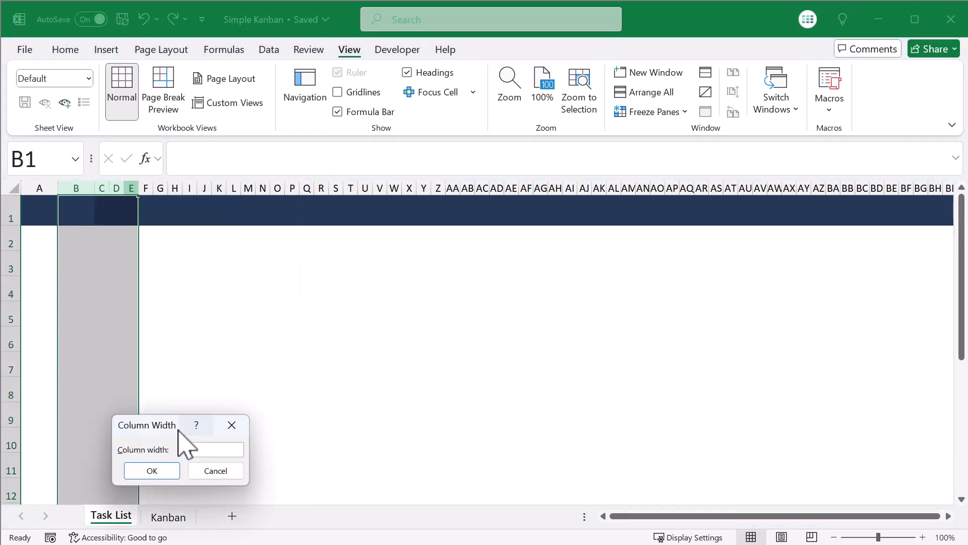
click(167, 468)
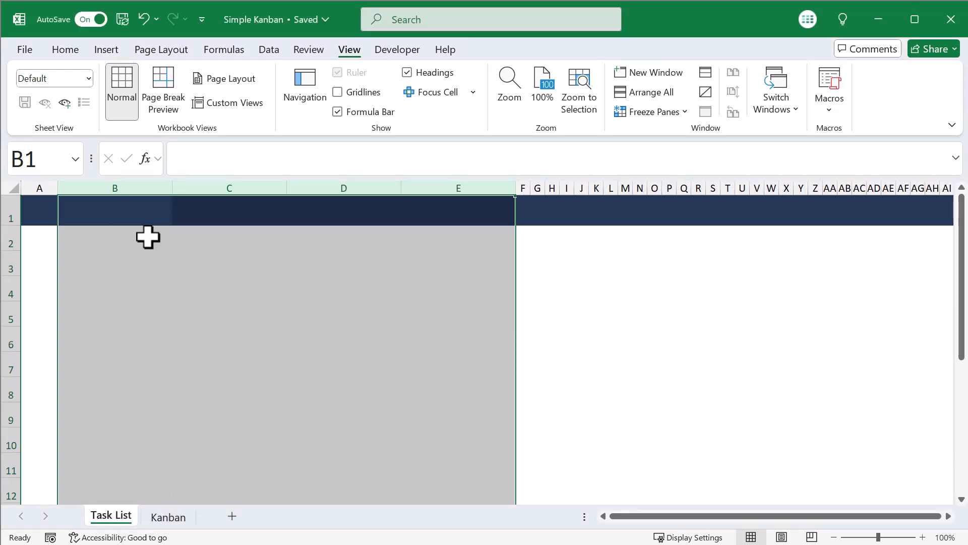
click(130, 223)
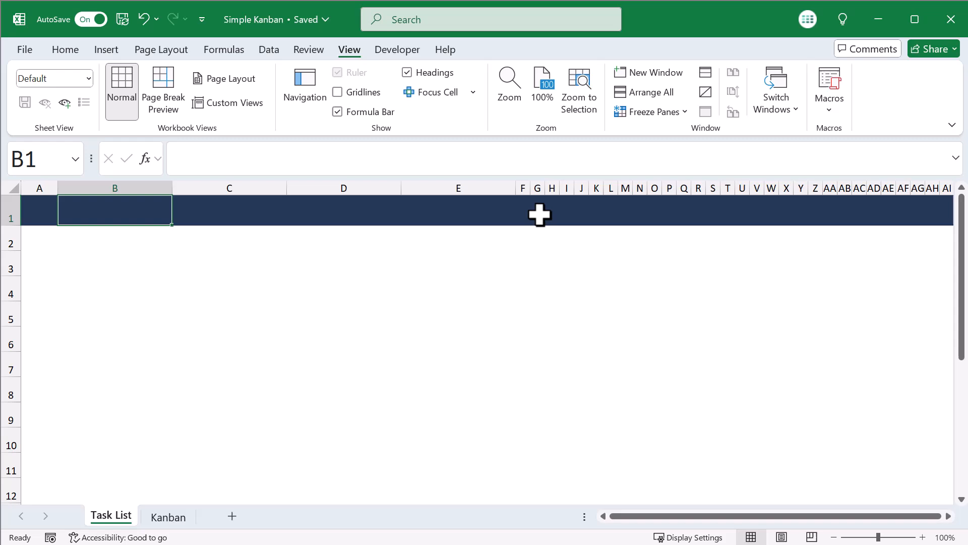
drag(537, 187, 551, 184)
right_click(552, 185)
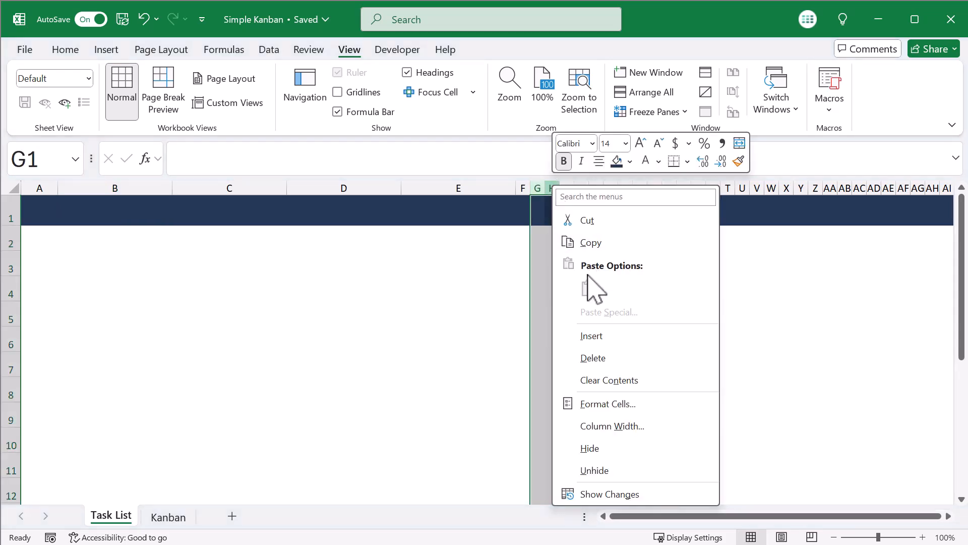
click(616, 425)
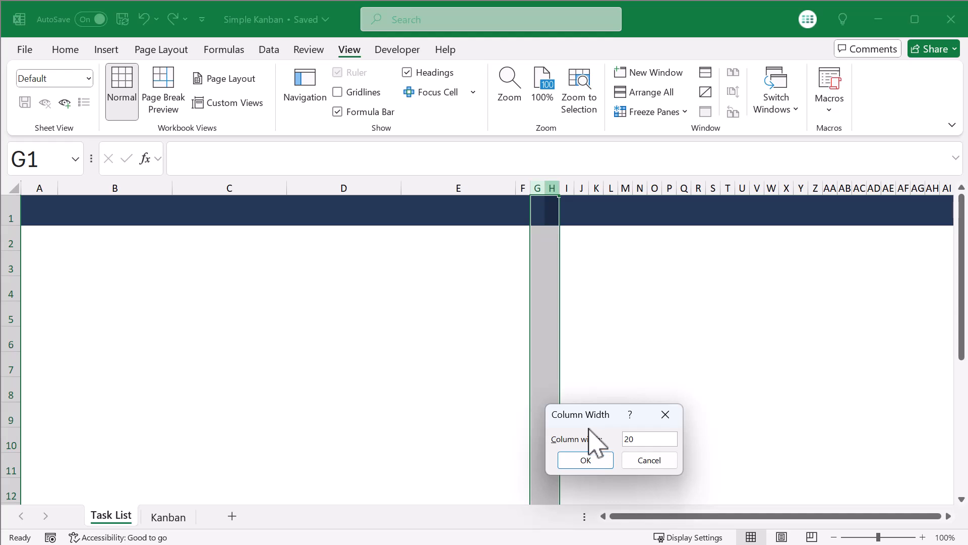
text(20)
click(587, 460)
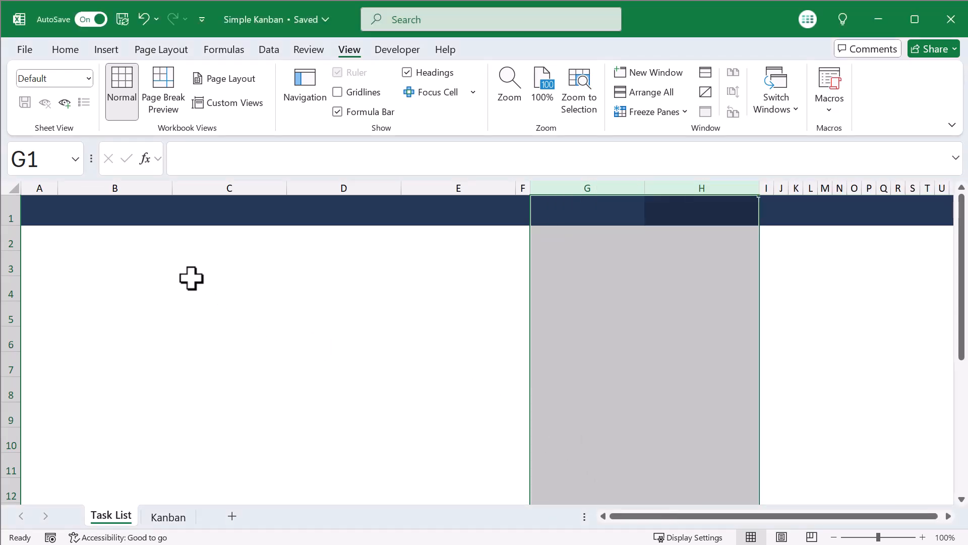
Enter the title TASK LIST in cell B1 of the dark blue header row.
click(120, 260)
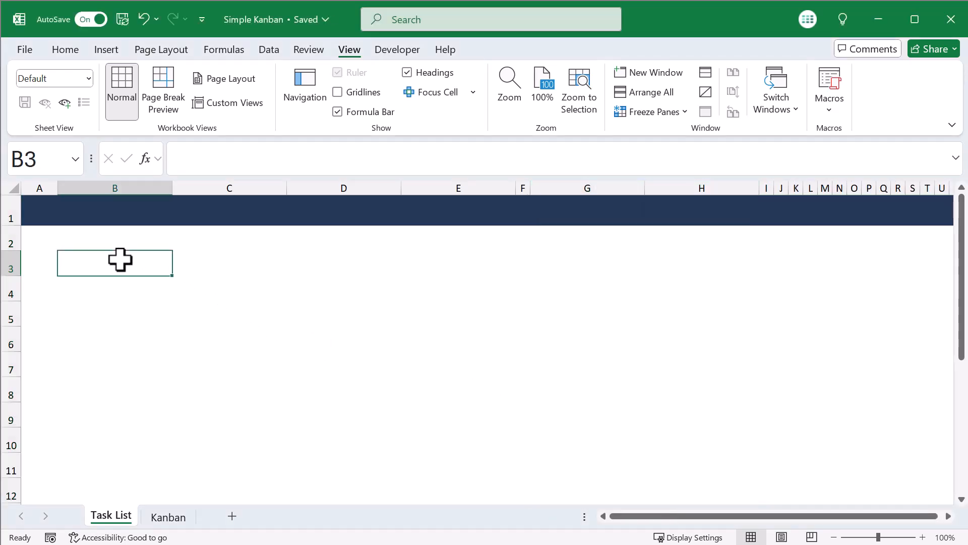
click(134, 209)
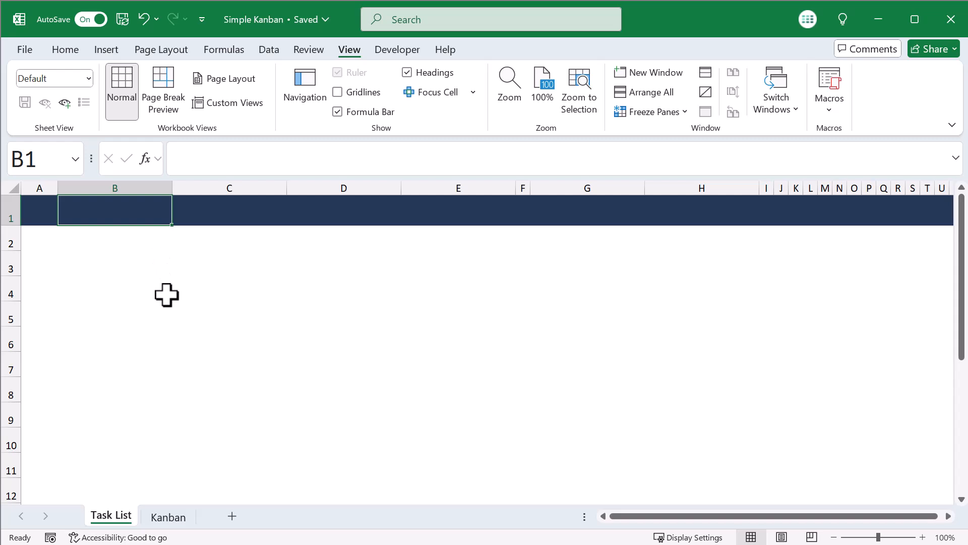
text(TASK L)
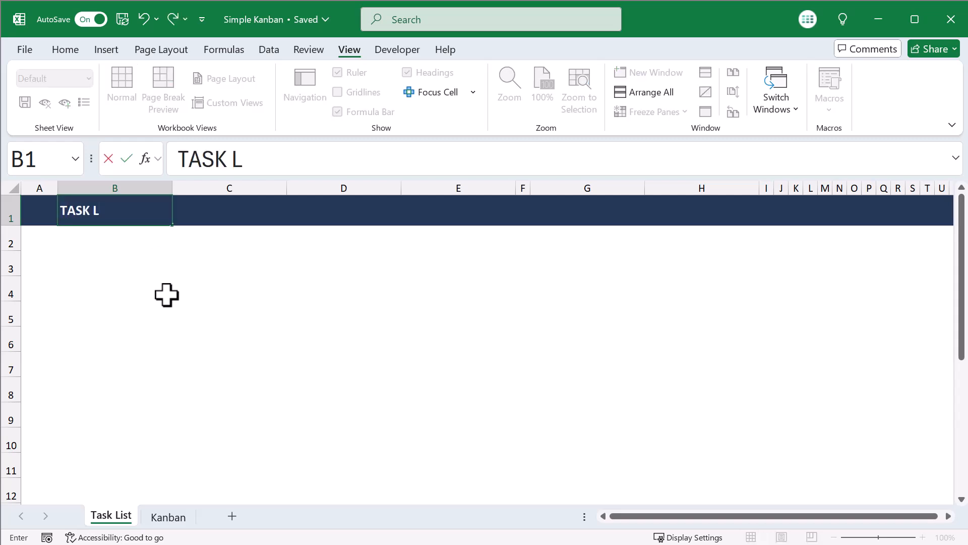
text(IST)
key(Return)
key(Return)
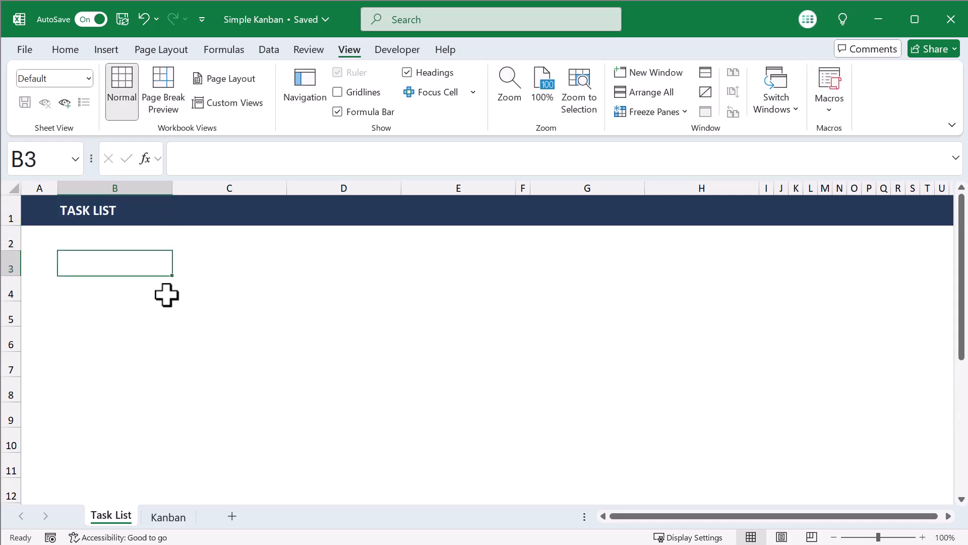
Enter the column headers TASK, ASSIGNEE, STATUS and LOOKUP in cells B3 to E3.
text(T)
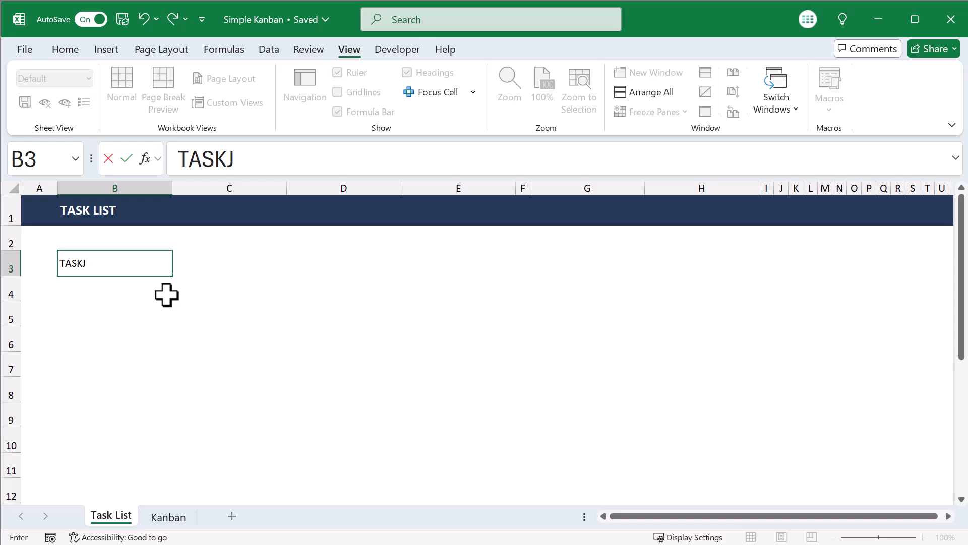
text(ASKJ)
key(BackSpace)
key(Tab)
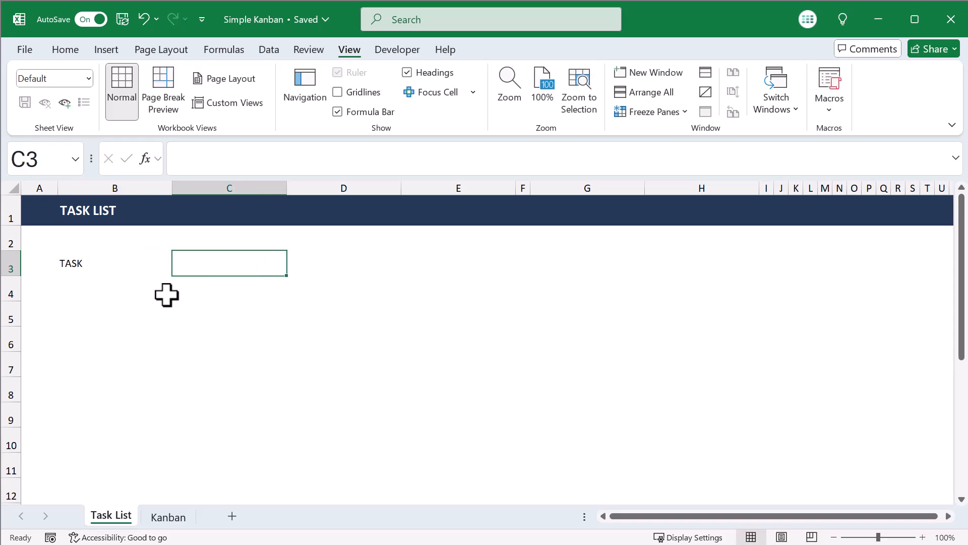
text(ASSIGNEE)
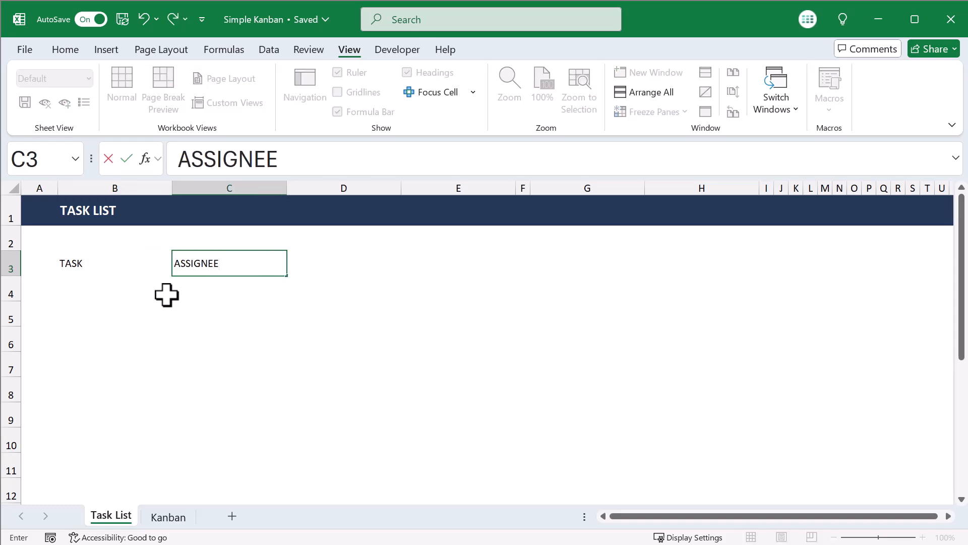
key(Tab)
text(STATUS)
key(Tab)
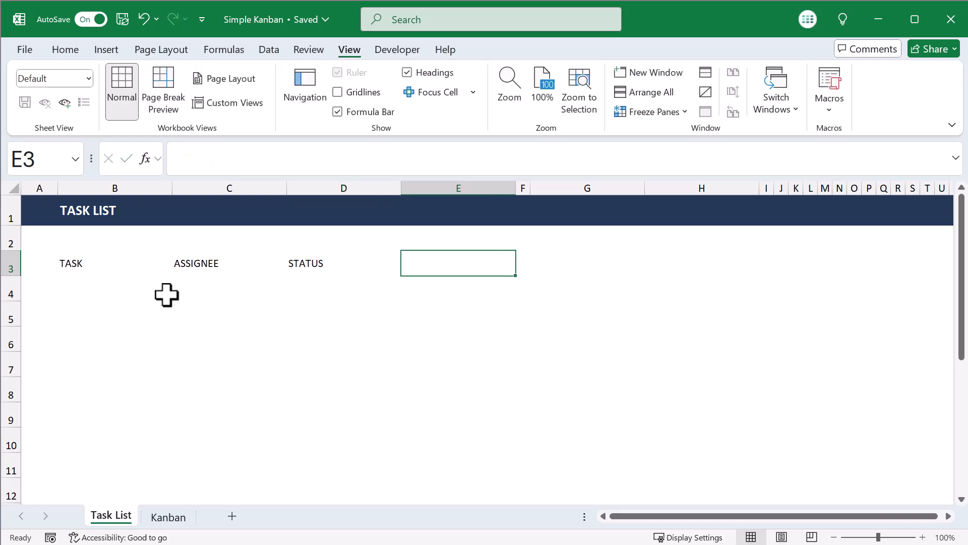
text(LOO)
key(Tab)
key(Tab)
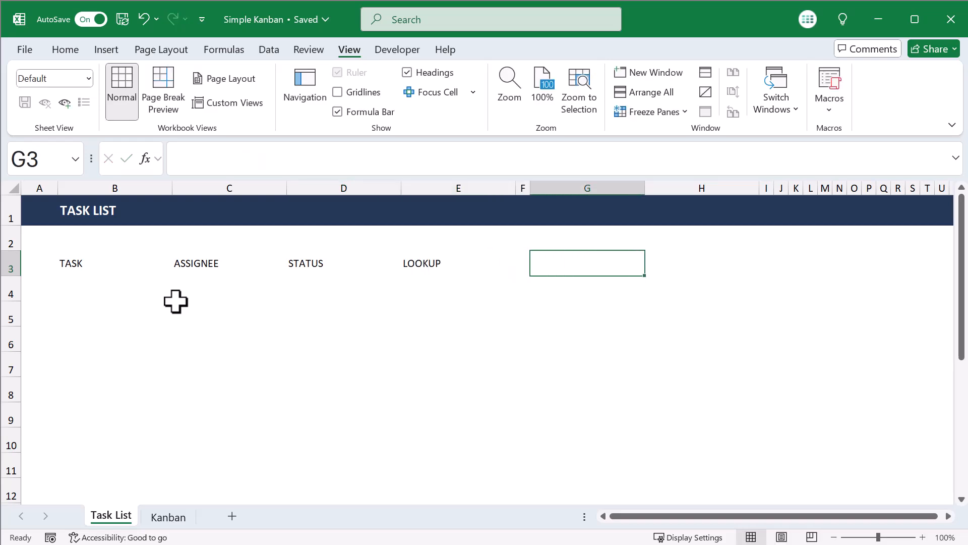
Enter the headers STATUS and VALUE in cells G3 and H3 for the second table.
text(STATUS)
key(Tab)
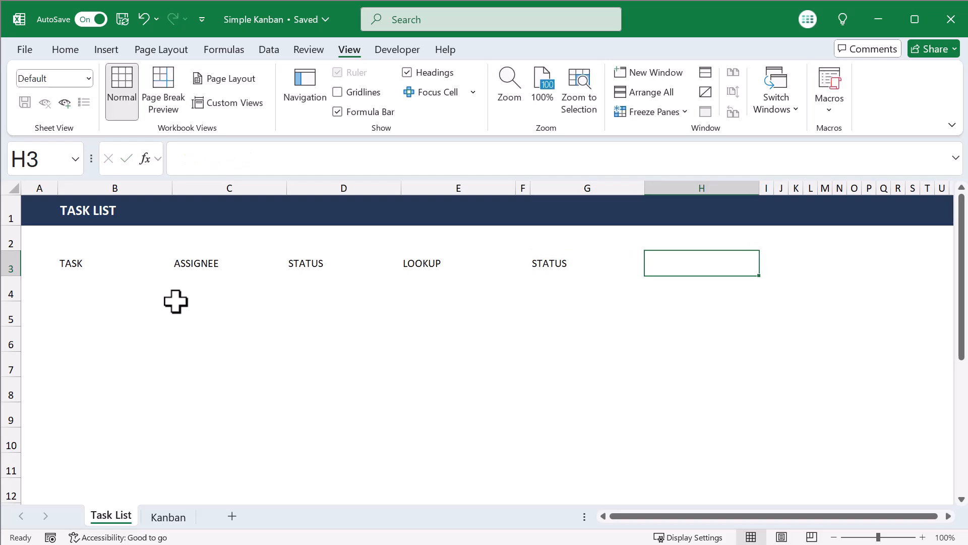
text(VALUE)
click(170, 298)
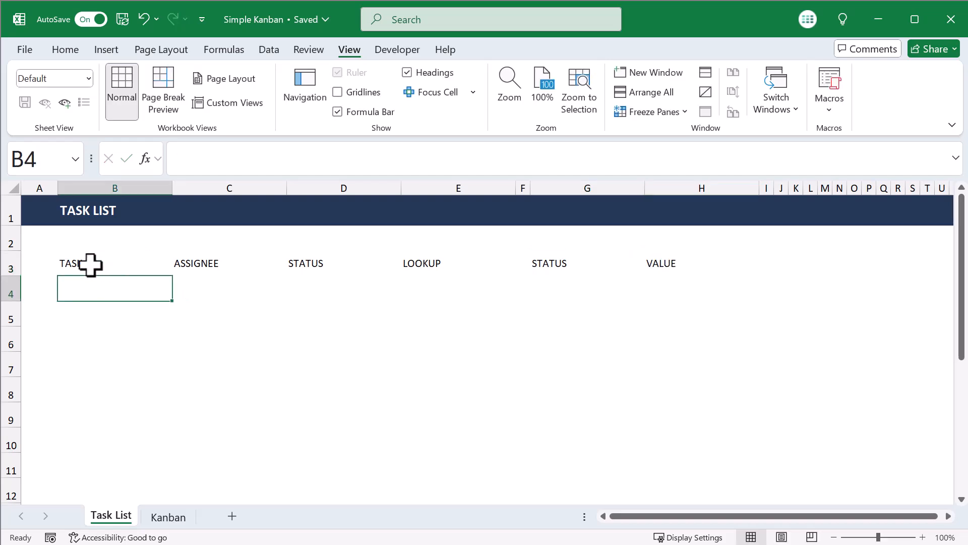
Apply thin light gray outline and inside borders to the task table range B3:E11.
drag(91, 263, 439, 463)
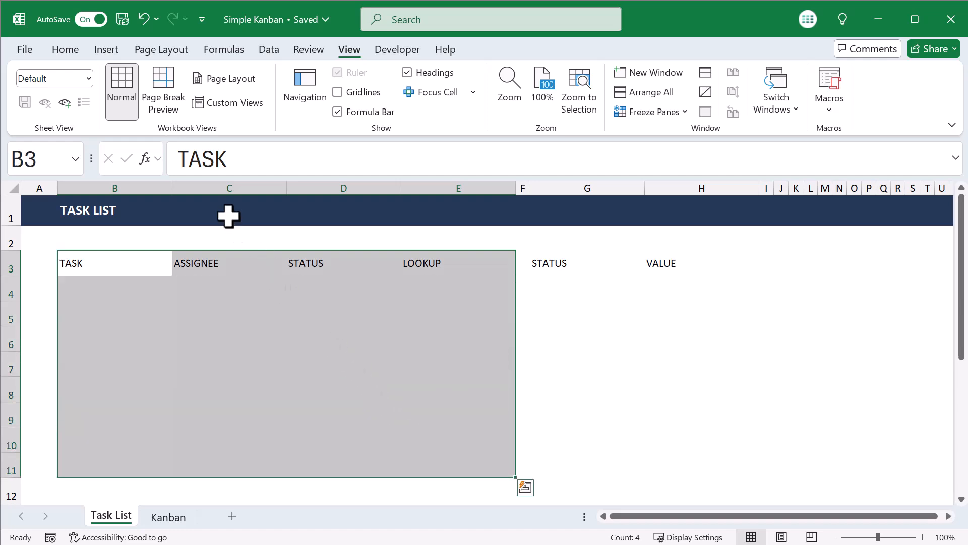
click(65, 50)
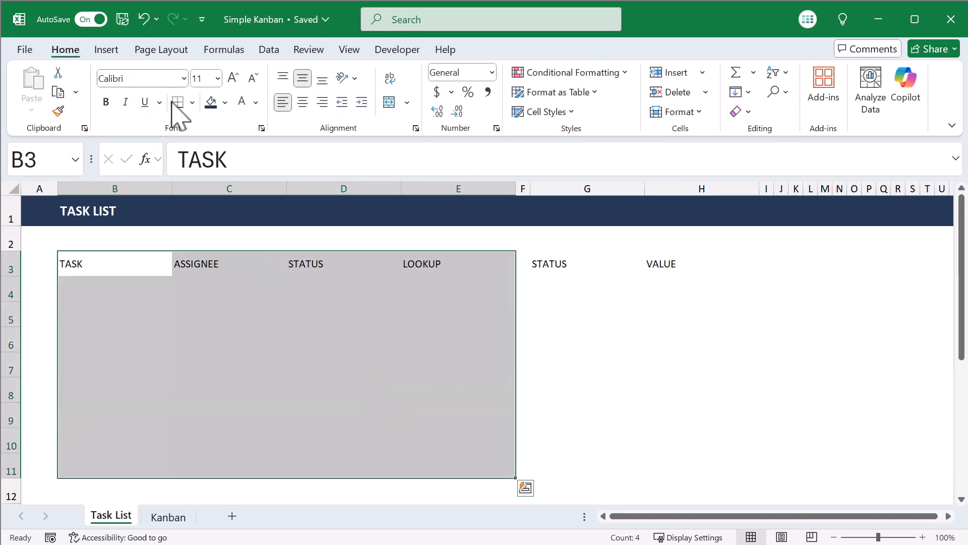
click(192, 103)
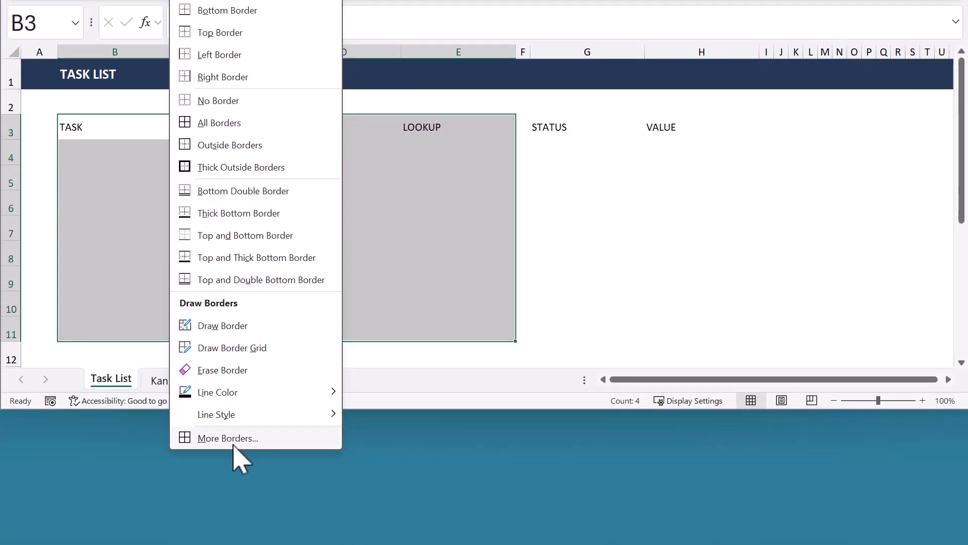
click(233, 441)
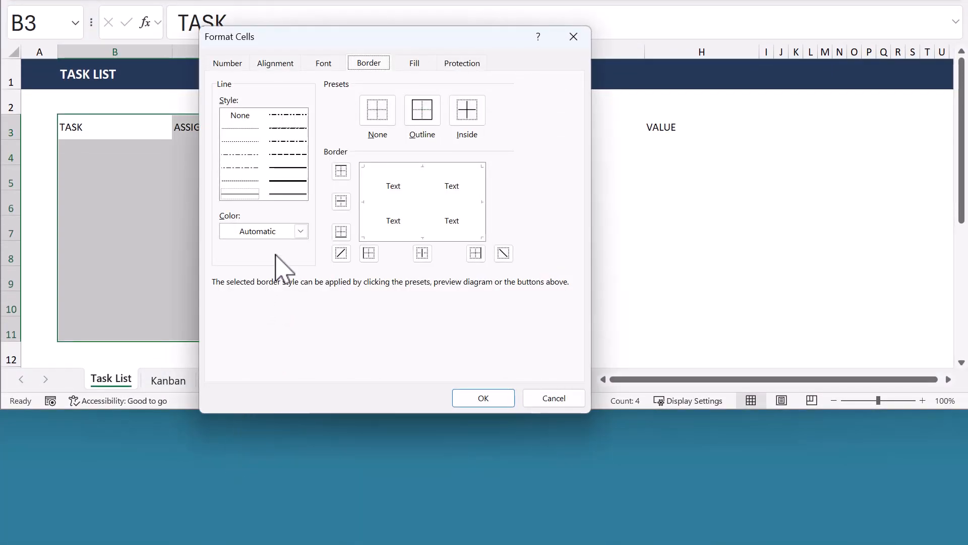
click(300, 232)
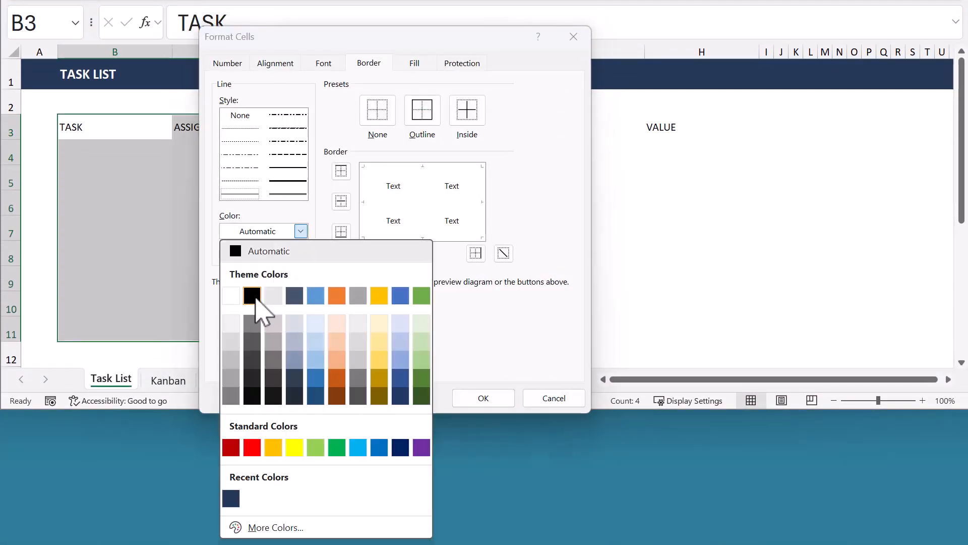
click(231, 359)
click(422, 111)
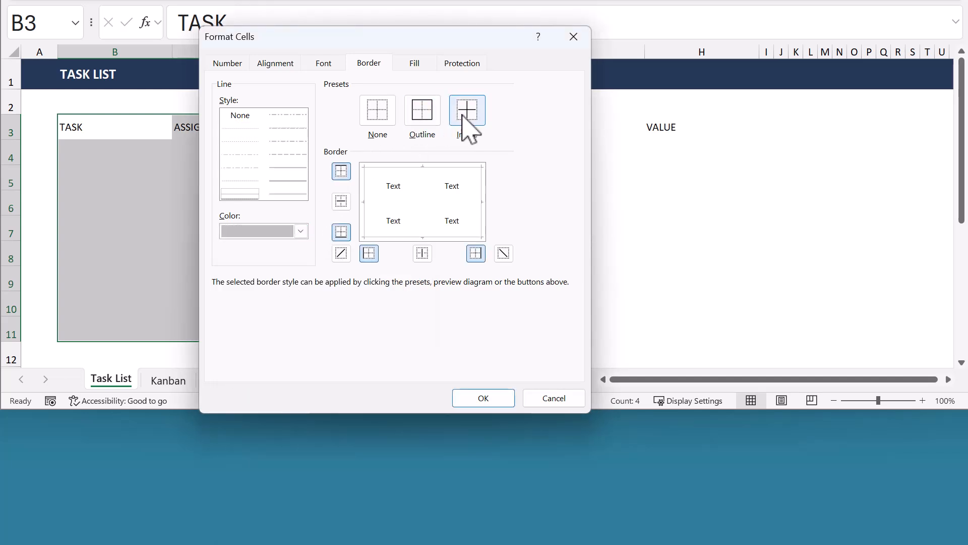
click(468, 123)
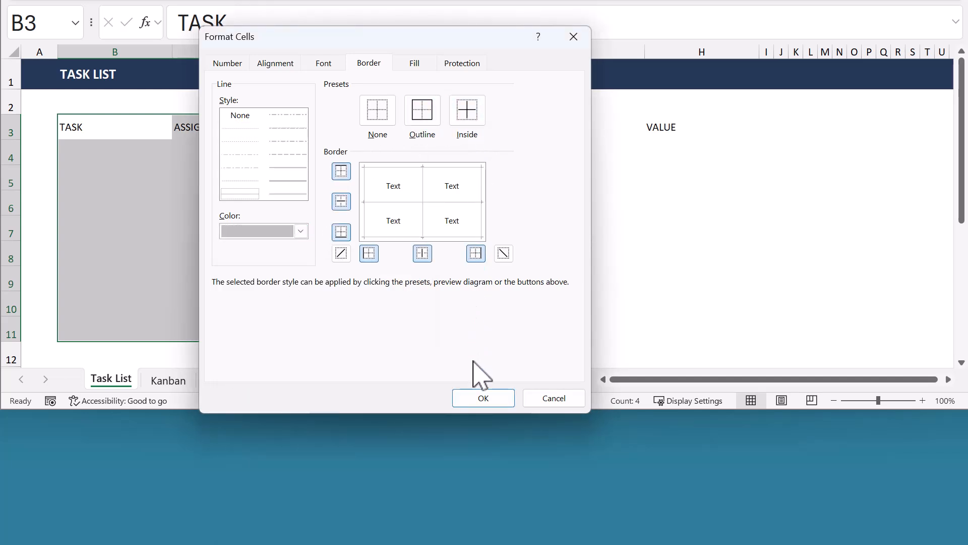
click(477, 398)
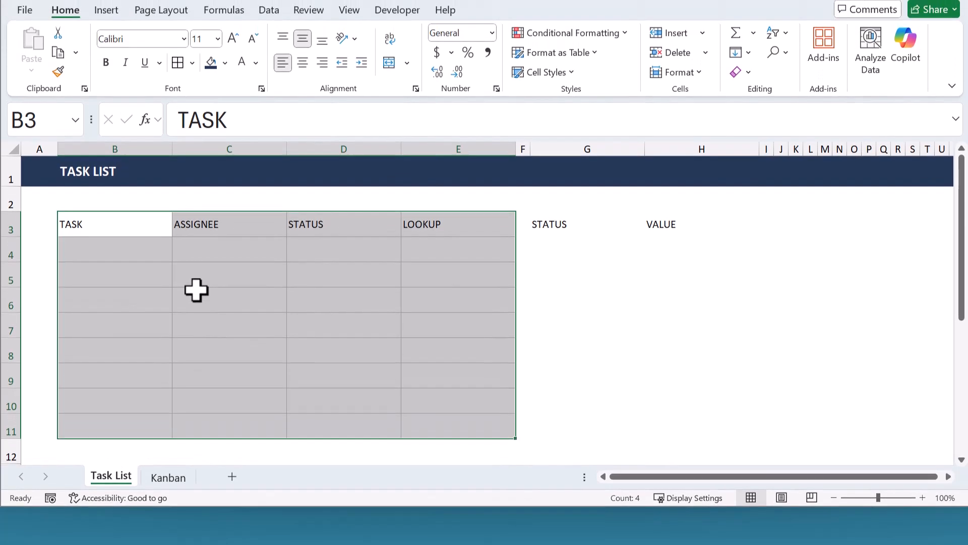
Make the task table headers in B3:E3 bold and give them only an outline border without inside lines.
drag(116, 223, 429, 226)
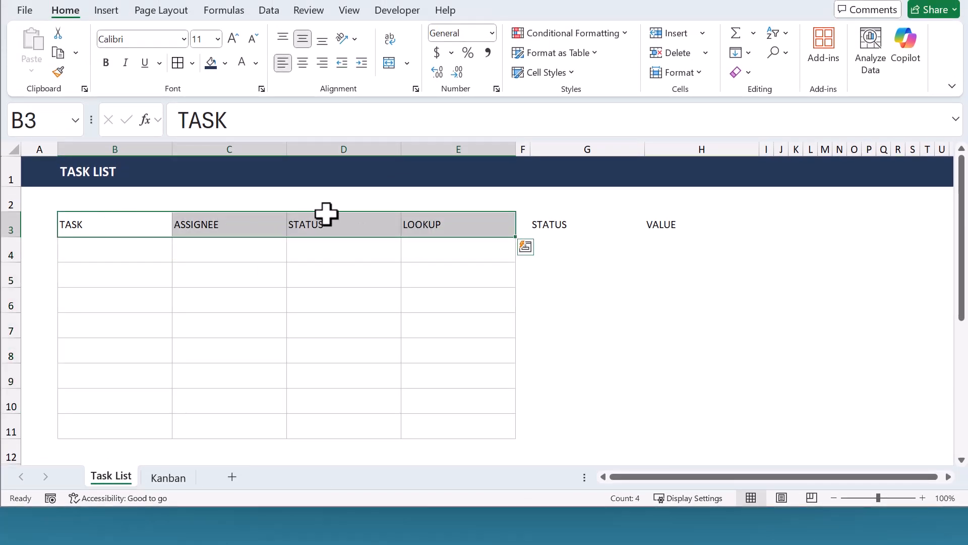
click(106, 64)
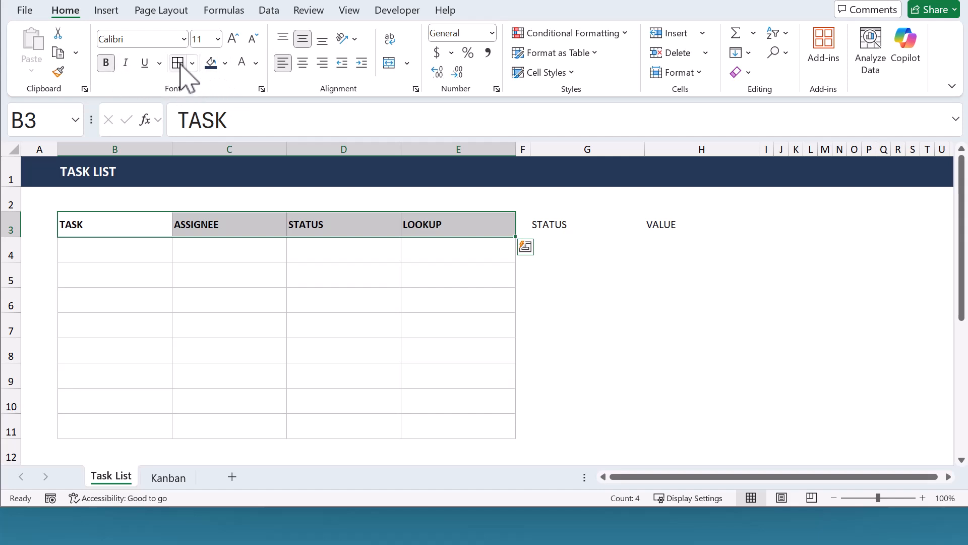
key(ctrl+1)
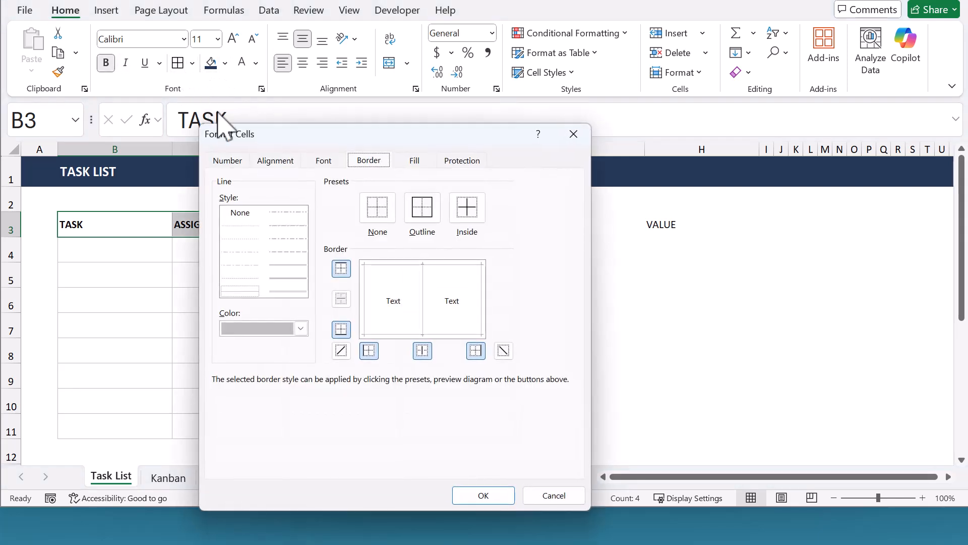
click(378, 211)
click(426, 221)
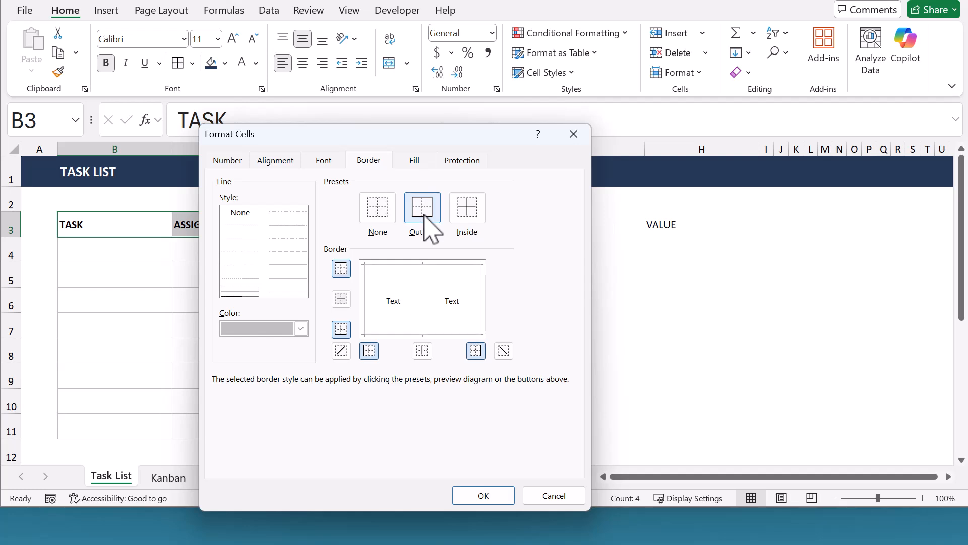
click(484, 498)
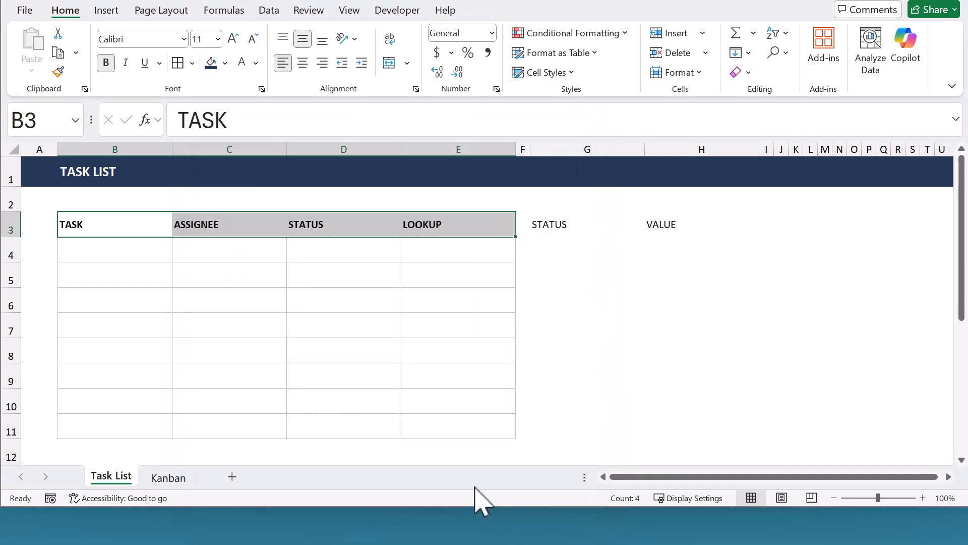
Fill the header cells B3:E3 with the custom hex color f1f3f4.
click(225, 64)
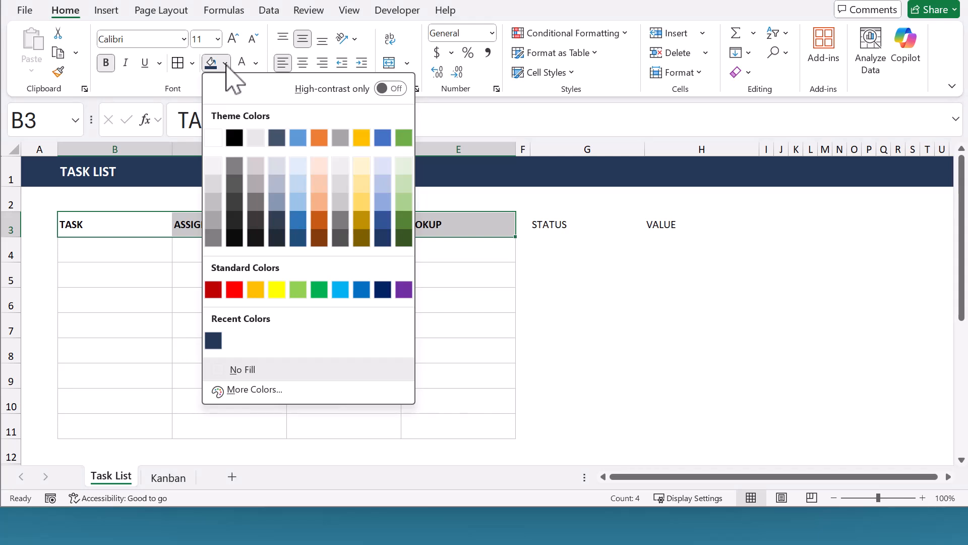
click(277, 388)
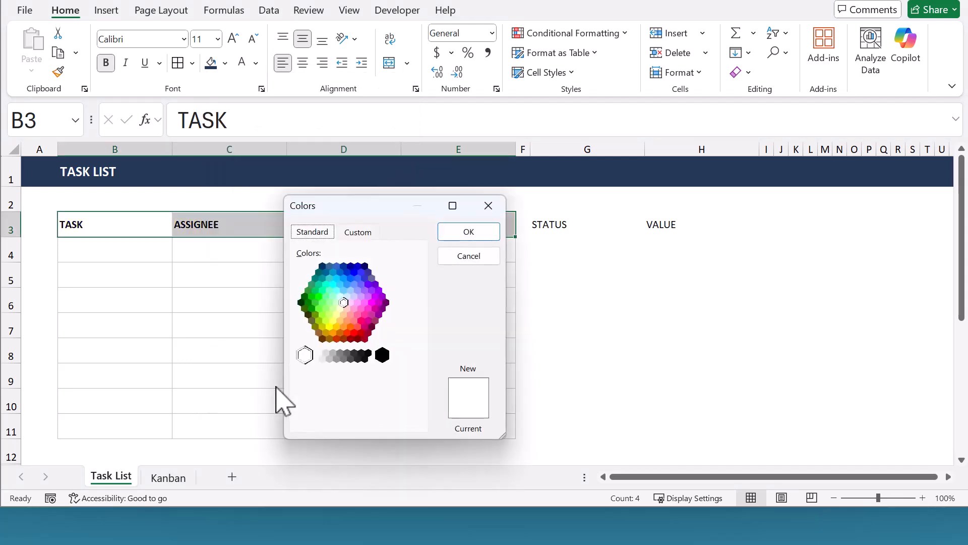
click(358, 233)
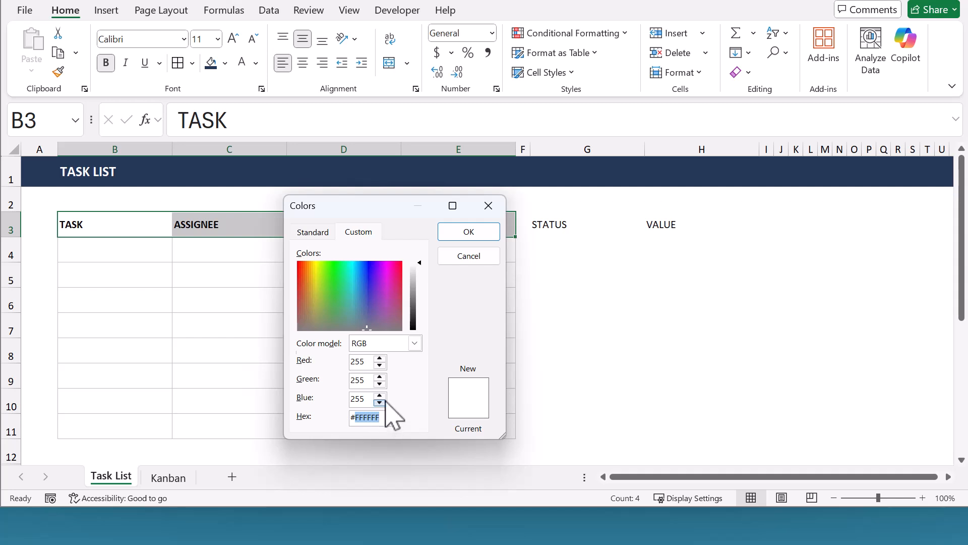
text(f1f3f4)
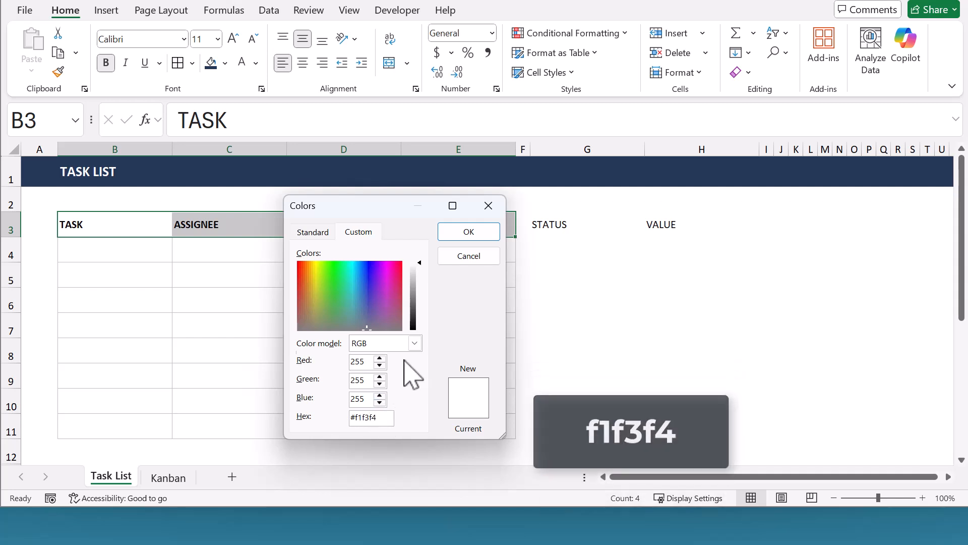
click(462, 231)
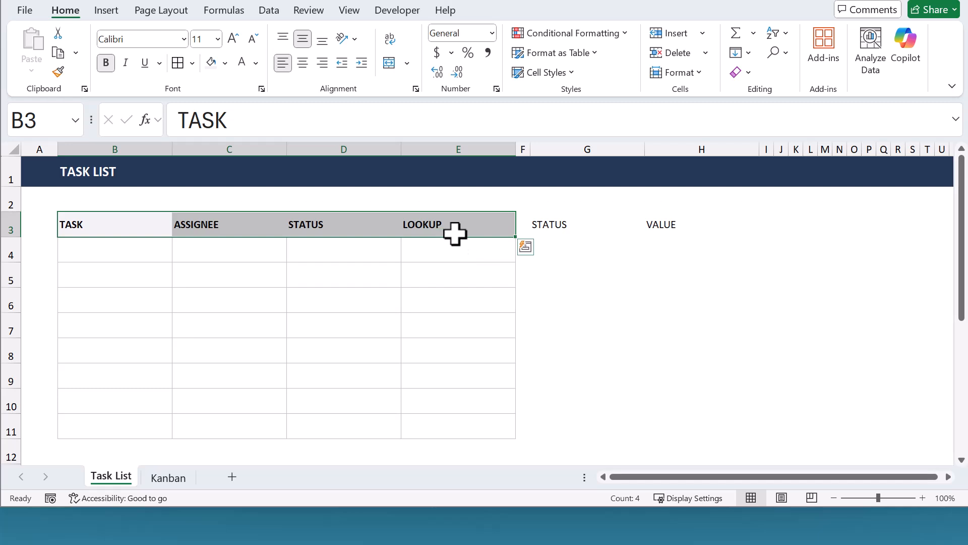
click(247, 276)
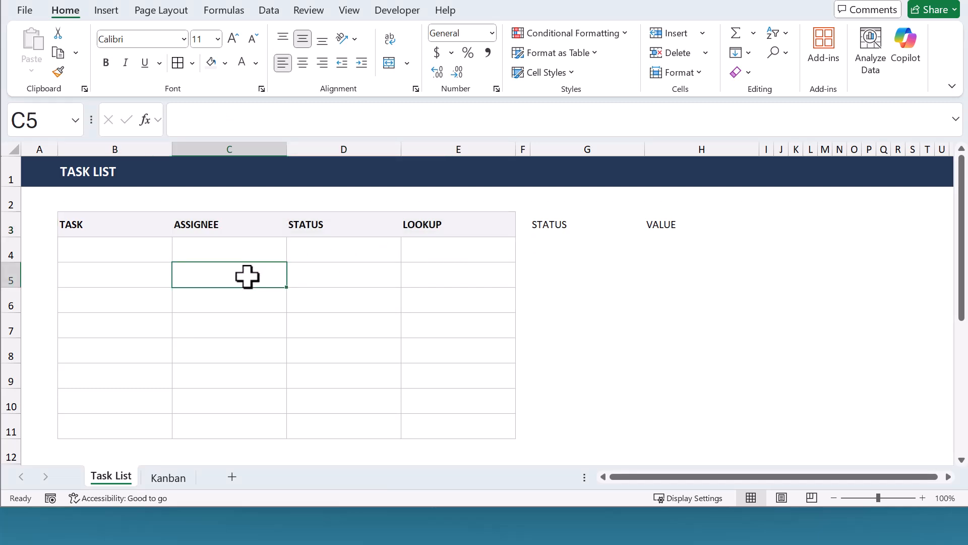
Copy the formatting of B3:C7 onto the STATUS and VALUE table in G3:H7 with Format Painter.
drag(123, 230, 240, 320)
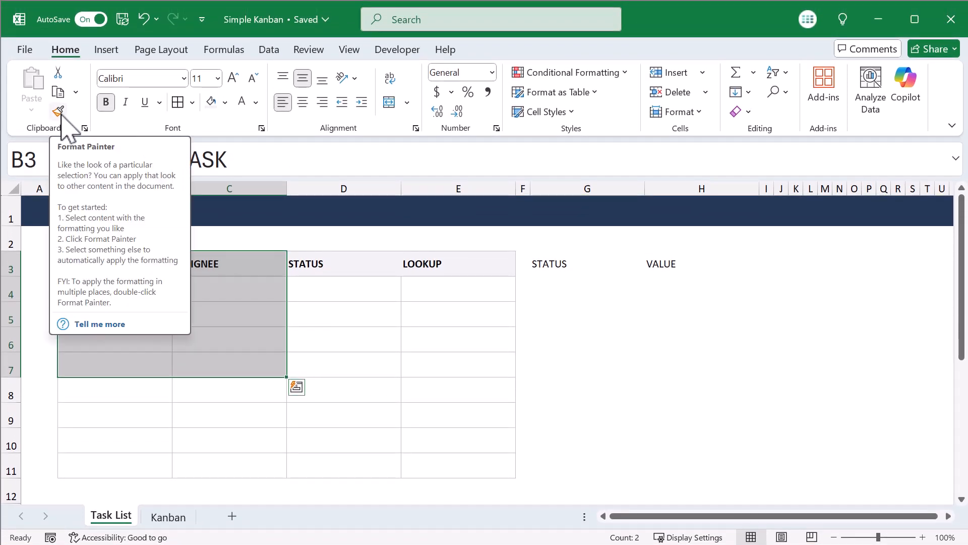
click(58, 112)
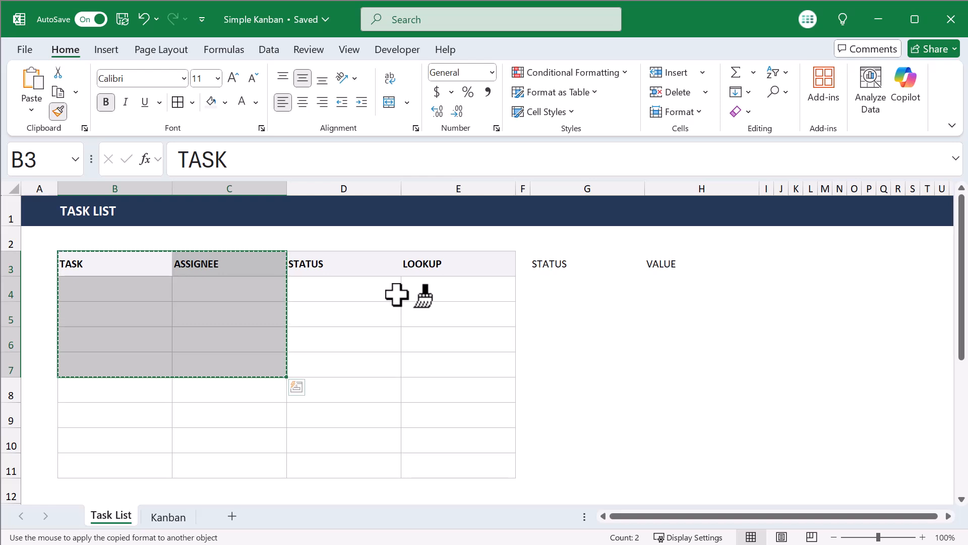
click(578, 263)
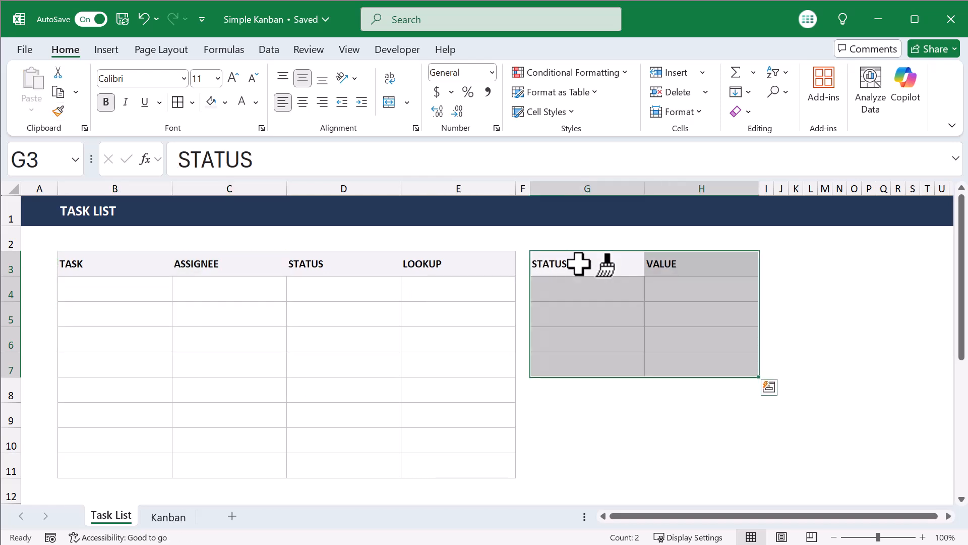
click(608, 315)
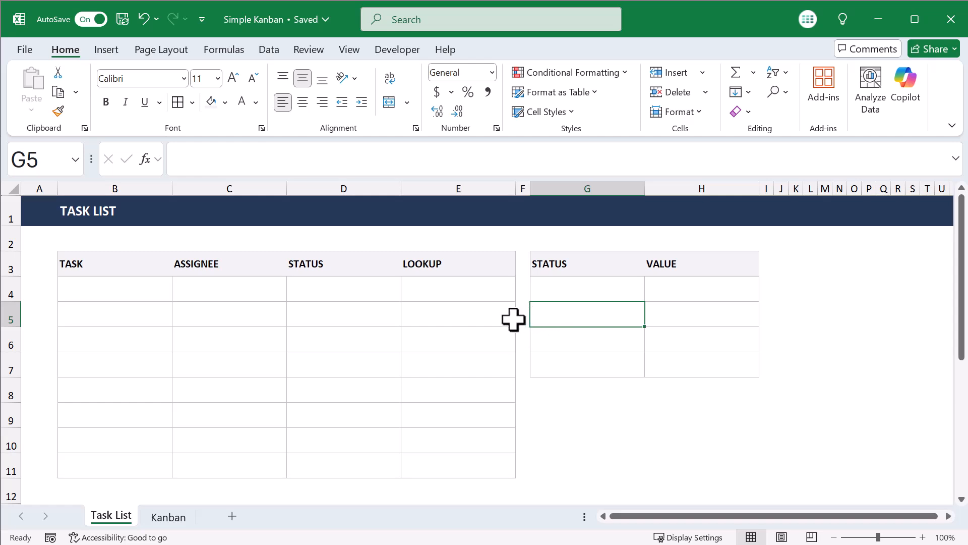
Add a light gray right border to the VALUE header cell H3.
click(696, 267)
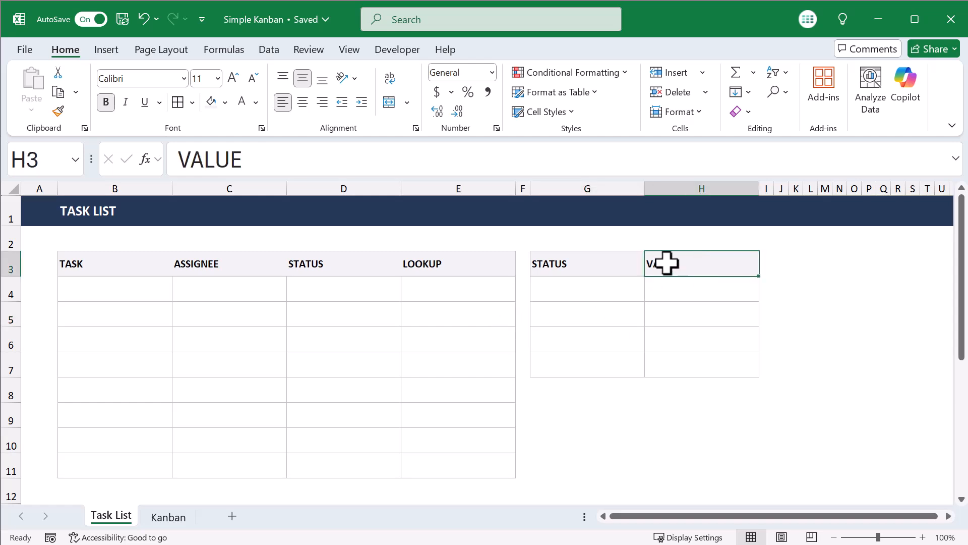
click(179, 105)
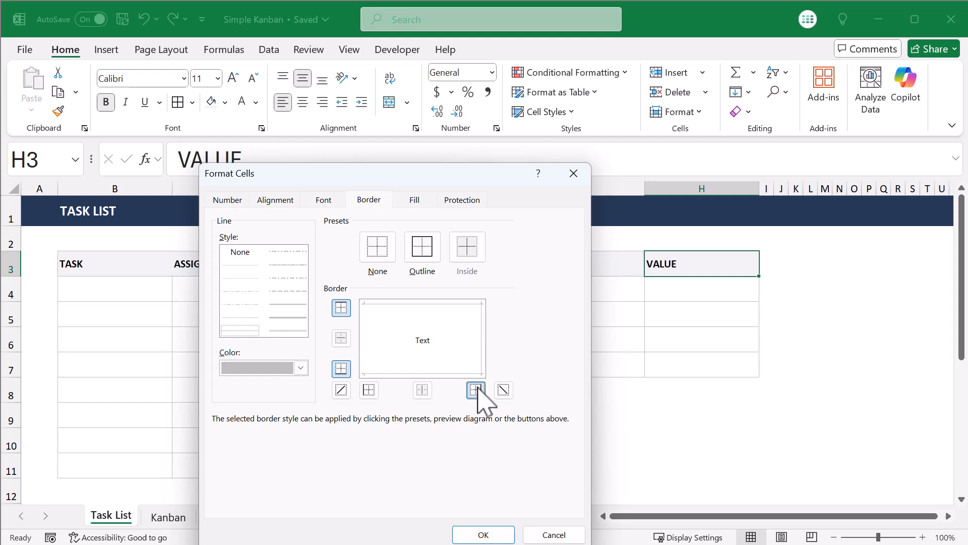
click(483, 533)
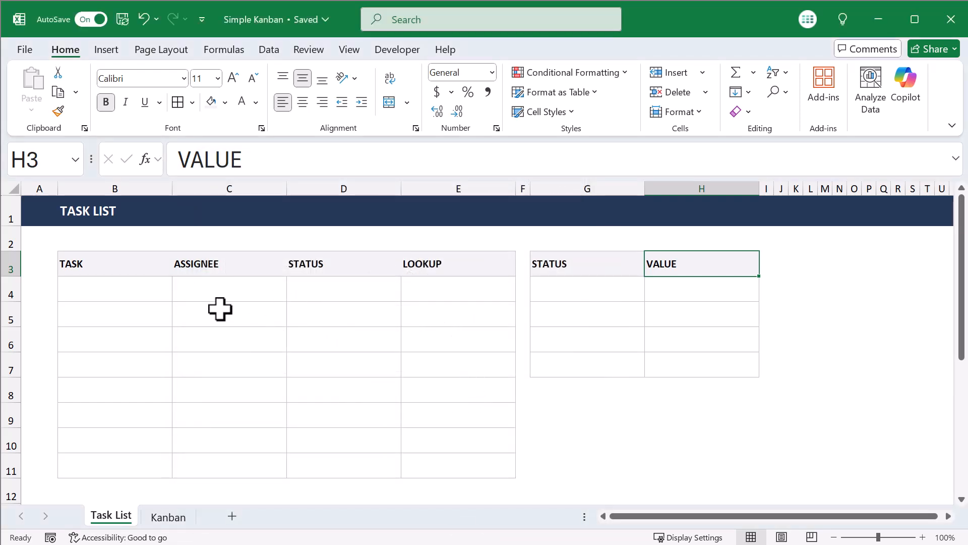
click(138, 312)
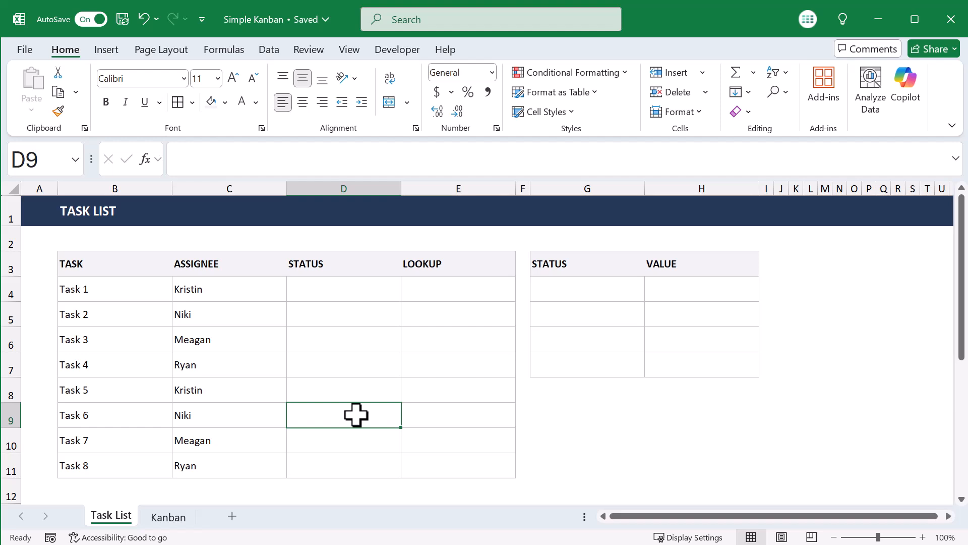
Enter the statuses To-Do, In Progress, In Review and Done in cells G4 to G7.
click(609, 294)
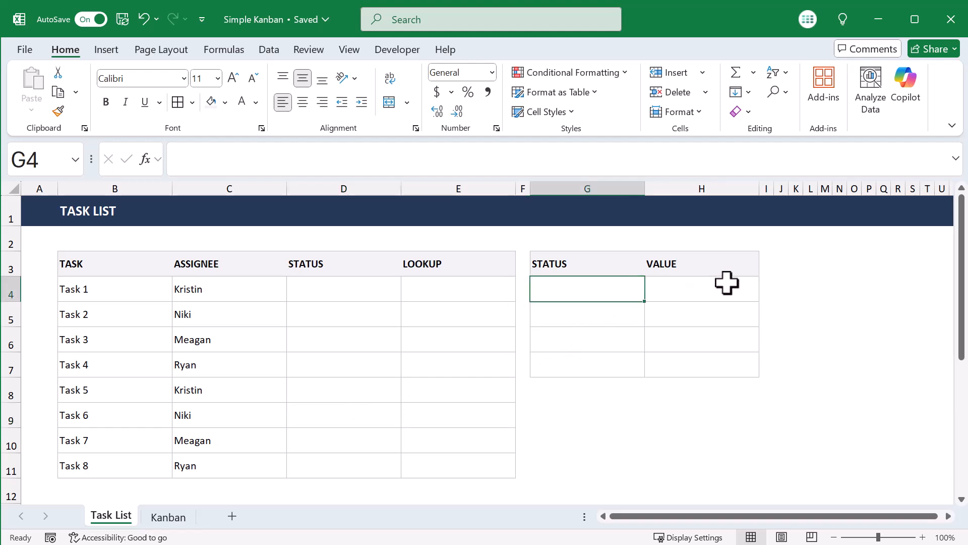
text(To-Do)
key(Return)
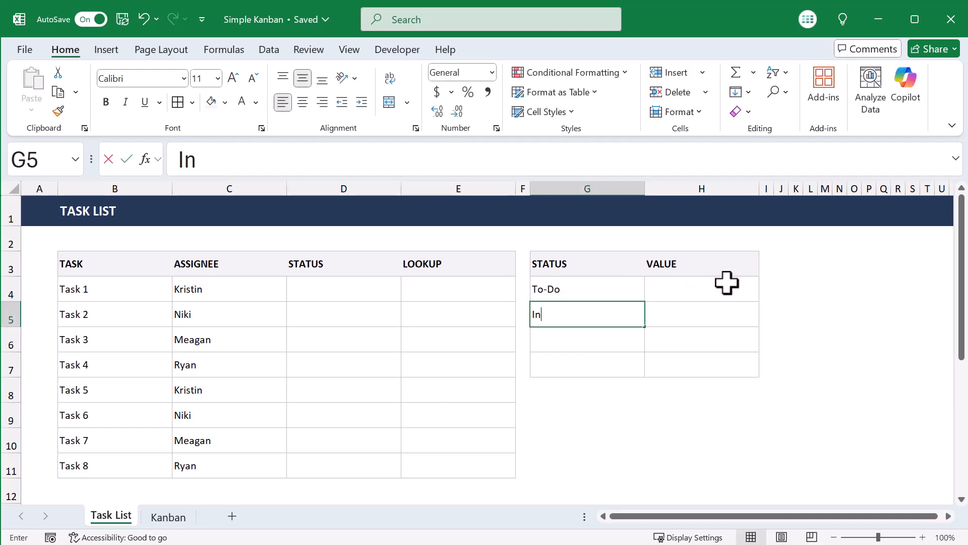
text(In Progress)
key(Return)
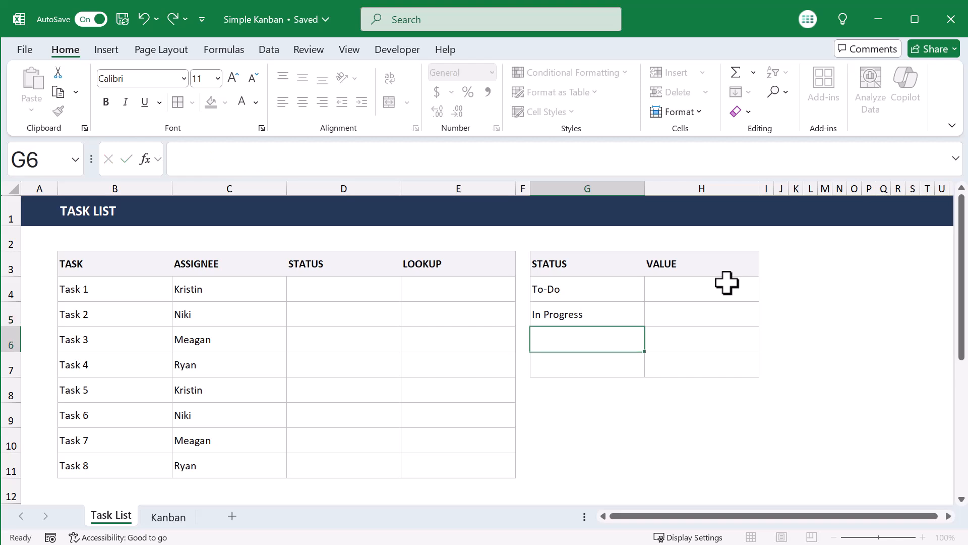
text(In Review)
key(Return)
text(Done)
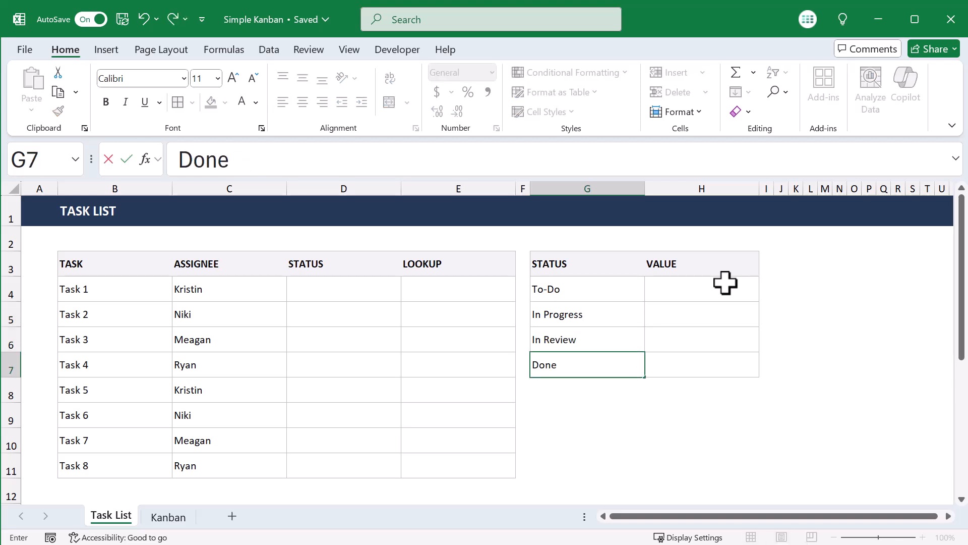
Enter the values 100, 200, 300 and 400 for the four statuses in cells H4 to H7.
click(727, 282)
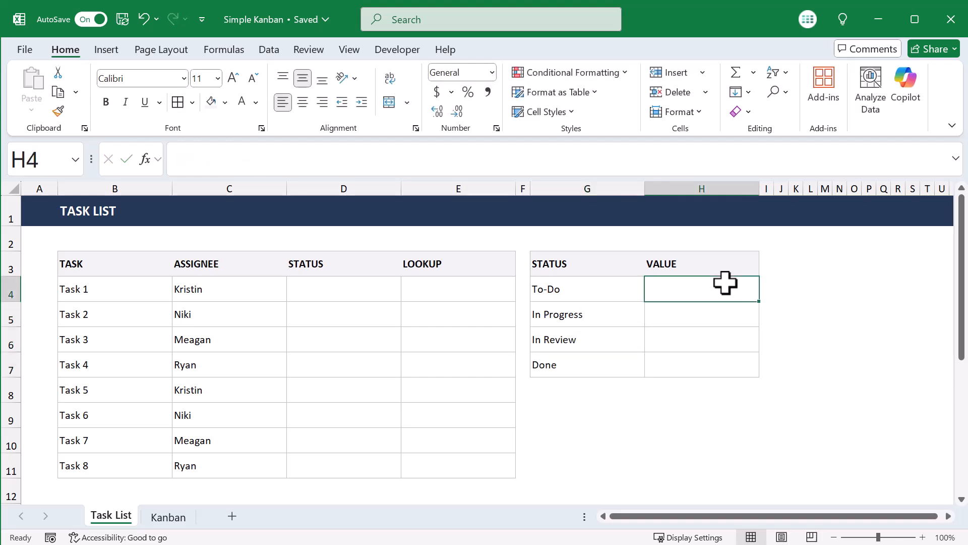
text(100)
key(Return)
text(200)
key(Return)
text(300)
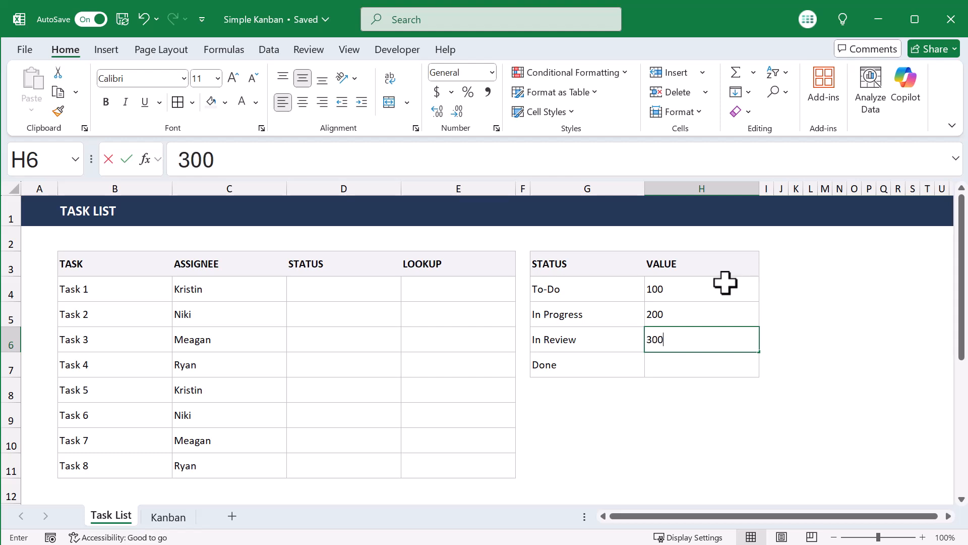
key(Return)
text(400)
key(Return)
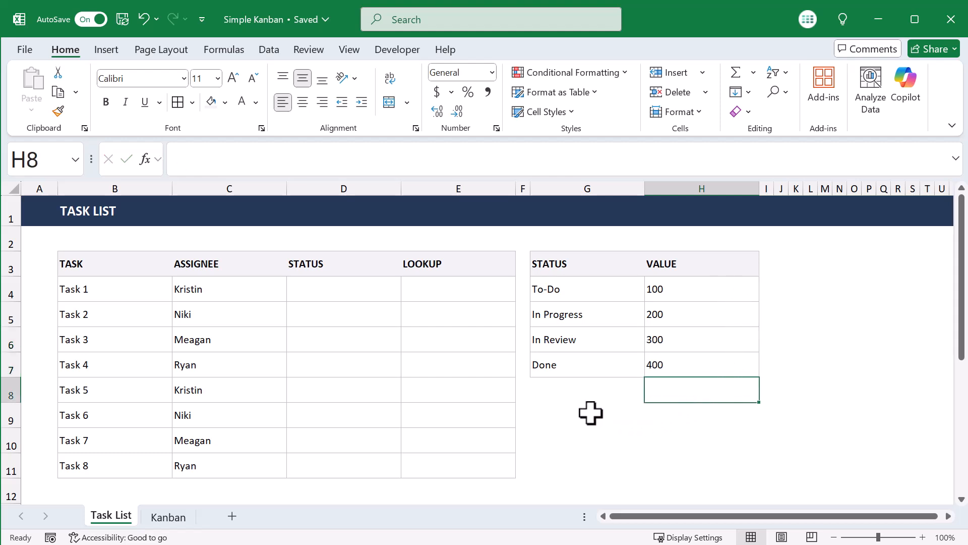
Change the status values in H4 to H7 to 1000, 2000, 3000 and 4000.
click(722, 293)
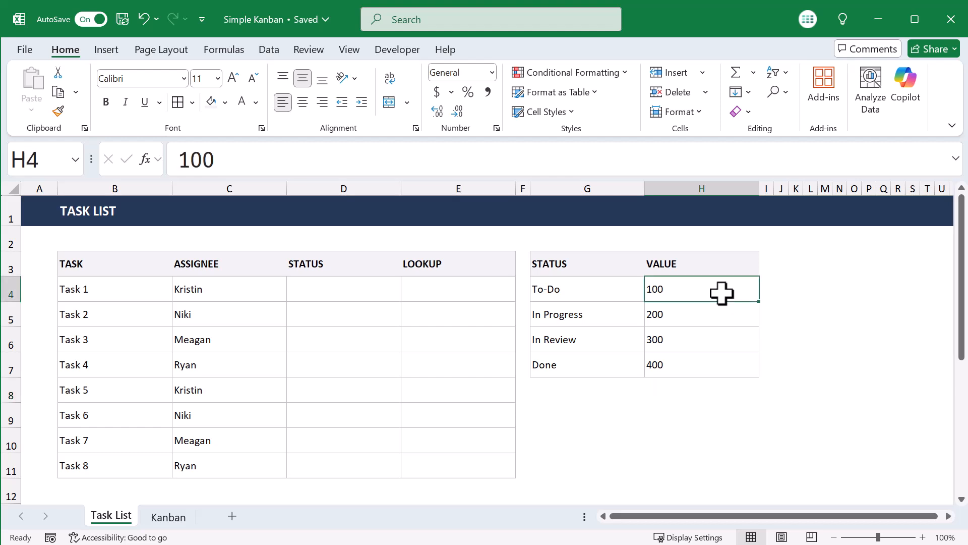
double_click(722, 294)
text(0)
key(Return)
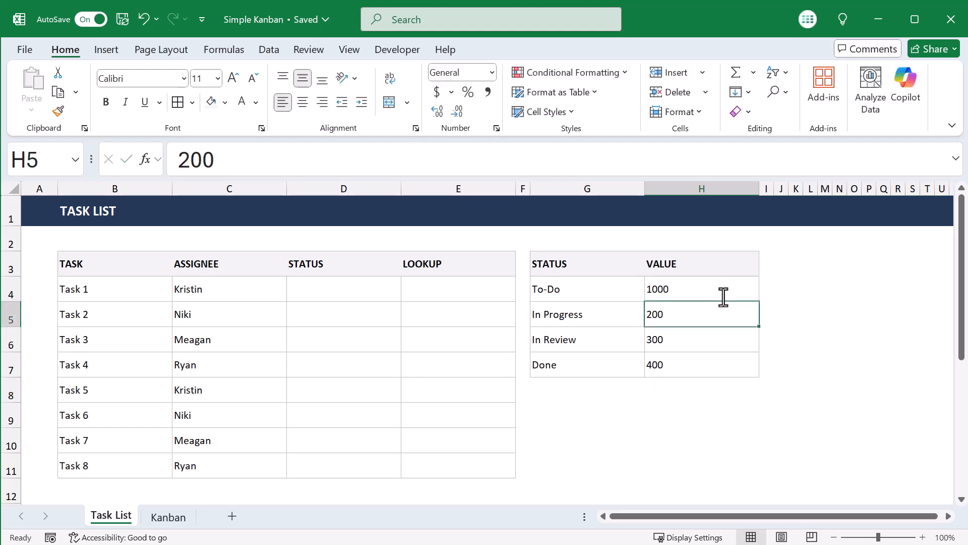
key(F2)
text(0)
key(Return)
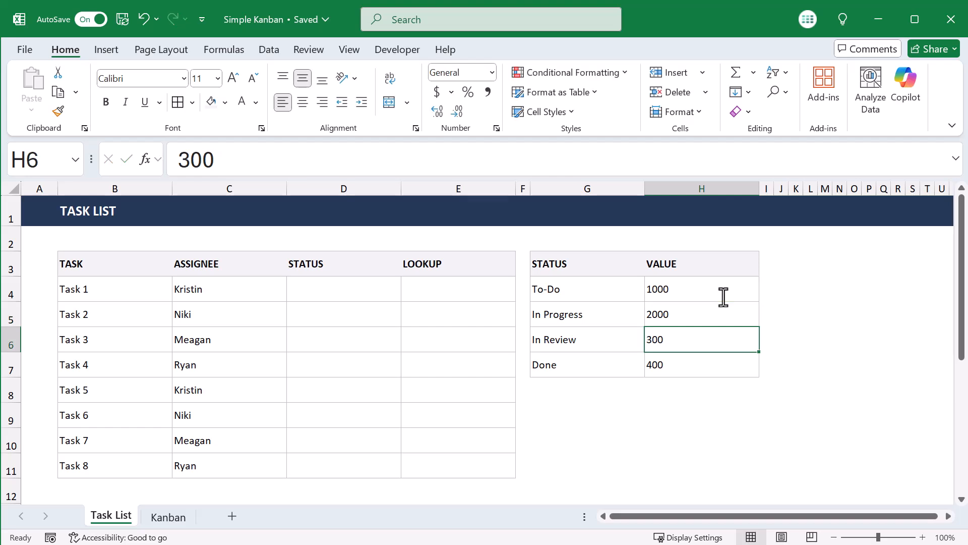
key(F2)
key(Return)
key(F2)
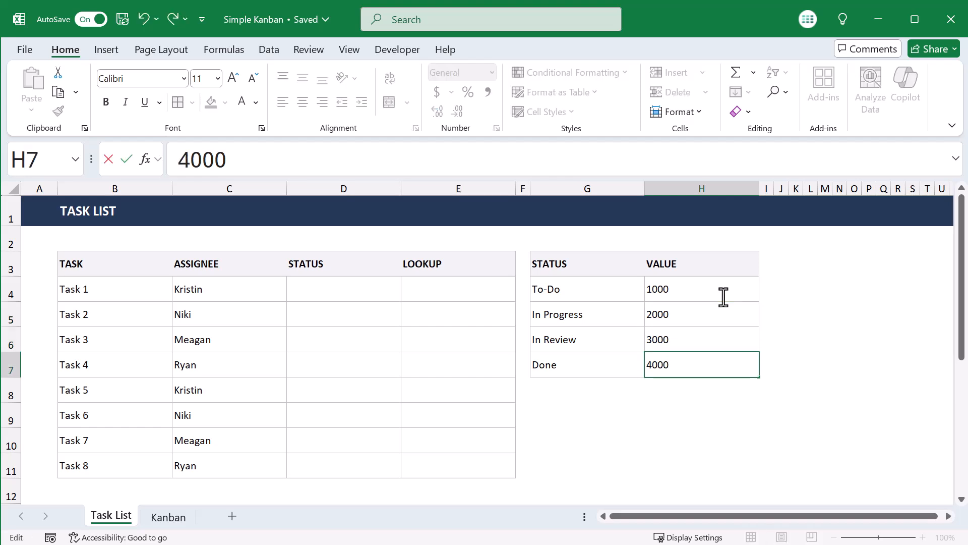
key(Return)
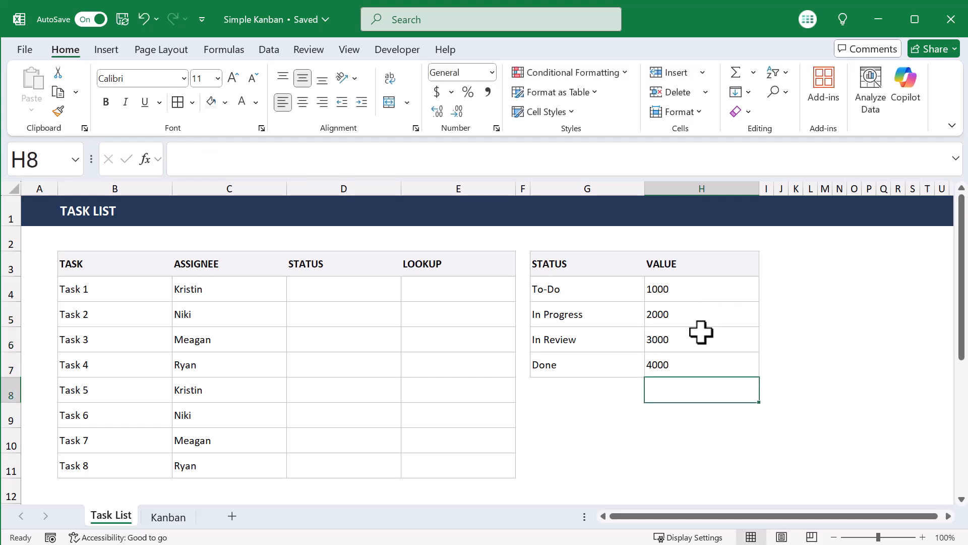
click(602, 414)
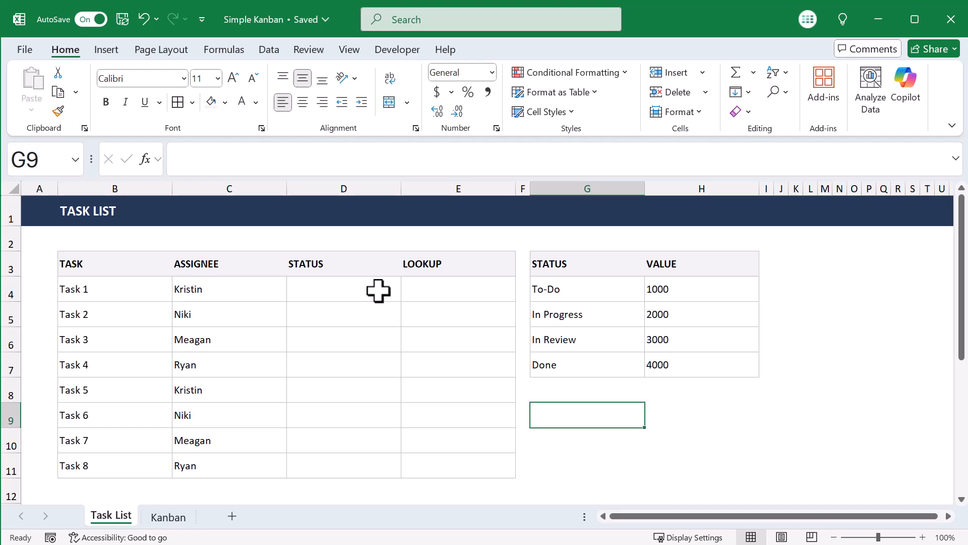
Add list data validation to the task status cells D4:D11 with =$G$4:$G$7 as the source.
drag(378, 290, 372, 474)
click(270, 51)
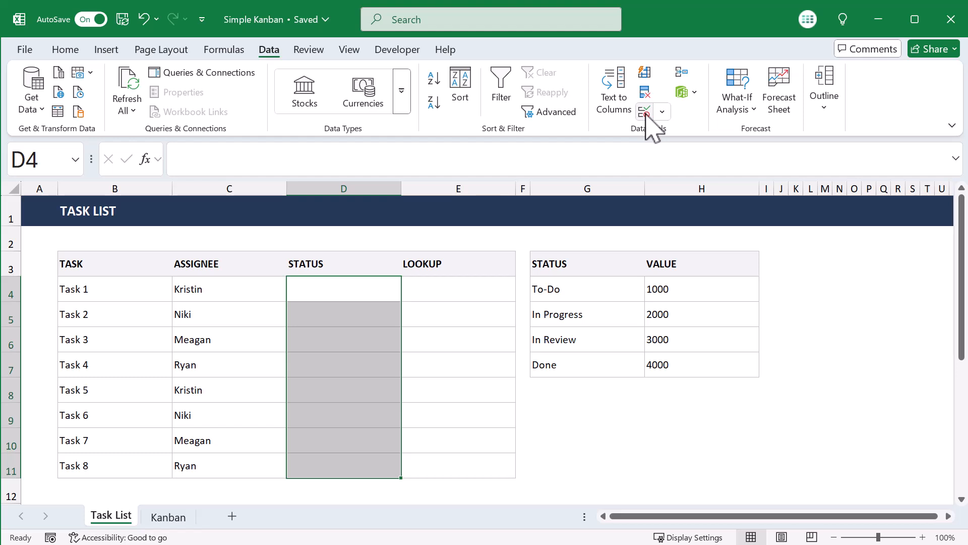
click(646, 112)
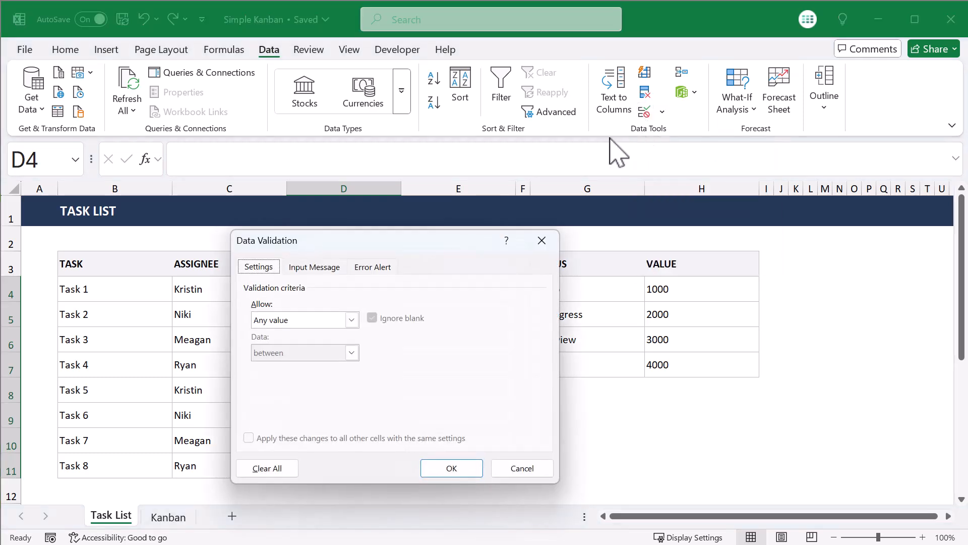
click(330, 320)
click(303, 365)
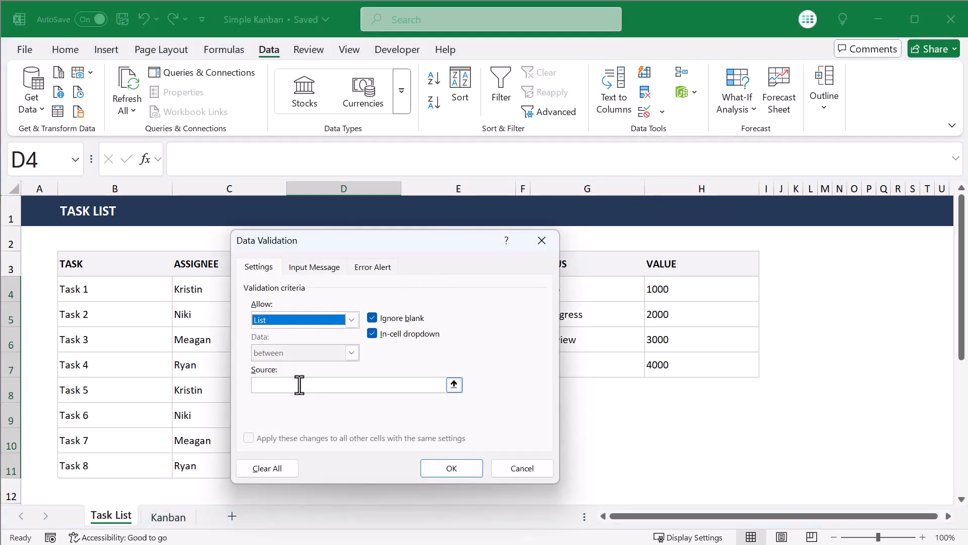
drag(352, 245, 267, 247)
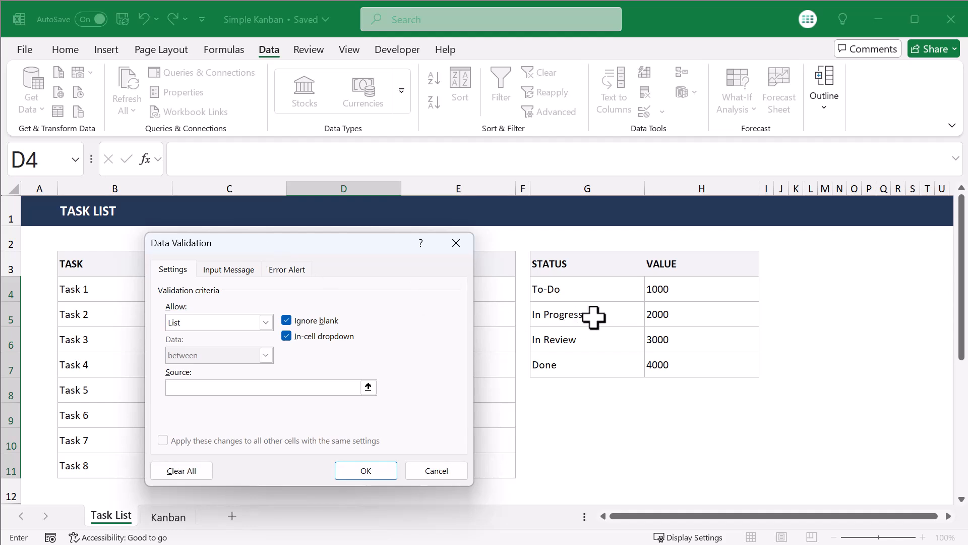
drag(583, 289, 584, 363)
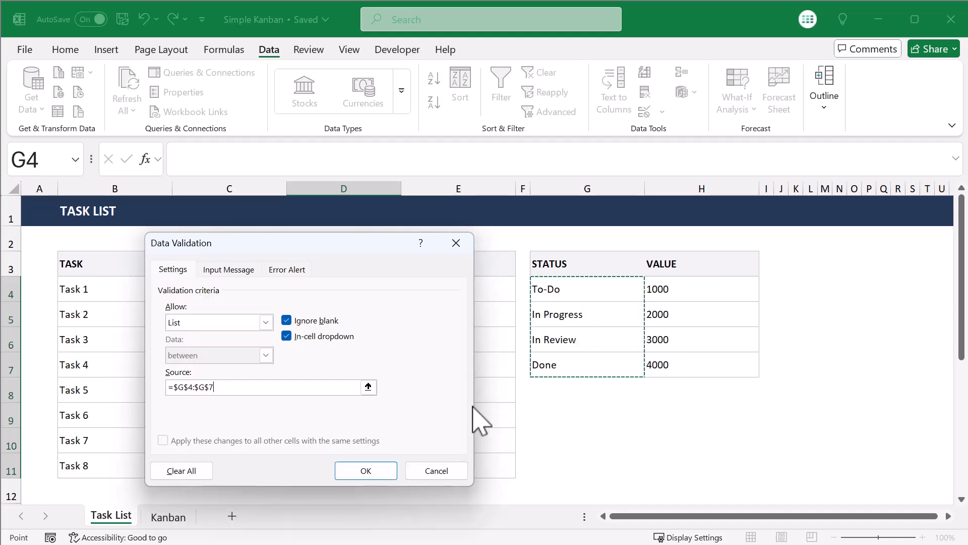
click(372, 468)
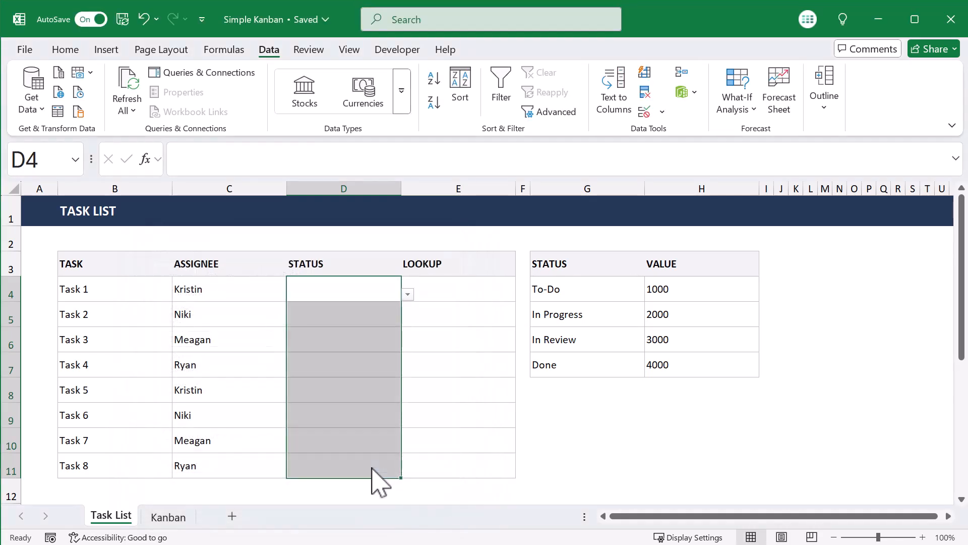
Set the status of Tasks 1 and 2 to To-Do and of Tasks 3 and 4 to In Progress in D4:D7.
click(383, 288)
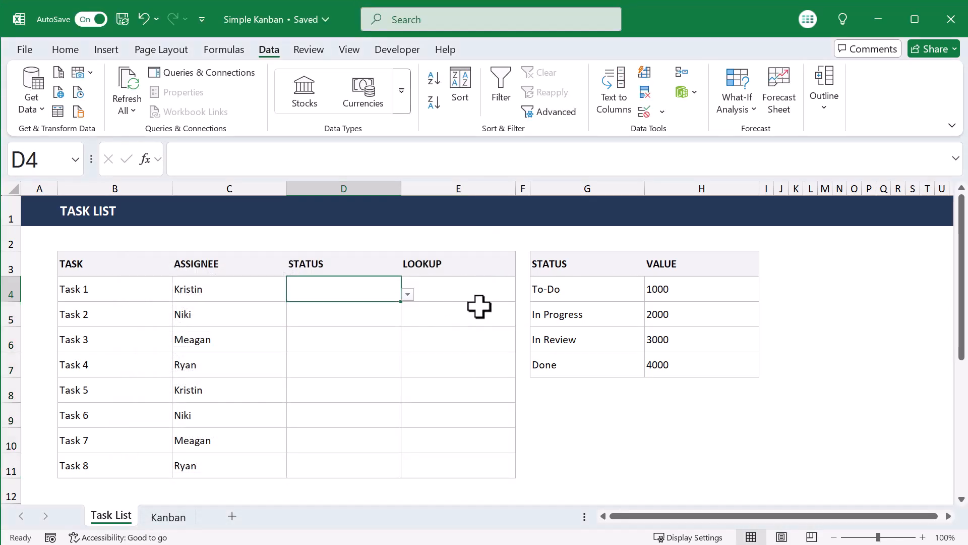
text(t)
key(Return)
text(t)
key(Return)
text(In Progress)
key(Return)
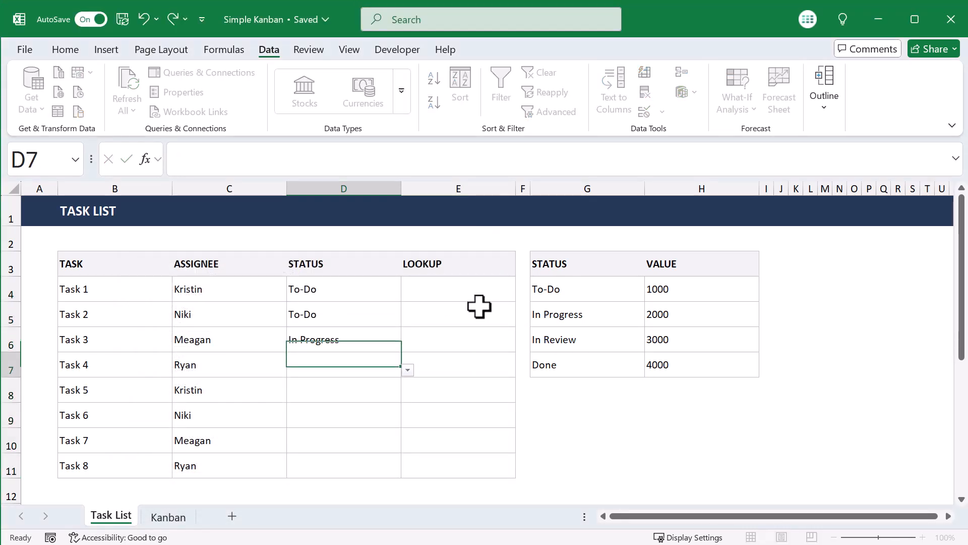
text(In Progress)
key(Return)
Set the status of Tasks 5 and 6 to In Review and of Tasks 7 and 8 to Done in D8:D11.
text(In Review)
key(Return)
text(In Review)
key(Return)
text(d)
key(Return)
text(d)
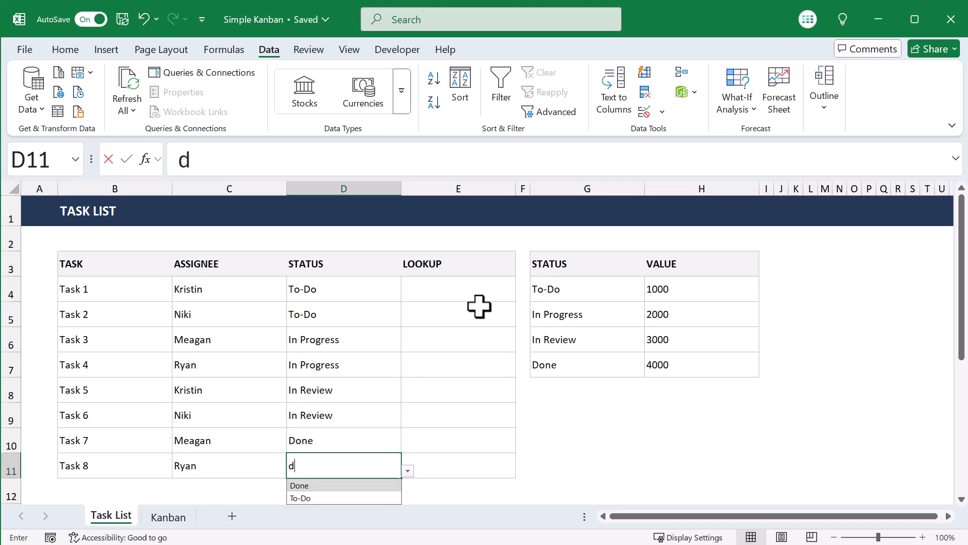
key(Return)
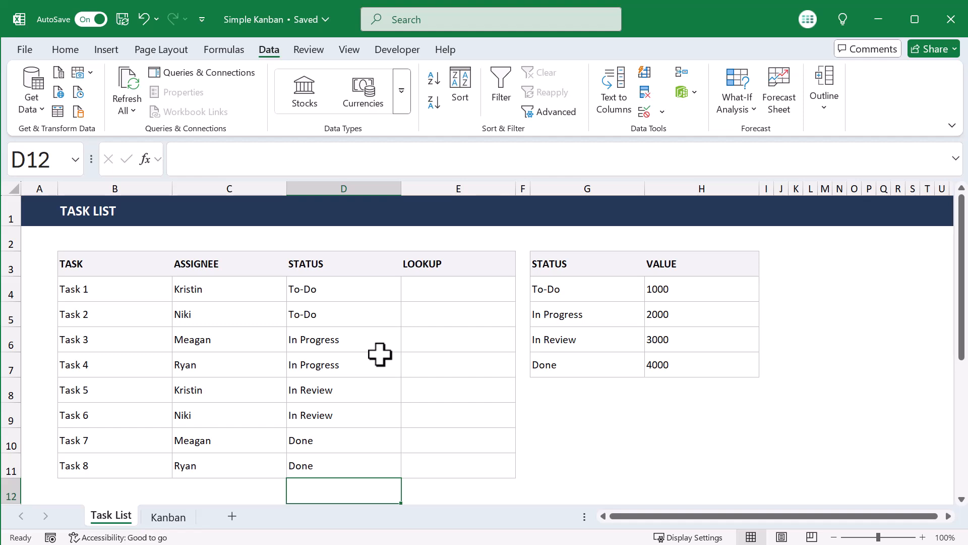
Widen the Name Box and name the task cells B4:B11 taskList.
drag(151, 290, 152, 462)
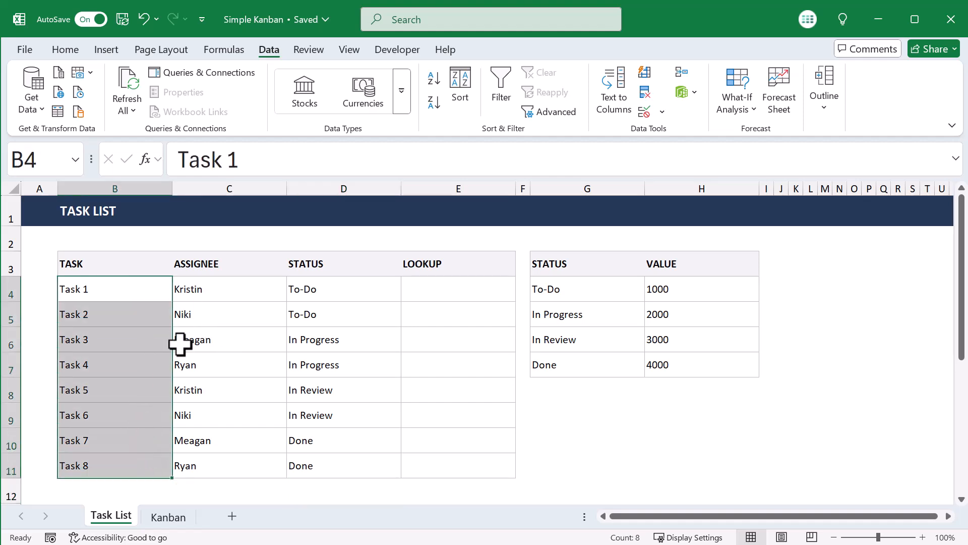
click(125, 316)
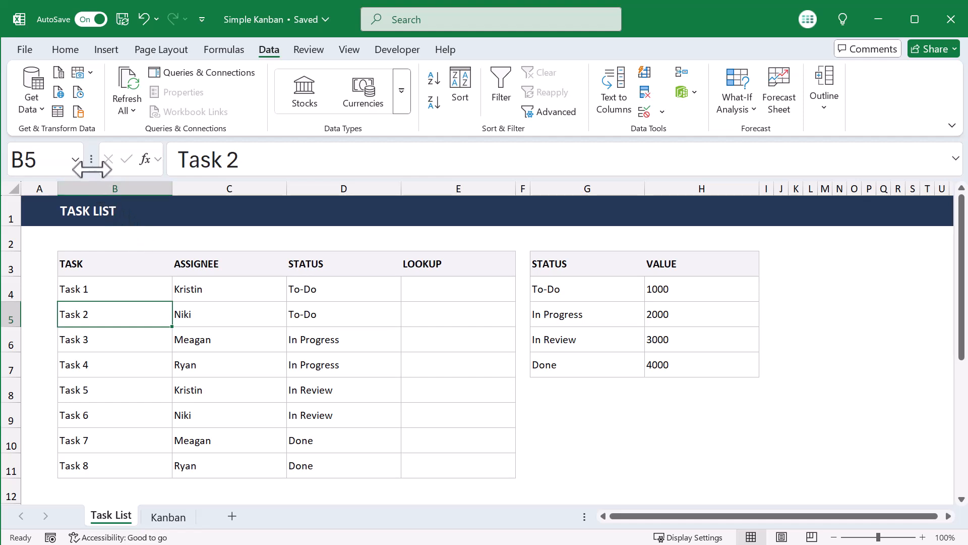
drag(91, 159, 248, 161)
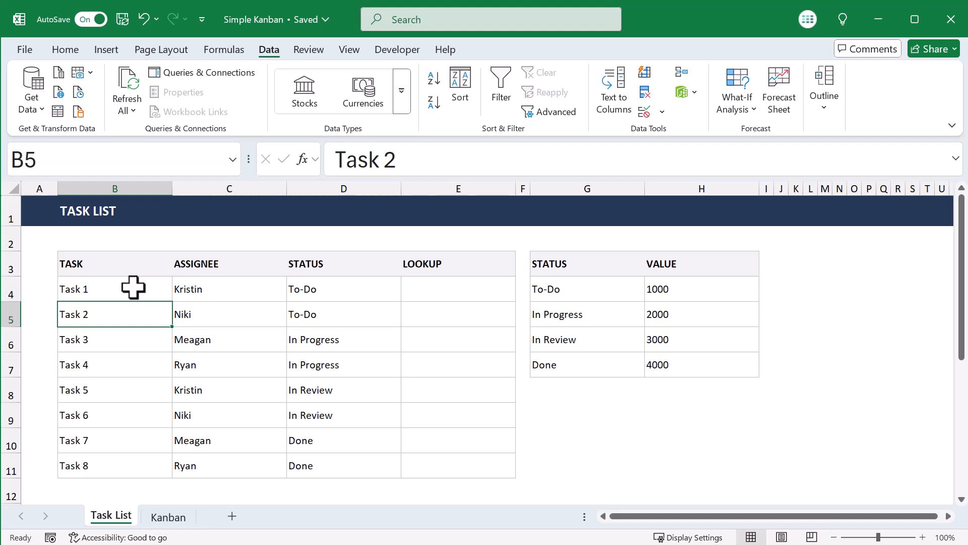
drag(134, 287, 149, 461)
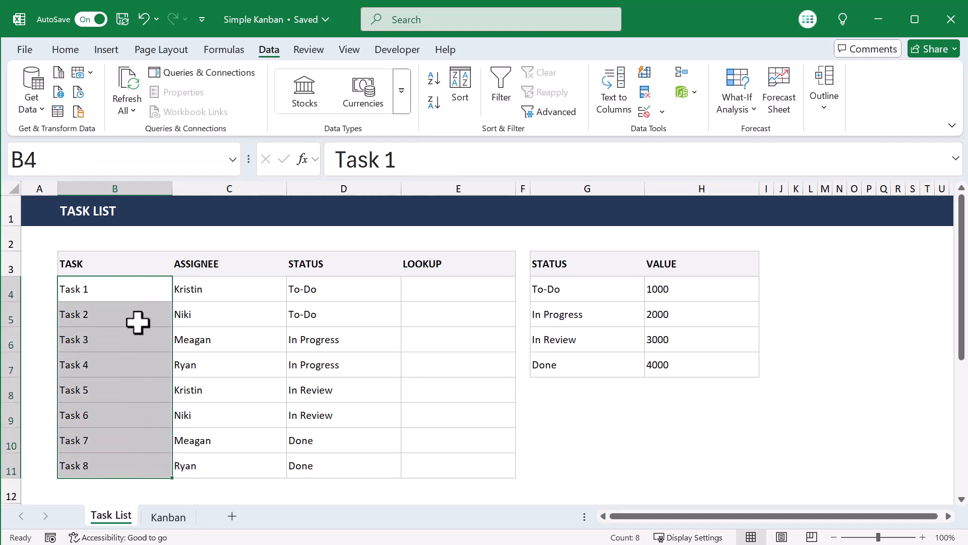
click(161, 162)
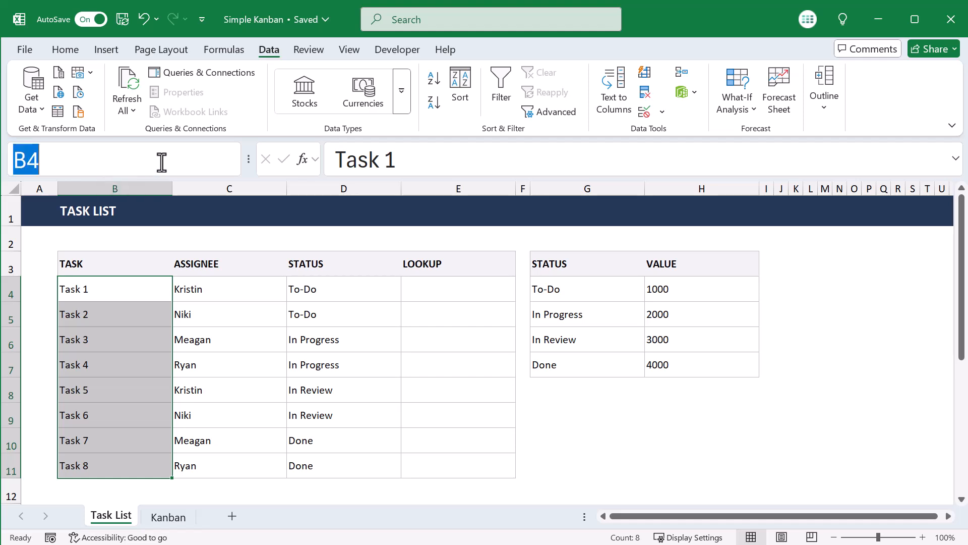
text(taskList)
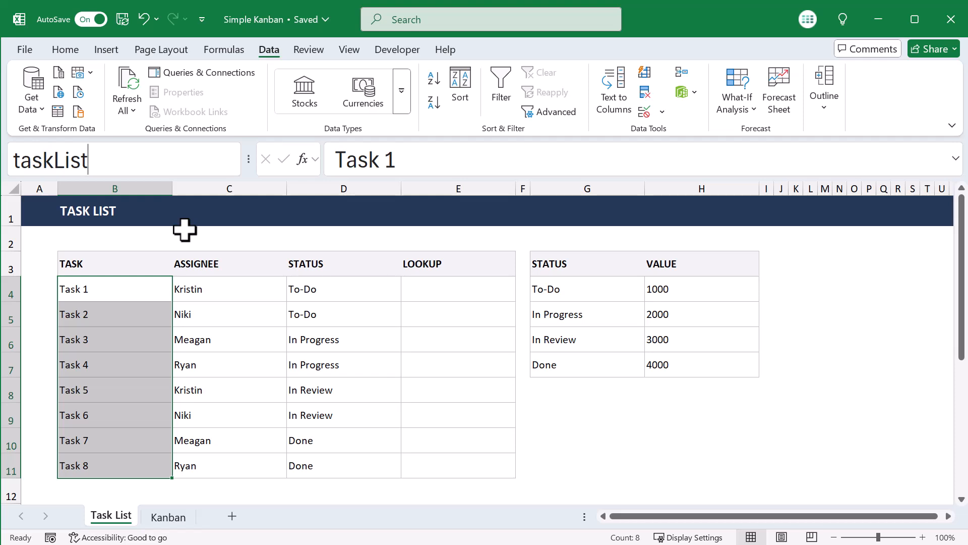
key(Return)
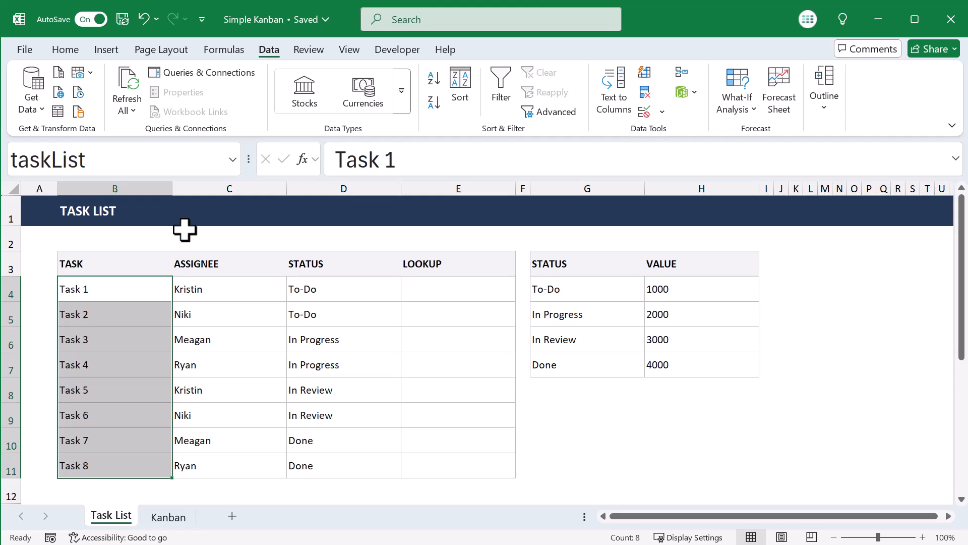
Recall the named range taskList to check which cells it covers.
click(139, 284)
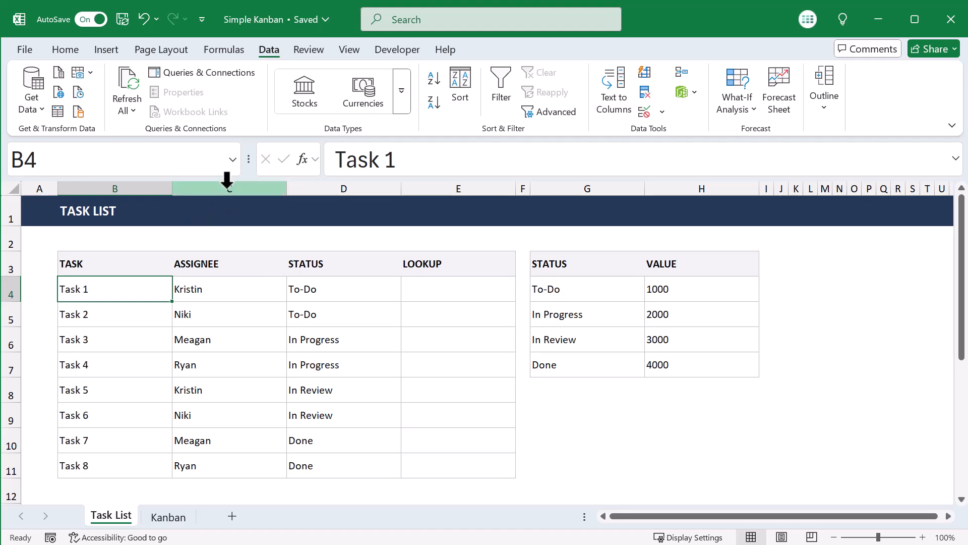
click(232, 159)
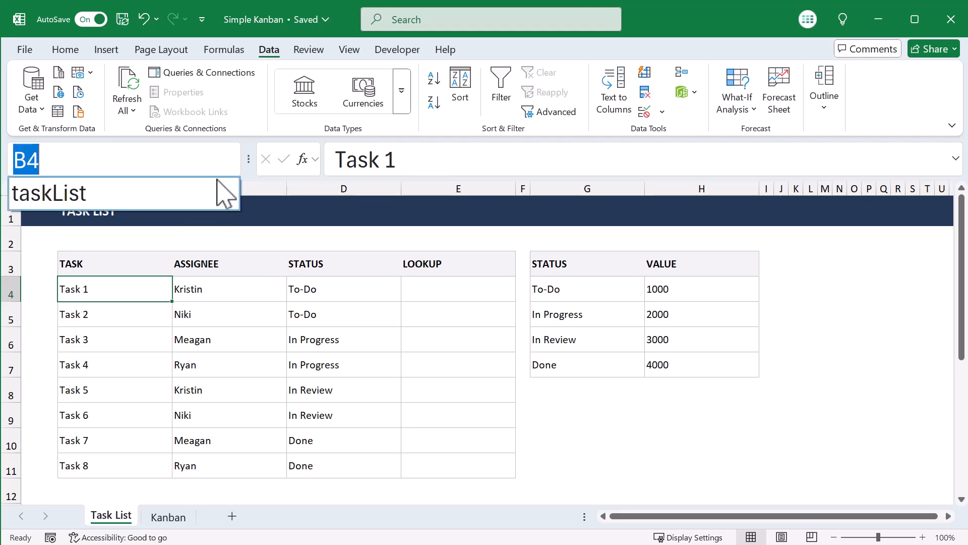
click(153, 197)
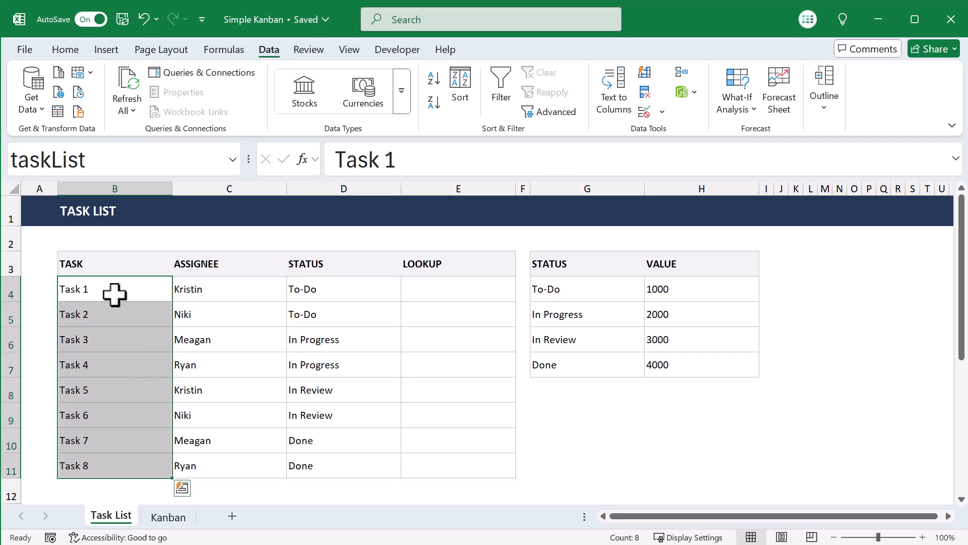
click(124, 314)
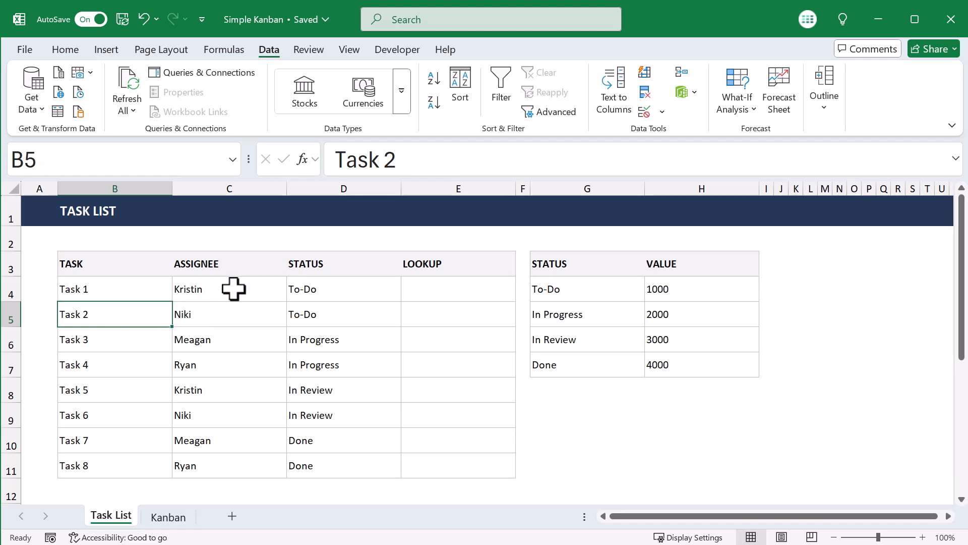
Name the assignee cells C4:C11 assigneeList.
drag(234, 288, 239, 457)
click(160, 168)
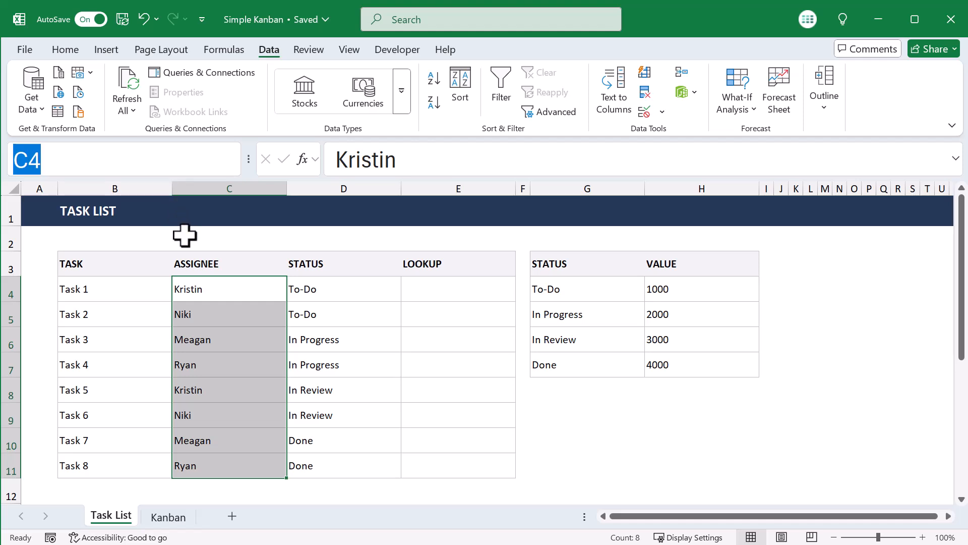
text(assigne)
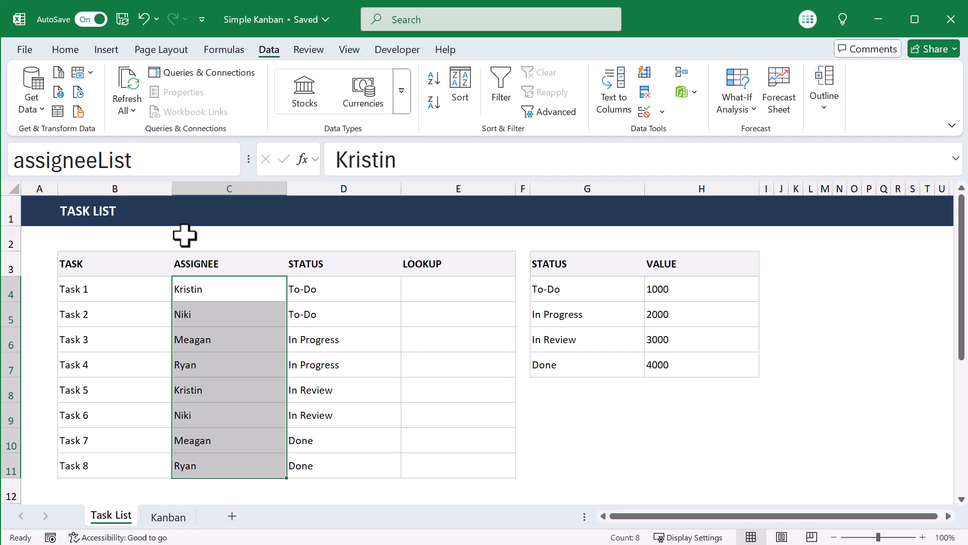
text(eList)
key(Return)
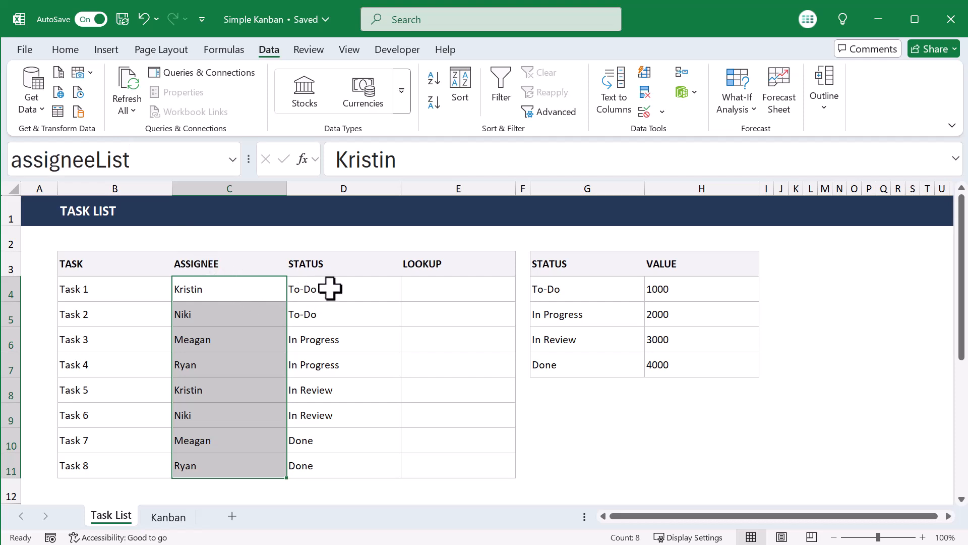
Name the task status cells D4:D11 statusList.
drag(329, 288, 340, 381)
drag(341, 454, 336, 457)
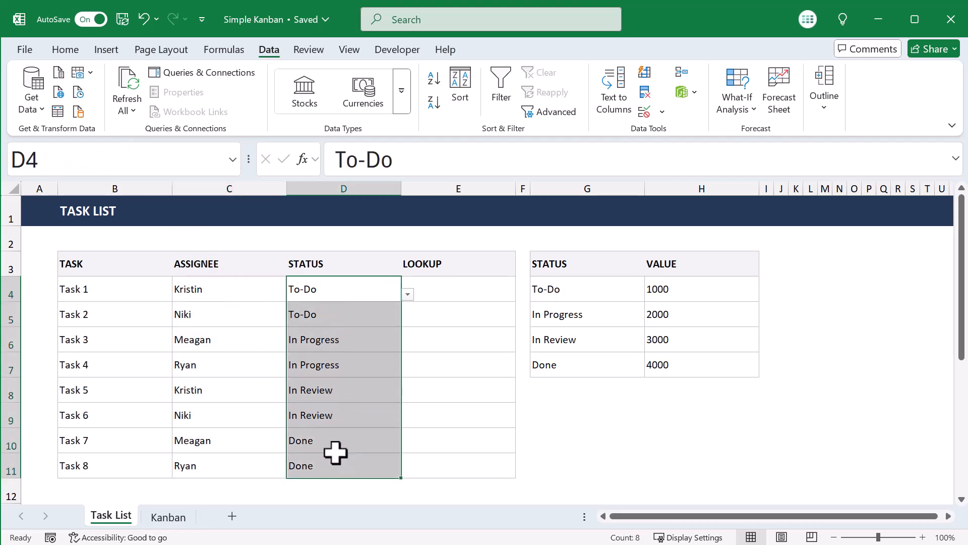
click(142, 159)
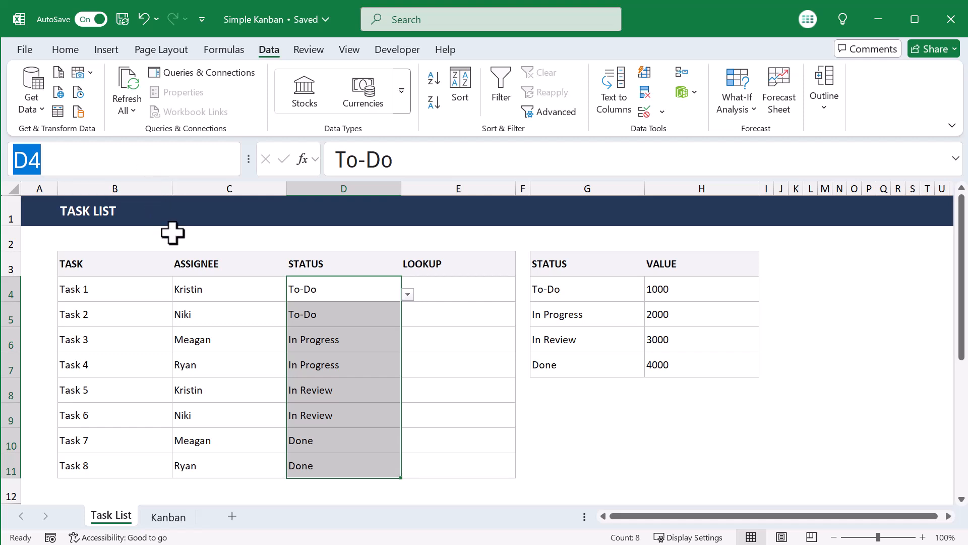
text(statusList)
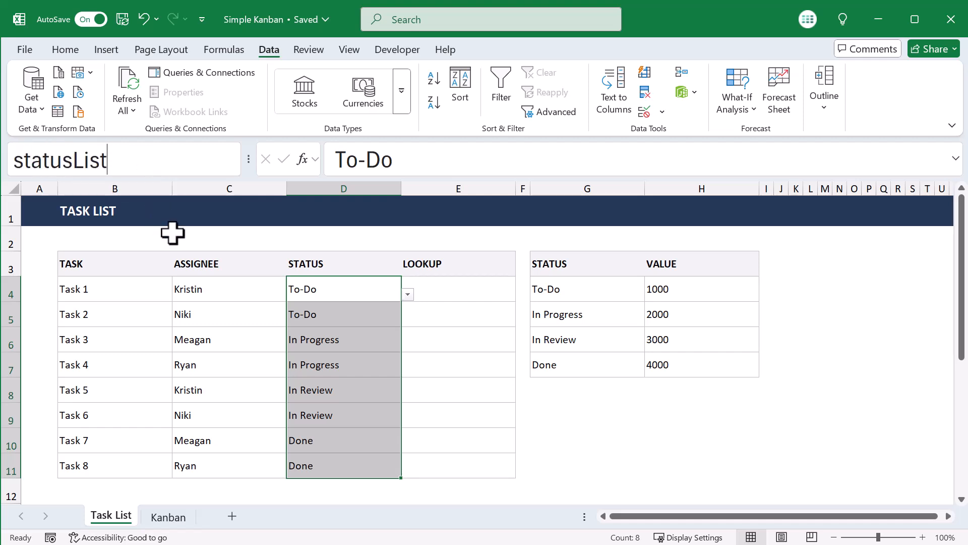
key(Return)
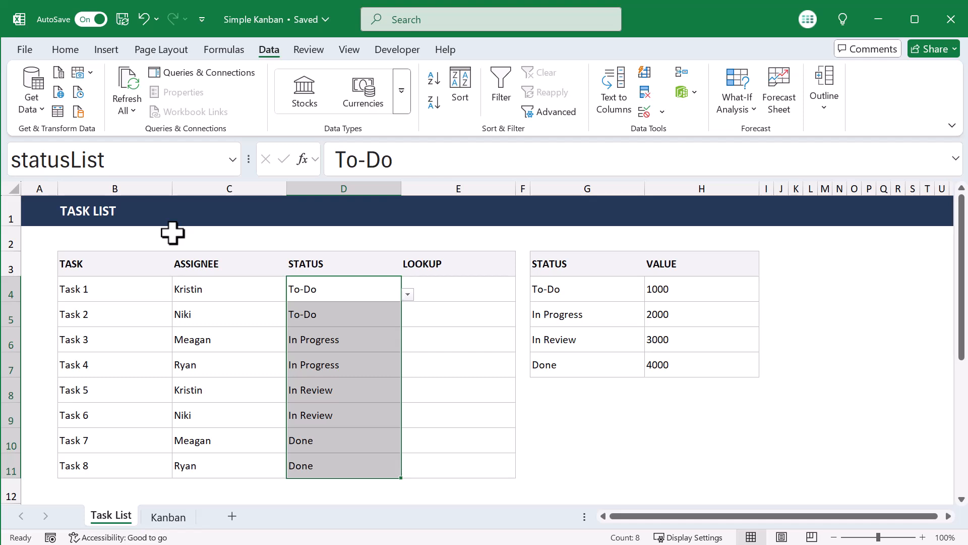
Name the empty lookup cells E4:E11 lookupList.
drag(458, 289, 453, 462)
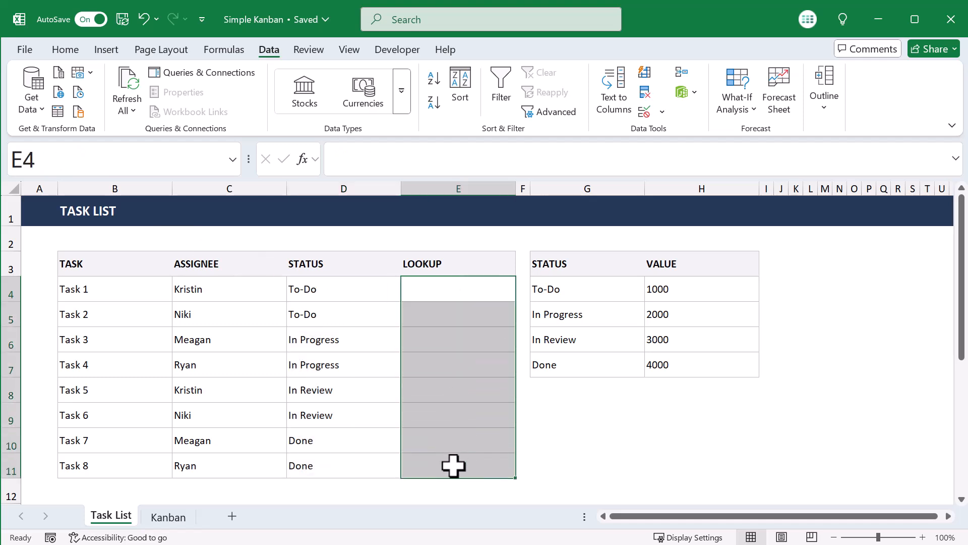
click(158, 154)
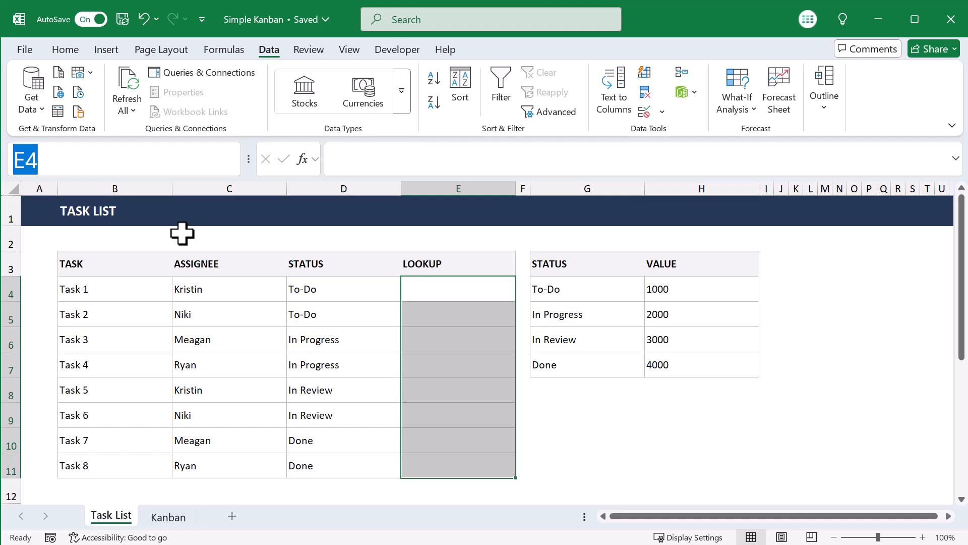
text(lookup)
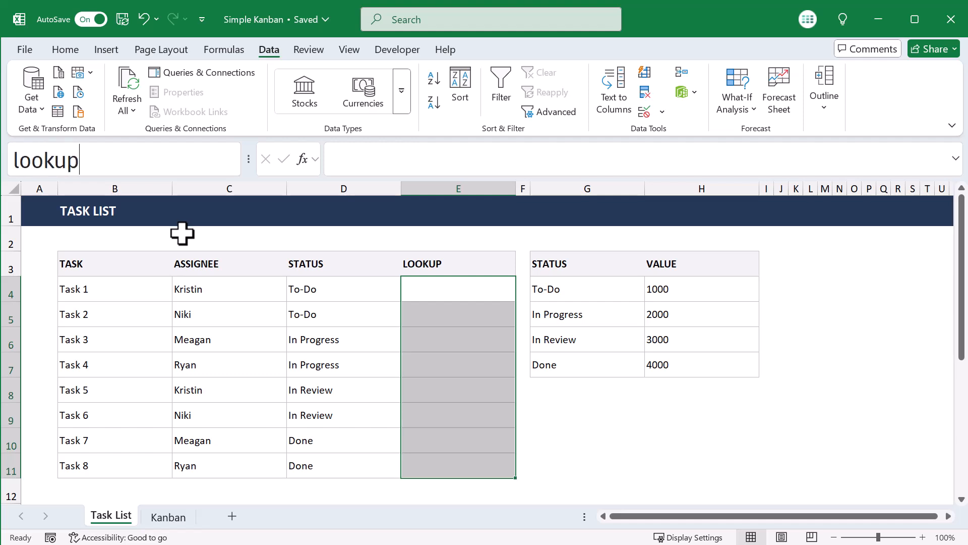
text(List)
key(Return)
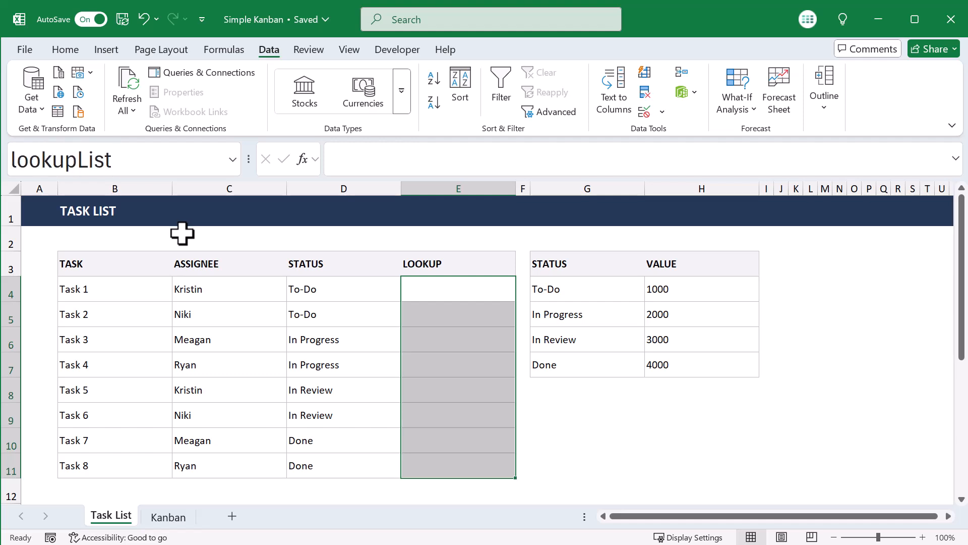
click(263, 286)
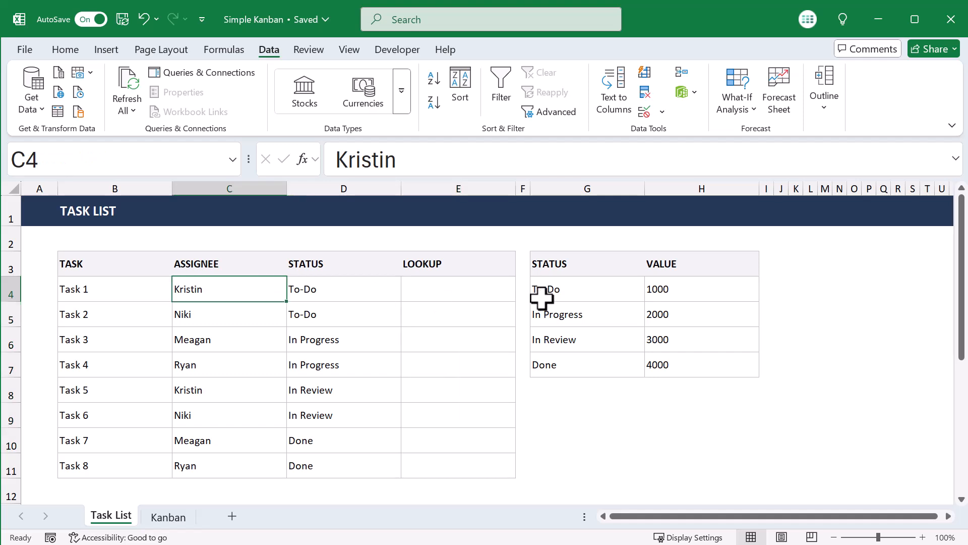
Name the status and value lookup cells G4:H7 statusTable.
click(588, 286)
drag(588, 286, 696, 363)
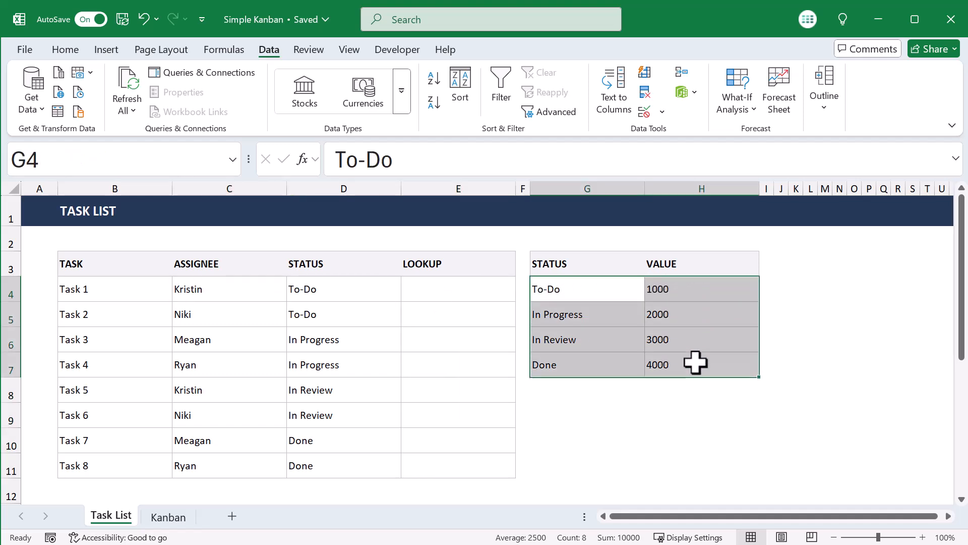
click(171, 160)
text(statu)
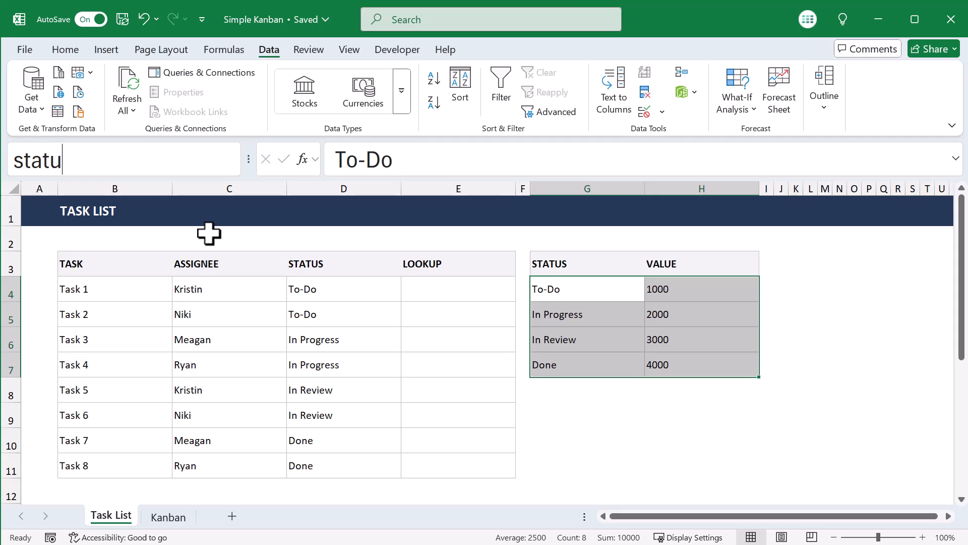
text(sTable)
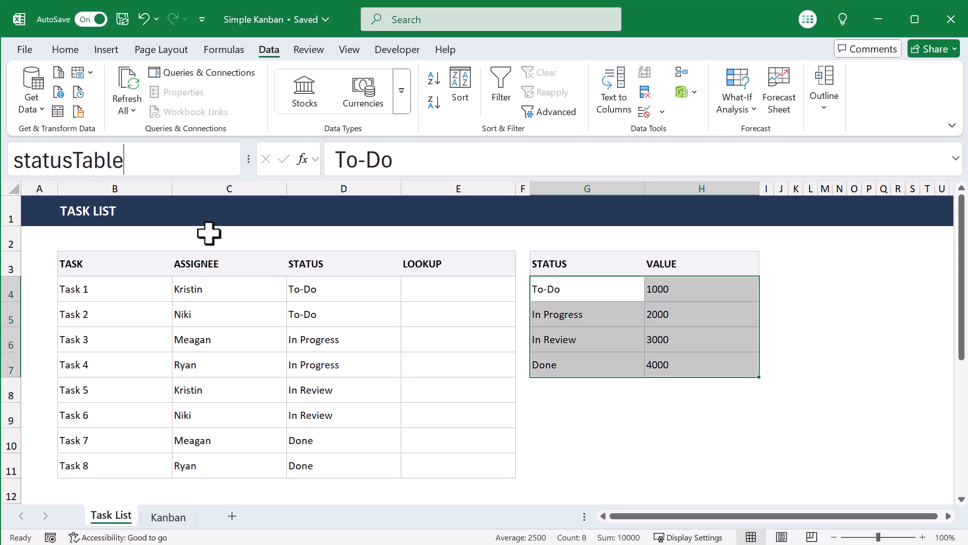
key(Return)
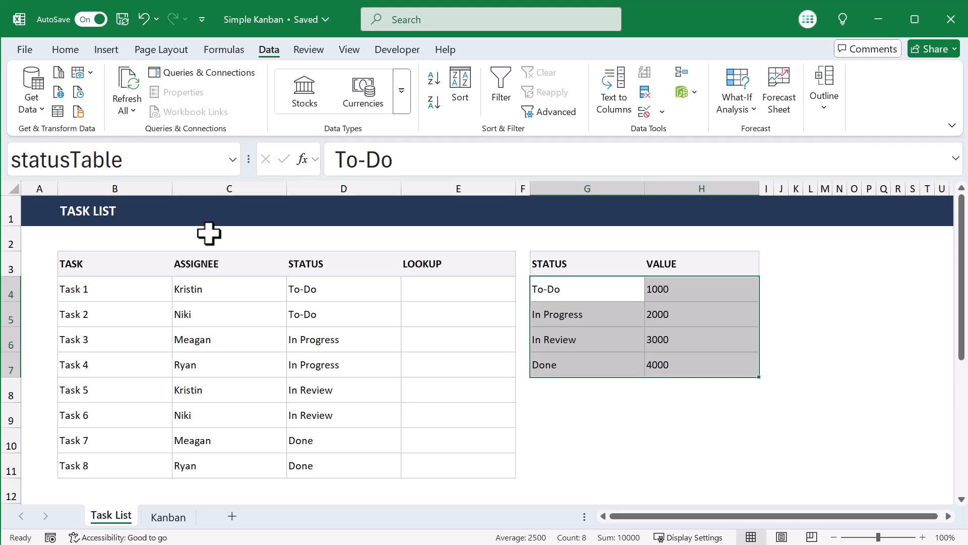
Review the list of defined named ranges in the workbook.
click(438, 295)
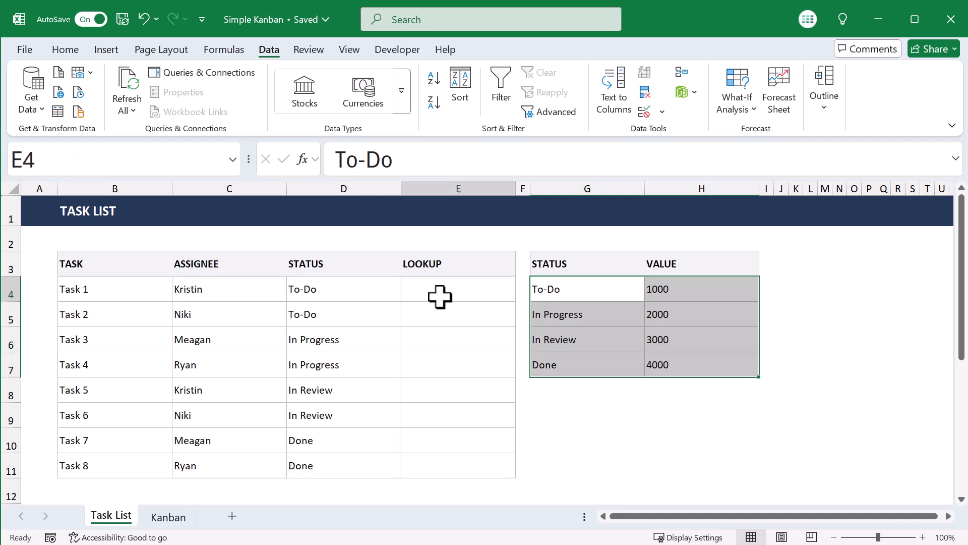
click(232, 160)
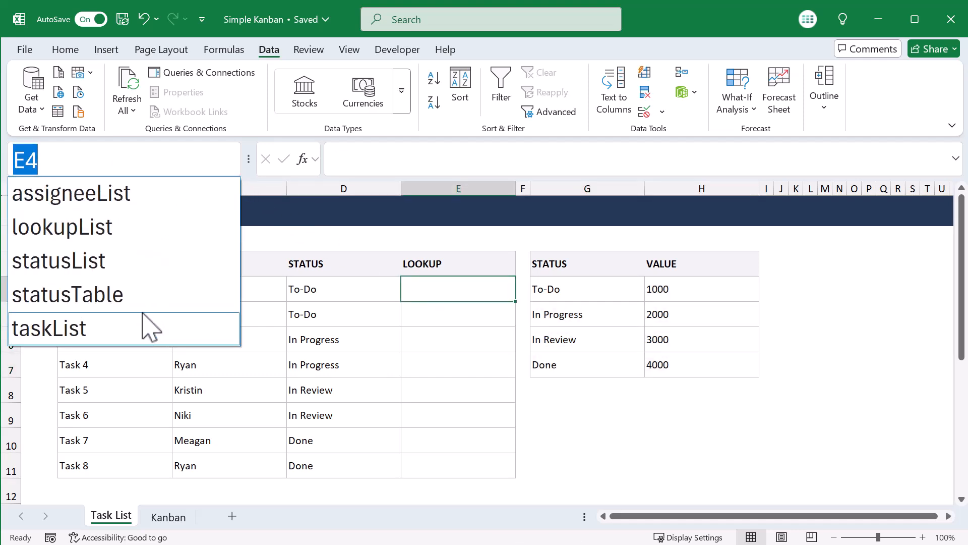
key(Escape)
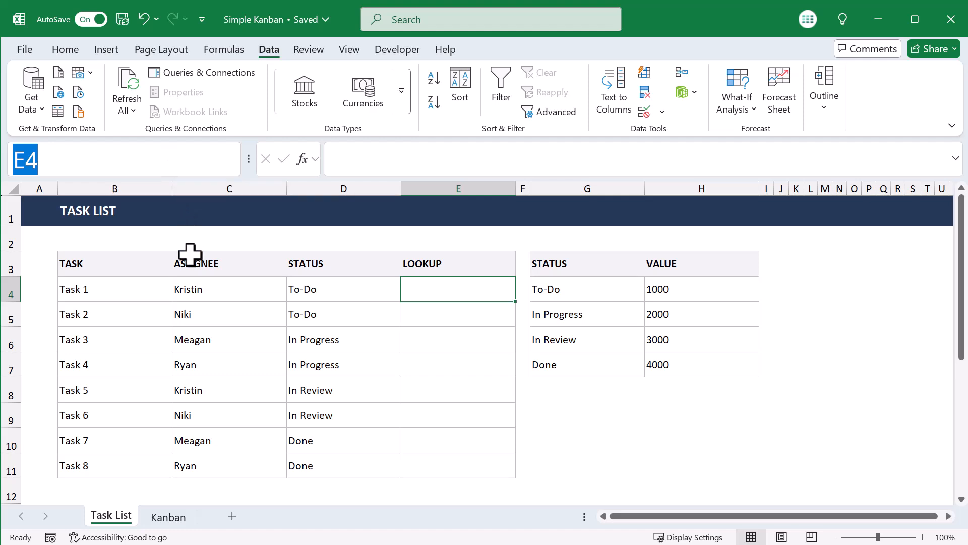
click(372, 296)
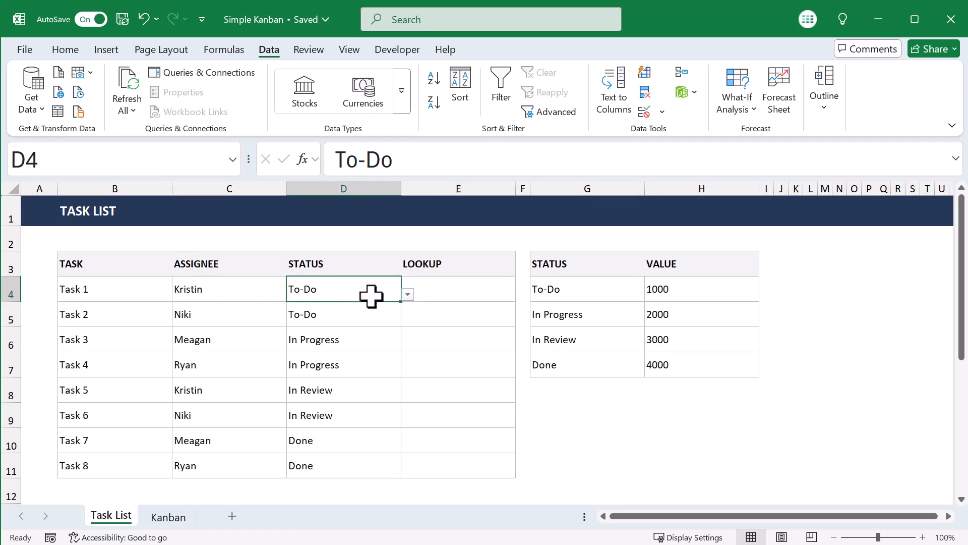
drag(466, 290, 475, 470)
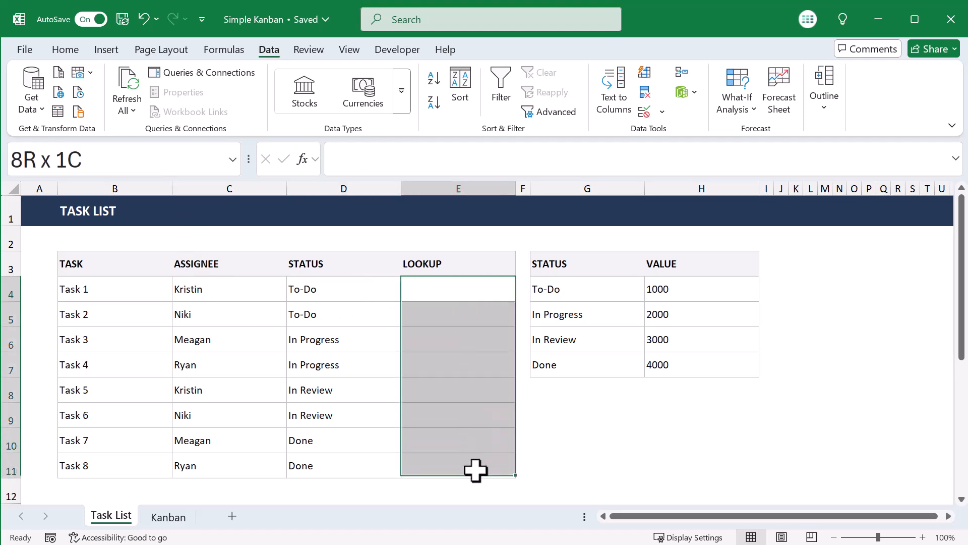
click(488, 322)
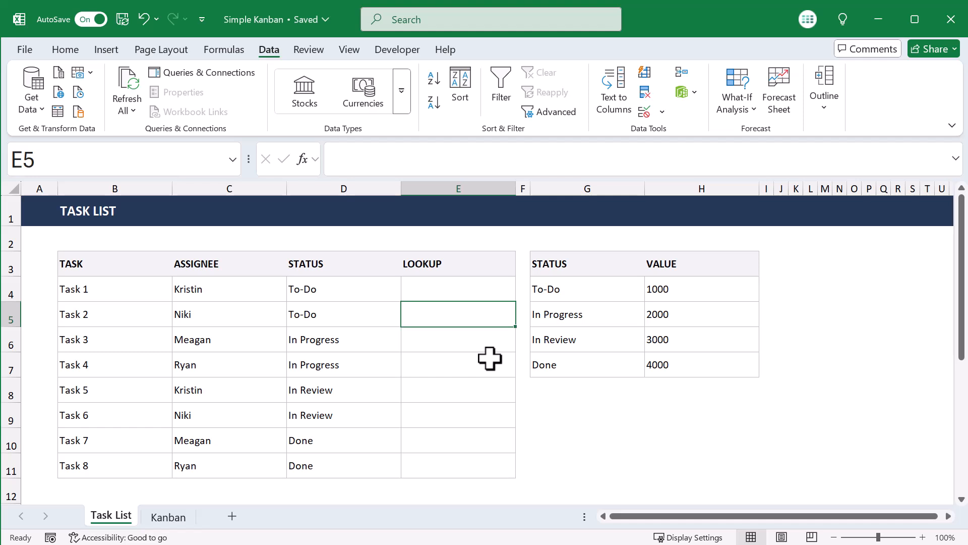
Widen the formula bar and start Task 1's lookup formula in E4 with =VLOOKUP(D4,statusTable,2,FALSE).
click(456, 287)
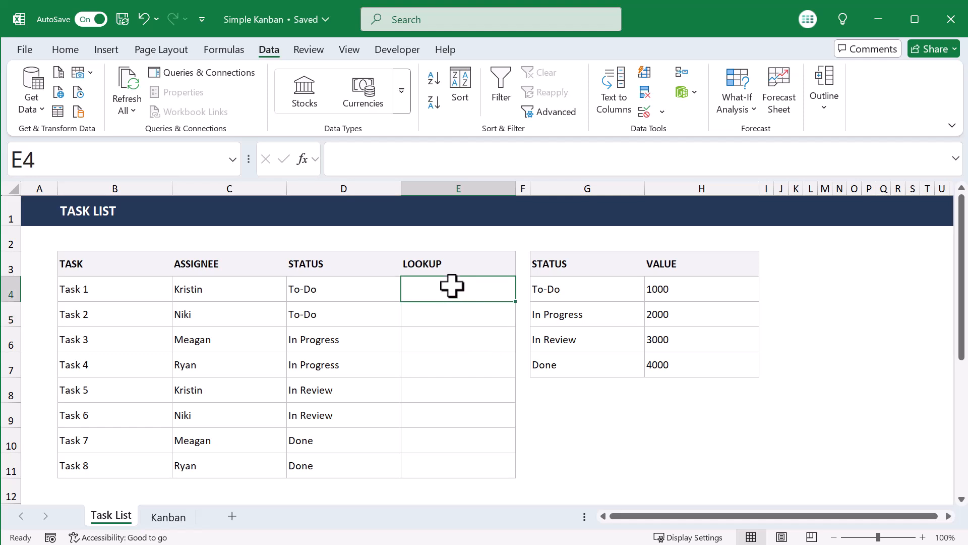
drag(249, 159, 91, 159)
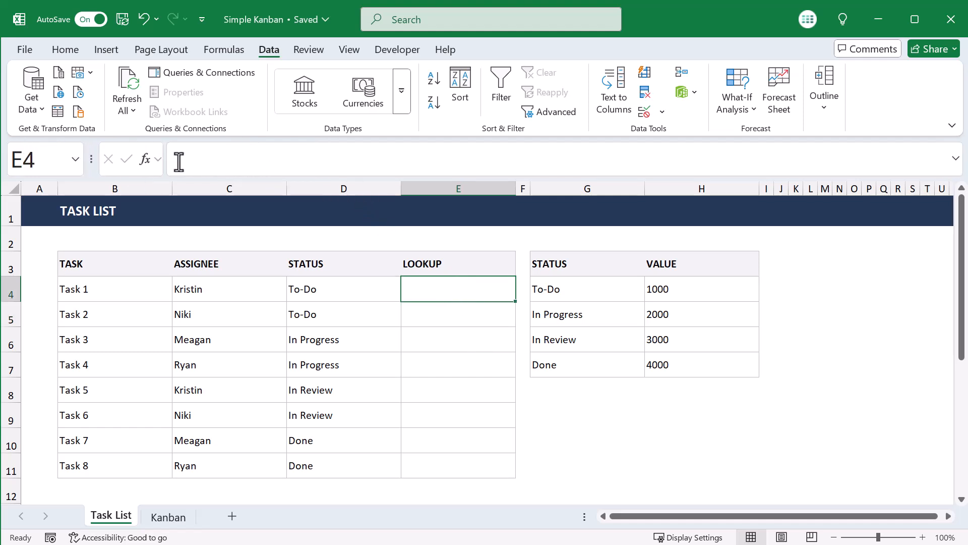
click(180, 160)
text(=)
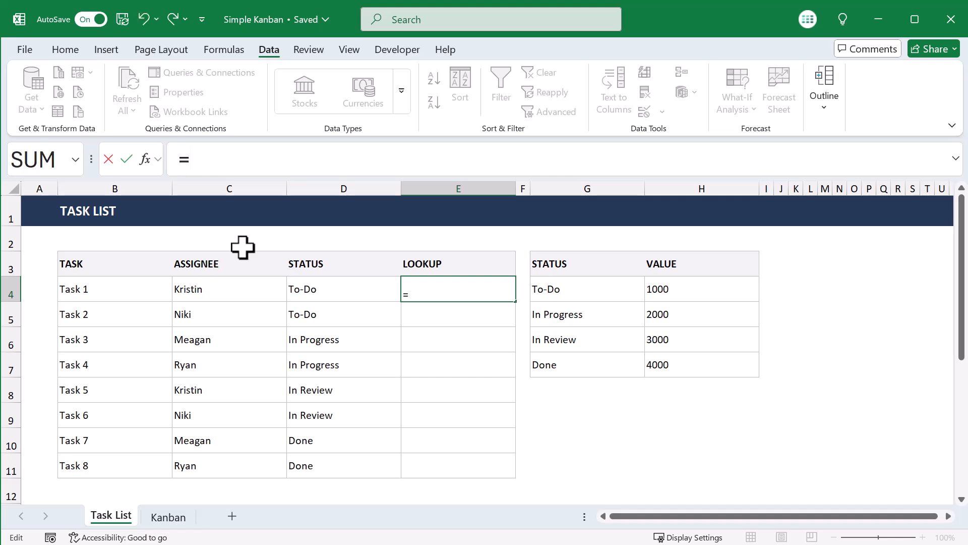
text(vloo)
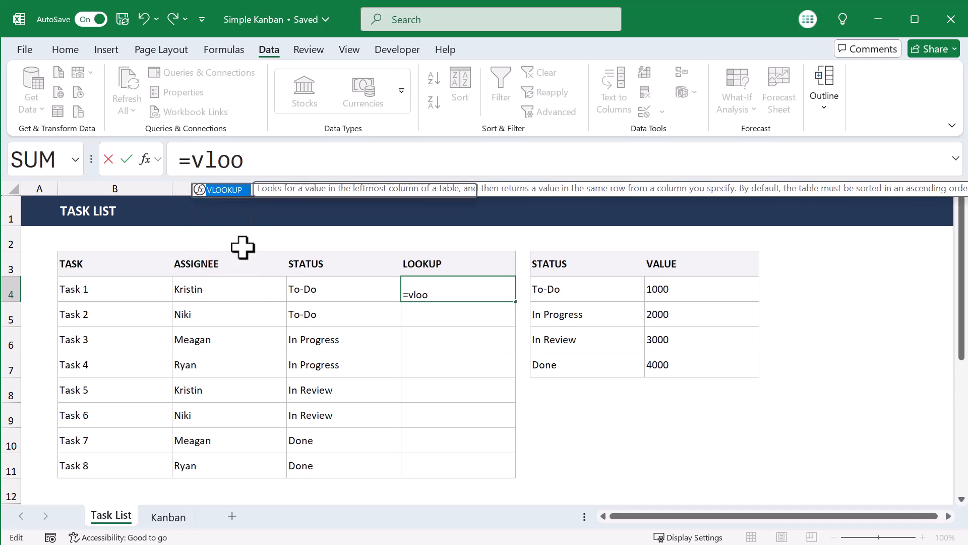
key(Tab)
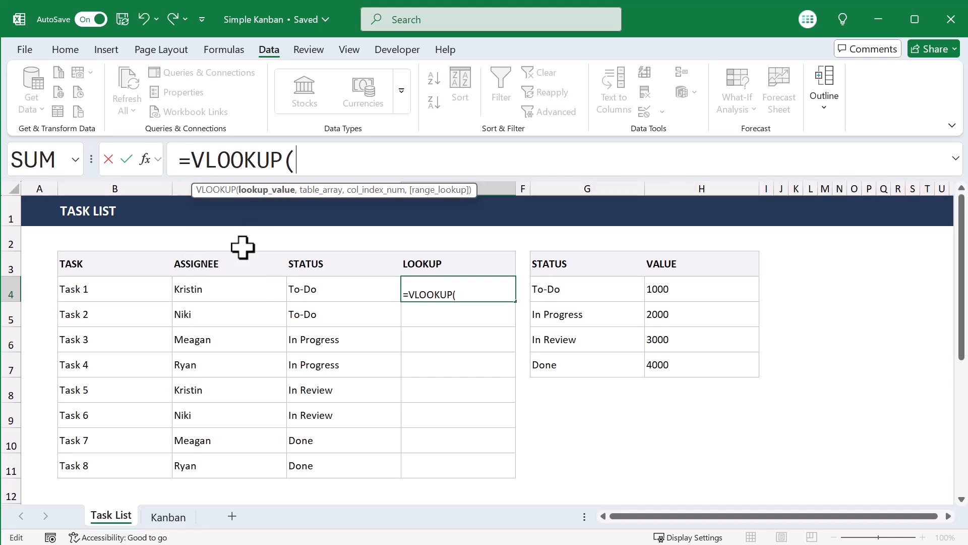
text(D4,)
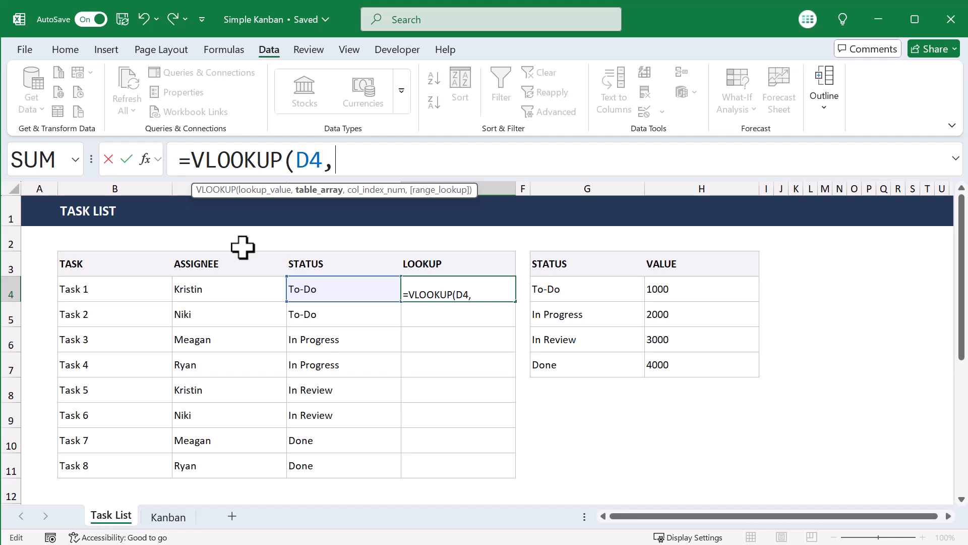
text(stat)
key(Down)
key(Tab)
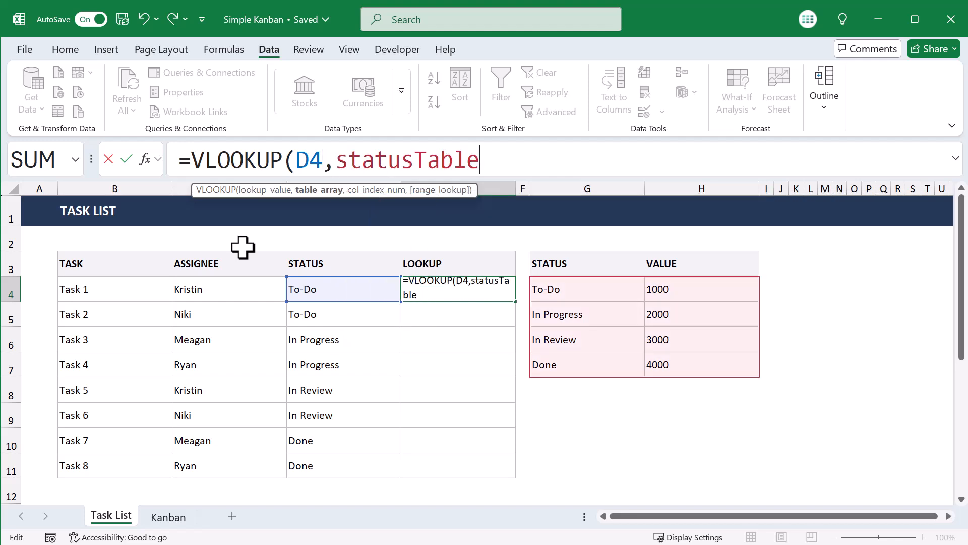
text(,2)
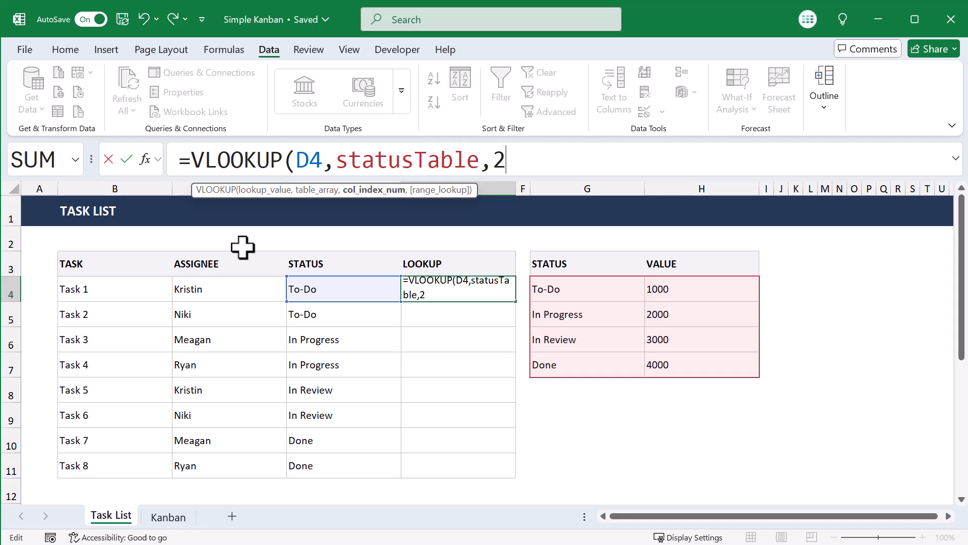
text(,)
text(fasl)
key(BackSpace)
key(BackSpace)
key(BackSpace)
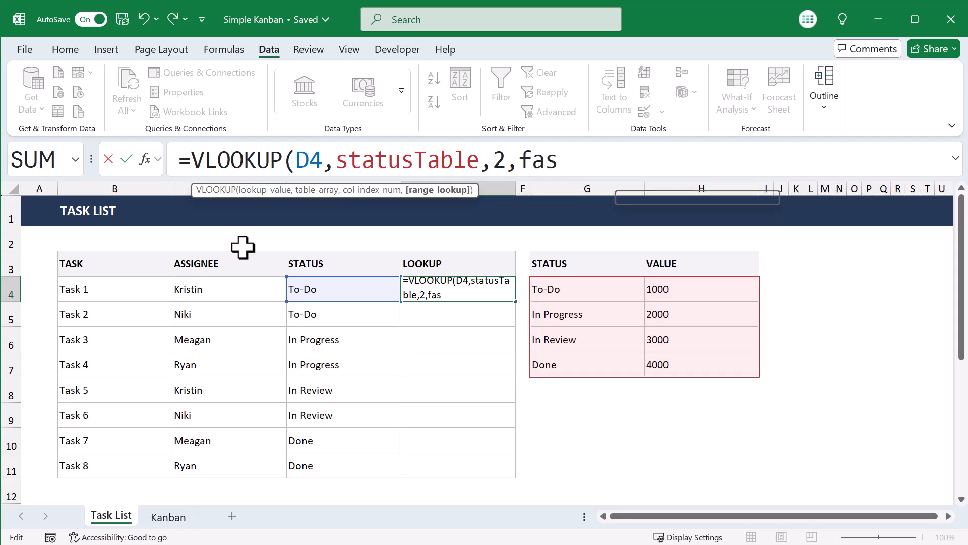
key(Tab)
text())
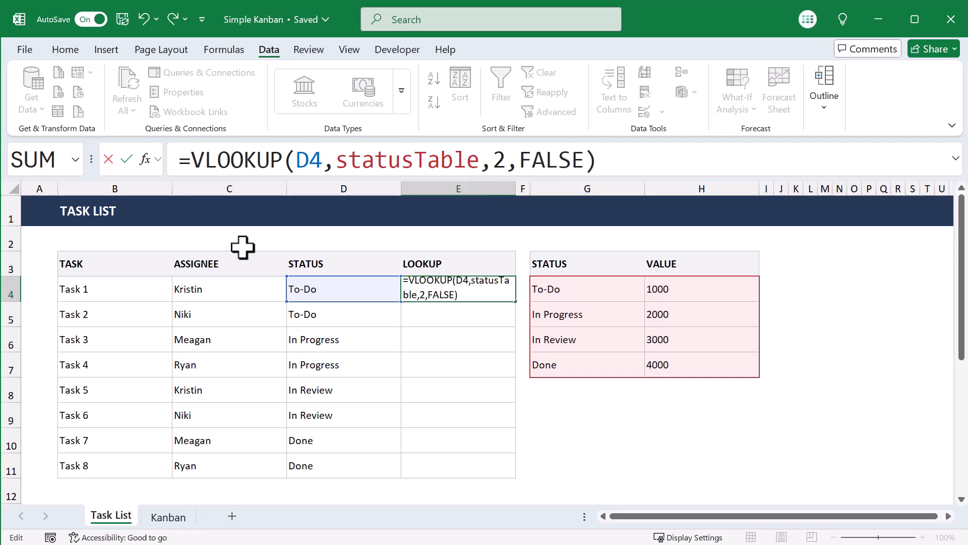
Append +COUNTIF($D$4:D4,D4) to the VLOOKUP formula in E4 and enter it.
text(+co)
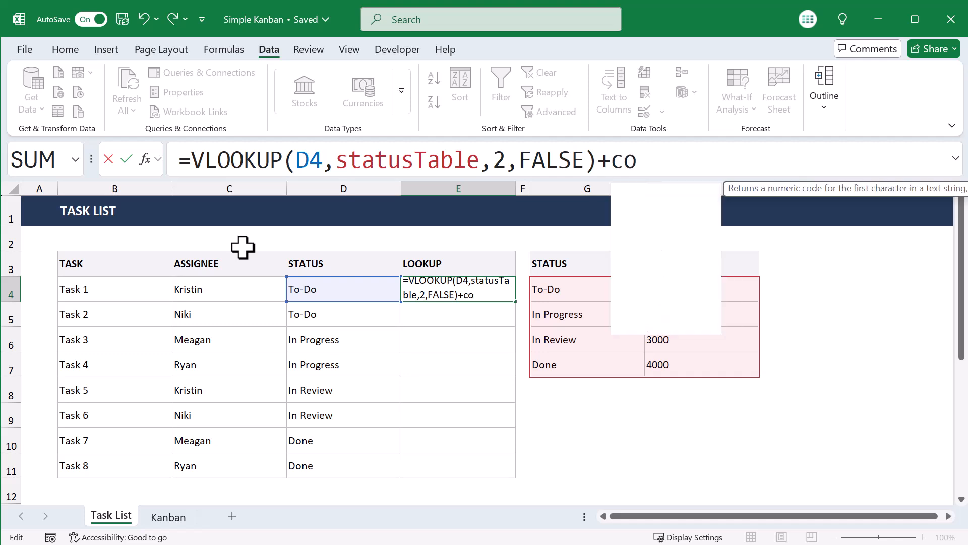
text(untif)
key(Tab)
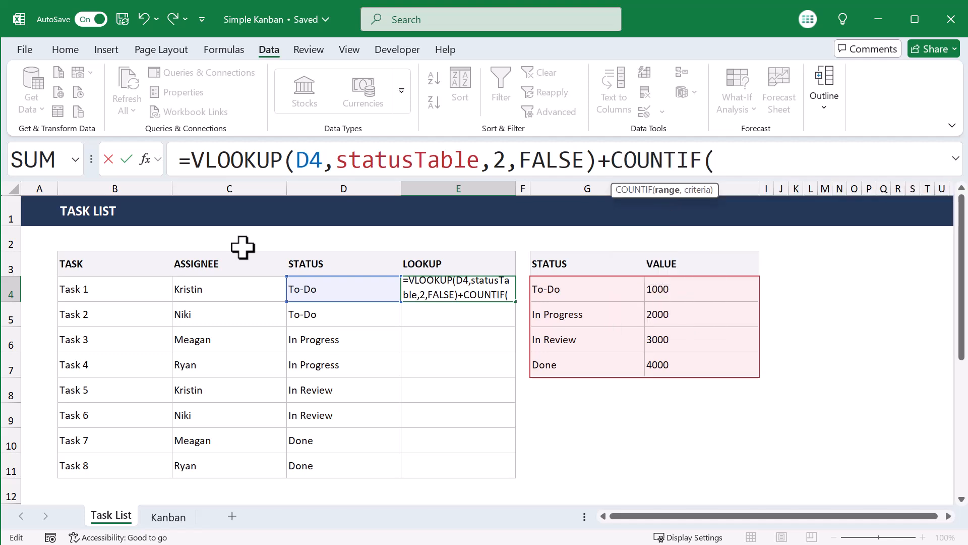
text($D)
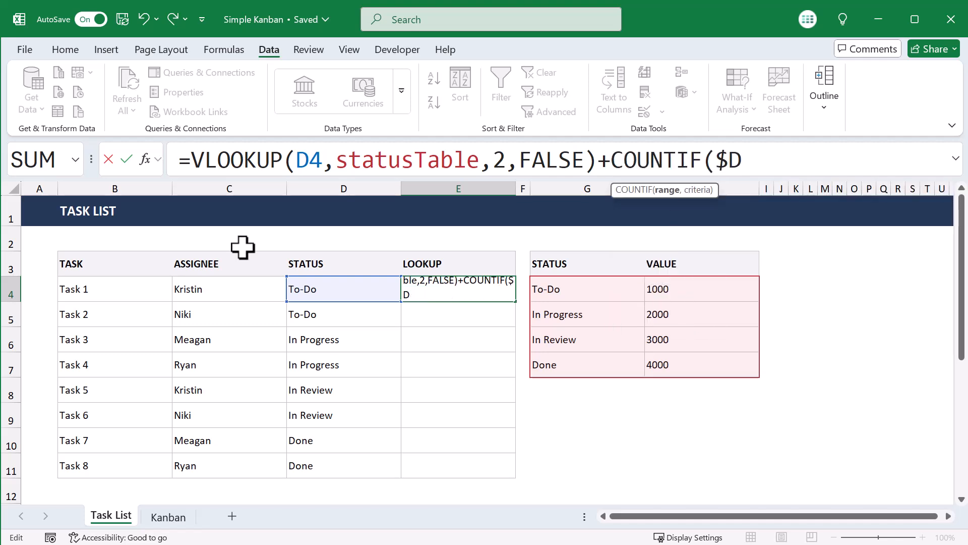
text($4)
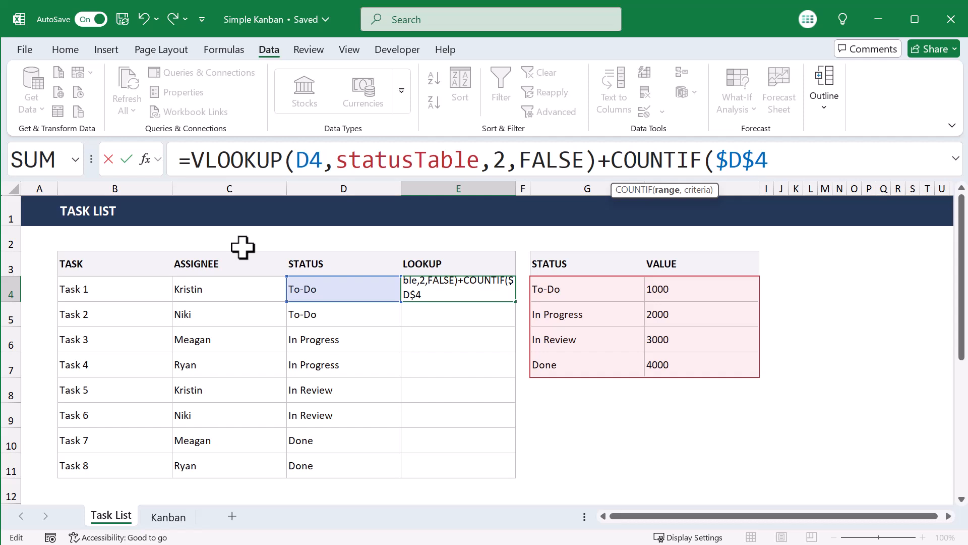
text(:D)
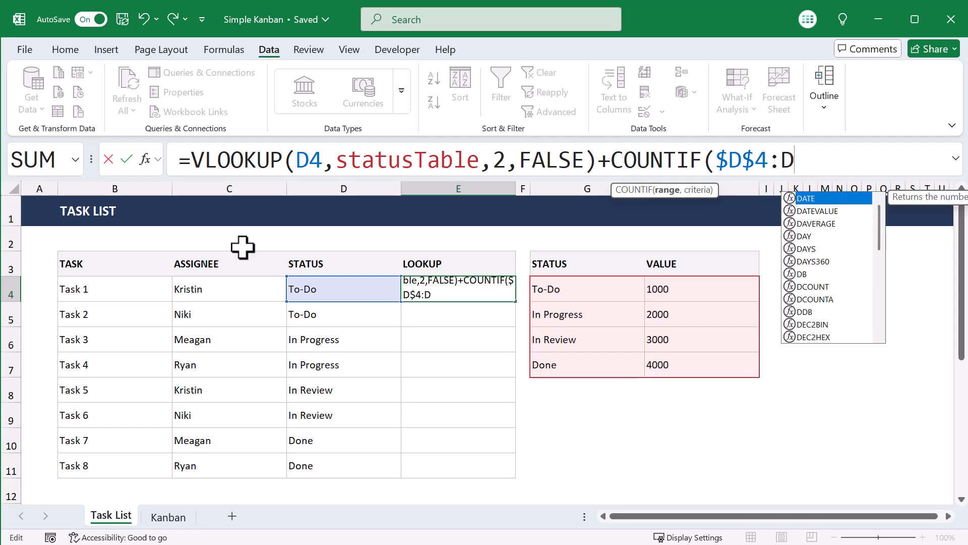
text(4,)
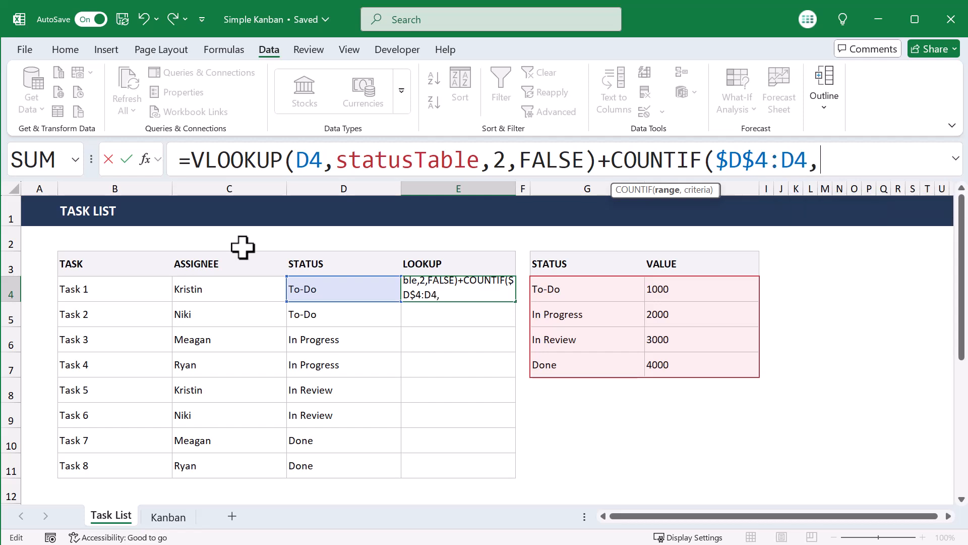
text(D4)
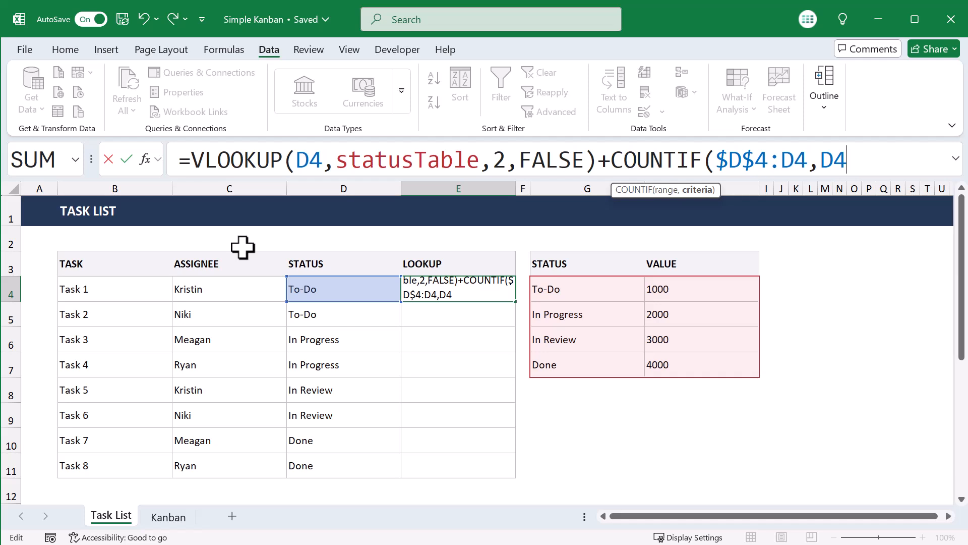
text())
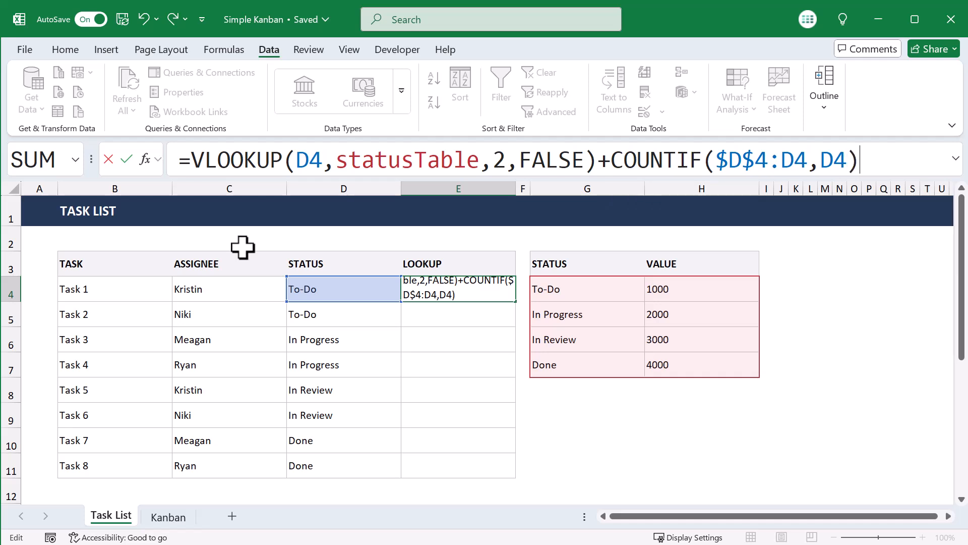
key(Return)
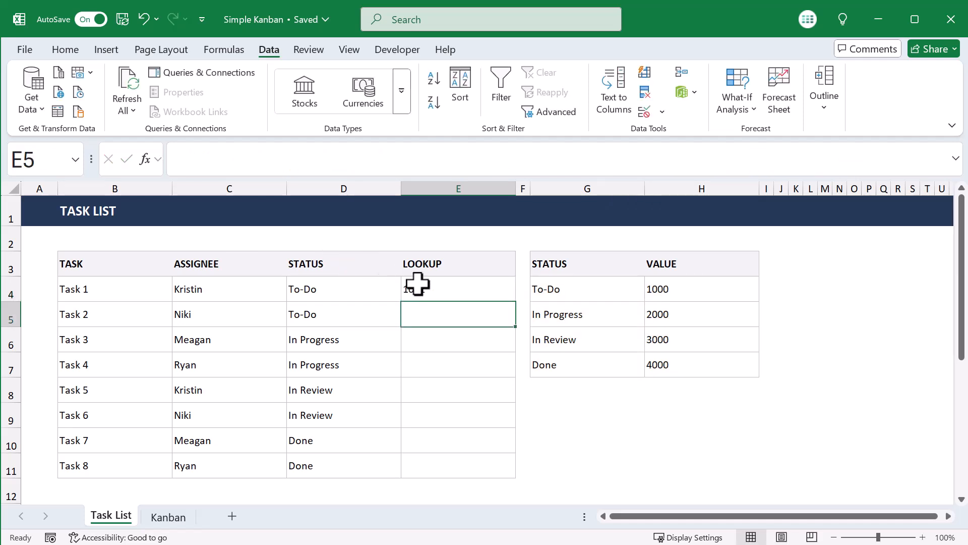
Fill the lookup formula from E4 down through E11.
click(442, 286)
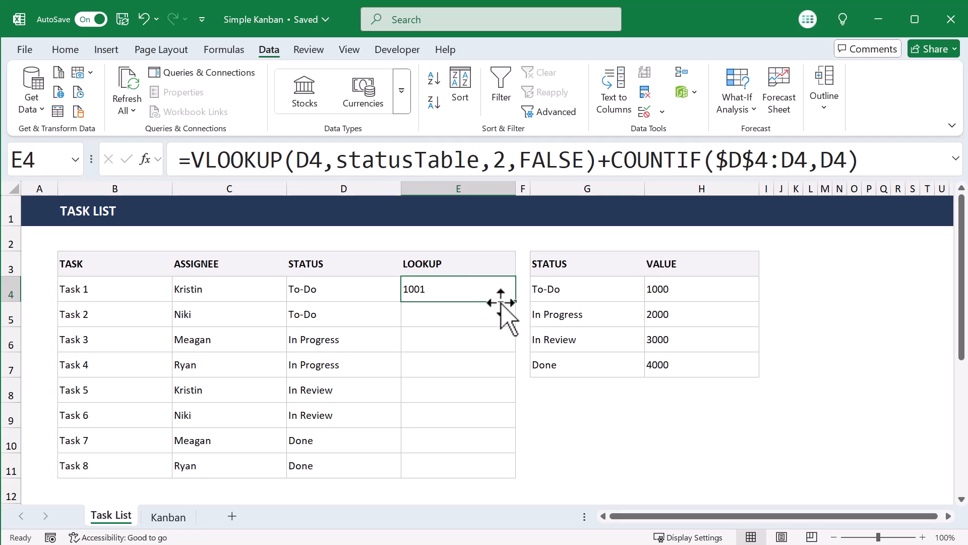
drag(516, 301, 510, 469)
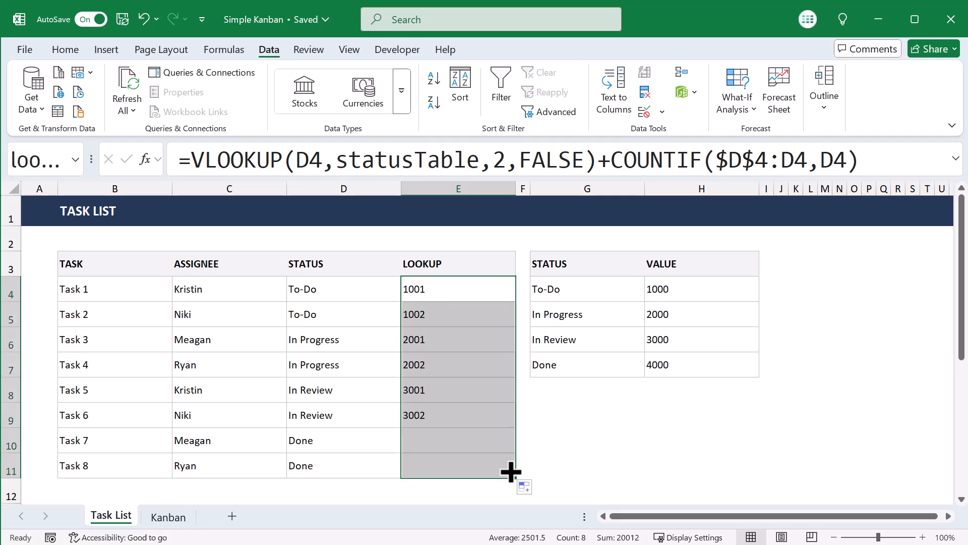
Examine the filled lookup formula in E7 and the ranges it references, leaving it as is.
click(475, 364)
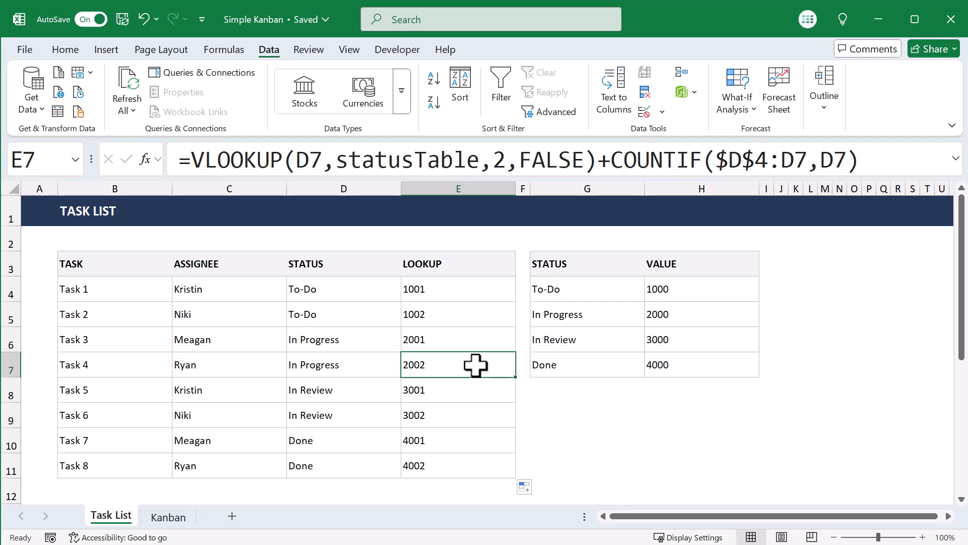
click(916, 165)
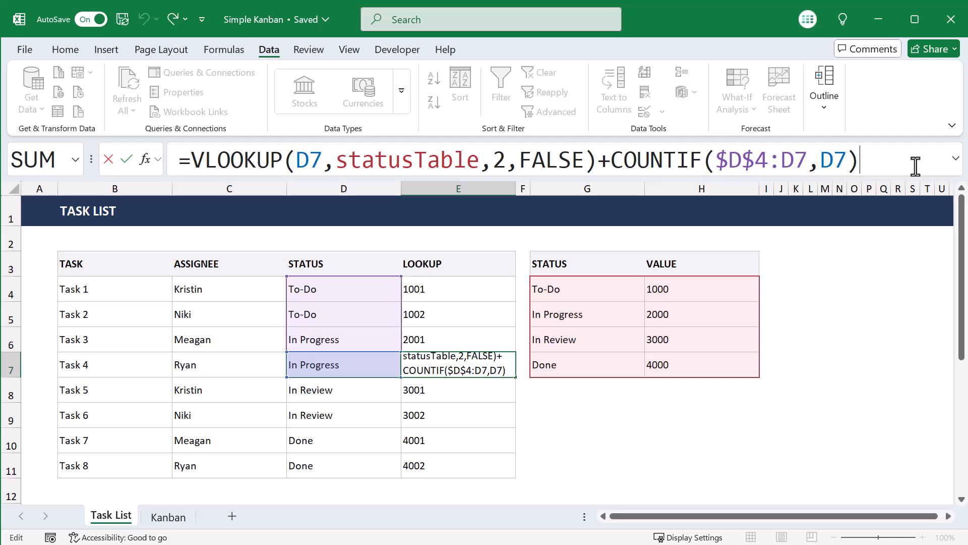
key(Return)
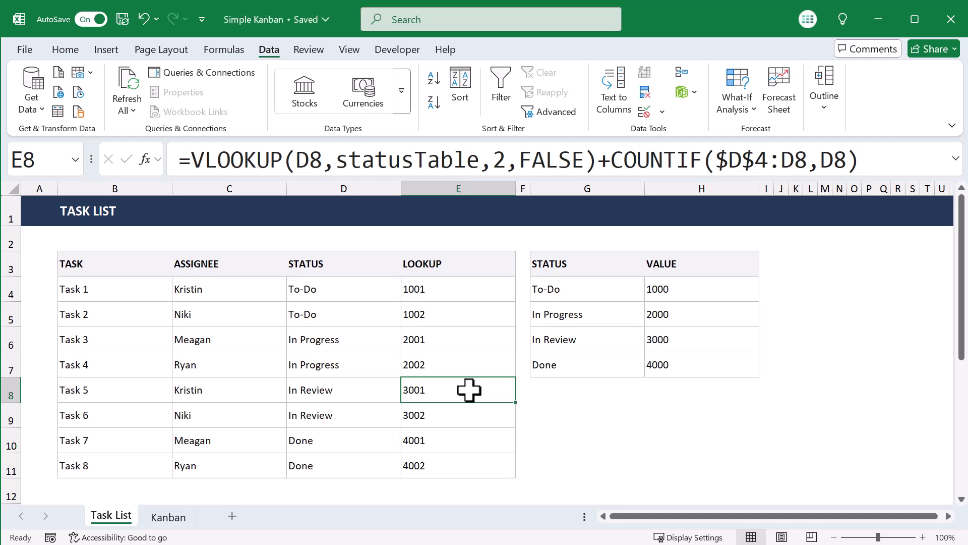
scroll(263, 334, down, 3)
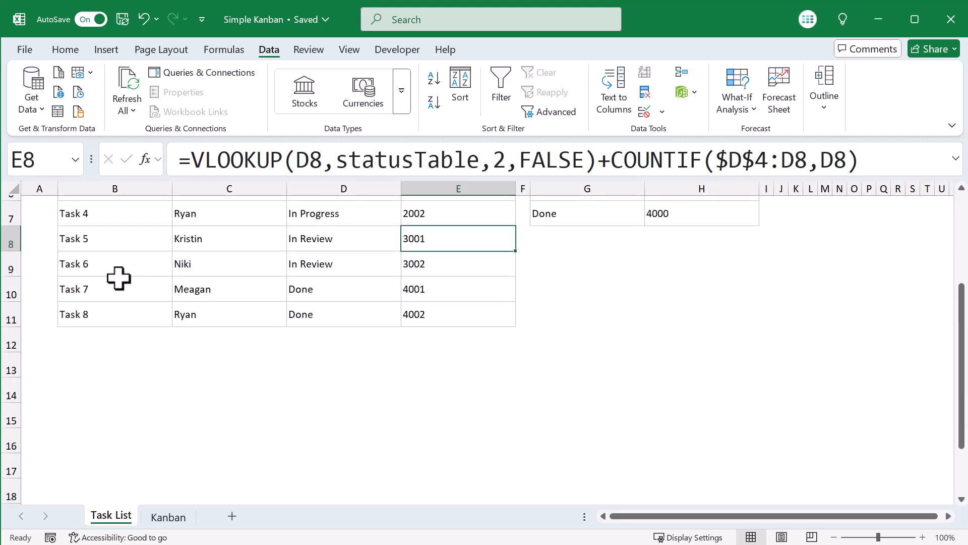
Insert two blank rows of cells above Task 5 in B8:E9, shifting the existing cells down.
drag(121, 237, 424, 265)
scroll(392, 305, up, 1)
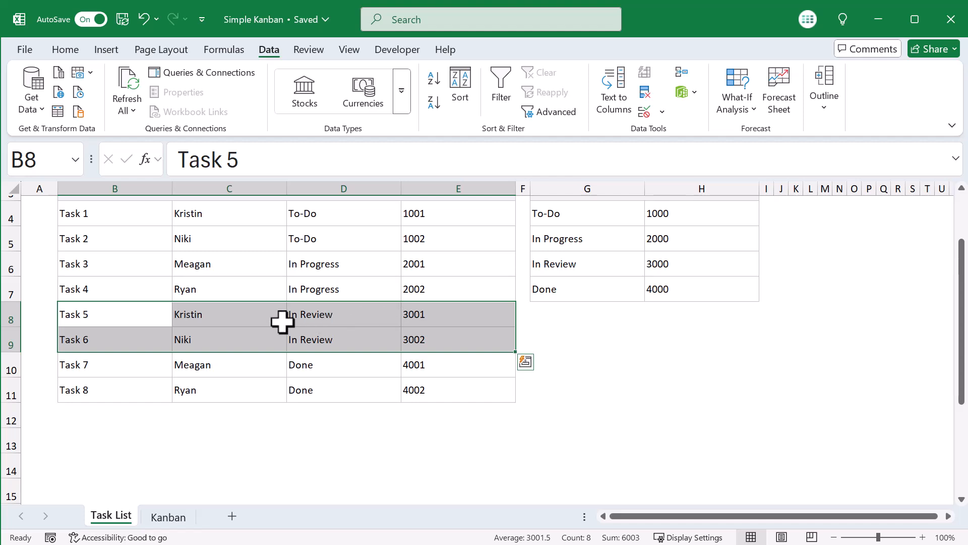
right_click(258, 314)
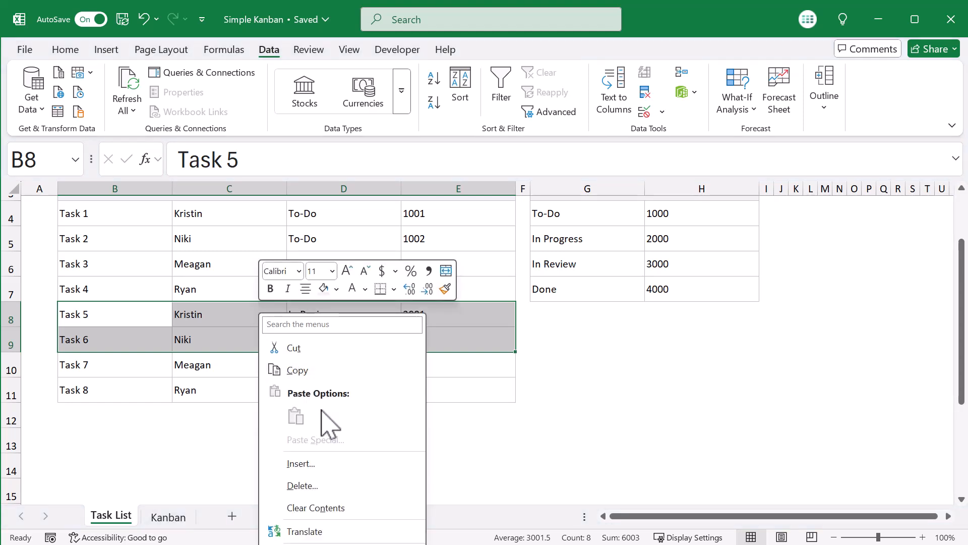
click(329, 463)
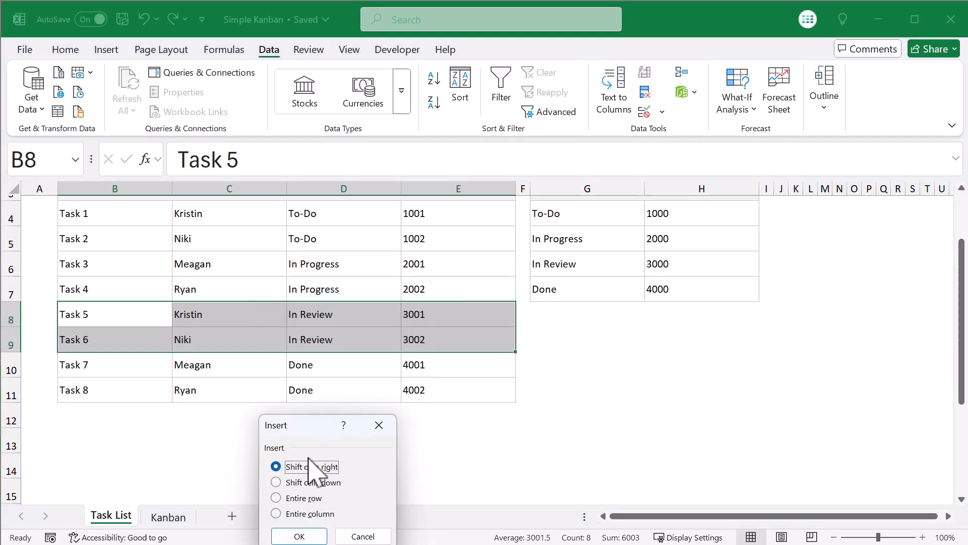
click(277, 483)
drag(316, 422, 326, 362)
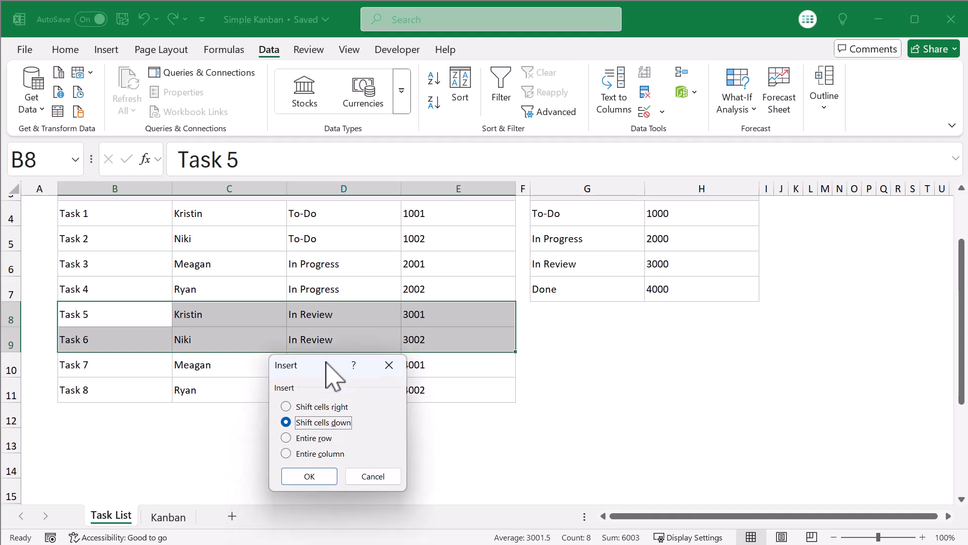
click(310, 477)
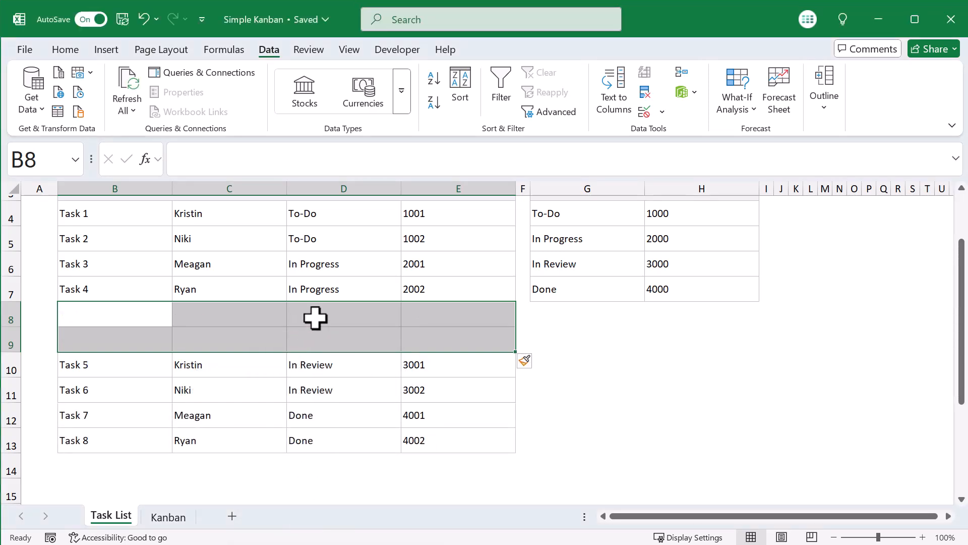
Fill the lookup formula from E7 down through E9 and check the formulas in E8 and E9.
click(315, 318)
click(459, 288)
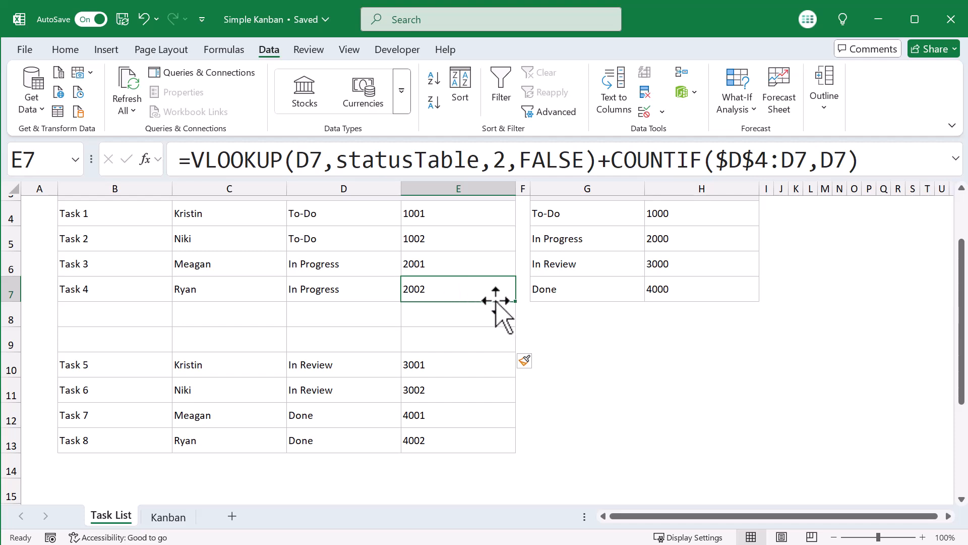
drag(516, 302, 515, 350)
click(465, 313)
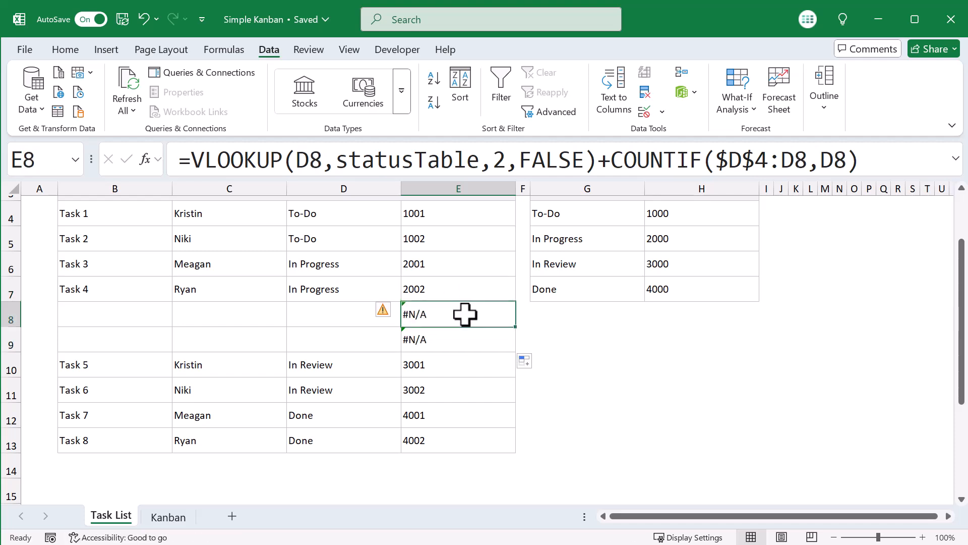
click(464, 338)
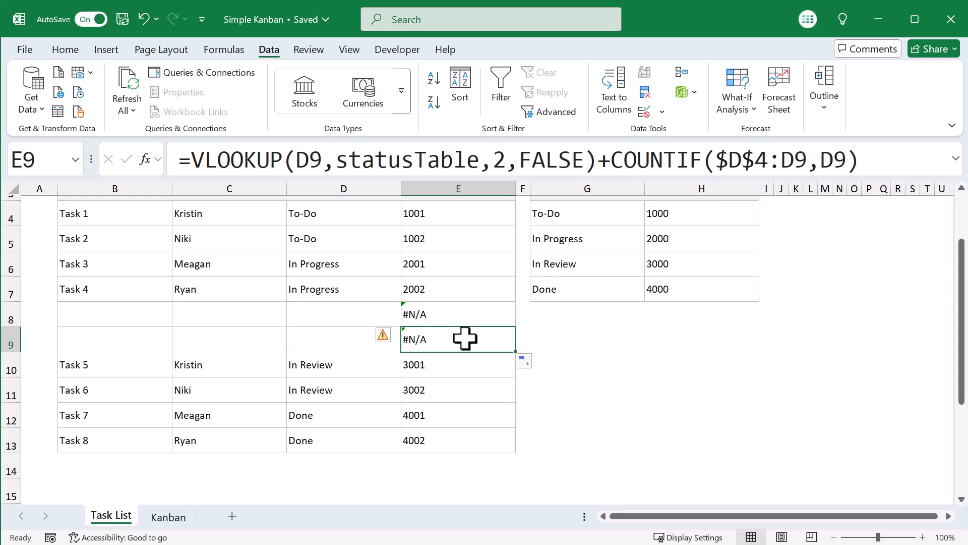
Test the lookup formula by entering Done as the status in D8, and clear that entry again.
click(342, 317)
text(d)
key(Return)
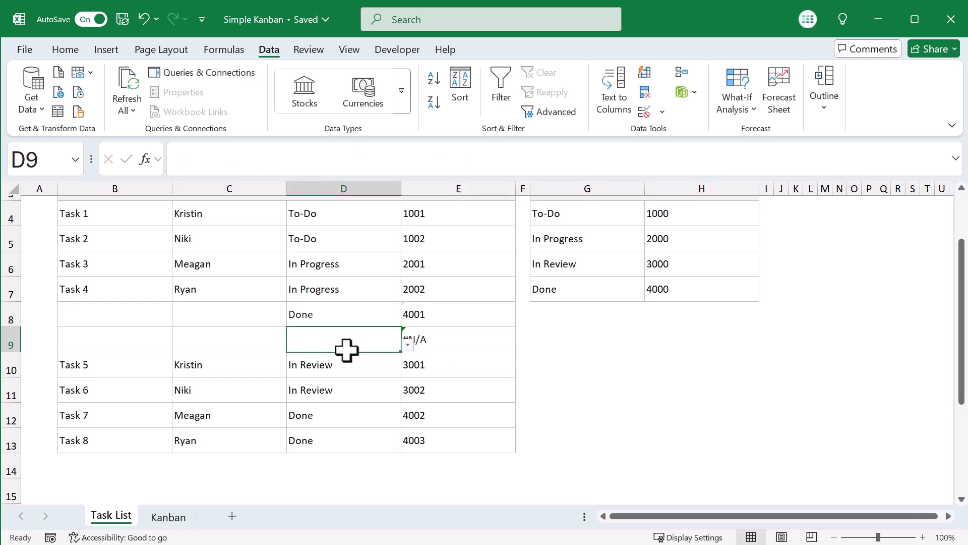
click(237, 341)
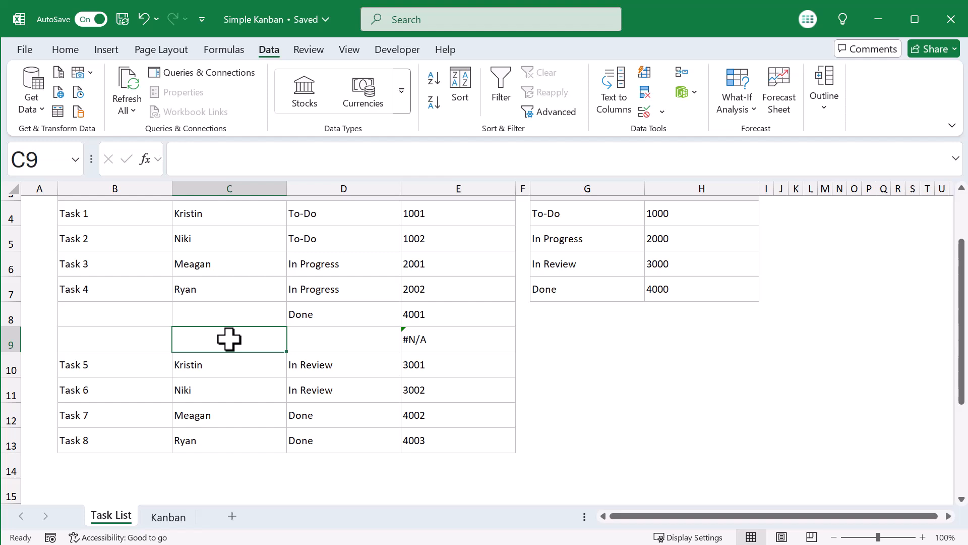
click(305, 315)
key(Delete)
click(210, 331)
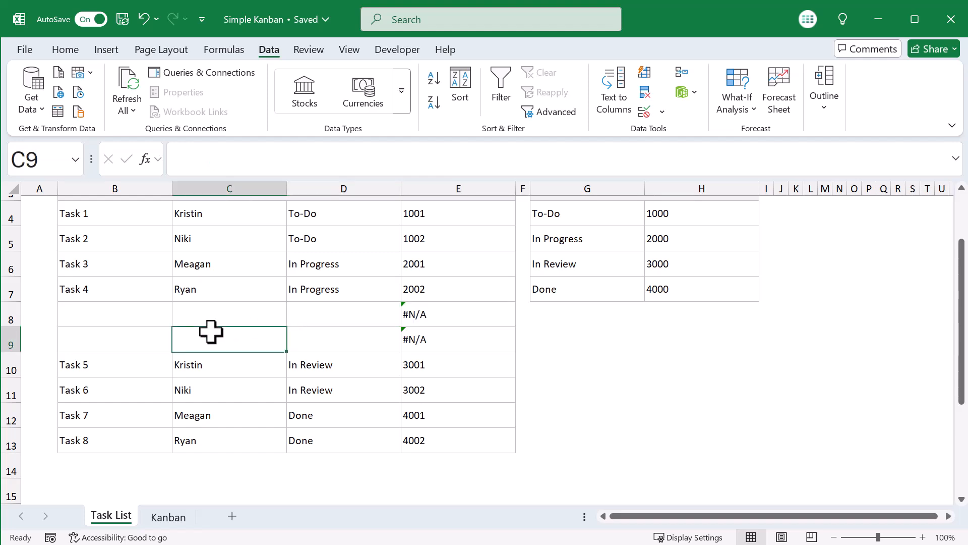
Widen the Name Box and select the lookupList named range to check which cells it covers.
scroll(312, 346, up, 1)
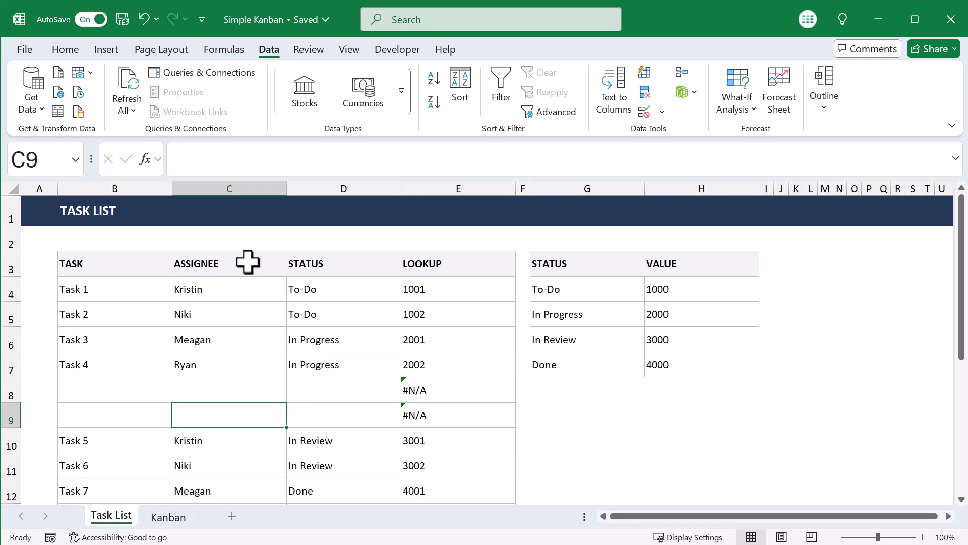
drag(91, 165, 235, 161)
click(219, 160)
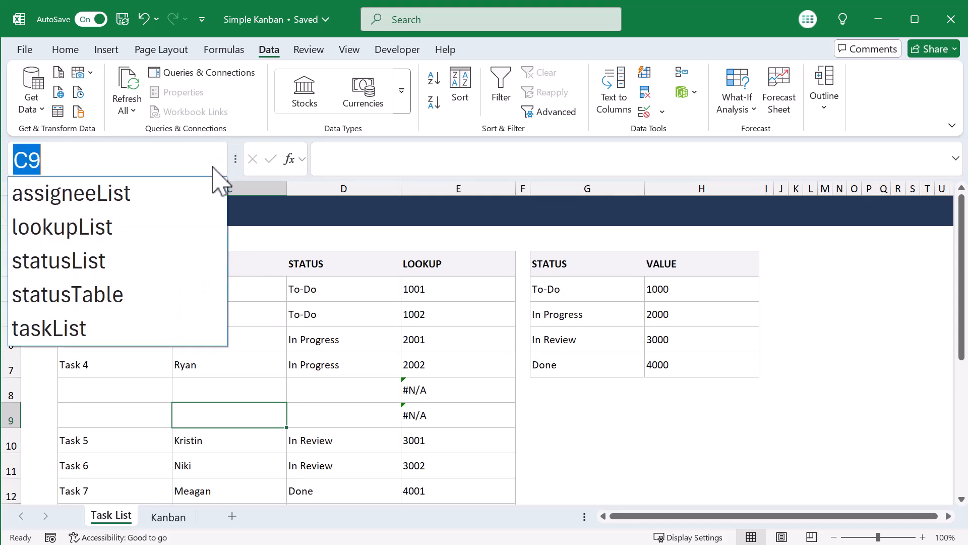
click(142, 227)
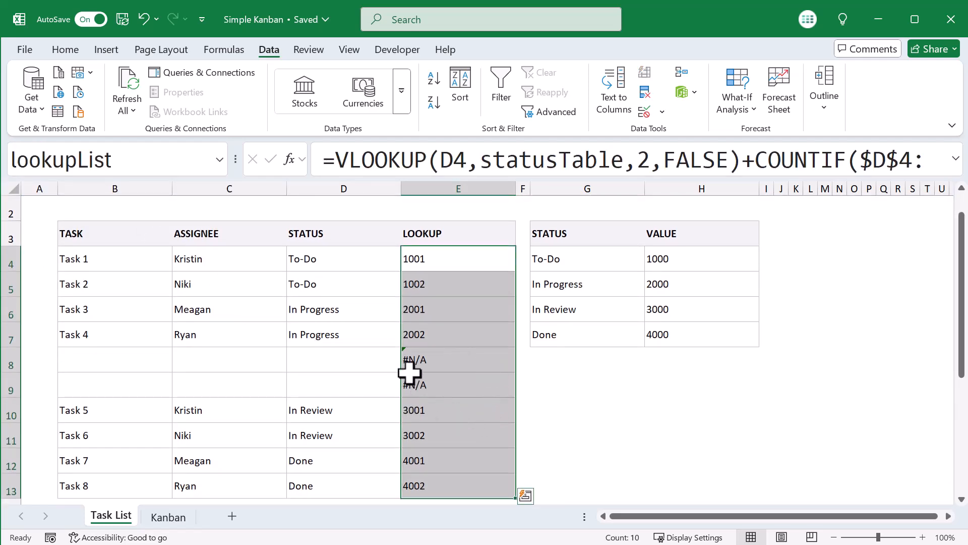
Extend the task list by filling the Task 8 row down through Task 11 in row 16.
click(312, 356)
scroll(313, 357, down, 2)
drag(138, 335, 505, 411)
click(460, 393)
Select the lookupList named range again to check whether it includes the rows below Task 8.
click(220, 159)
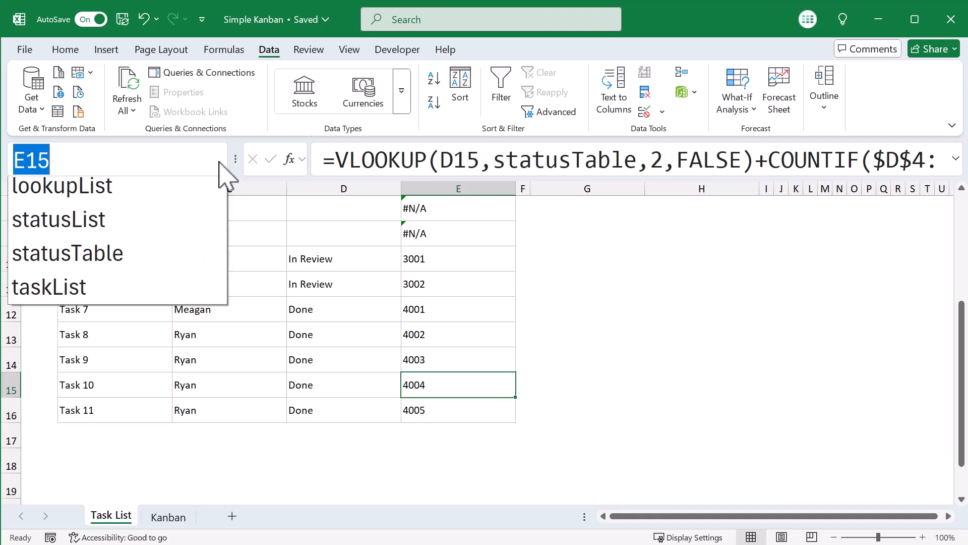
click(173, 228)
scroll(308, 340, down, 1)
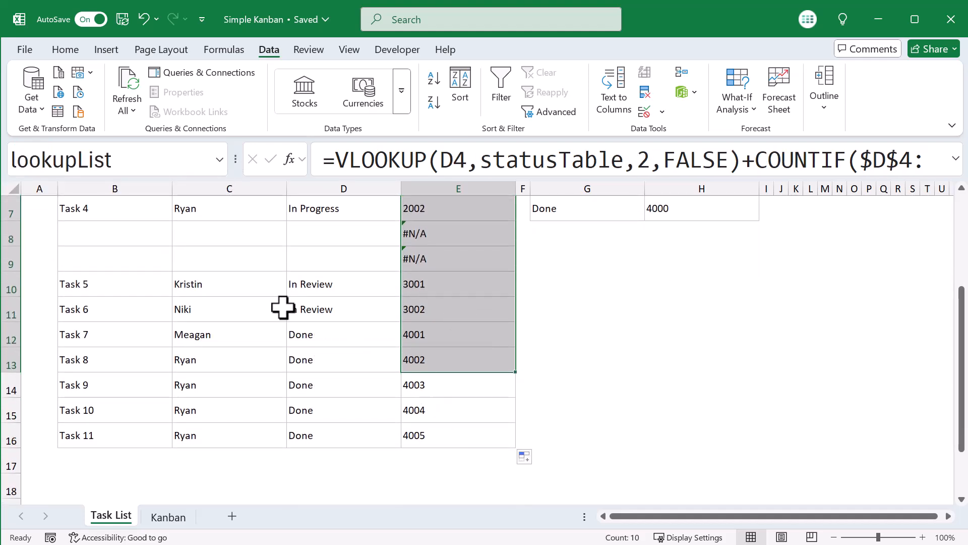
click(199, 244)
Undo the added tasks, the status test, the formula fill and the inserted cells.
scroll(201, 251, up, 2)
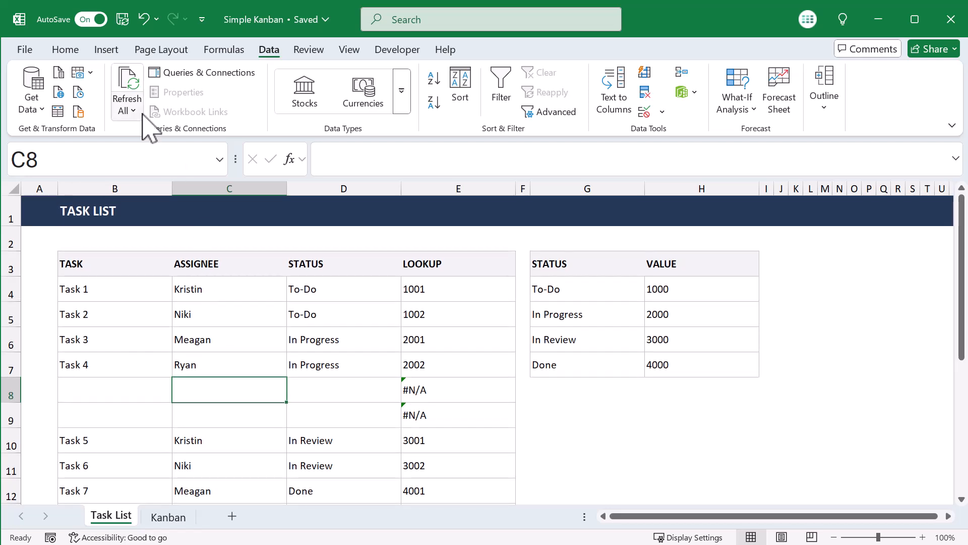
click(143, 21)
click(144, 20)
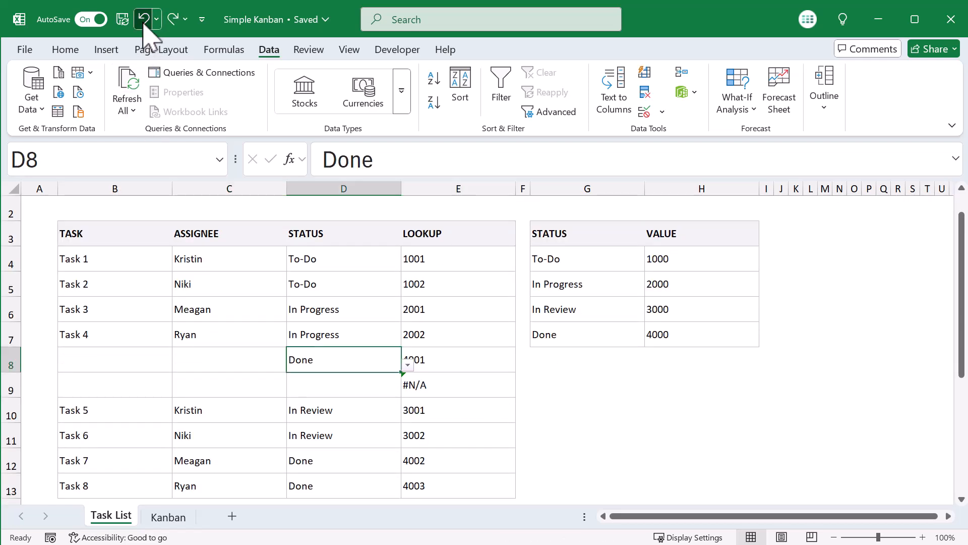
click(143, 20)
click(143, 21)
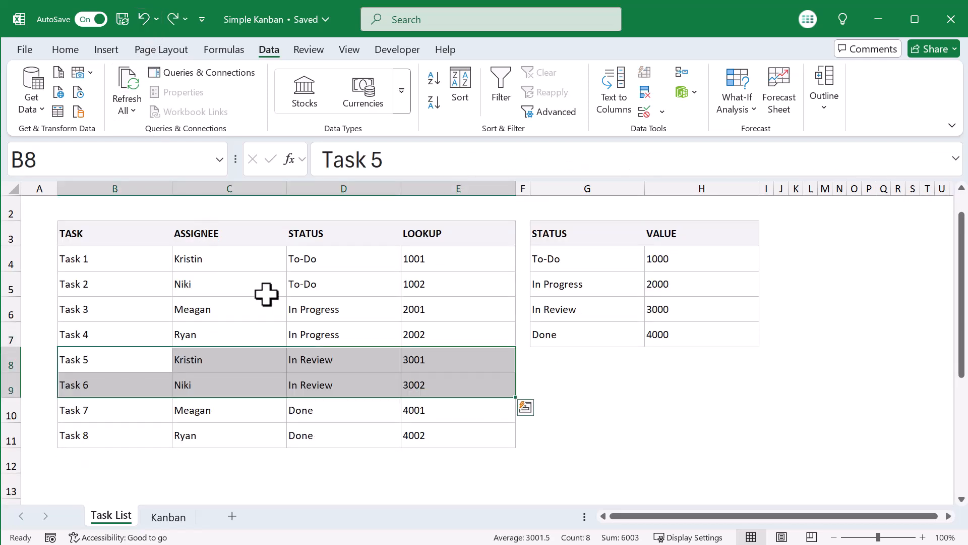
click(702, 409)
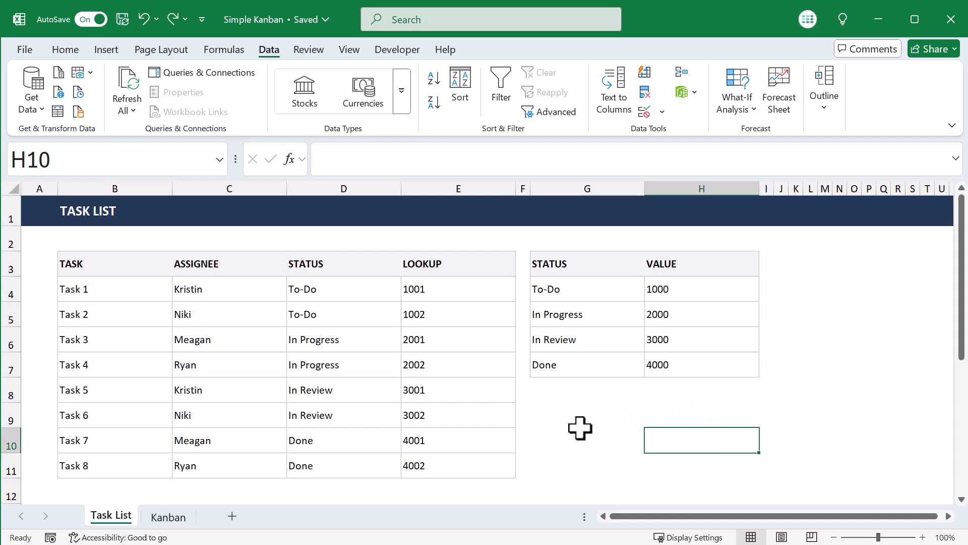
Hide columns E through H, which hold the lookup values and the status table.
drag(463, 185, 726, 180)
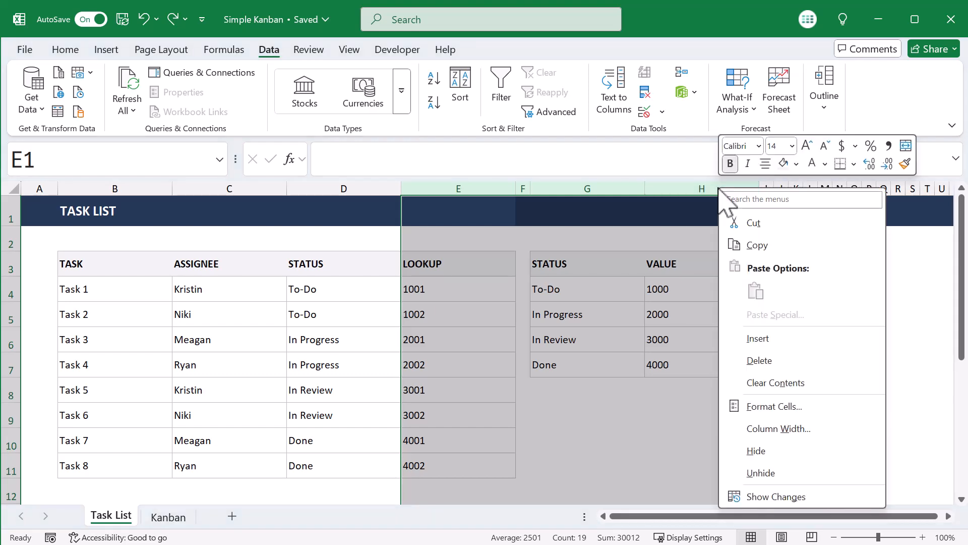
right_click(720, 186)
click(756, 451)
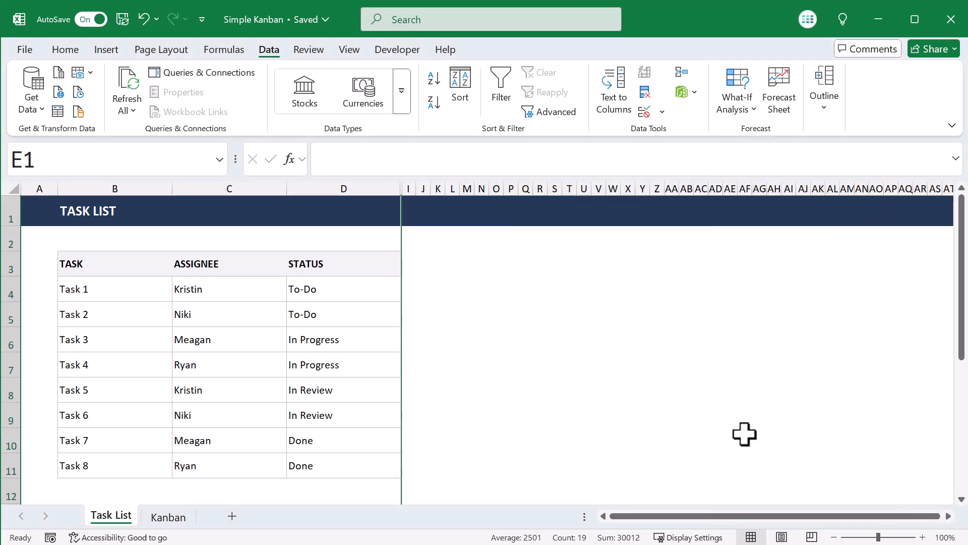
Add a gray right border to the STATUS header cell D3.
click(345, 266)
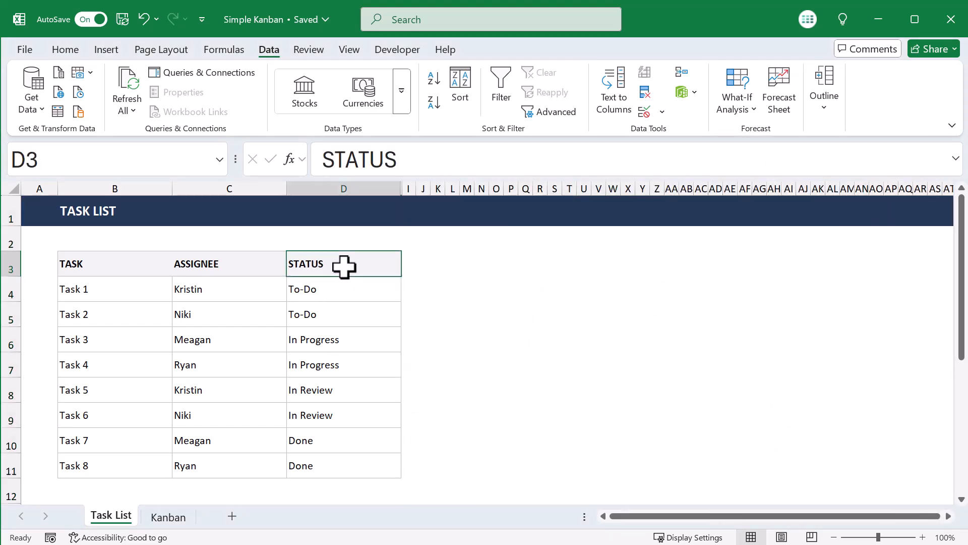
click(74, 51)
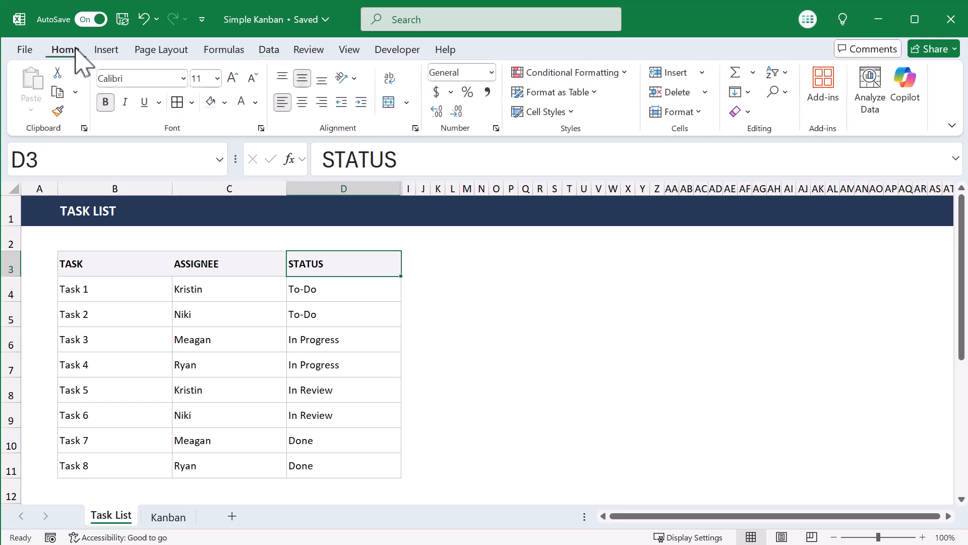
key(ctrl+1)
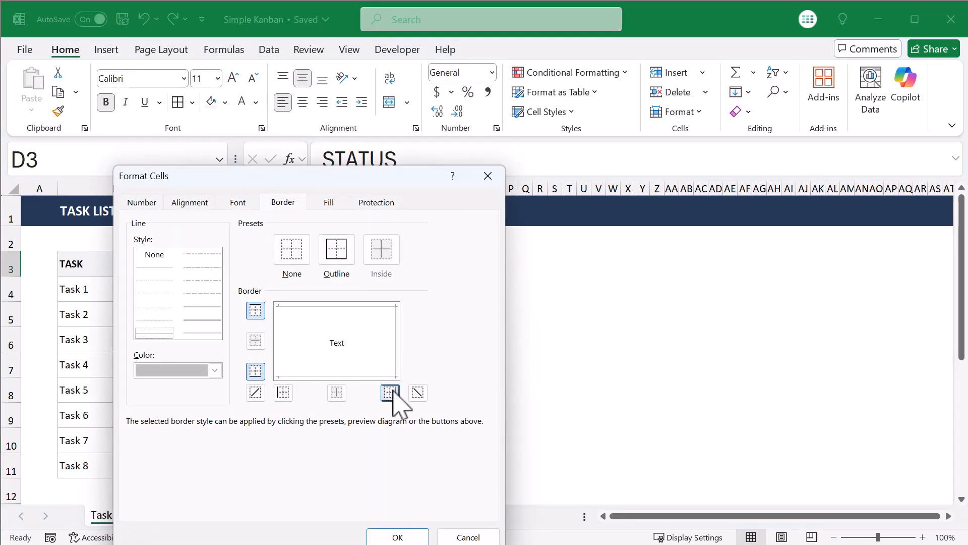
click(398, 536)
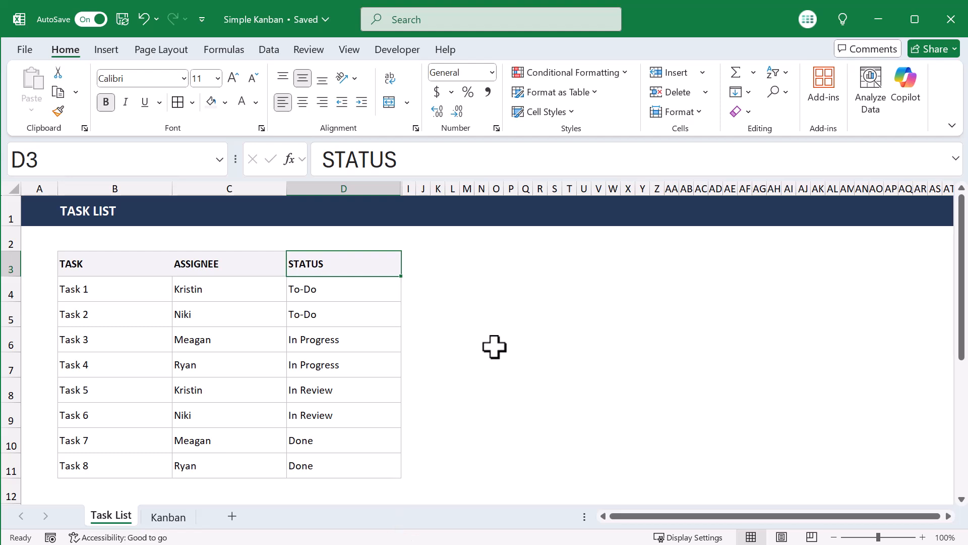
click(461, 277)
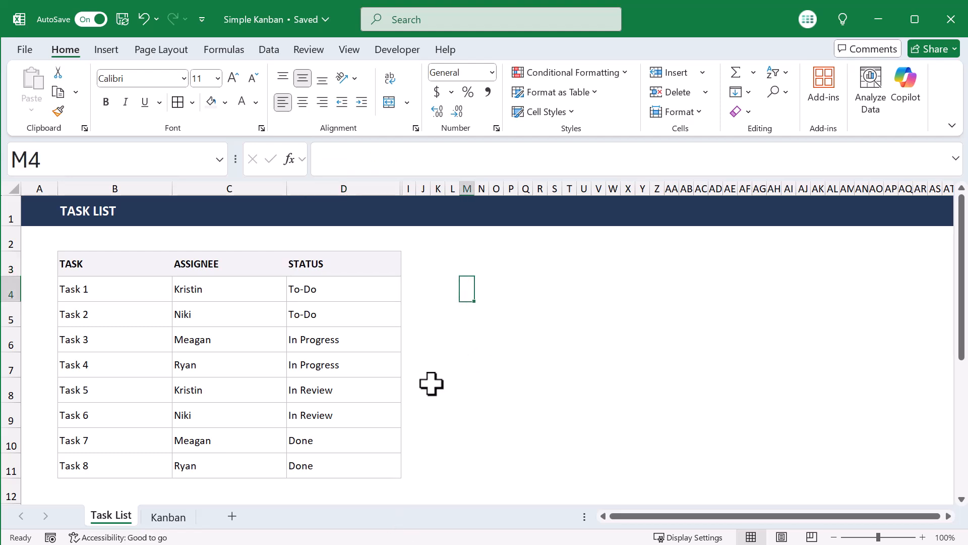
Enter the title KANBAN BOARD in cell C1 of the Kanban sheet.
click(175, 518)
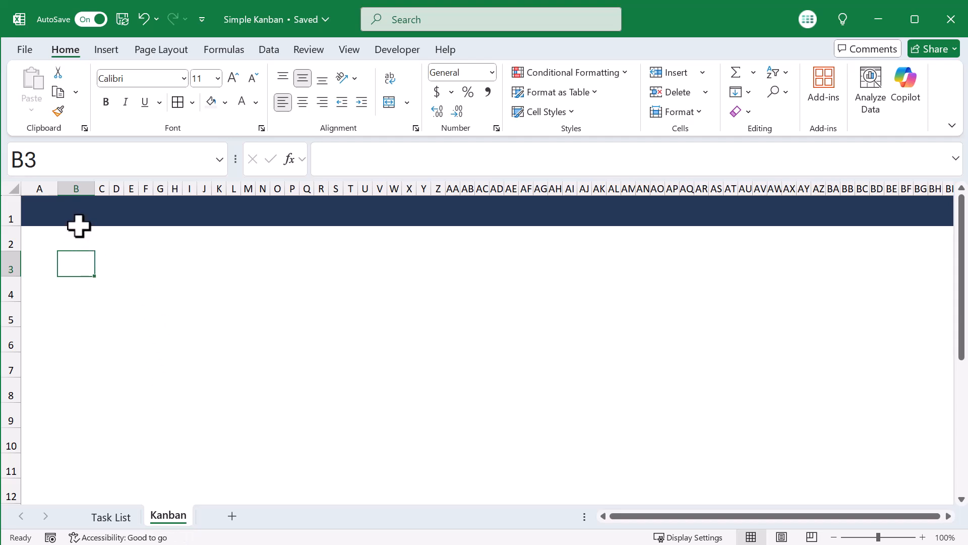
click(103, 213)
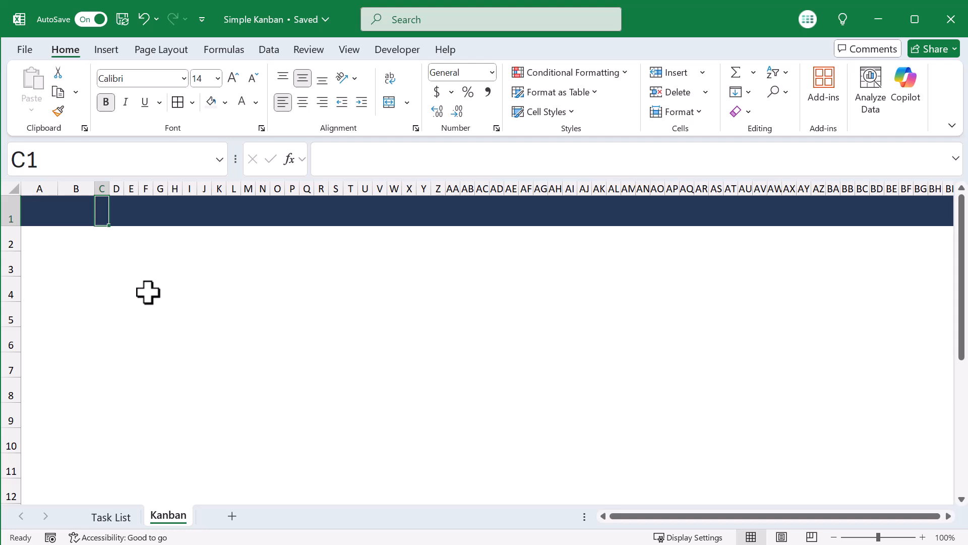
text(KANBAN BOARD)
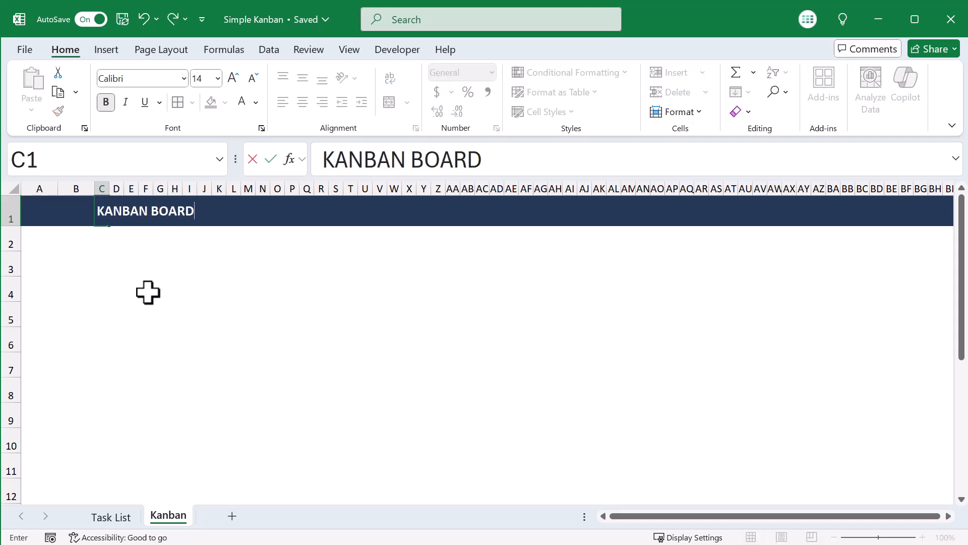
key(Return)
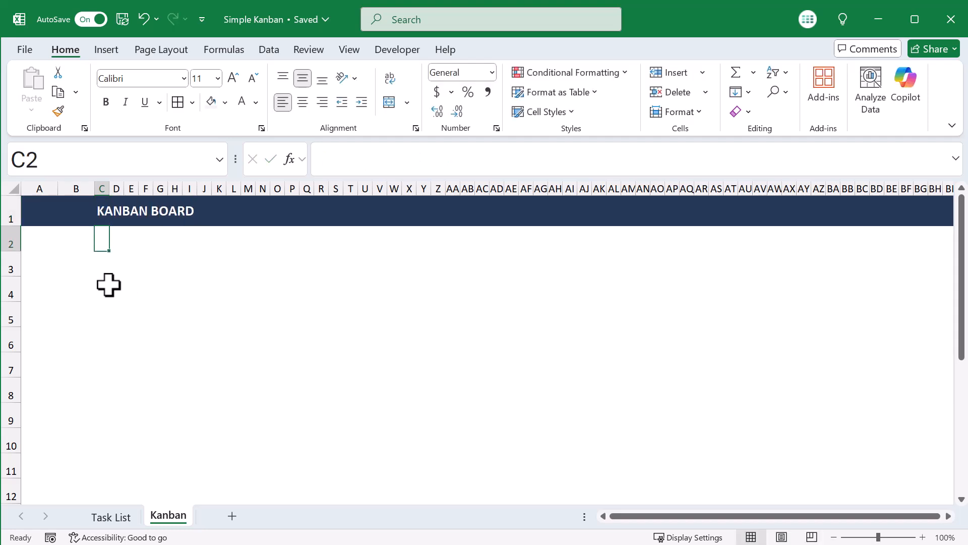
Set the width of columns D, H, L and P on the Kanban sheet to 20.
click(116, 188)
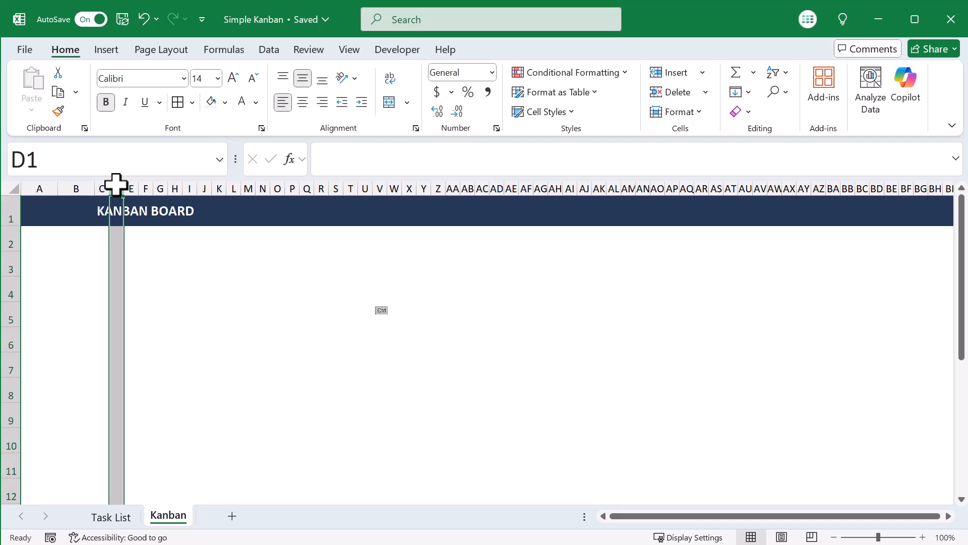
ctrl+click(174, 188)
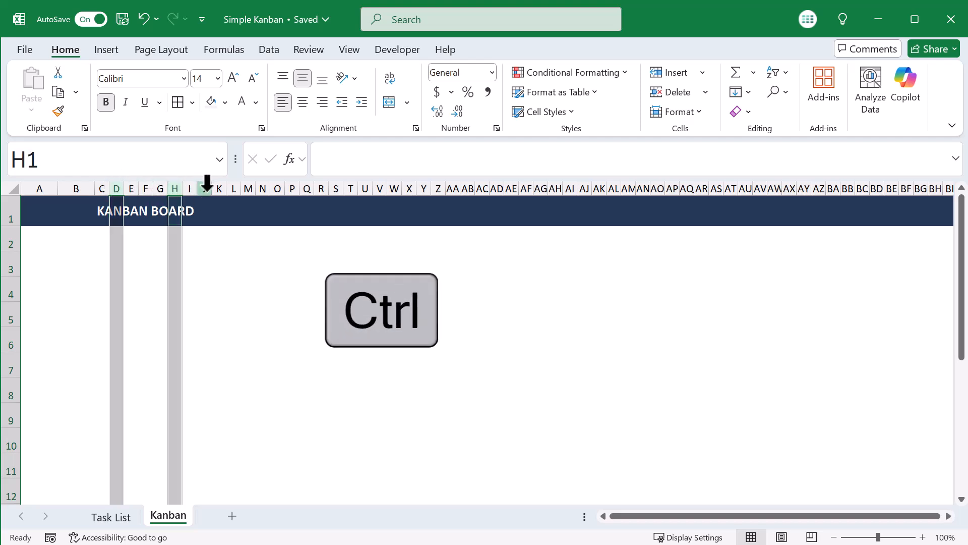
ctrl+click(231, 189)
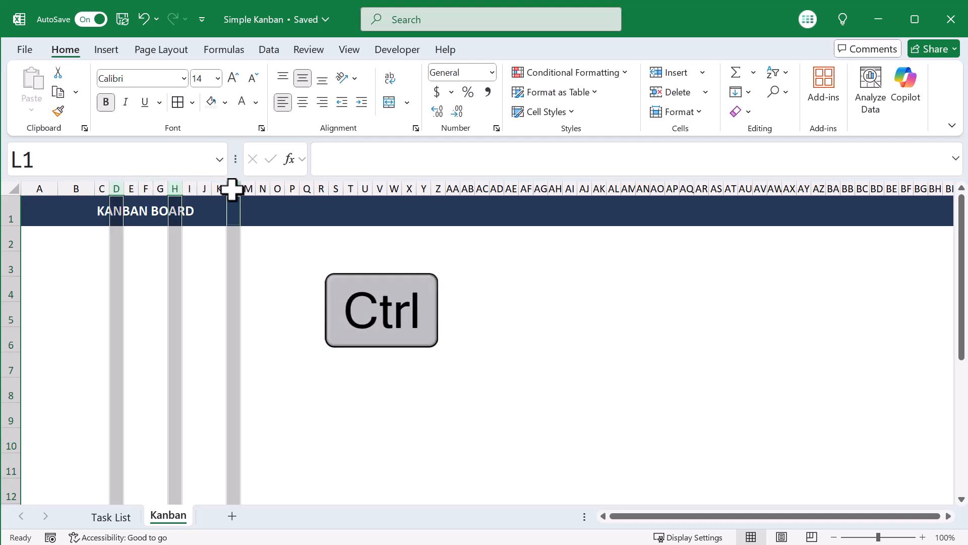
ctrl+click(291, 189)
right_click(291, 179)
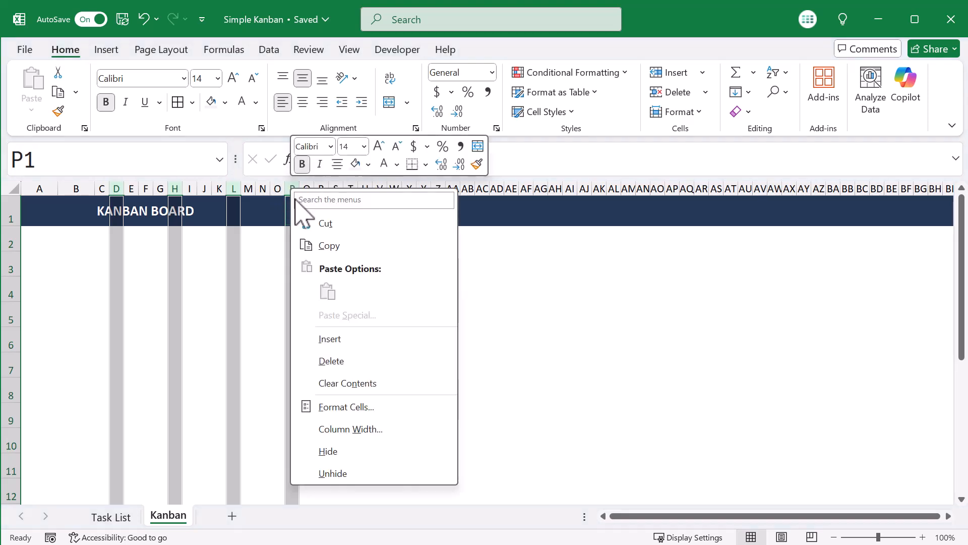
click(337, 429)
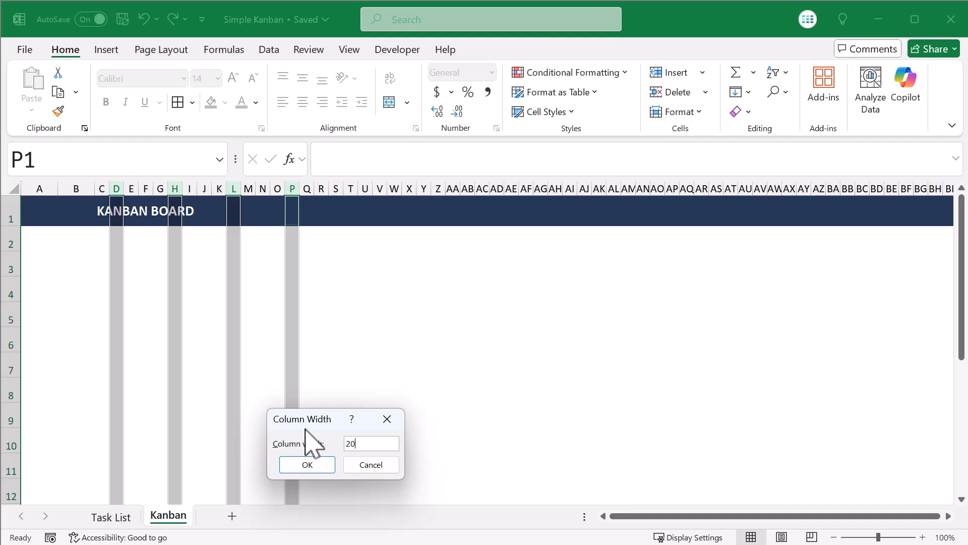
text(20)
click(320, 467)
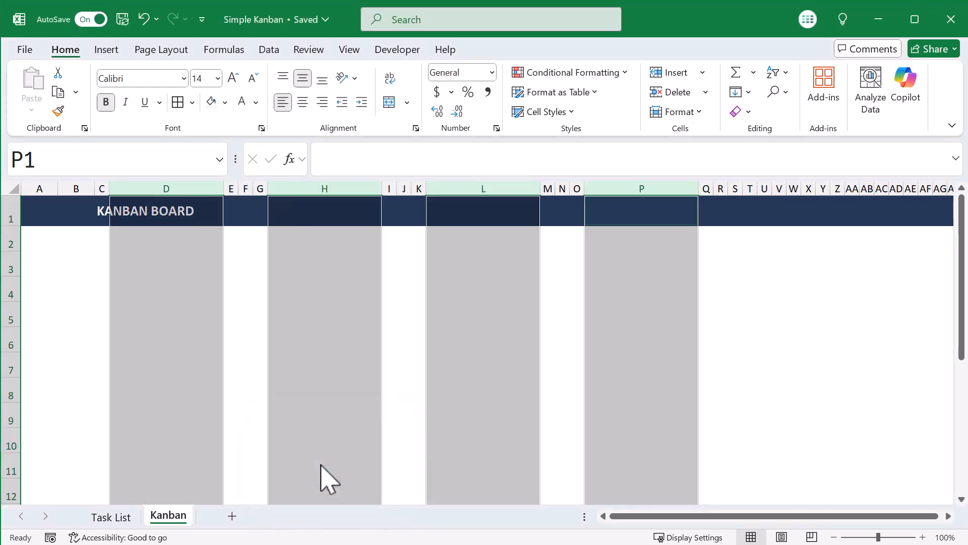
Center the contents of columns D, H, L and P, and enter =INDEX(statusTable,1,1) in cell D3.
click(303, 104)
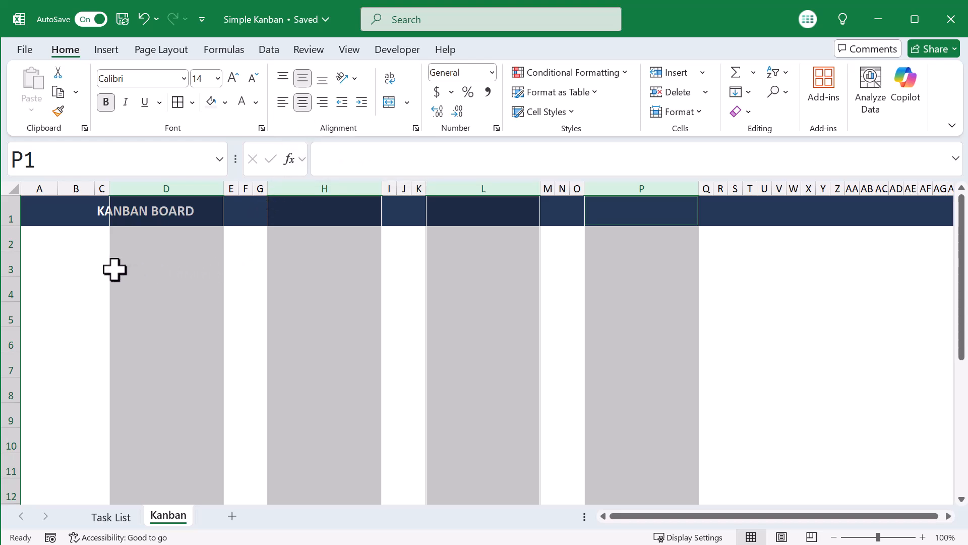
click(141, 257)
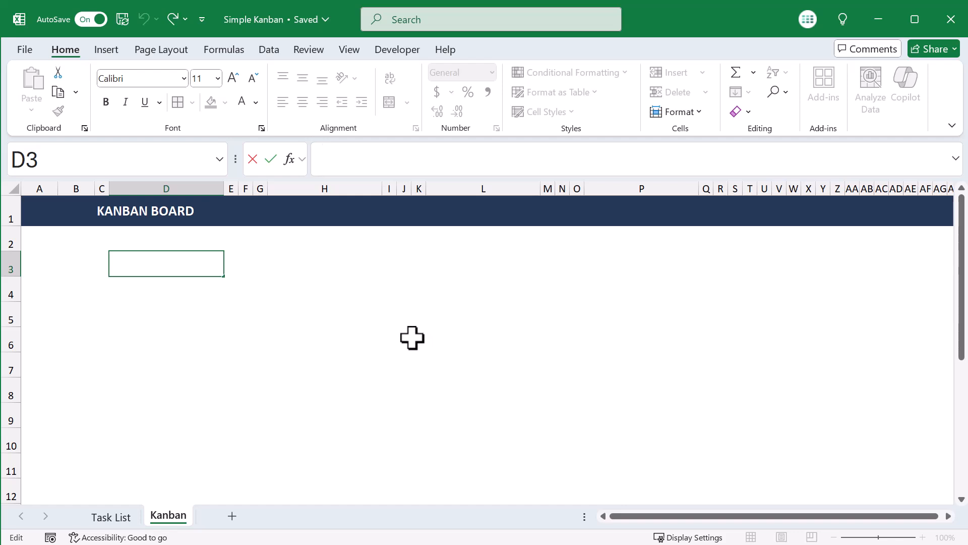
text(=ind)
key(Tab)
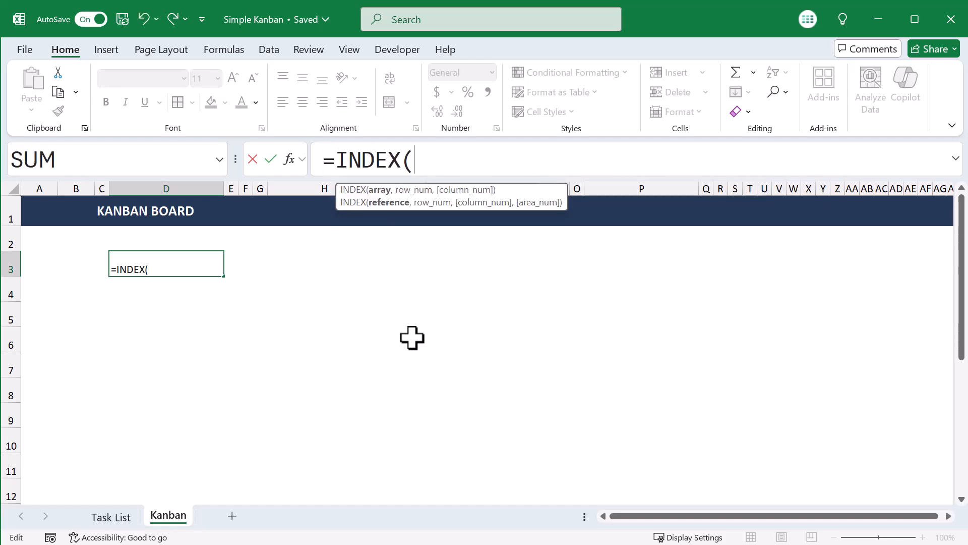
text(stat)
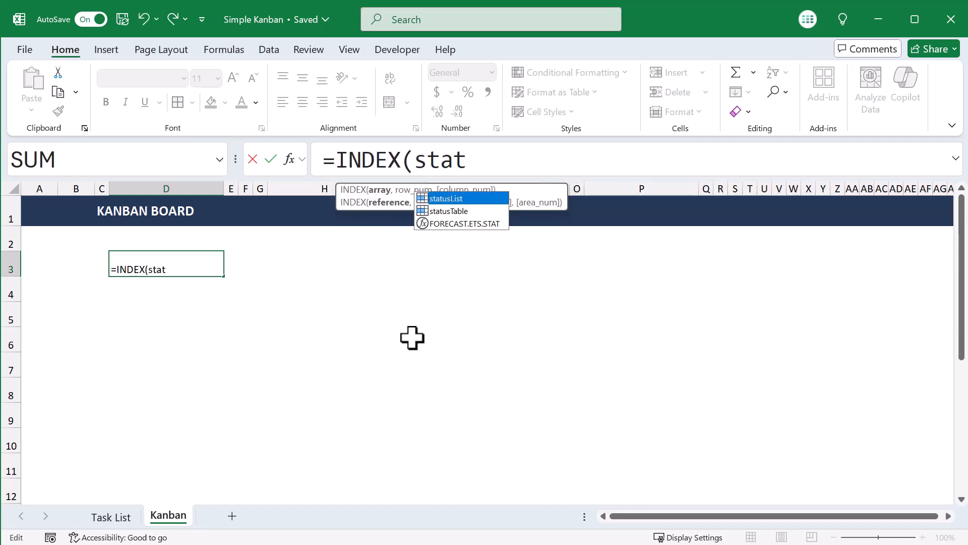
key(Down)
key(Tab)
text(,)
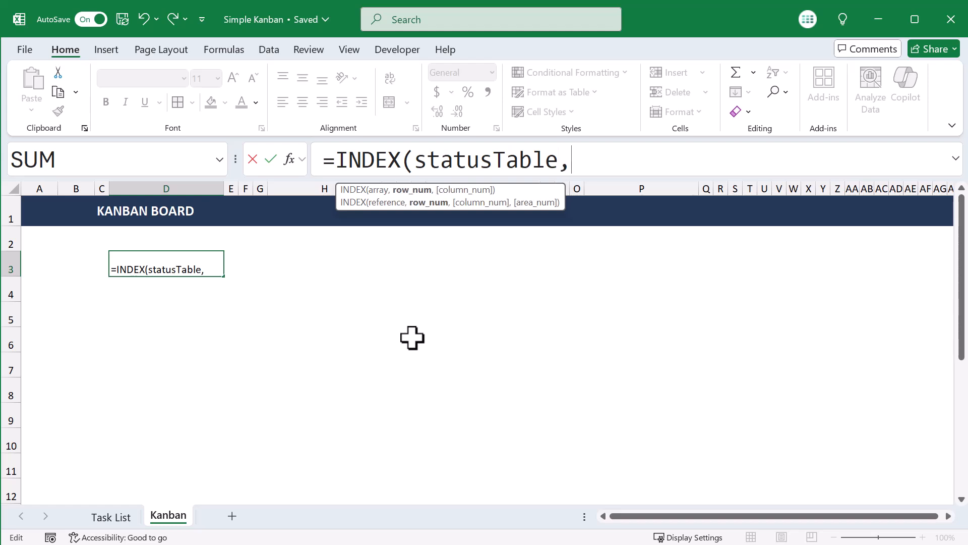
text(1,)
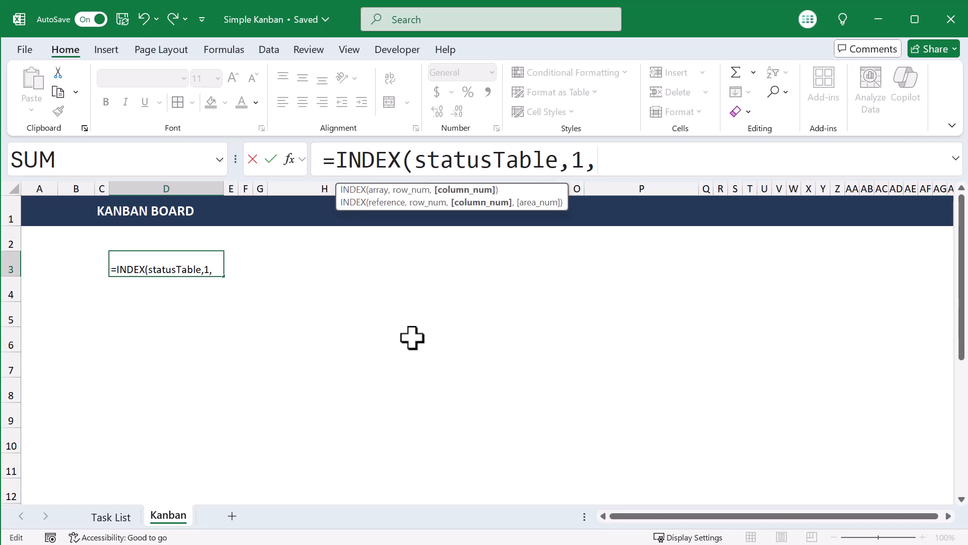
text(1))
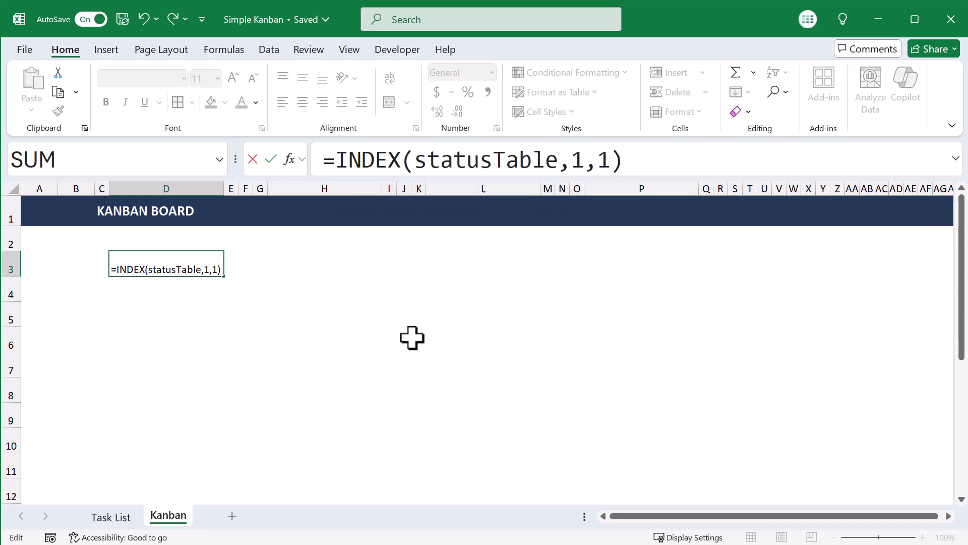
key(Return)
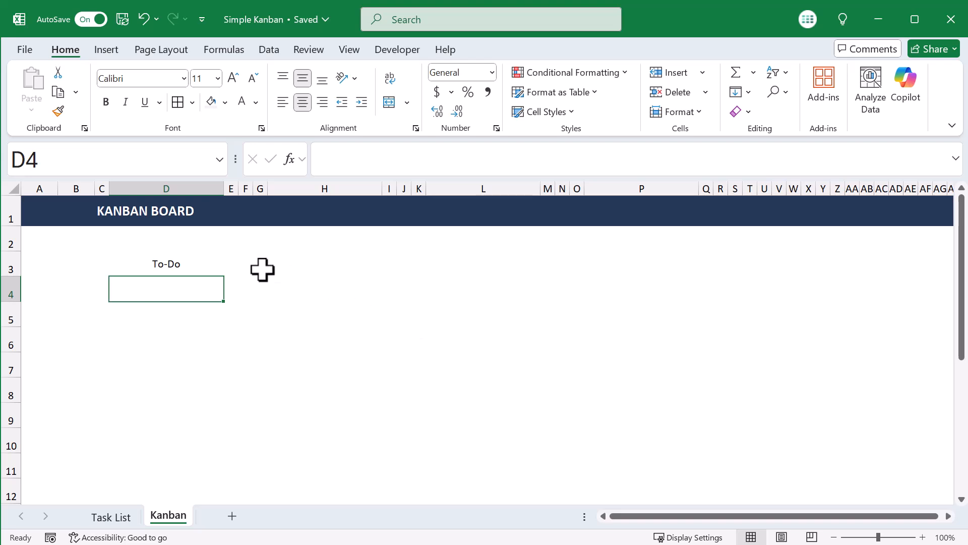
Format the heading in D3 as bold at font size 14, and widen the formula bar.
click(192, 261)
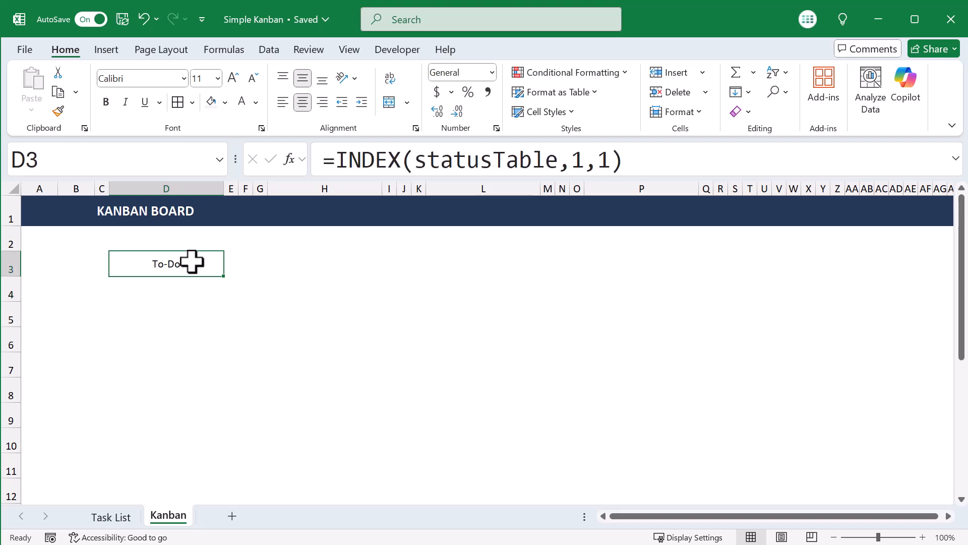
click(105, 103)
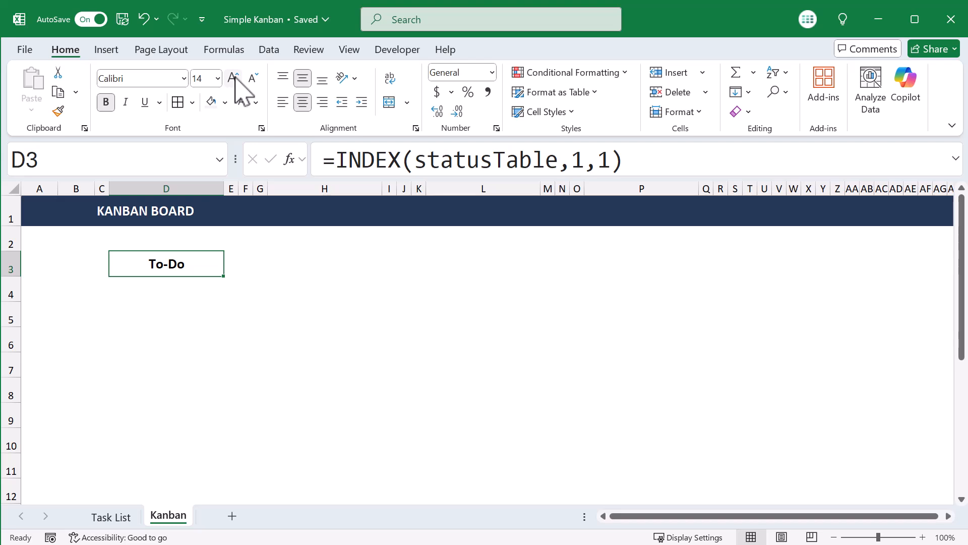
drag(228, 158, 57, 159)
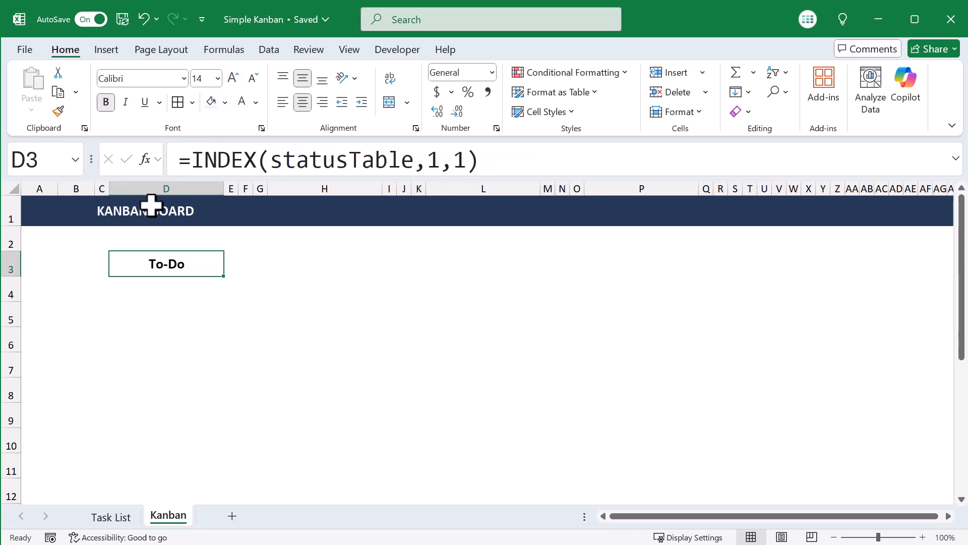
Copy the formatted heading formula from D3 into cells H3, L3 and P3.
key(ctrl+c)
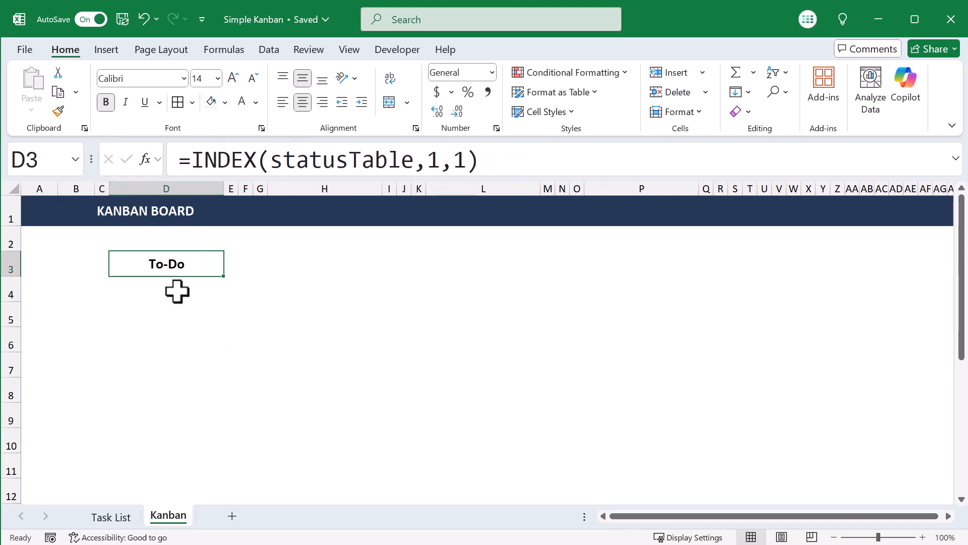
click(314, 261)
key(ctrl+v)
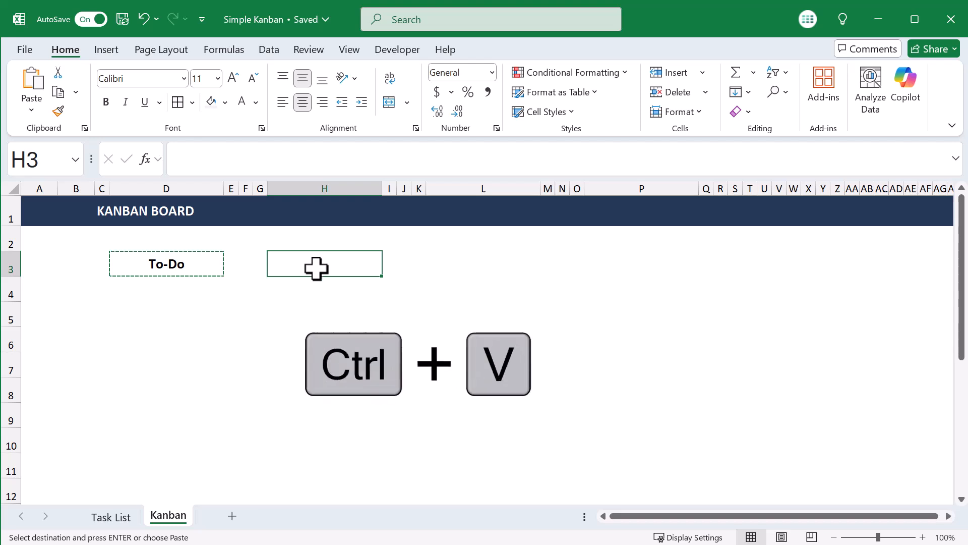
click(483, 265)
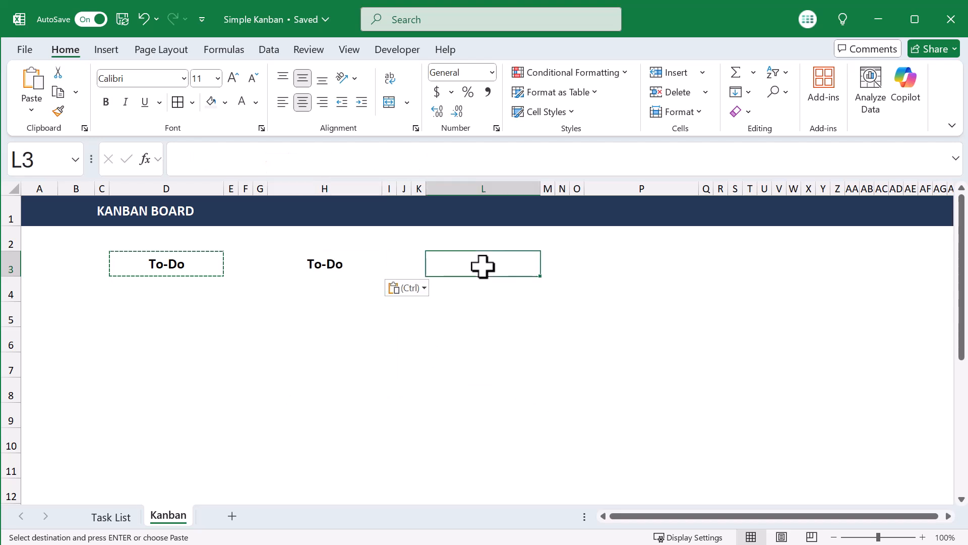
key(ctrl+v)
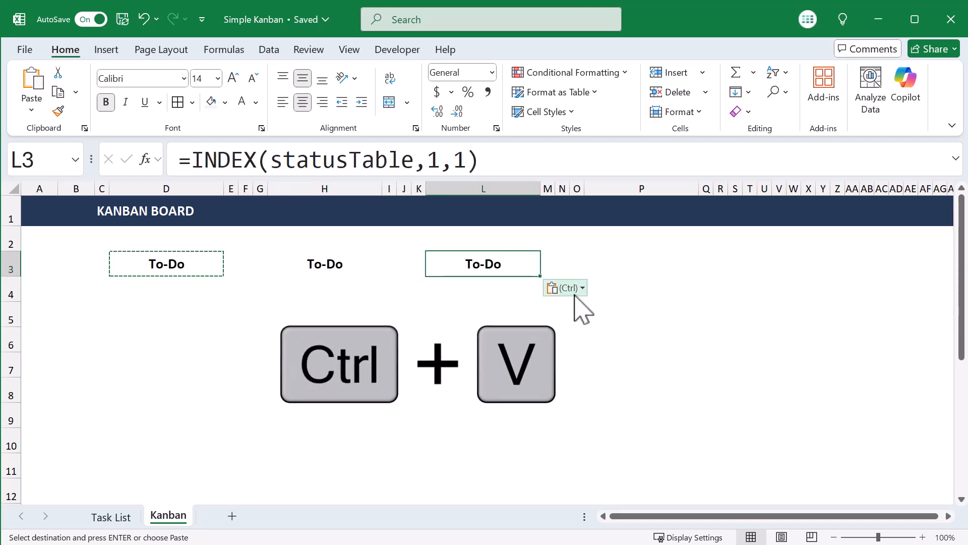
click(655, 262)
key(ctrl+v)
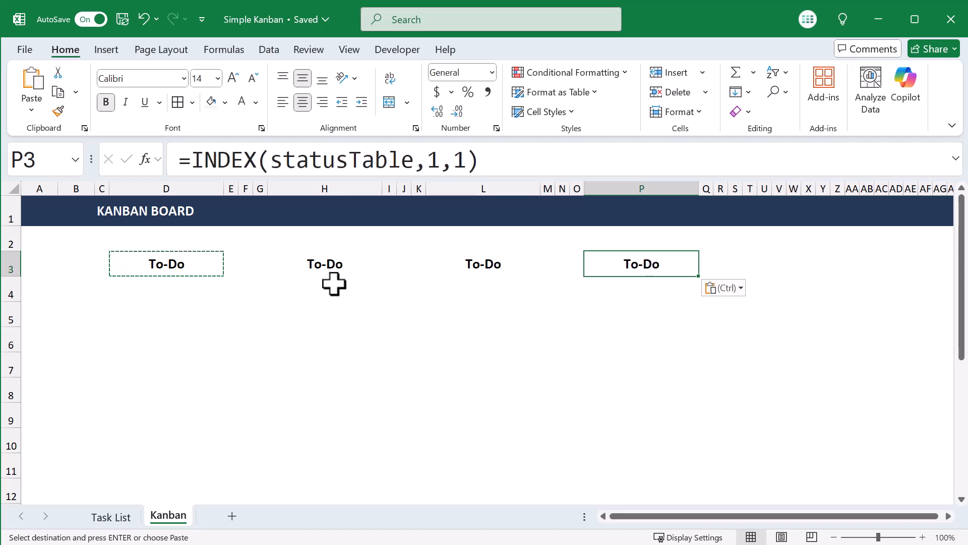
Change the row number in H3's INDEX formula to 2.
click(334, 267)
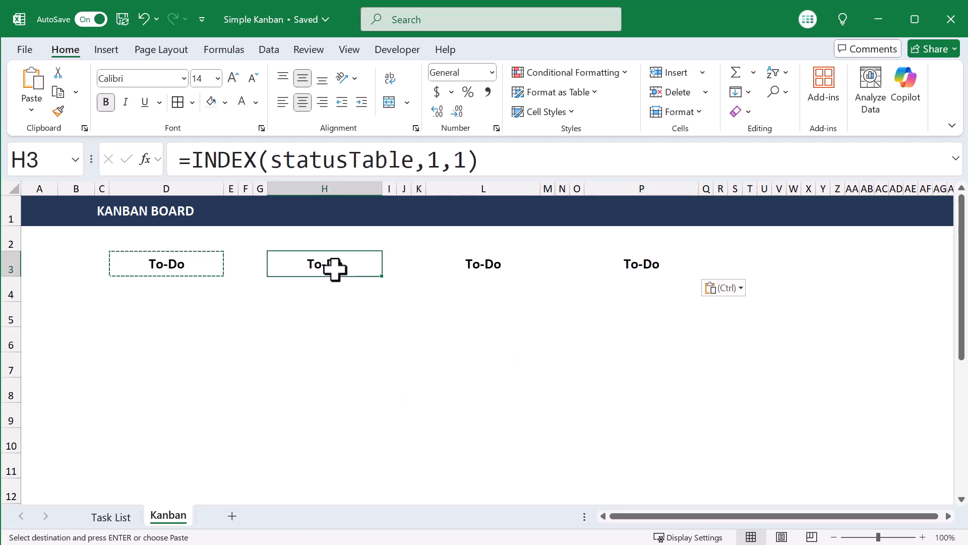
click(439, 161)
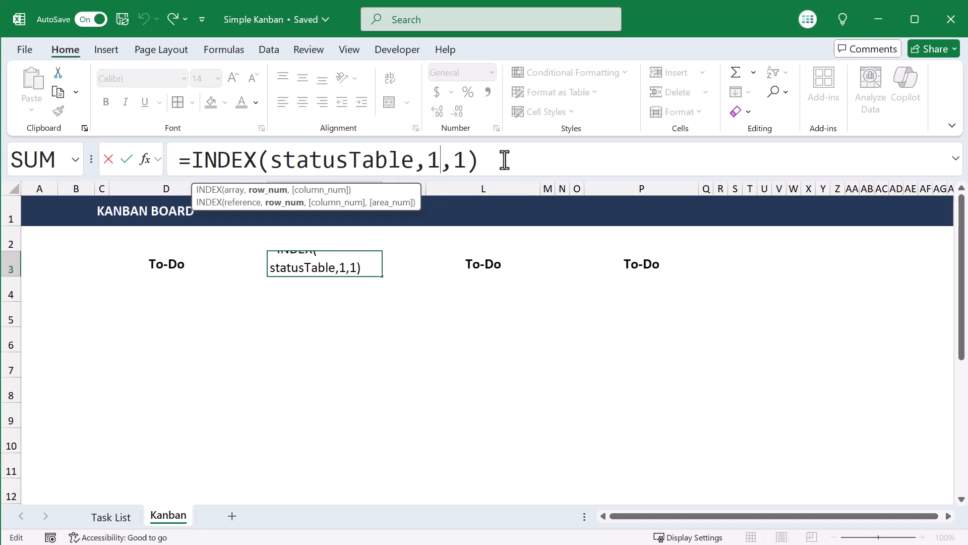
key(BackSpace)
text(2)
key(Return)
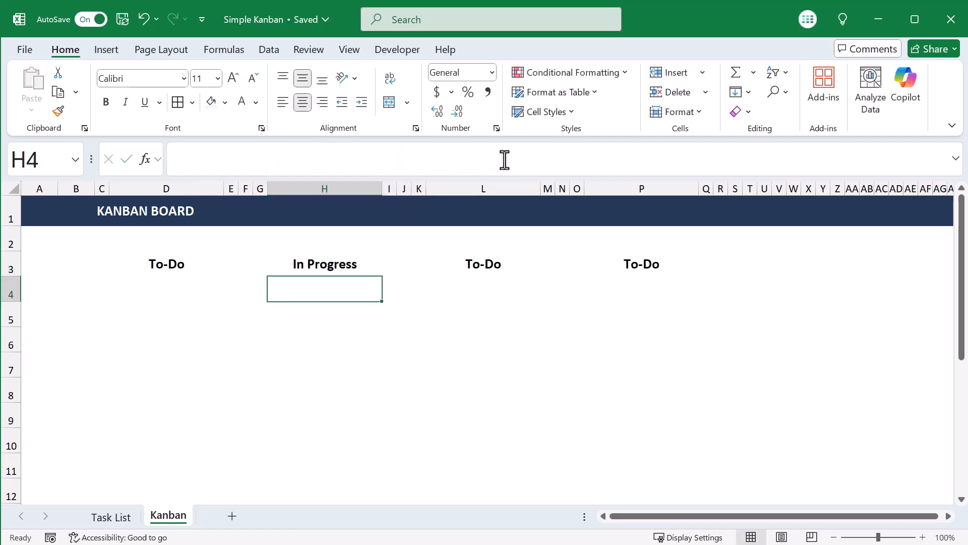
Edit the INDEX row numbers so that L3 returns the In Review status and P3 uses row 4.
click(496, 263)
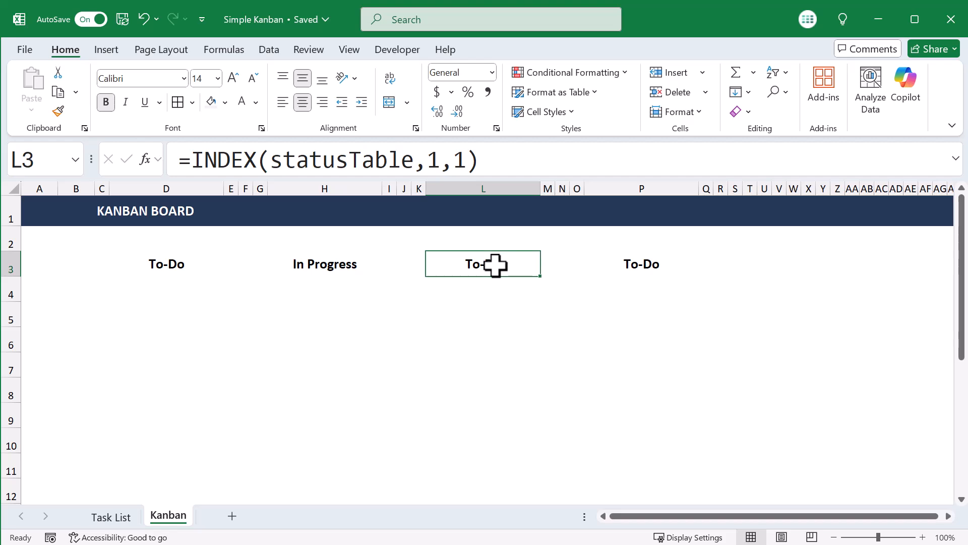
click(440, 161)
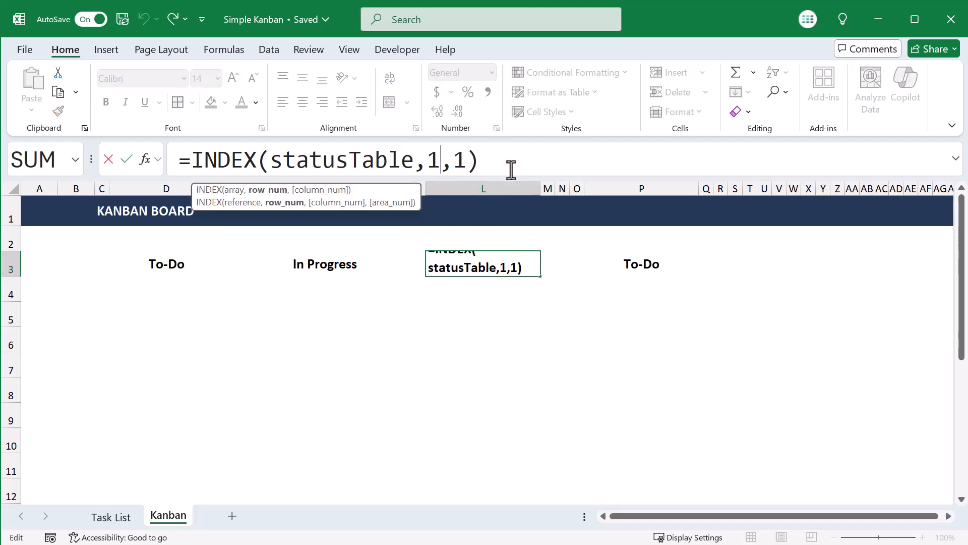
key(Return)
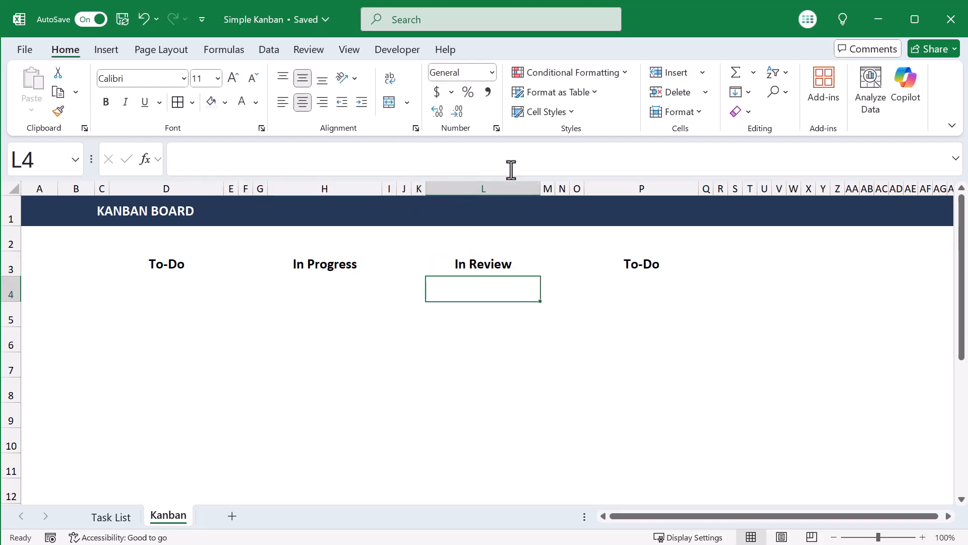
click(647, 263)
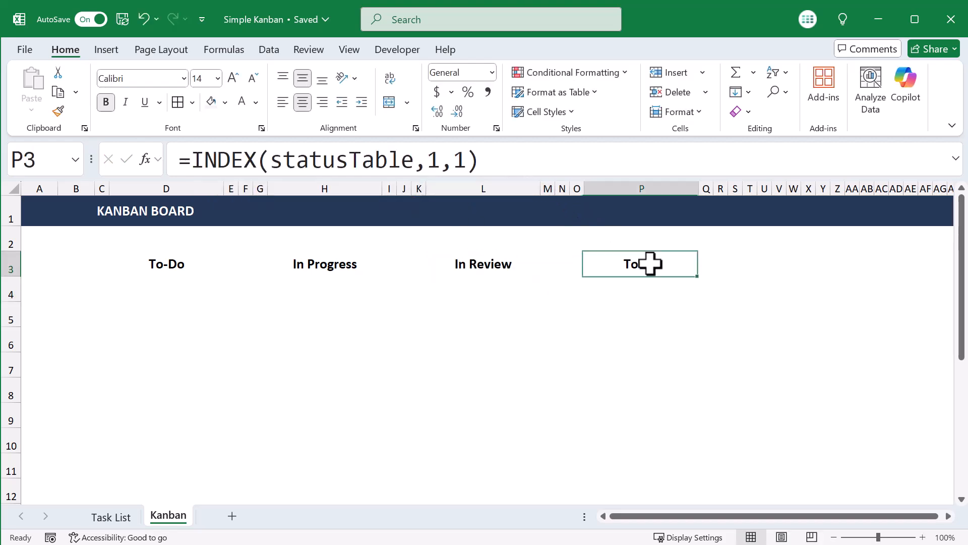
click(440, 160)
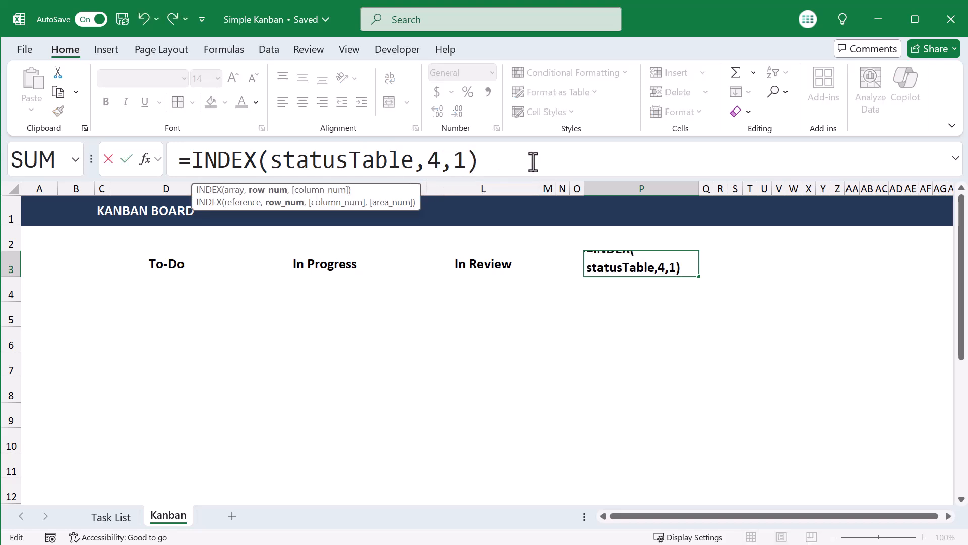
key(Return)
Fill the range C5:E10 under the To-Do heading with the recently used light gray.
click(190, 318)
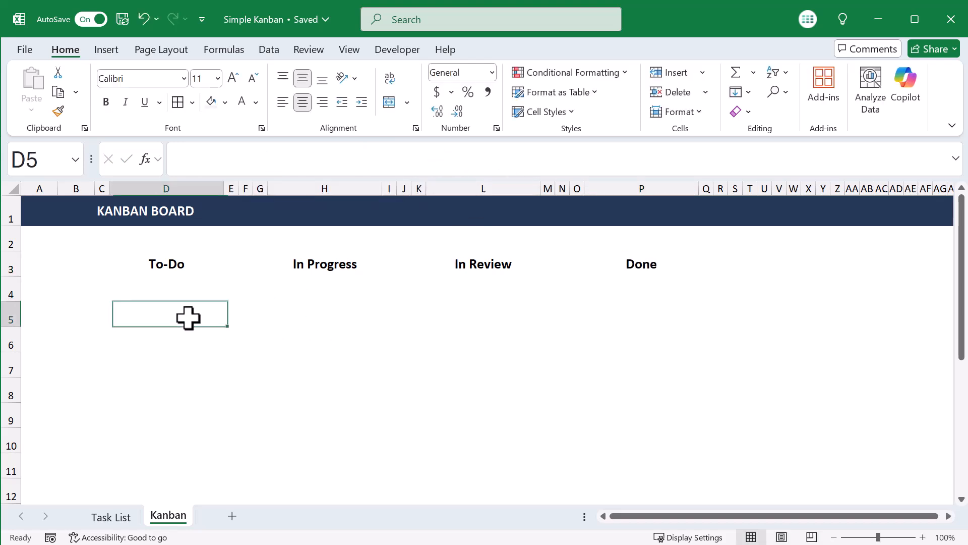
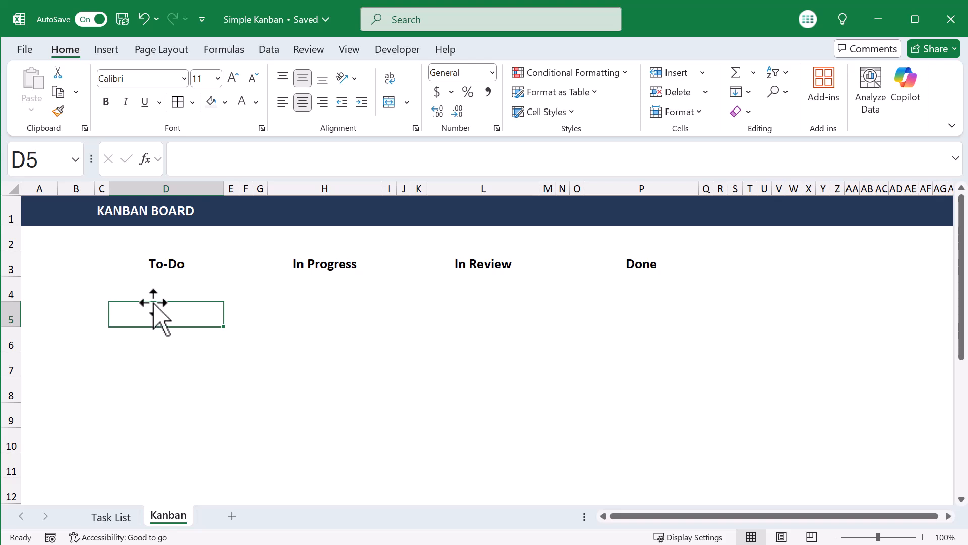
click(100, 309)
drag(100, 310, 229, 429)
click(224, 102)
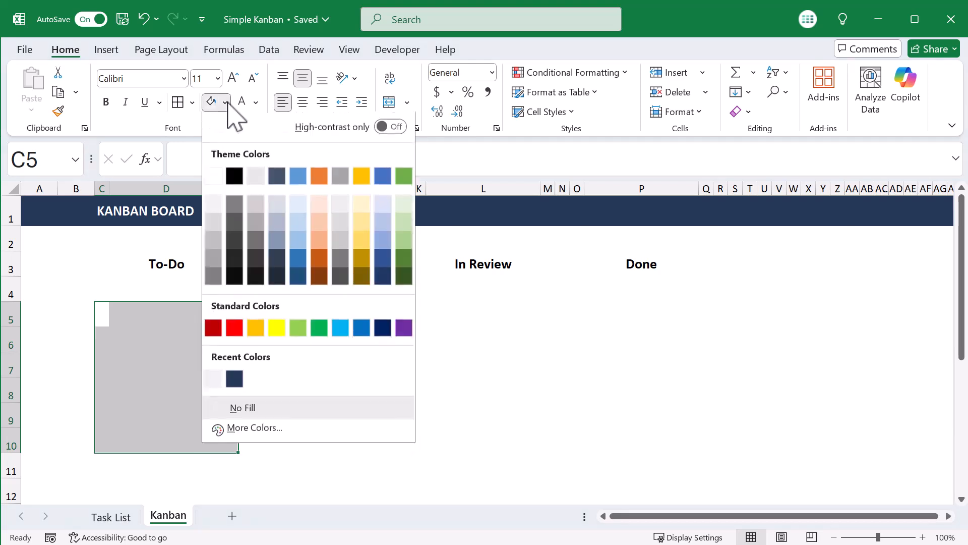
click(214, 383)
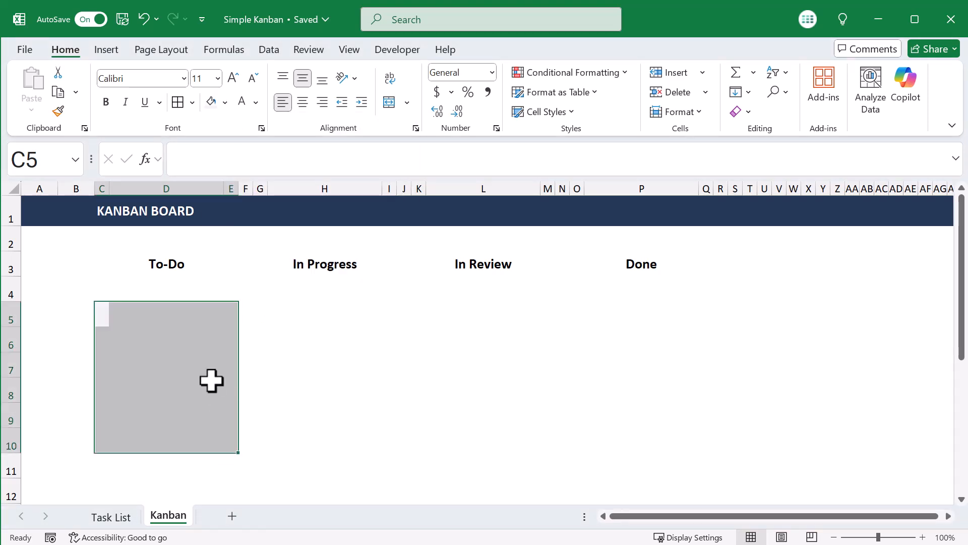
click(170, 342)
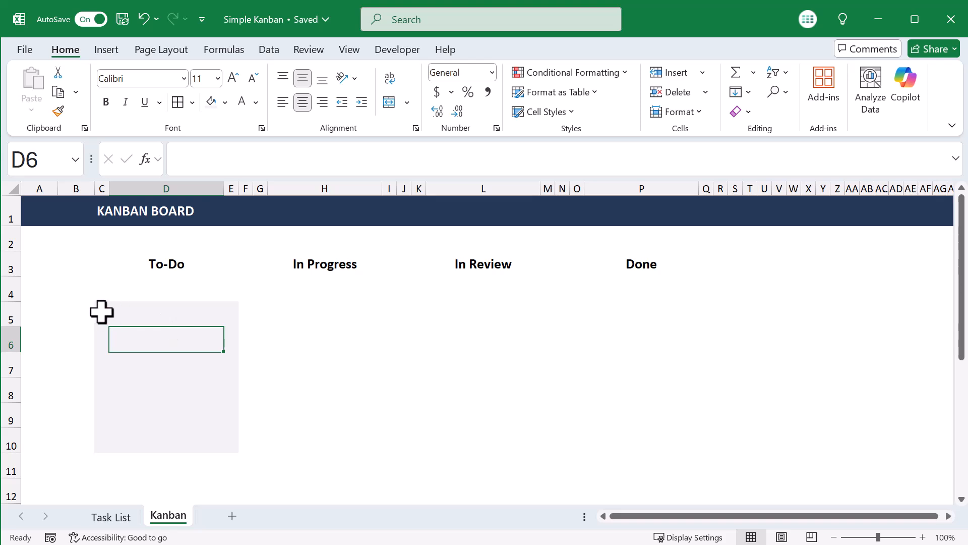
Copy the shaded block C5:E10 under the other three headings, starting at G5, K5 and O5.
drag(102, 312, 229, 434)
key(ctrl+c)
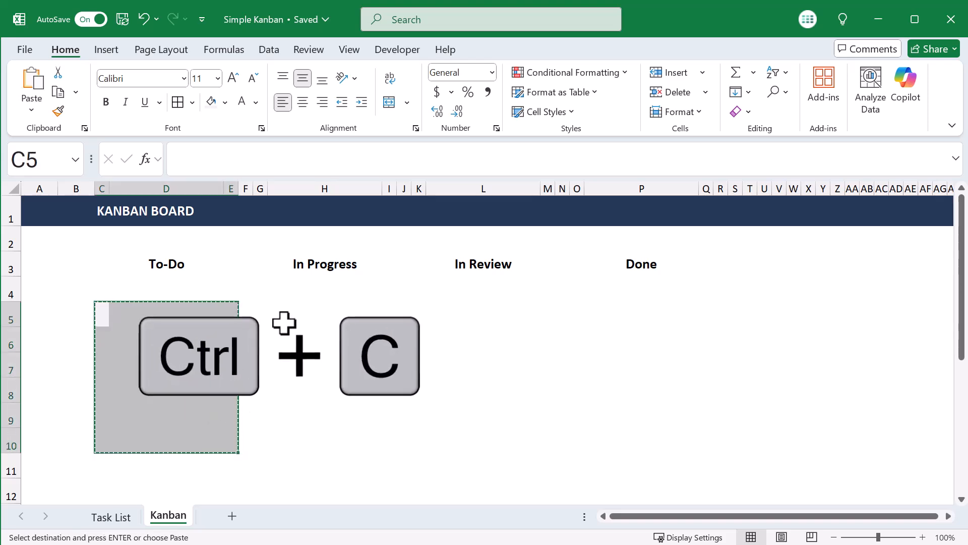
click(266, 312)
key(ctrl+v)
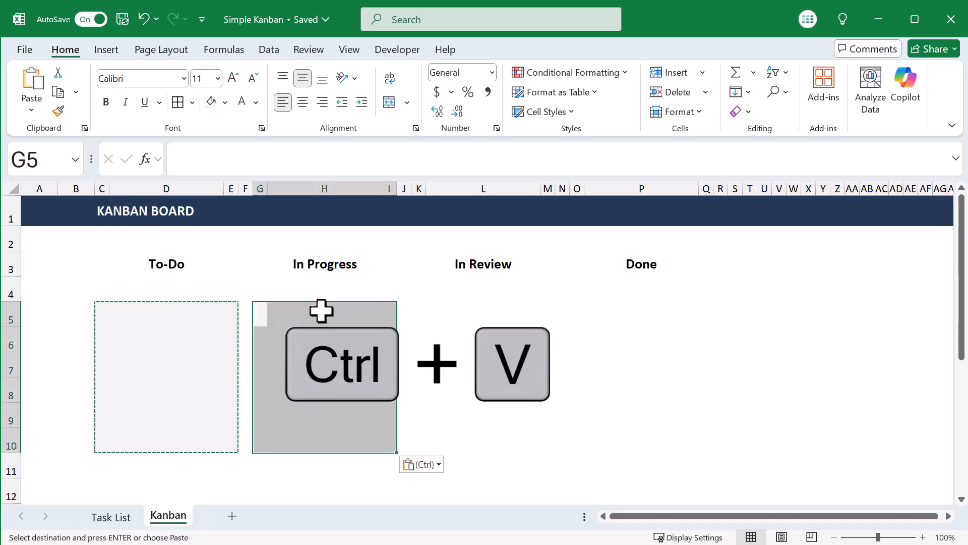
click(423, 312)
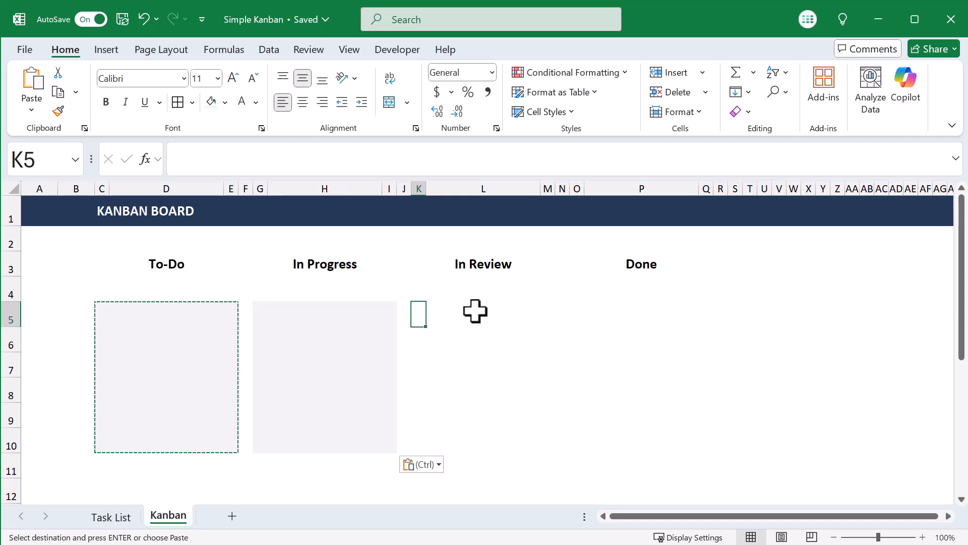
key(ctrl+v)
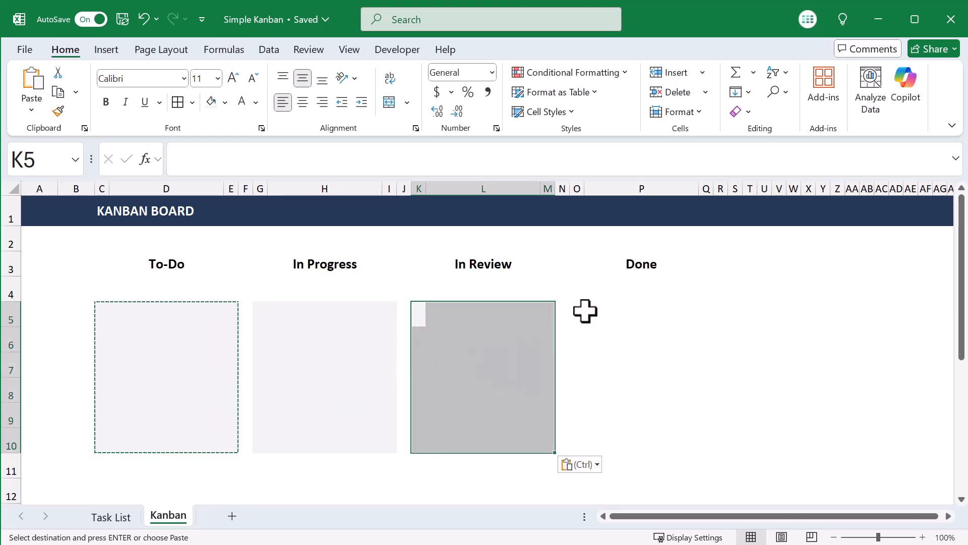
click(586, 311)
click(578, 312)
key(ctrl+v)
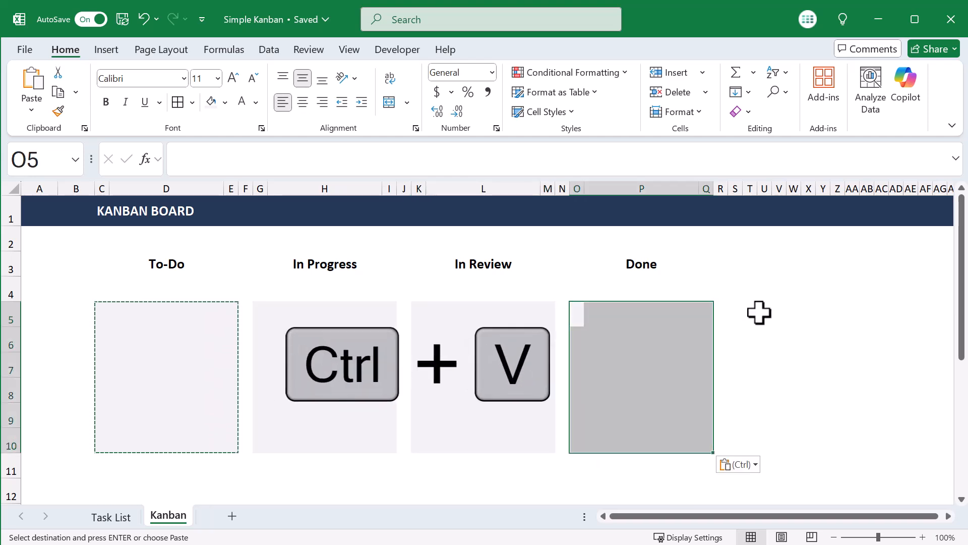
click(178, 334)
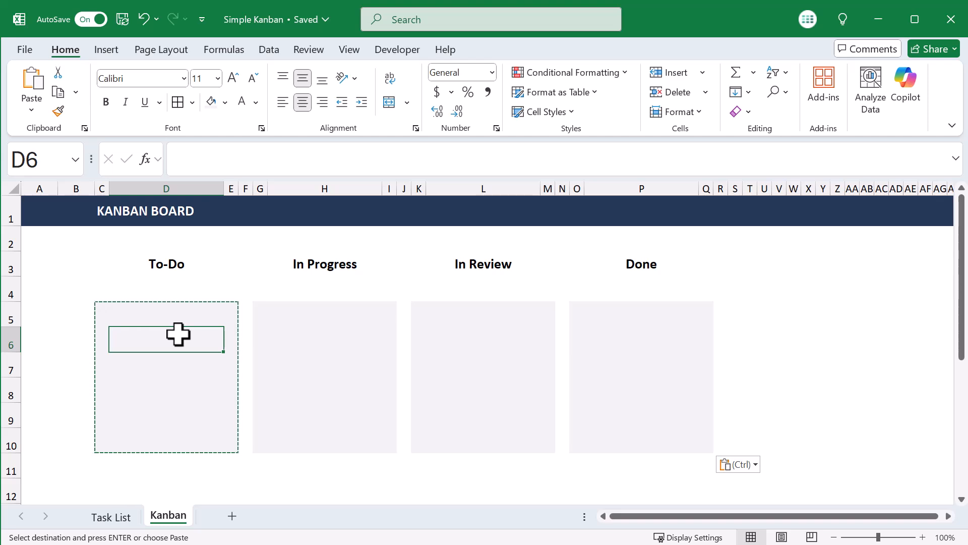
Fill C4:E4 under the To-Do heading with the custom hex color 97a0af.
drag(105, 291, 225, 286)
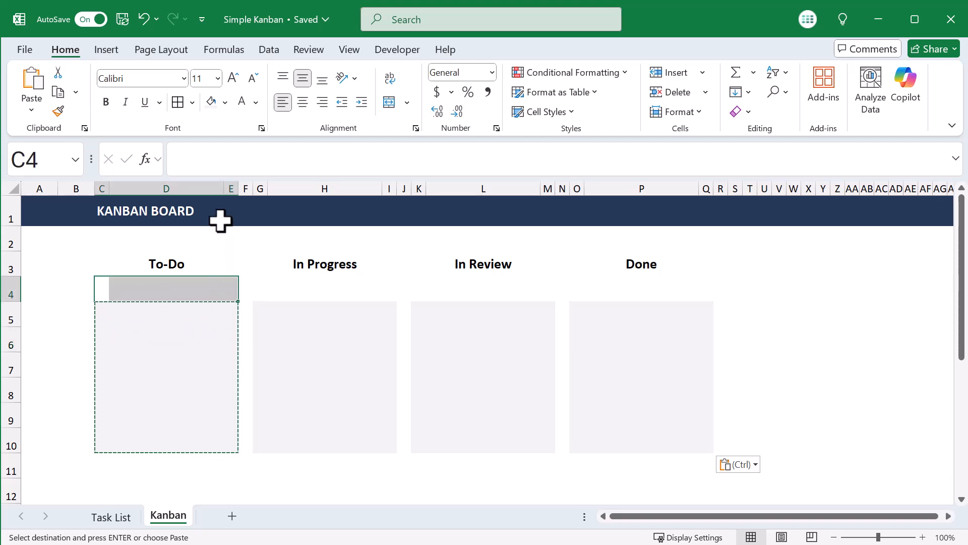
click(226, 102)
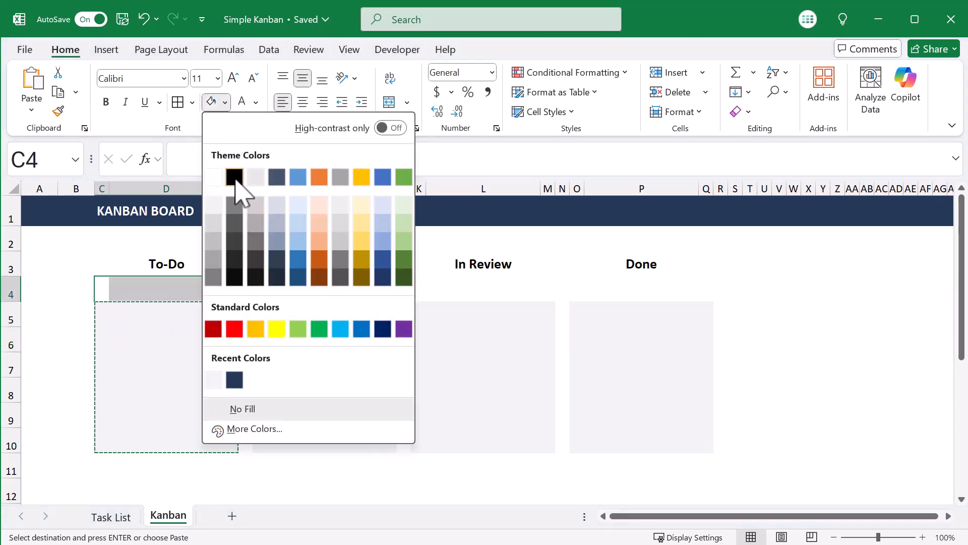
click(254, 430)
click(273, 276)
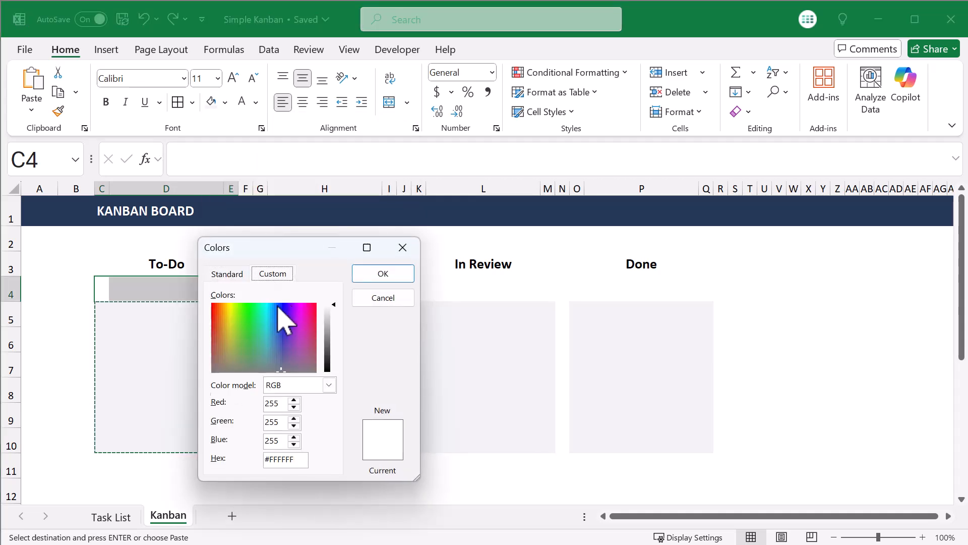
double_click(281, 460)
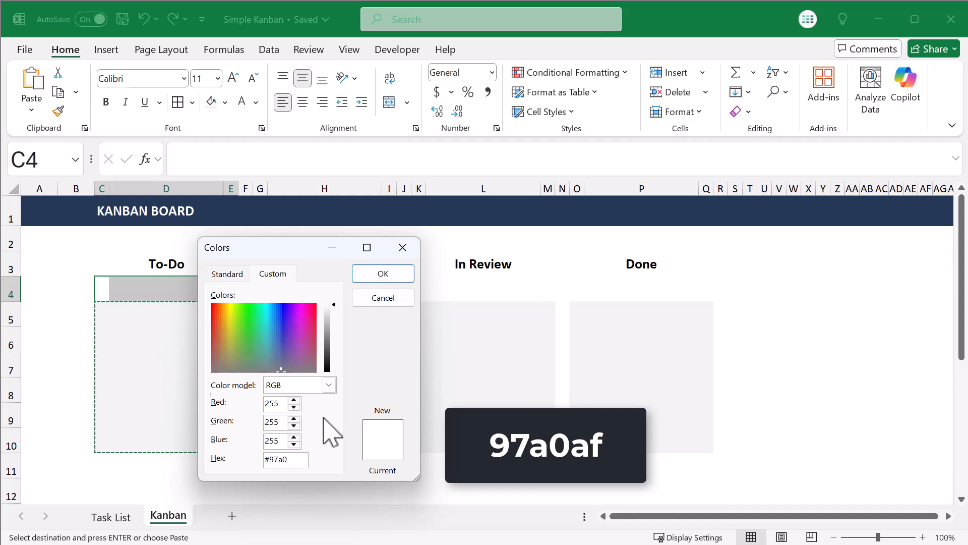
text(97a0af)
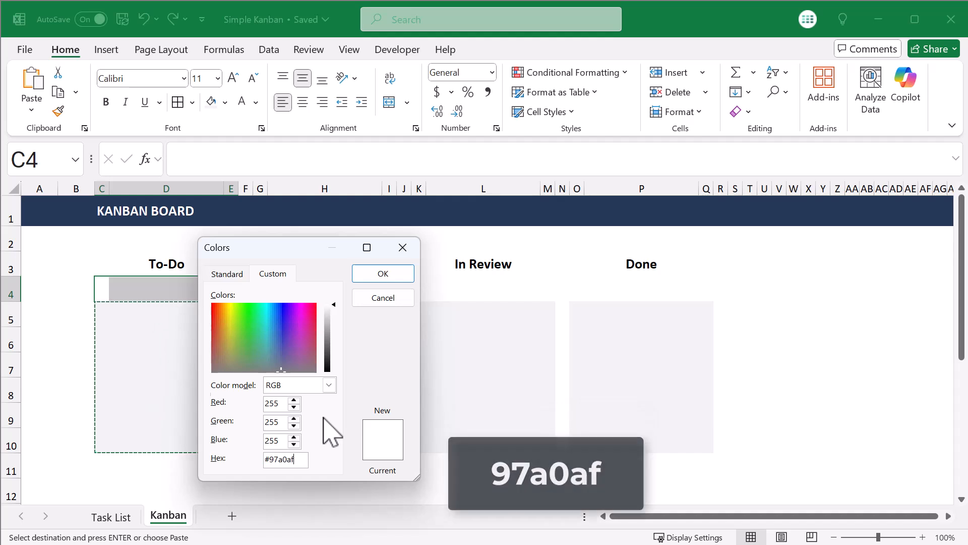
click(384, 275)
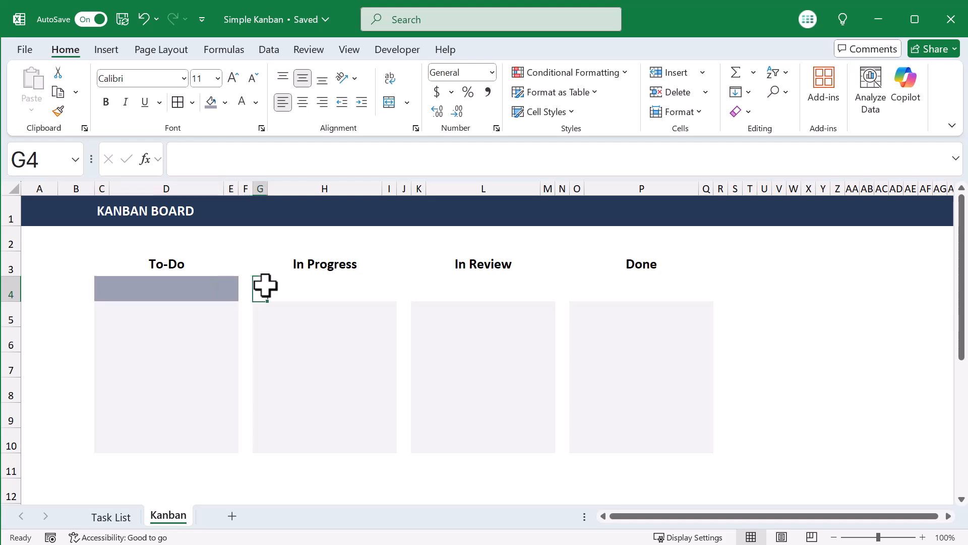
Fill G4:I4 under the In Progress heading with the custom hex color 00b8d9.
drag(265, 283, 393, 286)
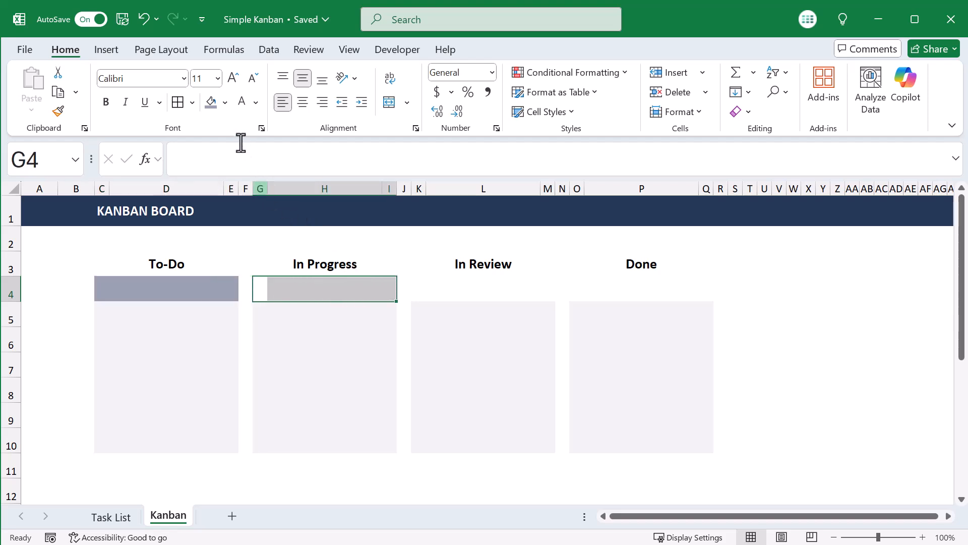
click(226, 103)
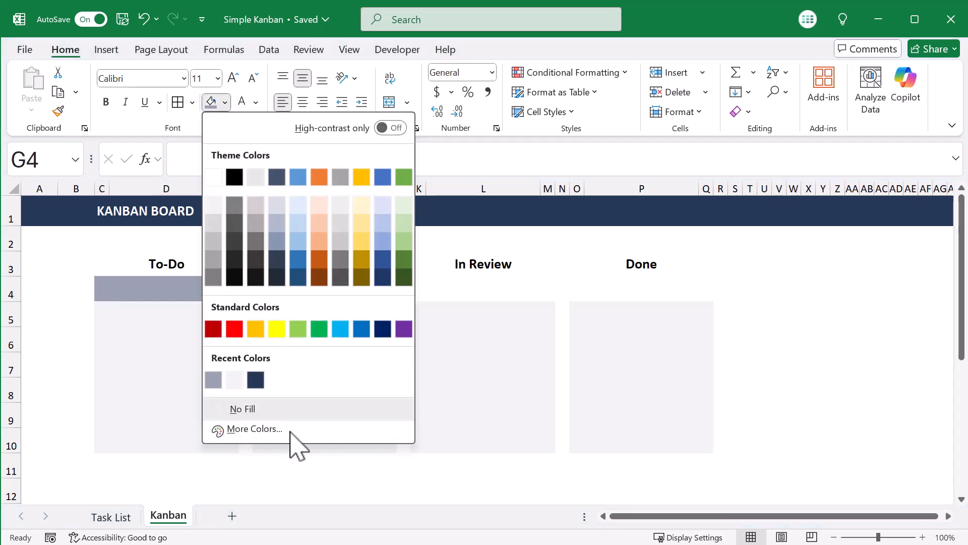
click(291, 430)
click(280, 277)
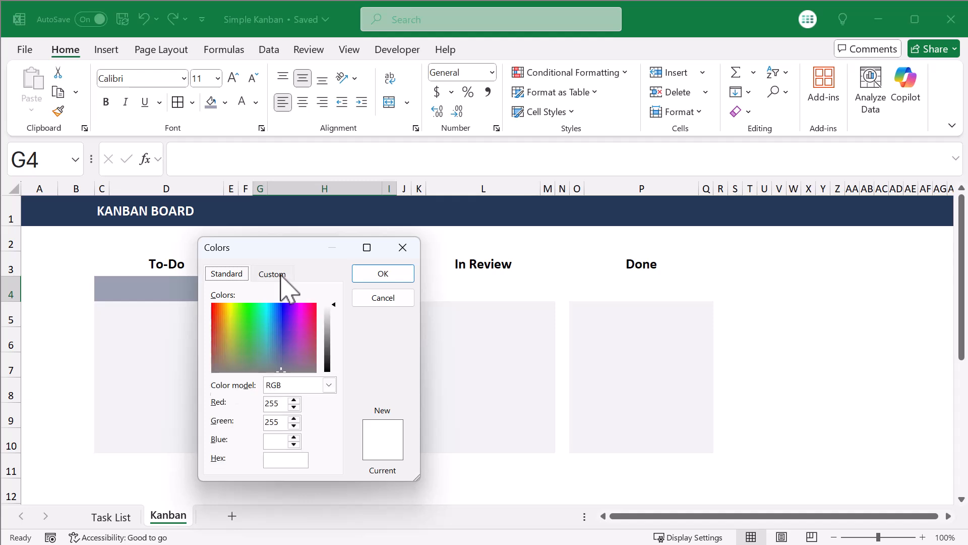
double_click(281, 459)
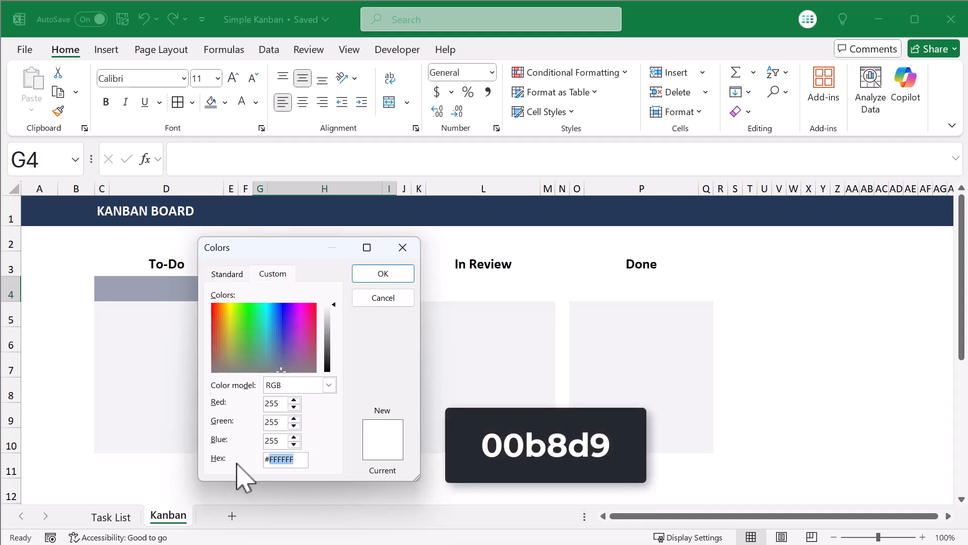
text(00b8d9)
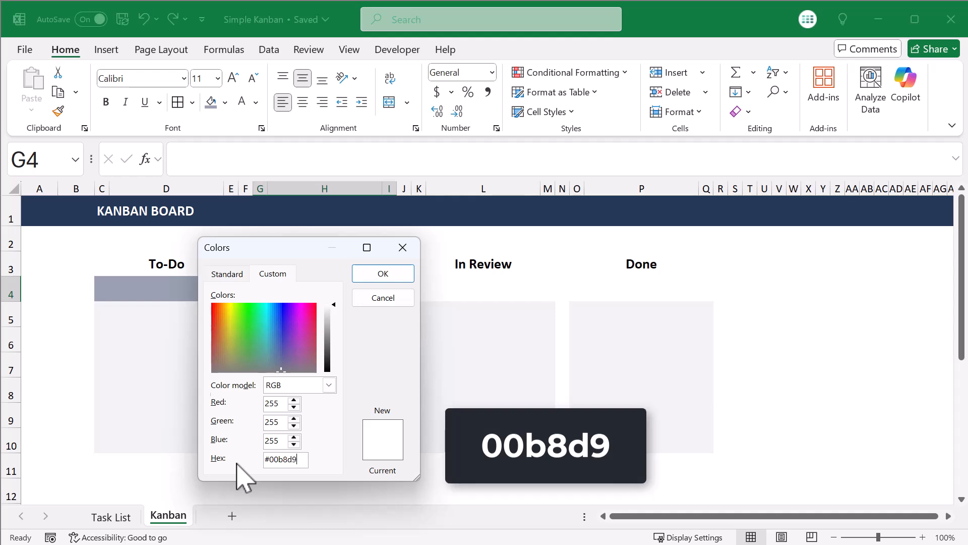
click(376, 277)
Fill K4:M4 under the In Review heading with the custom hex color ffab00.
click(418, 290)
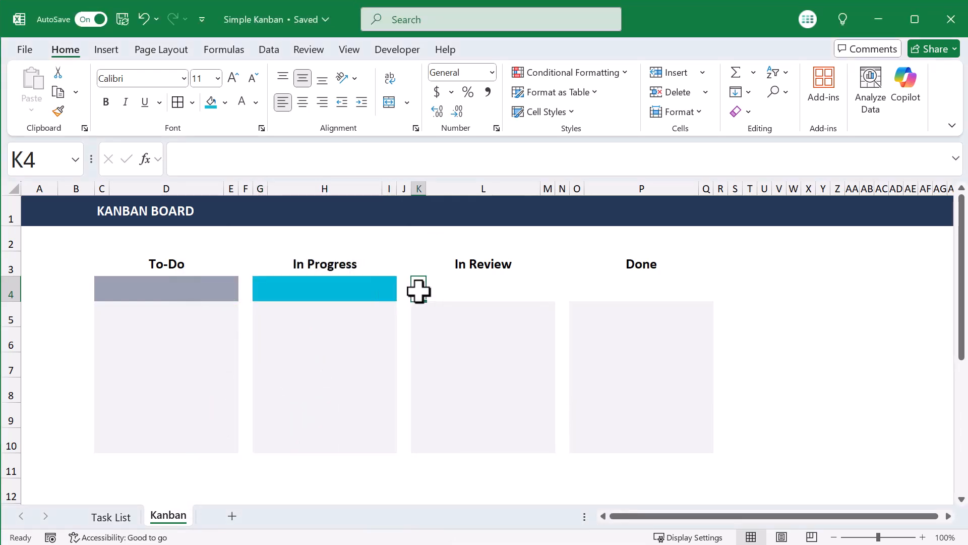
drag(419, 290, 551, 290)
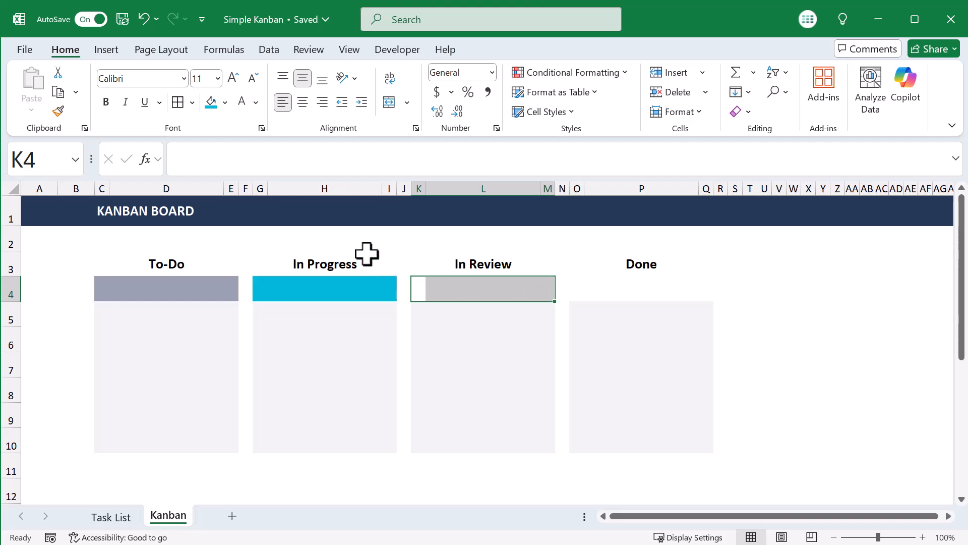
click(225, 102)
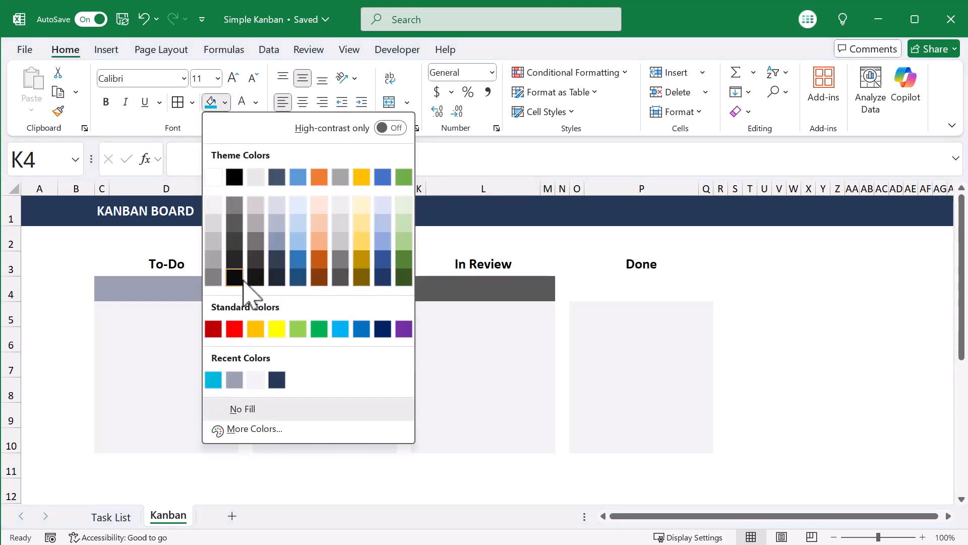
click(253, 428)
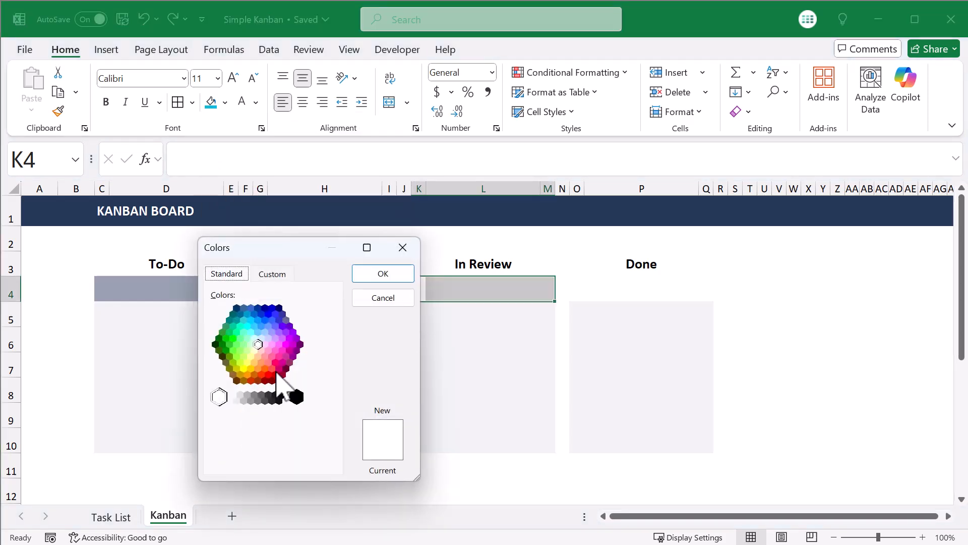
click(280, 276)
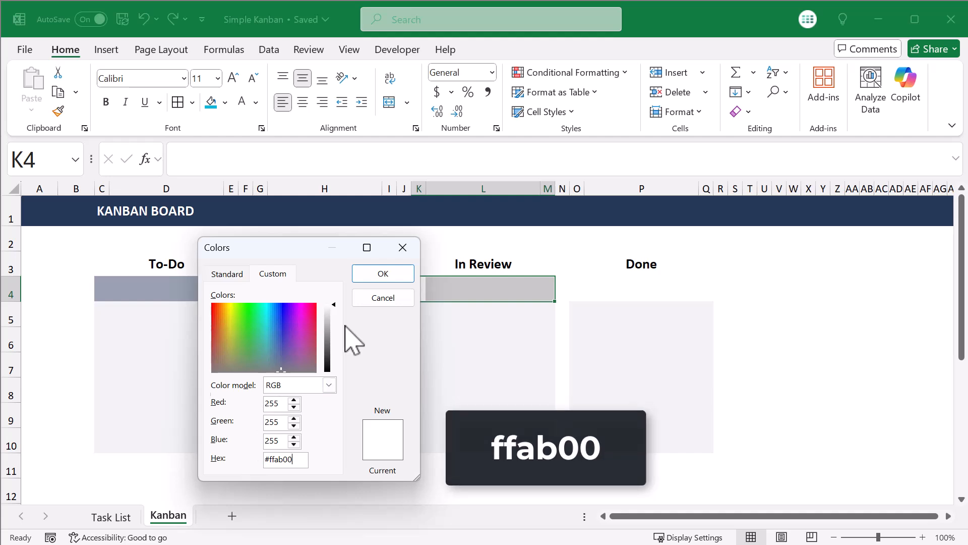
click(379, 274)
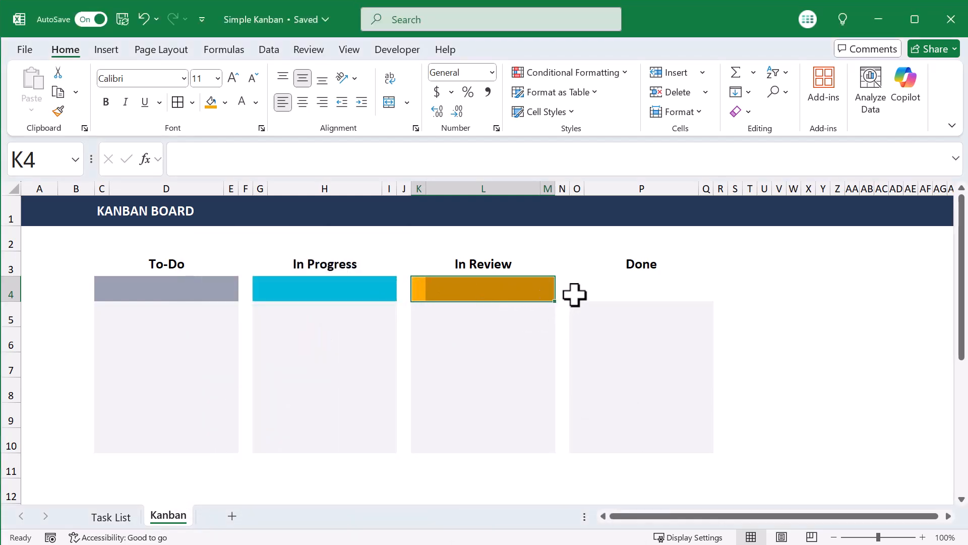
Fill O4:Q4 under the Done heading with the custom hex color 46c590.
drag(577, 293, 703, 291)
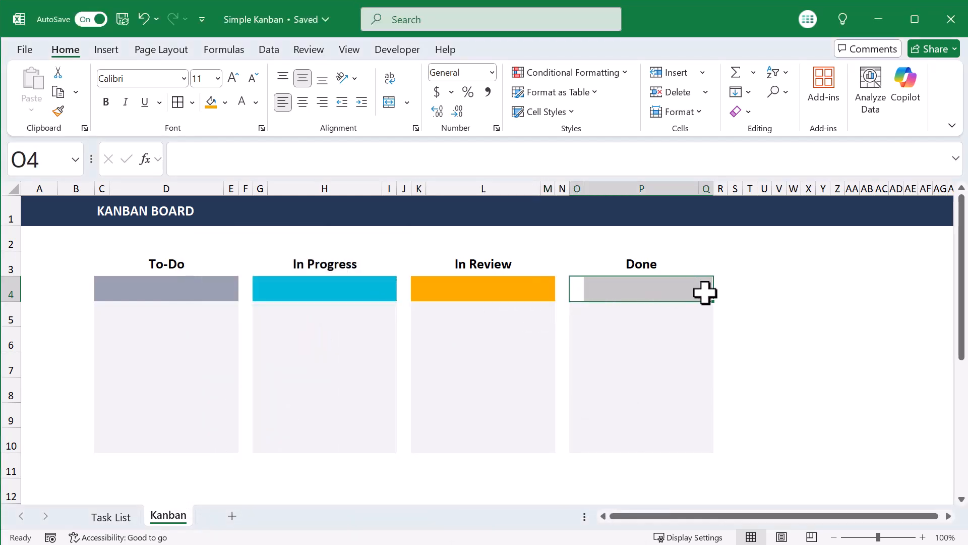
click(225, 103)
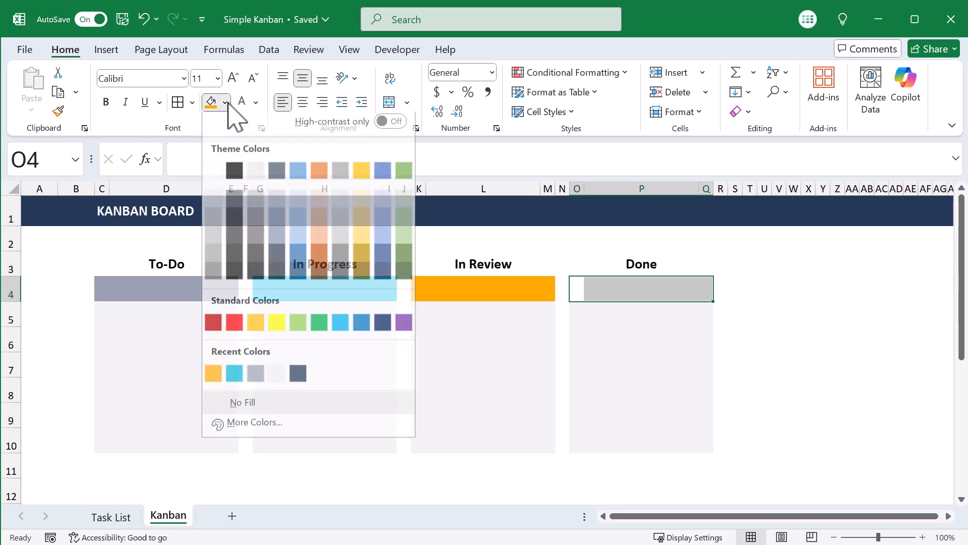
click(255, 429)
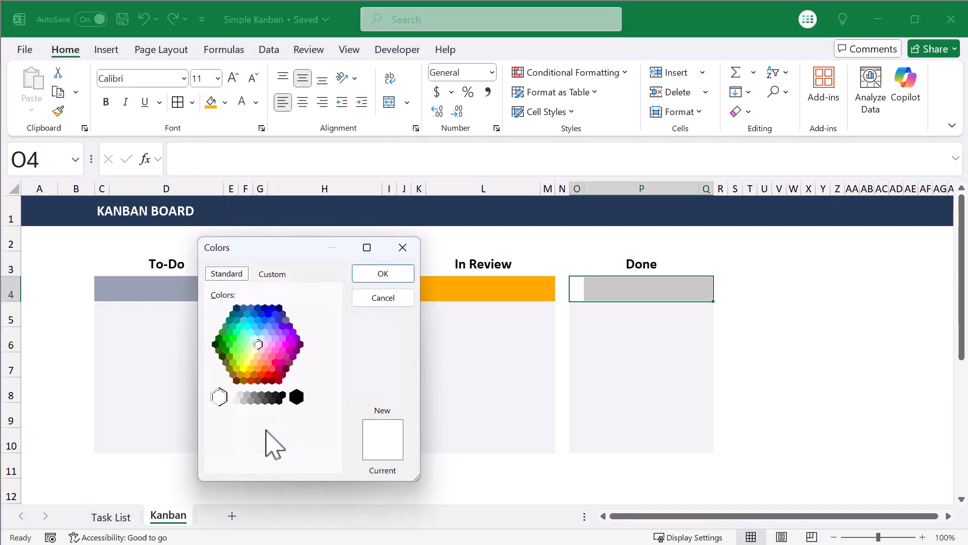
click(276, 273)
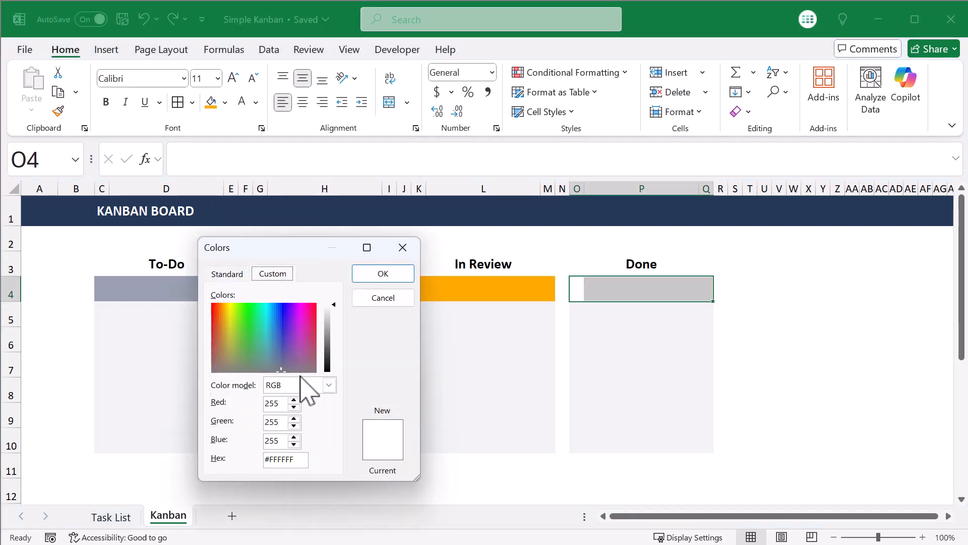
double_click(285, 460)
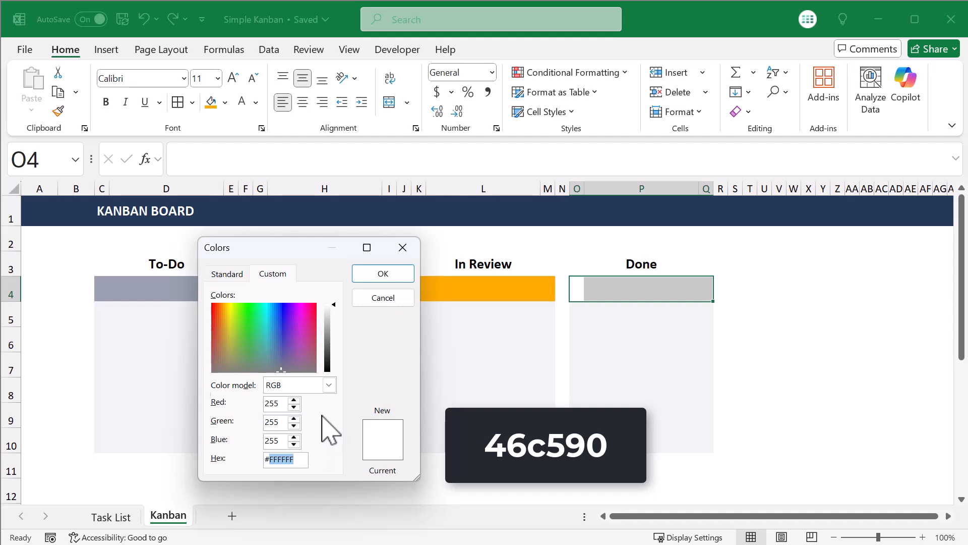
text(46c590)
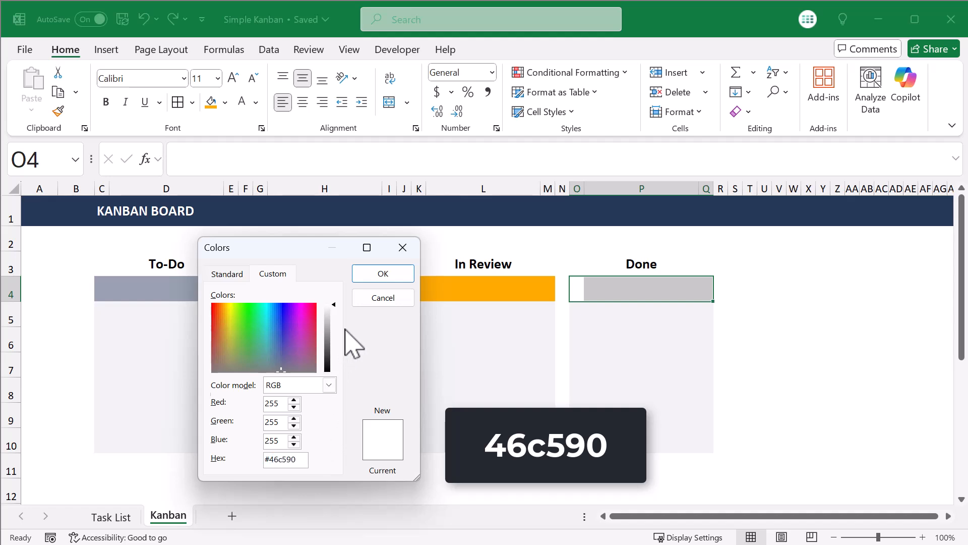
click(382, 275)
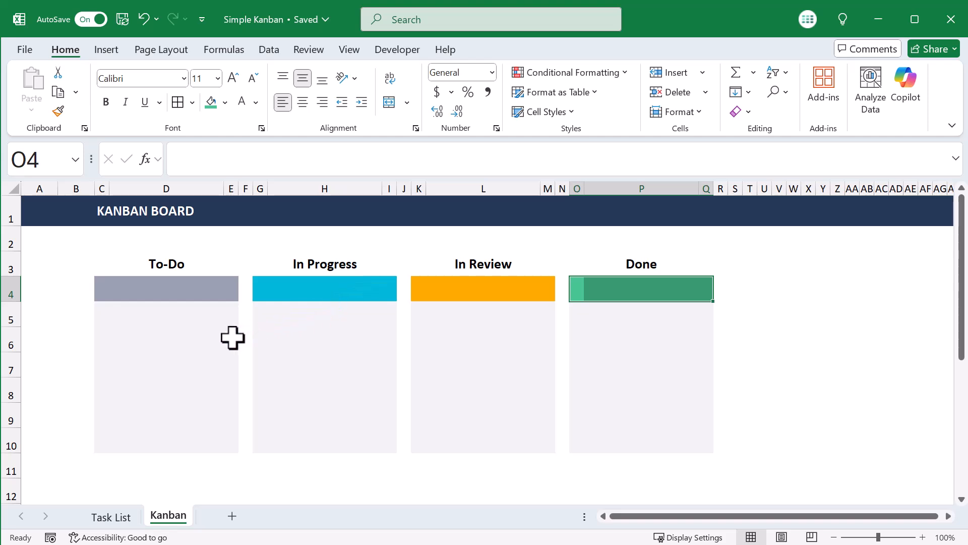
Format card cell D6 as bold, size 12 and bottom-aligned.
click(137, 338)
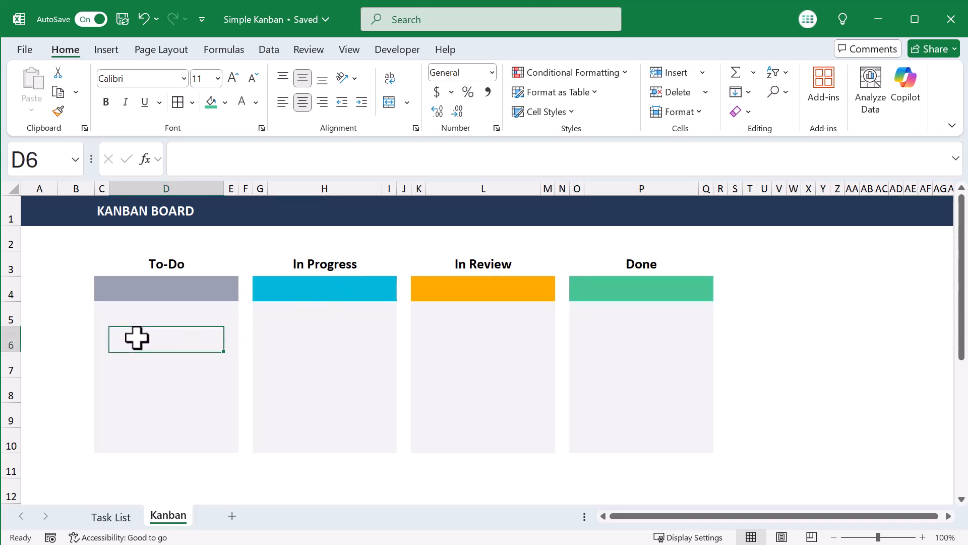
click(109, 103)
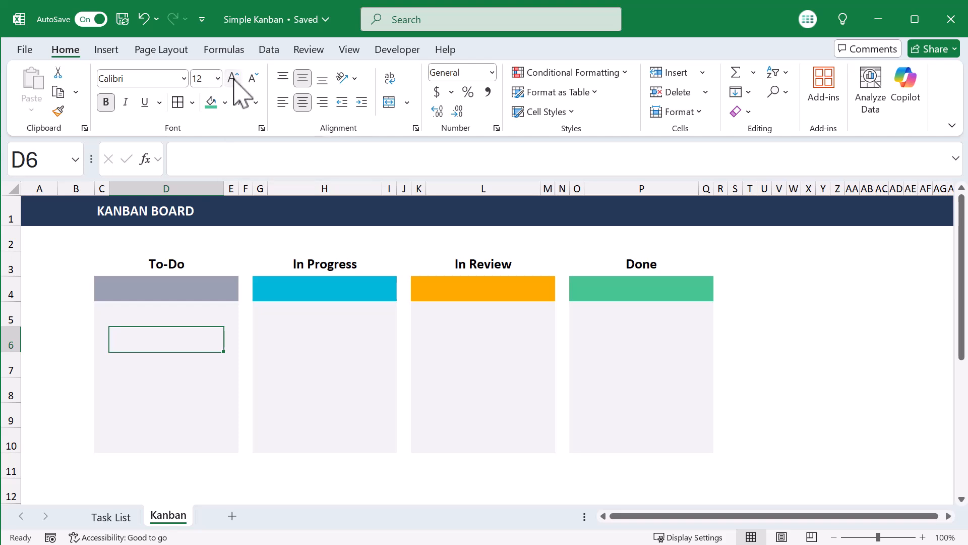
click(323, 80)
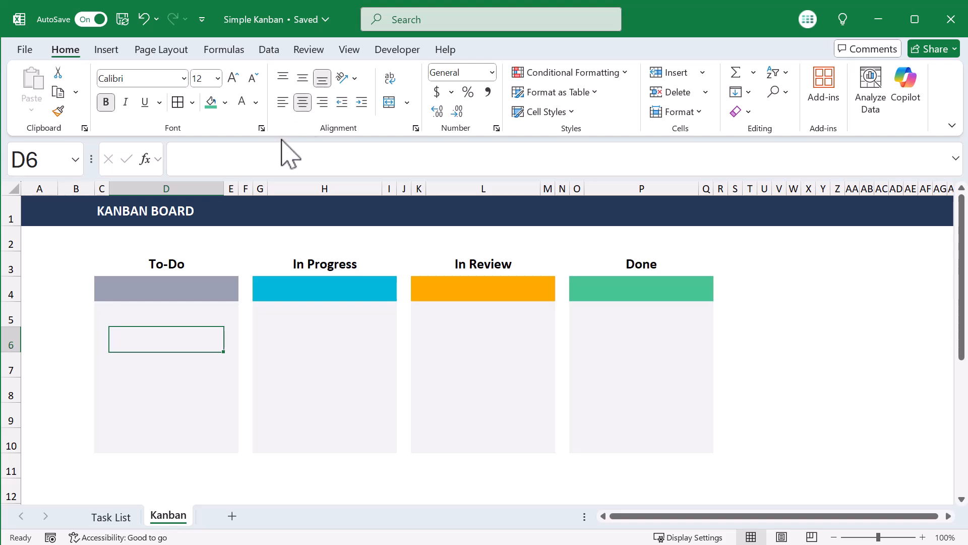
Set the font color of card cell D7 to a medium gray theme color.
click(149, 363)
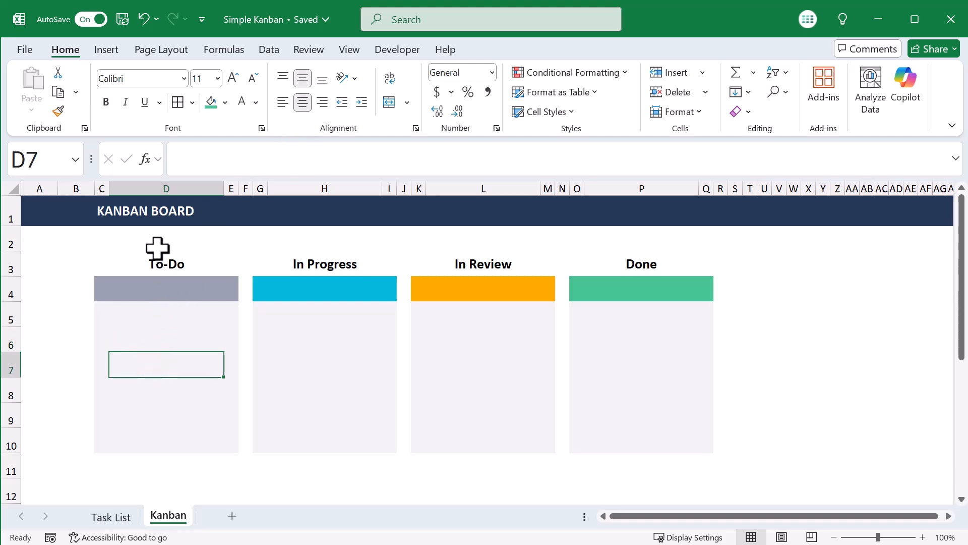
click(256, 102)
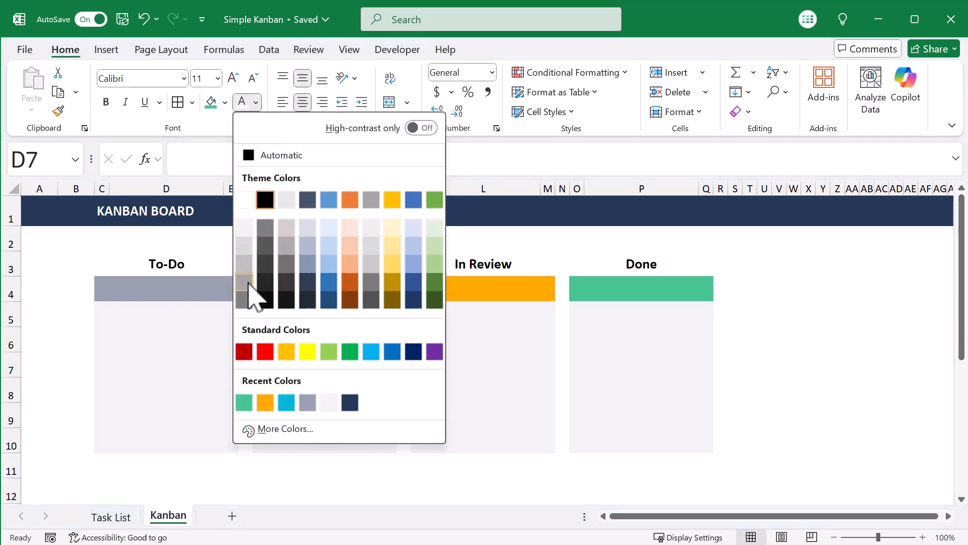
click(246, 288)
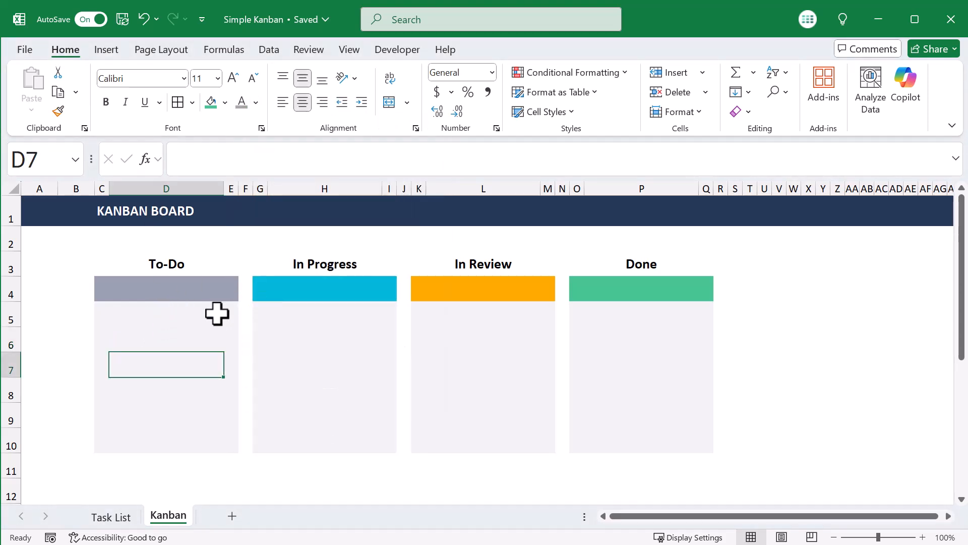
Add an outline border around D6:D7 in the recently used gray-blue color.
click(151, 338)
drag(151, 338, 156, 358)
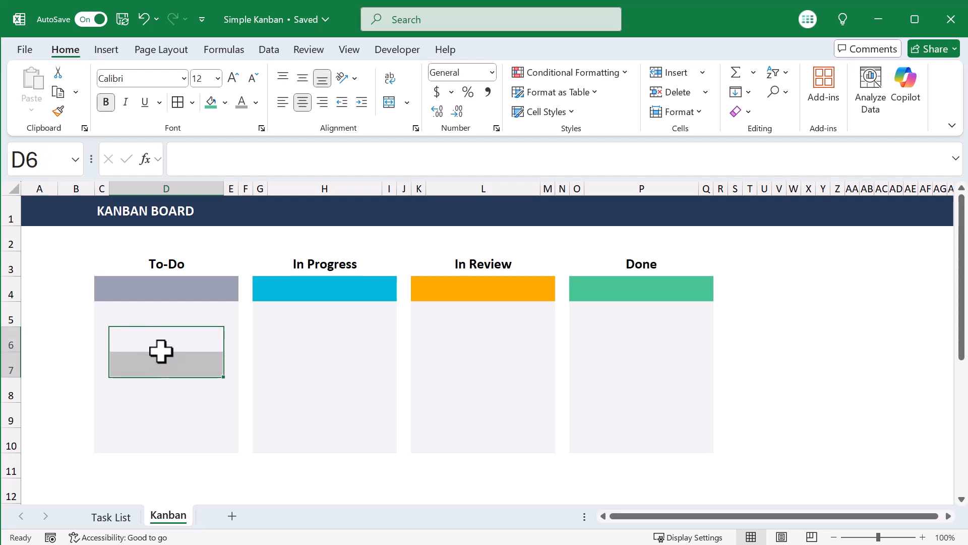
key(ctrl+1)
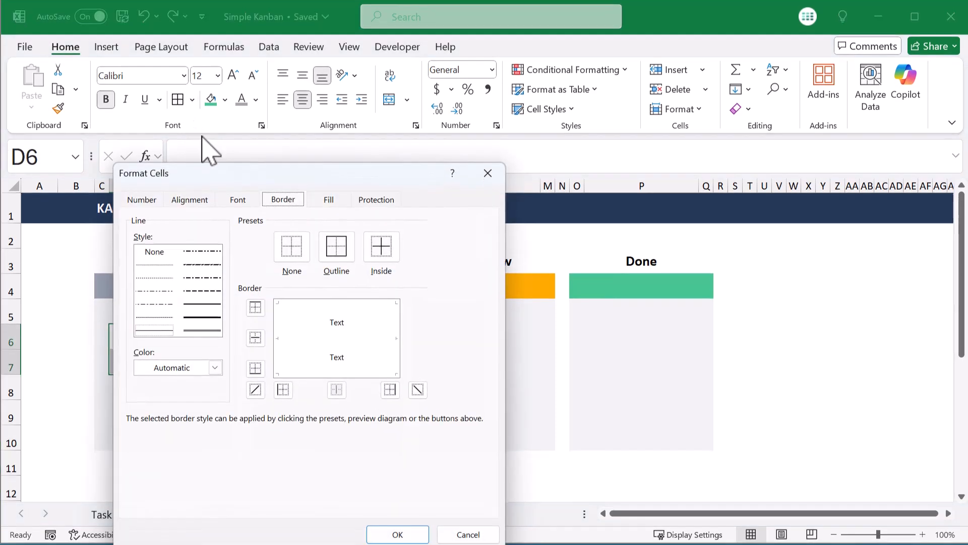
click(199, 276)
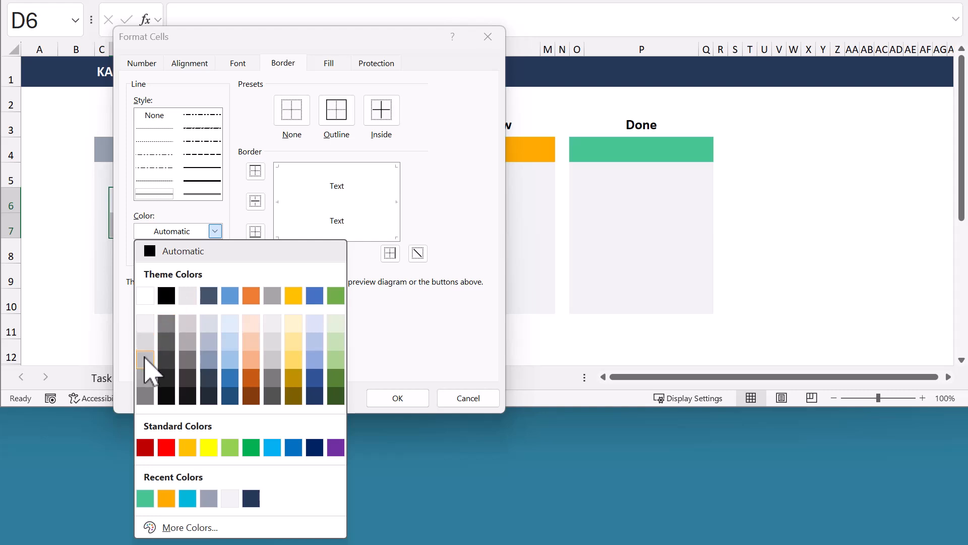
click(208, 499)
click(345, 117)
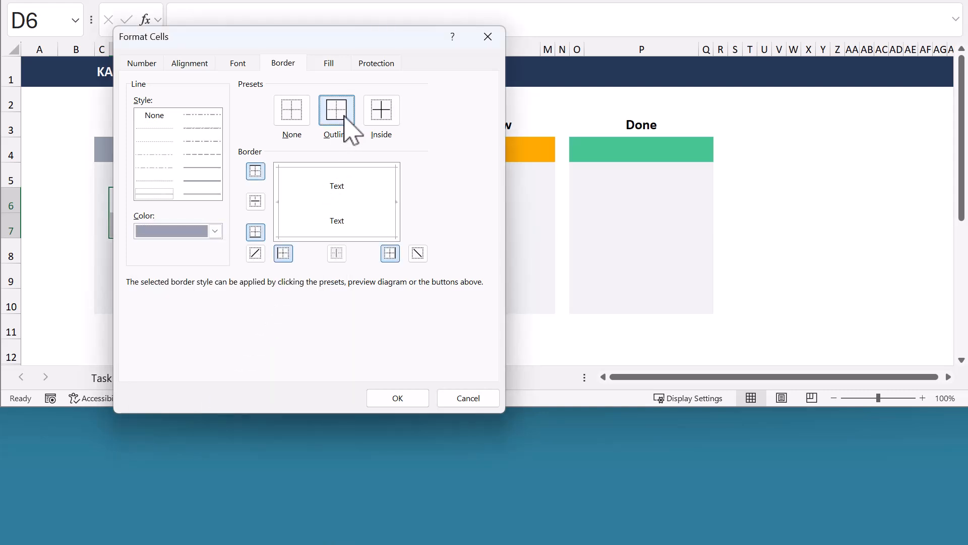
click(401, 396)
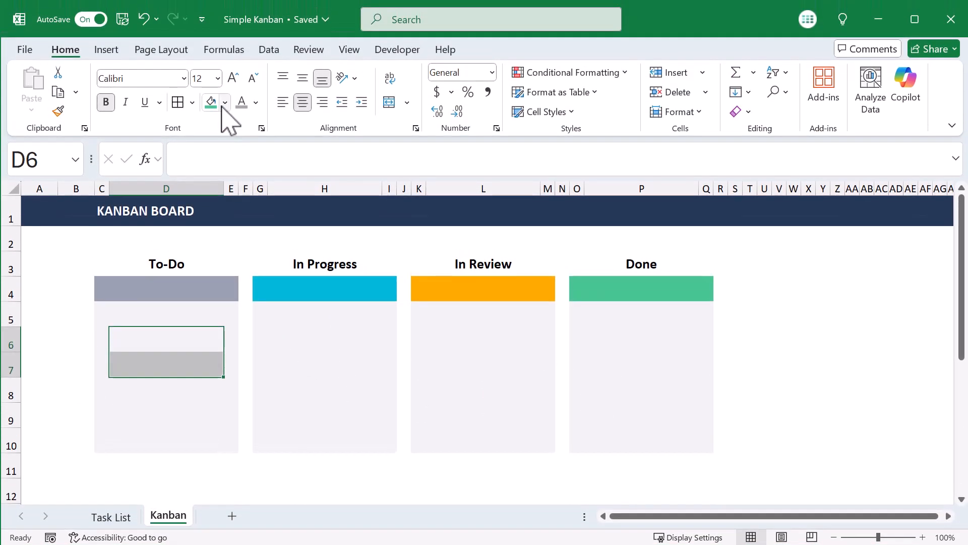
Fill card cells D6:D7 under the To-Do heading with white.
click(225, 103)
click(216, 176)
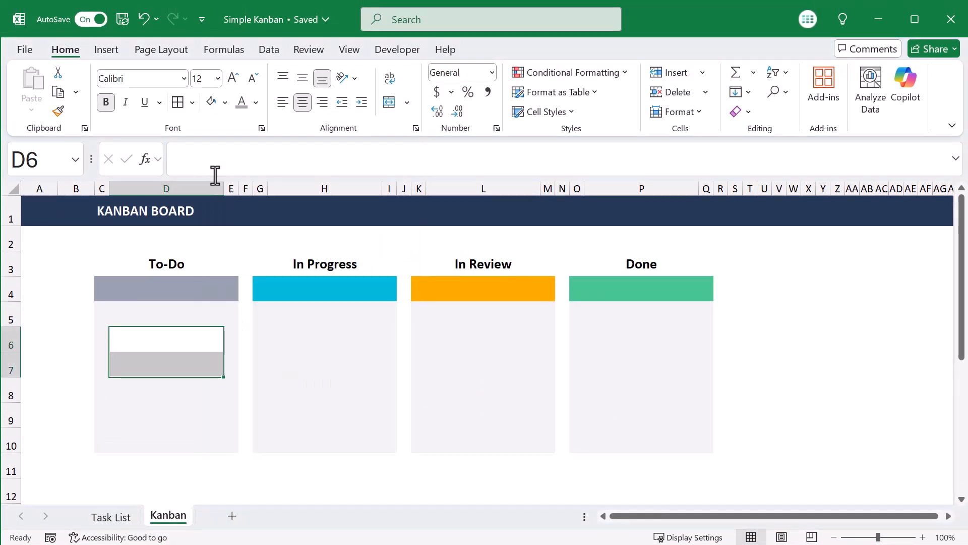
click(155, 415)
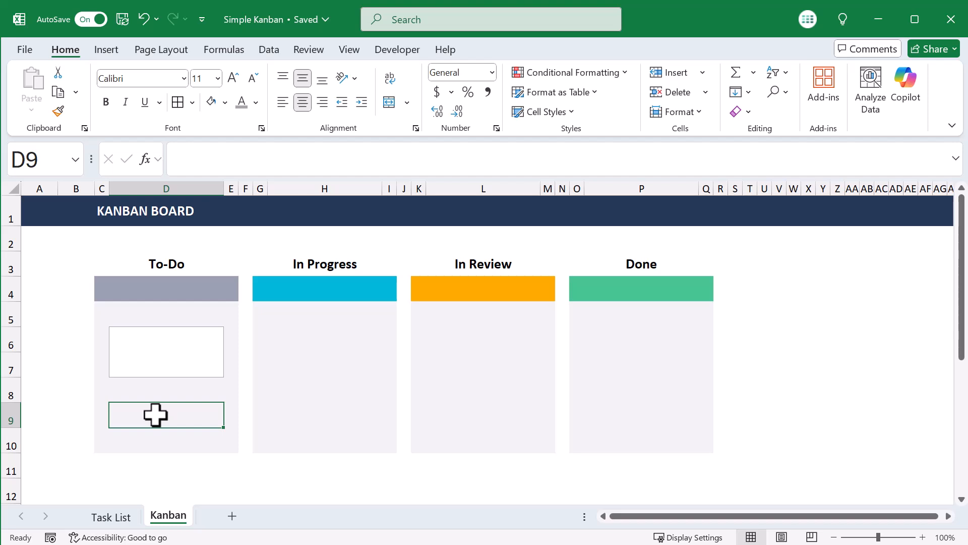
click(177, 339)
Enter the card number 1 in both B6 and B7 beside the first task card.
click(76, 336)
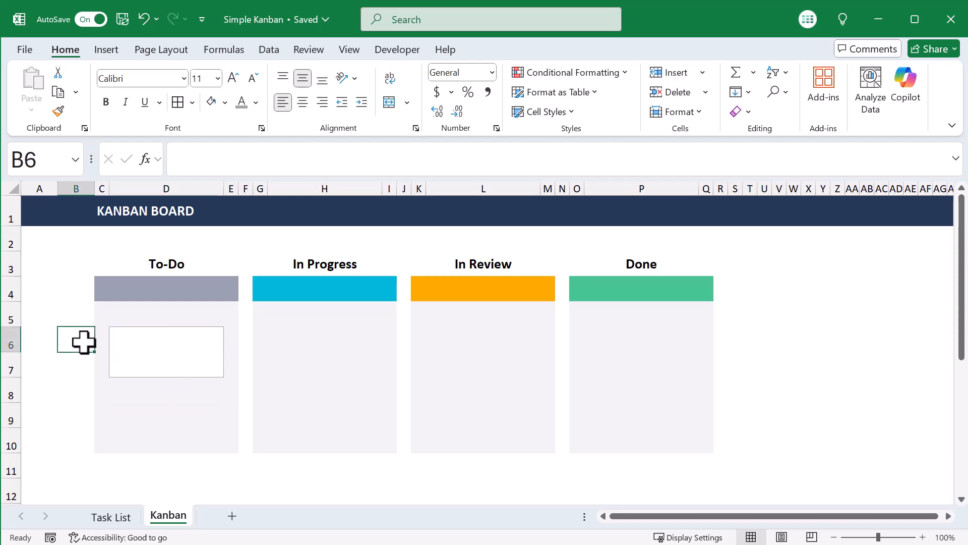
text(1)
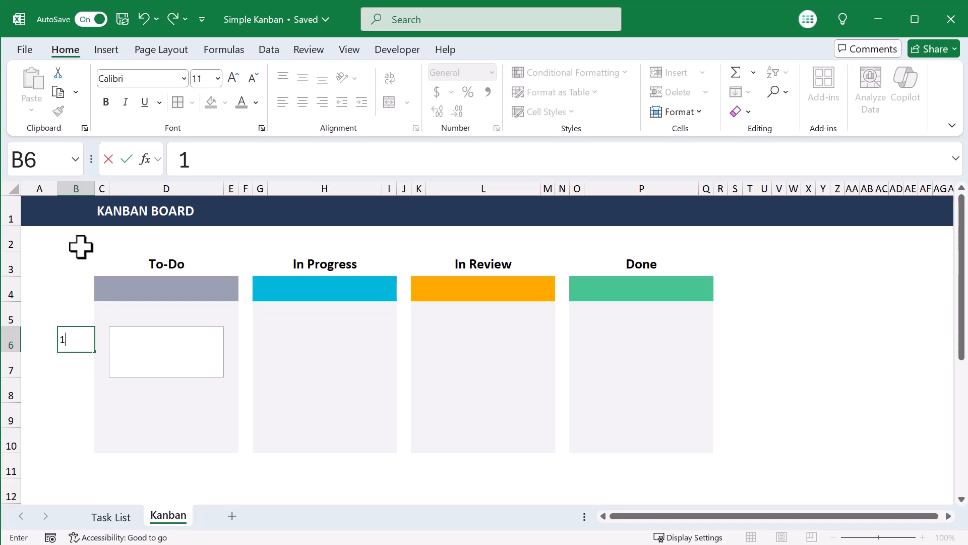
key(Return)
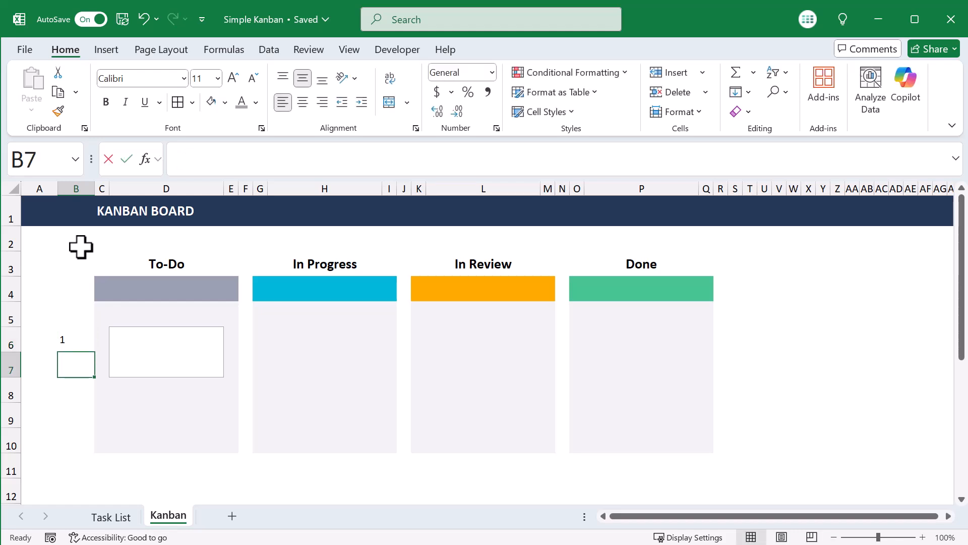
text(1)
key(Return)
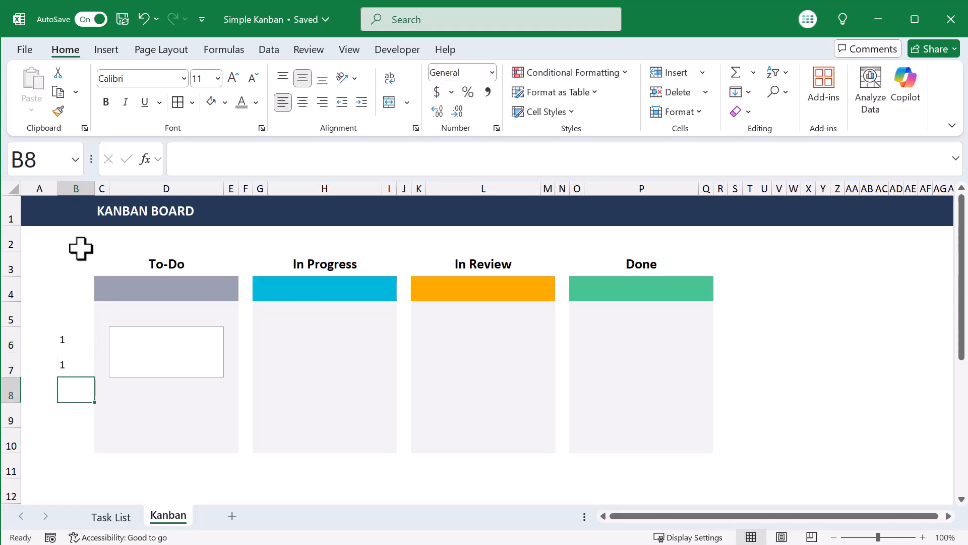
Enter =B6+1 in B9 to number the second card and copy the formula down to B10.
click(76, 419)
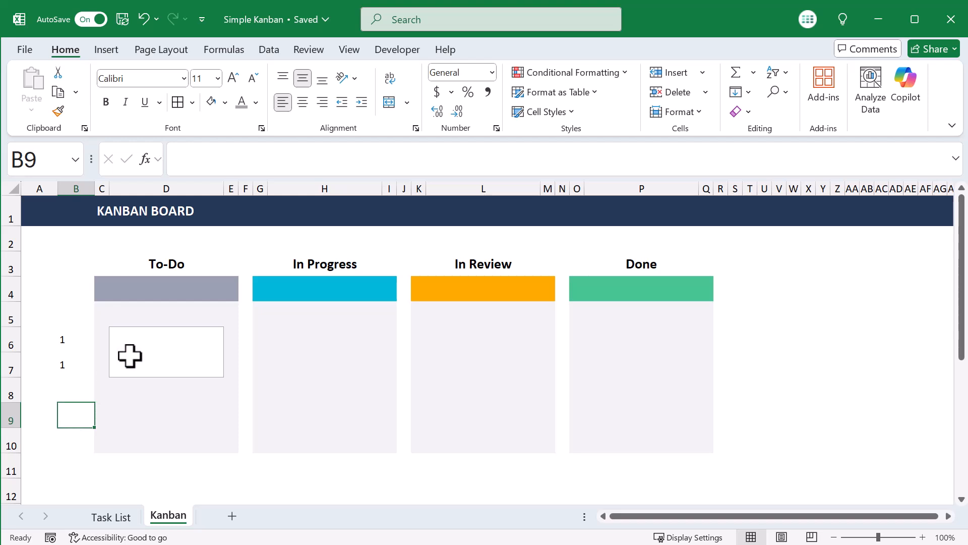
click(319, 160)
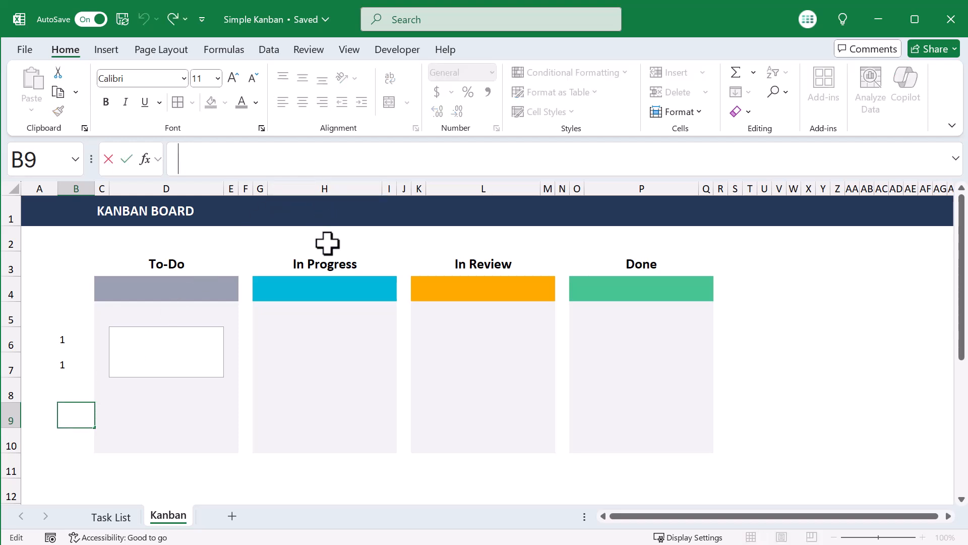
text(=B6+1)
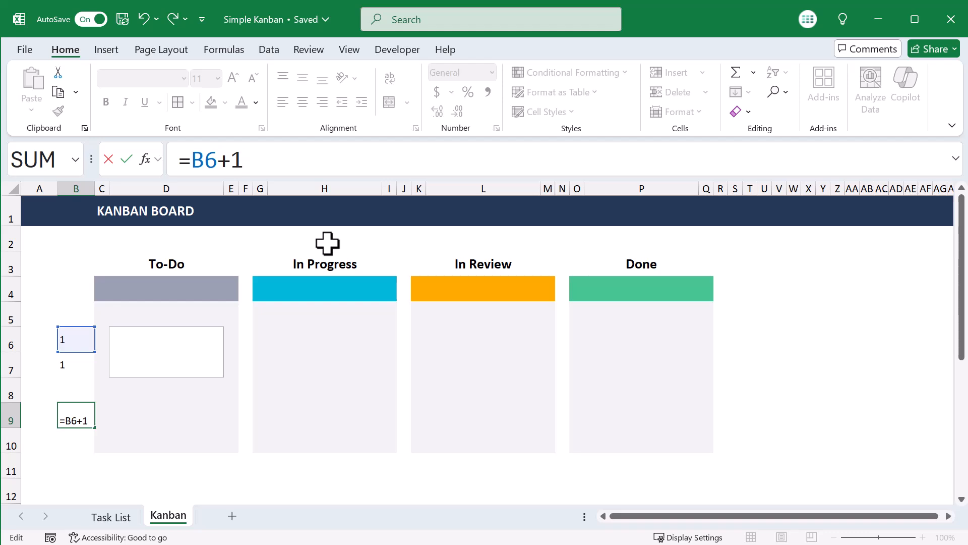
key(Return)
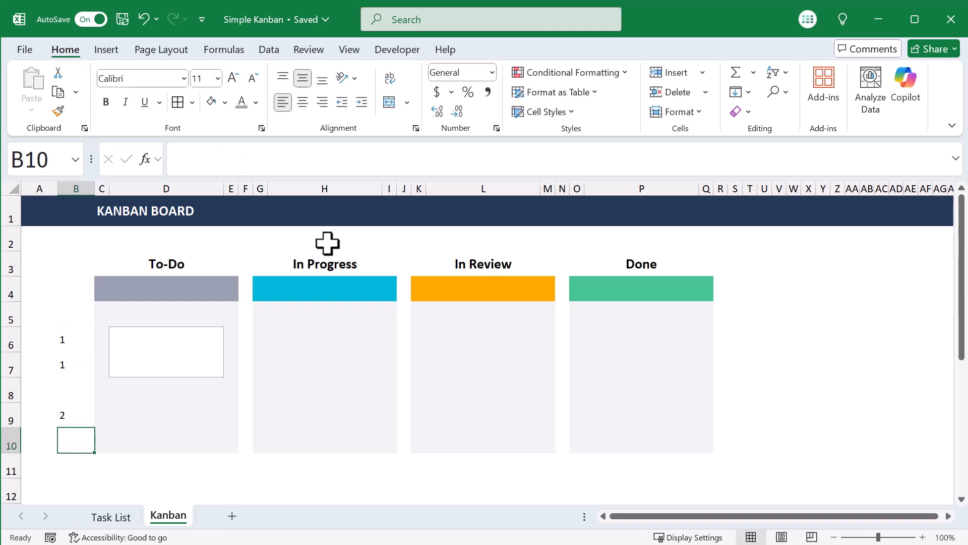
click(86, 418)
drag(95, 428, 95, 449)
click(80, 441)
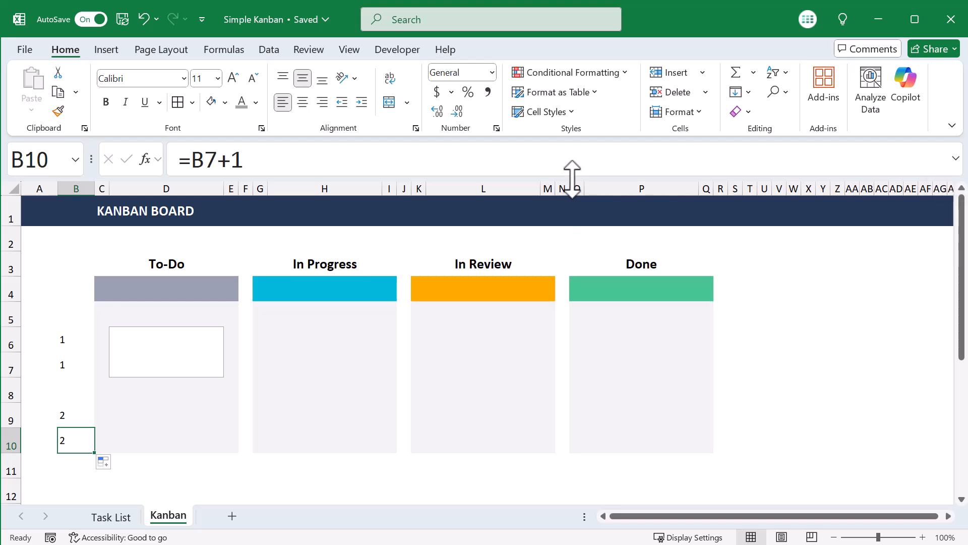
Make the formula bar taller and start the formula in card cell D6 with =IFERROR(INDEX(taskList,.
drag(570, 173, 576, 233)
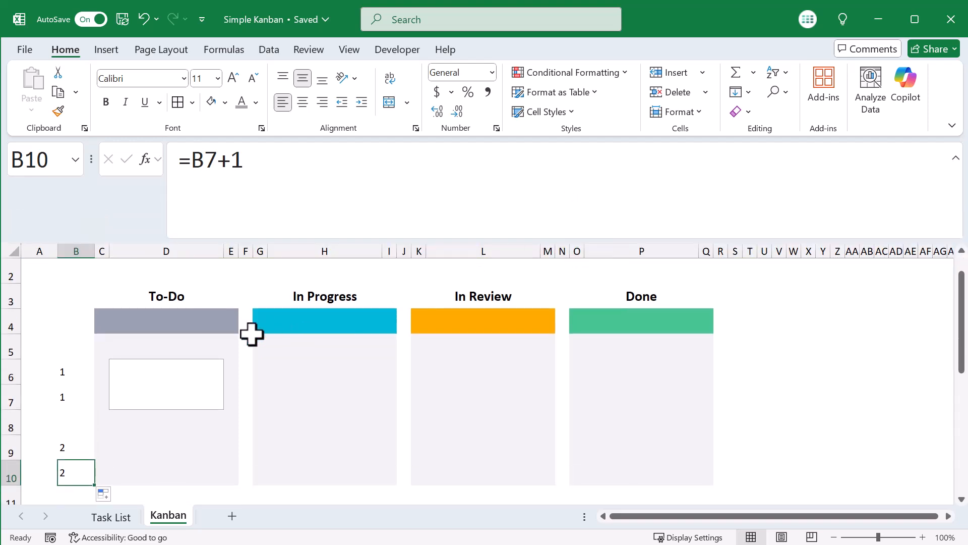
click(153, 376)
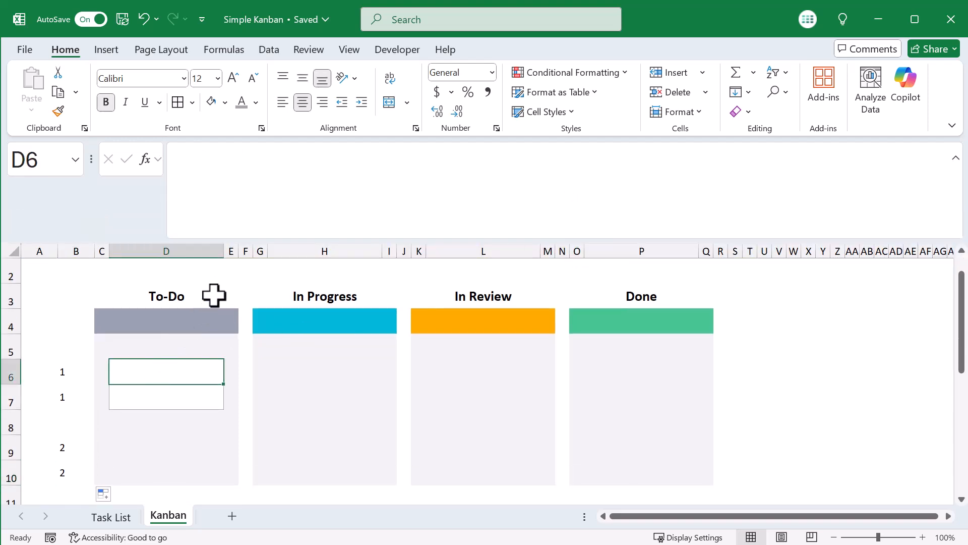
click(309, 169)
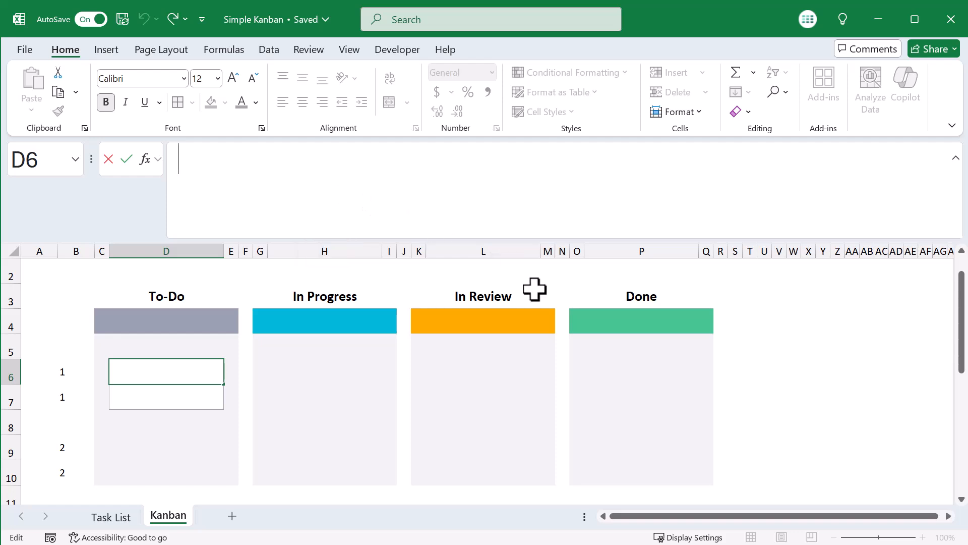
text(=ife)
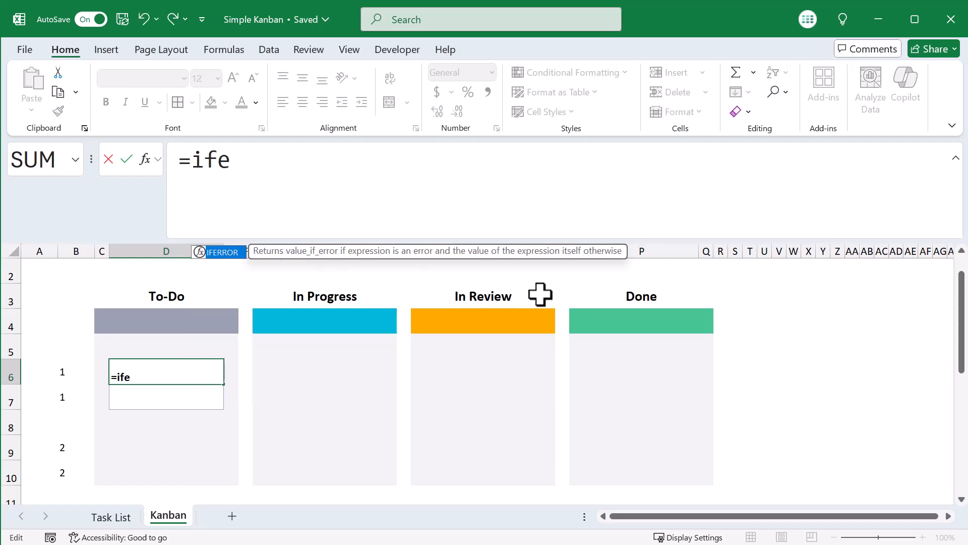
key(Tab)
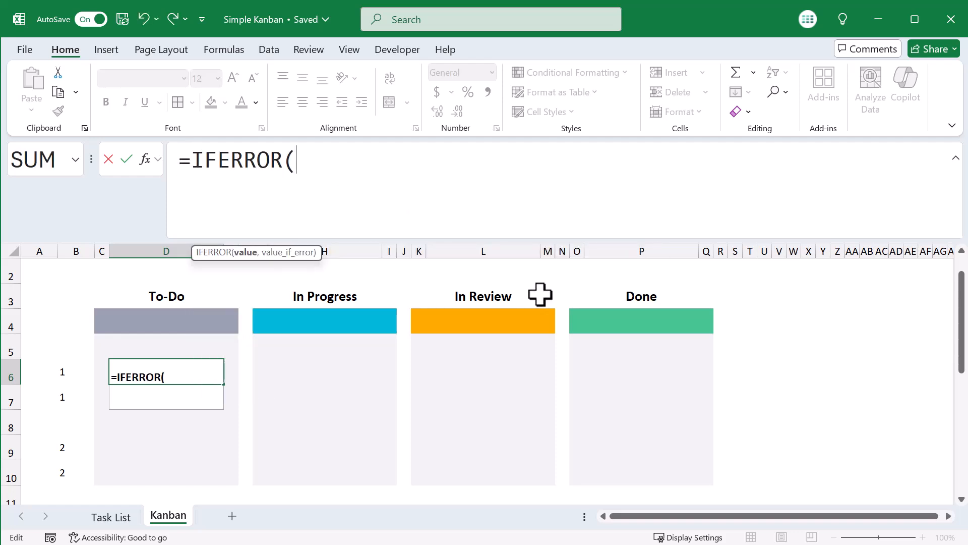
text(in)
key(Tab)
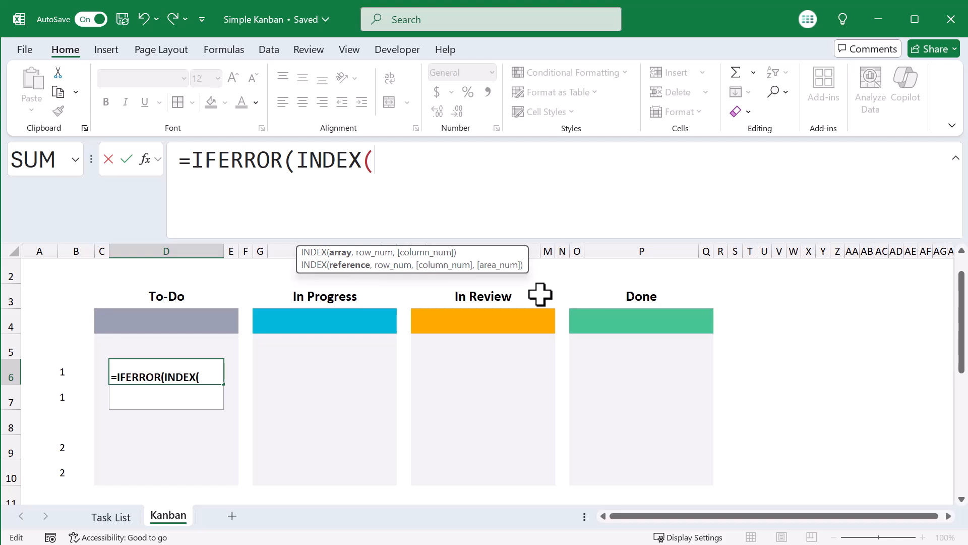
text(task)
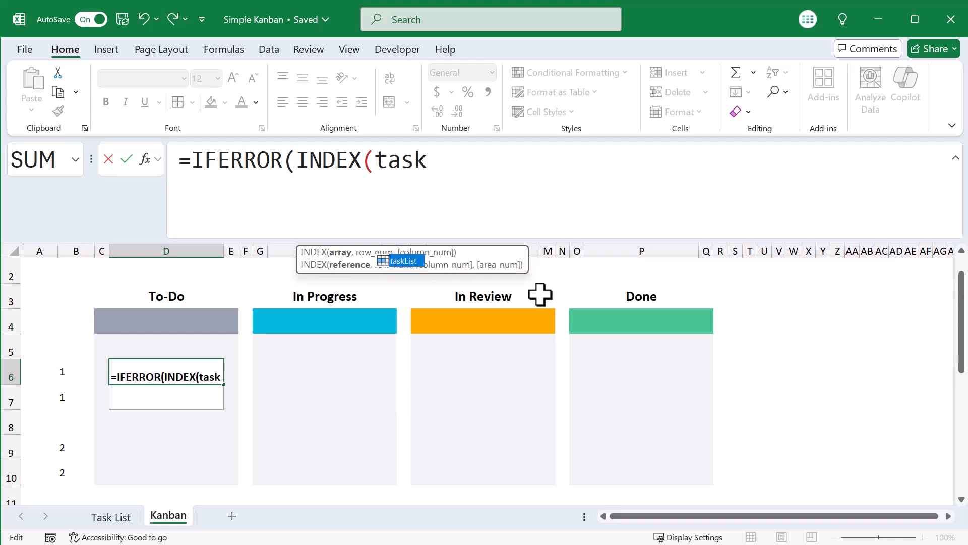
key(Tab)
text(,)
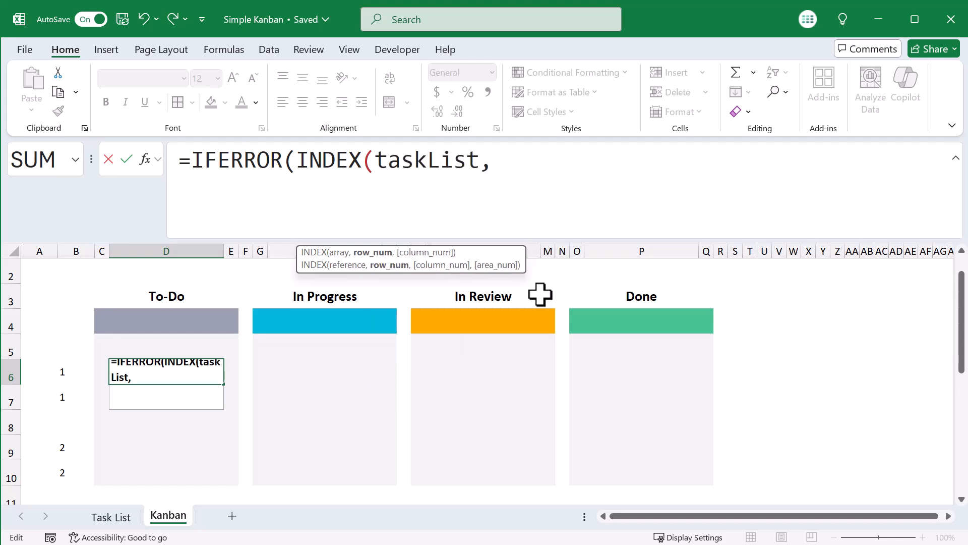
Add a MATCH function as the INDEX row number in D6's formula, starting its lookup value with $B6.
text(mat)
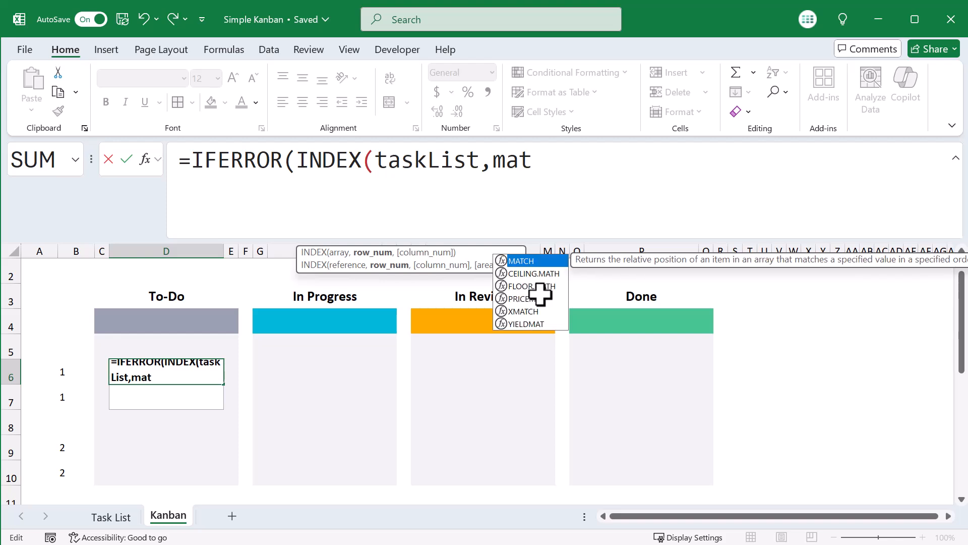
key(Tab)
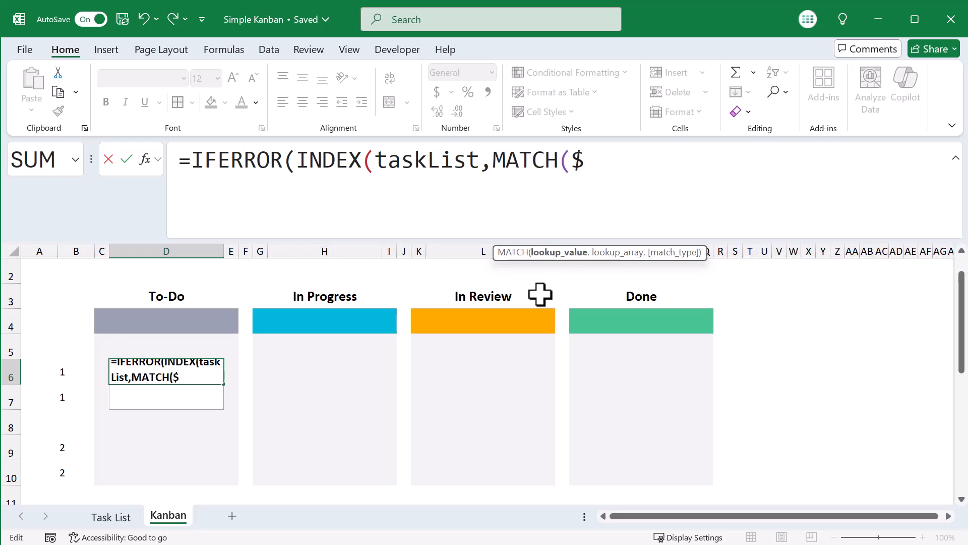
text($B6)
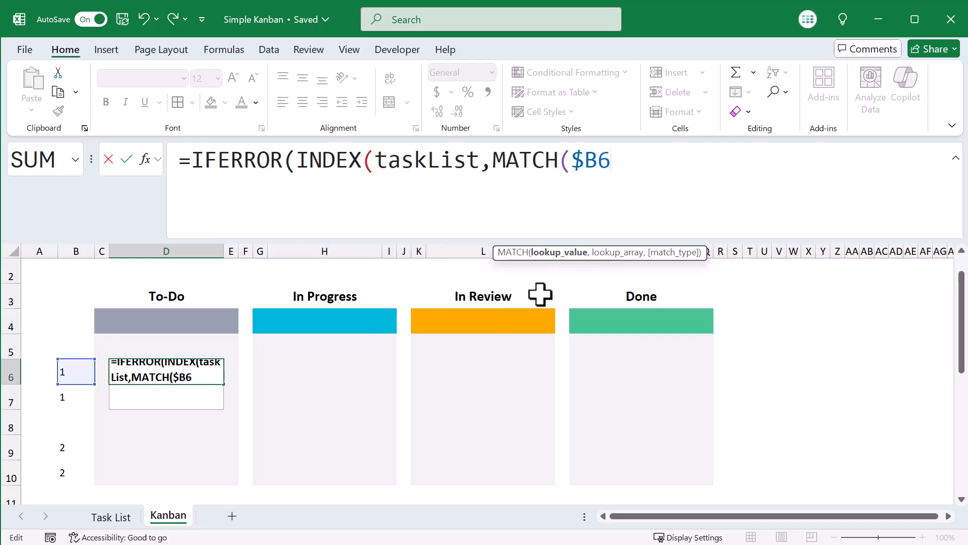
Extend the MATCH lookup value in D6's formula with +VLOOKUP(D$3,statusTable,2,FALSE).
text(+vloo)
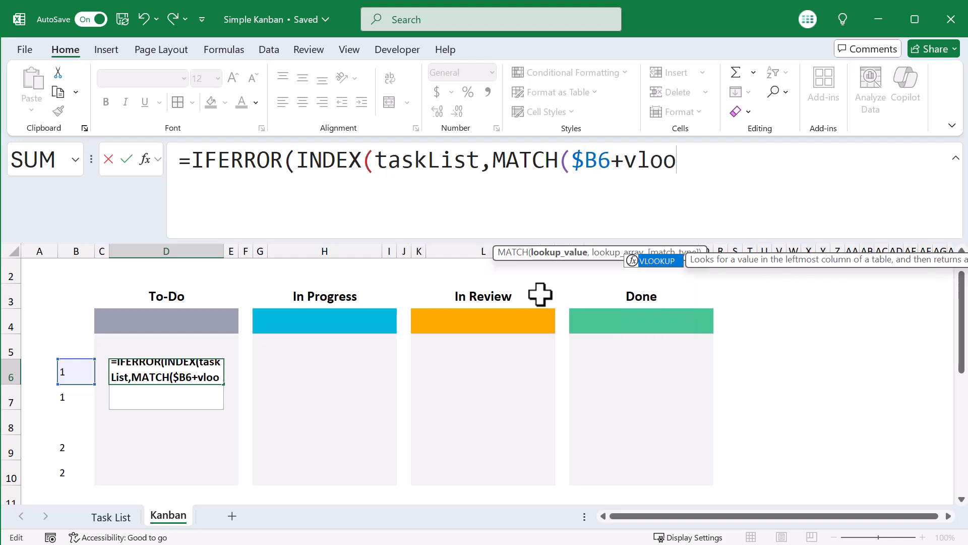
key(Tab)
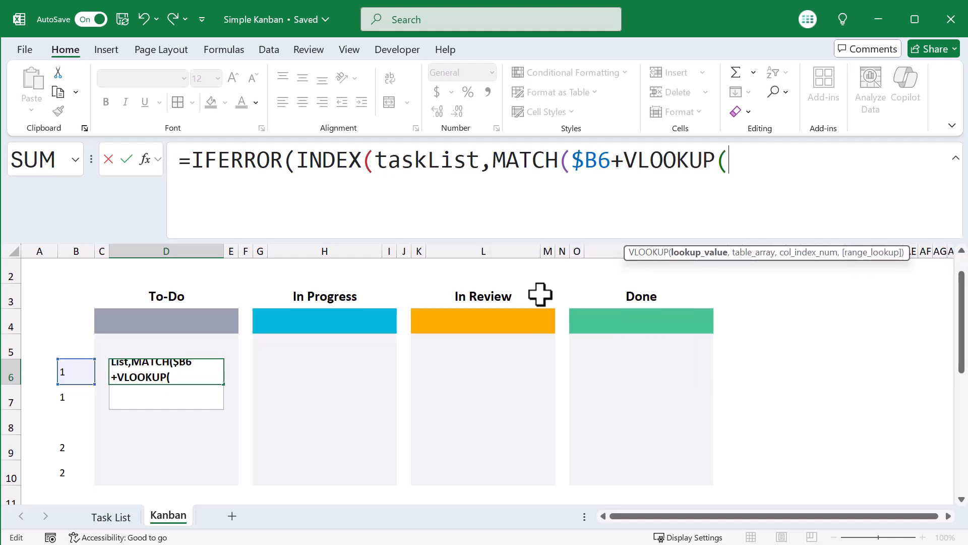
text(D$3)
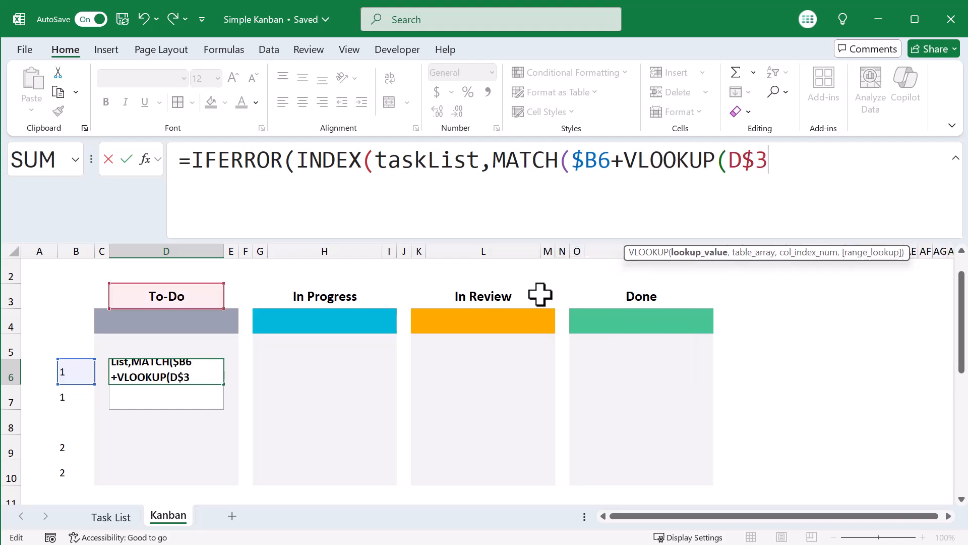
text(,)
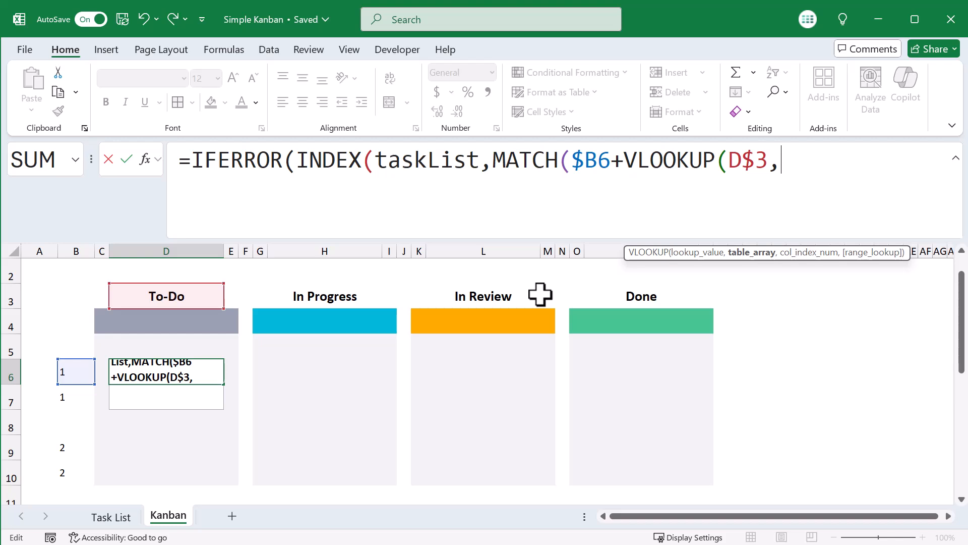
text(statust)
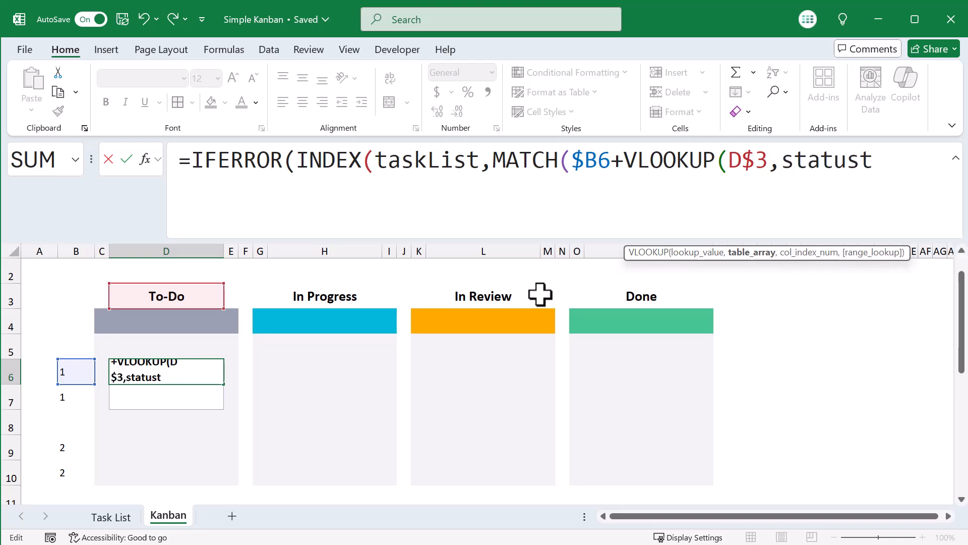
key(Tab)
text(,2)
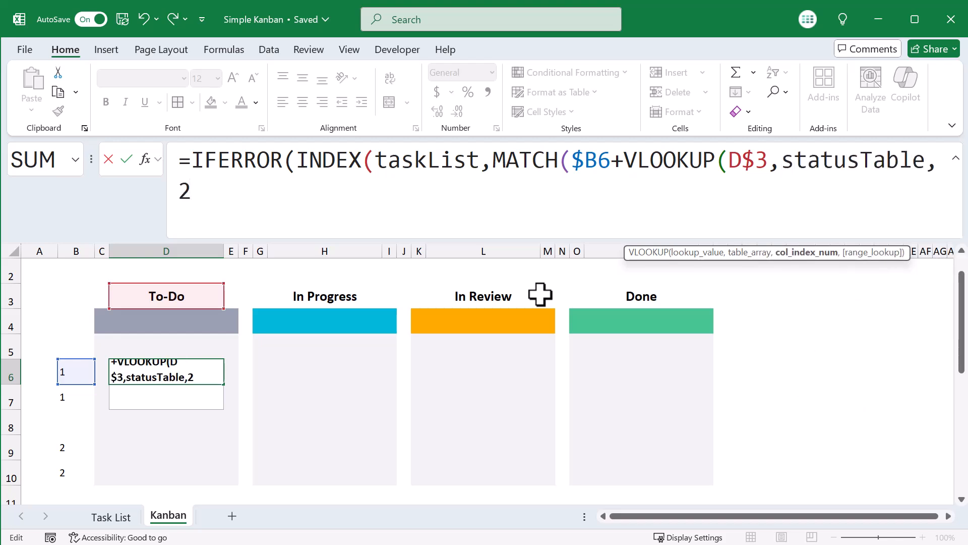
text(,fal)
key(Tab)
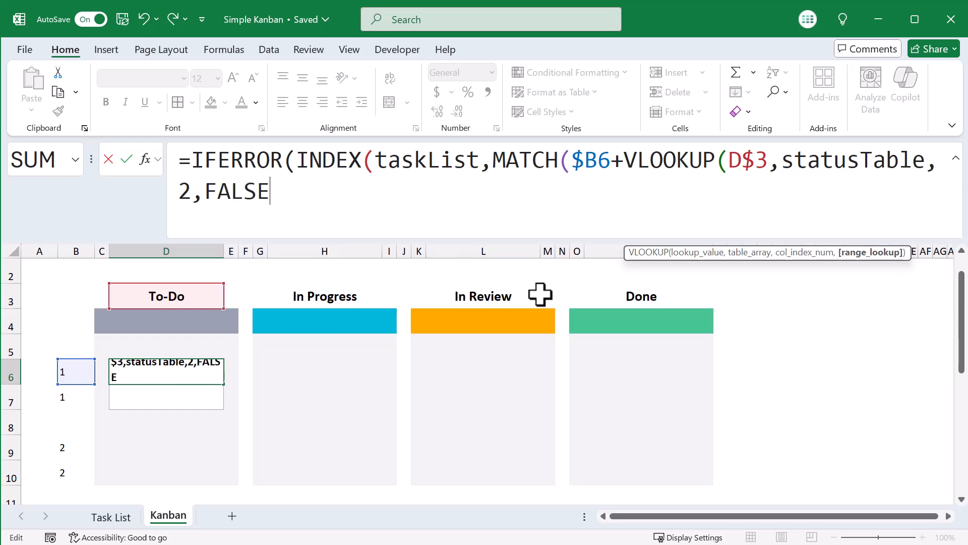
text())
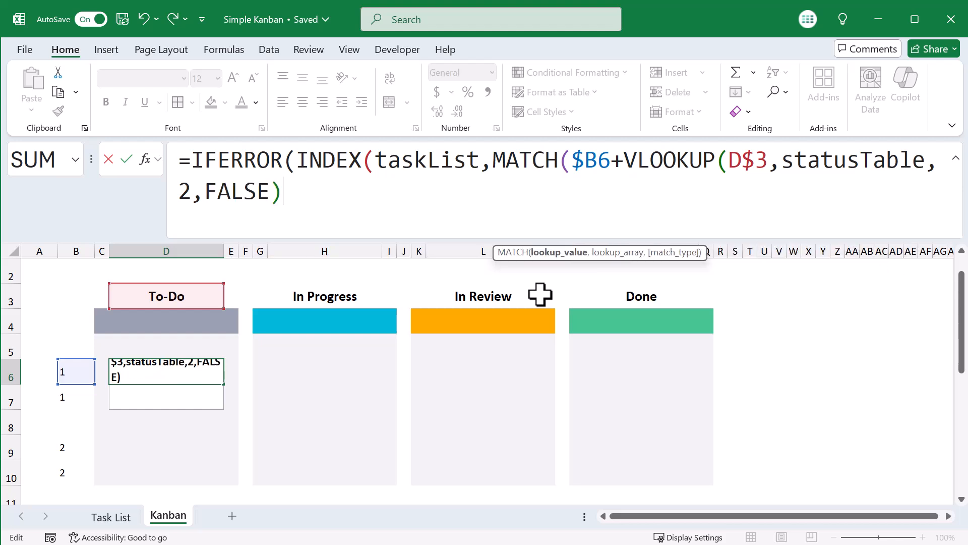
Finish D6's formula with lookupList as the MATCH lookup array, match type 0 and "" as the IFERROR fallback.
text(,)
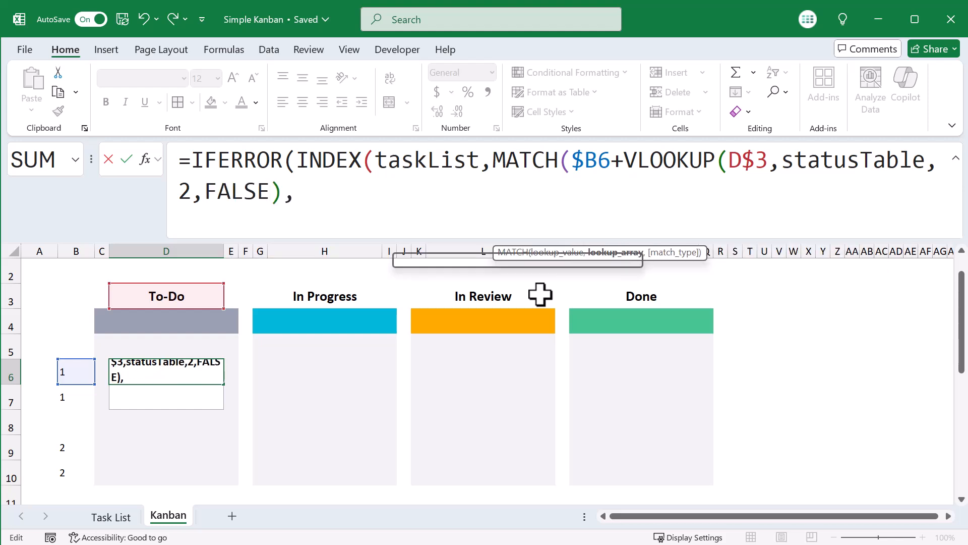
text(look)
key(Tab)
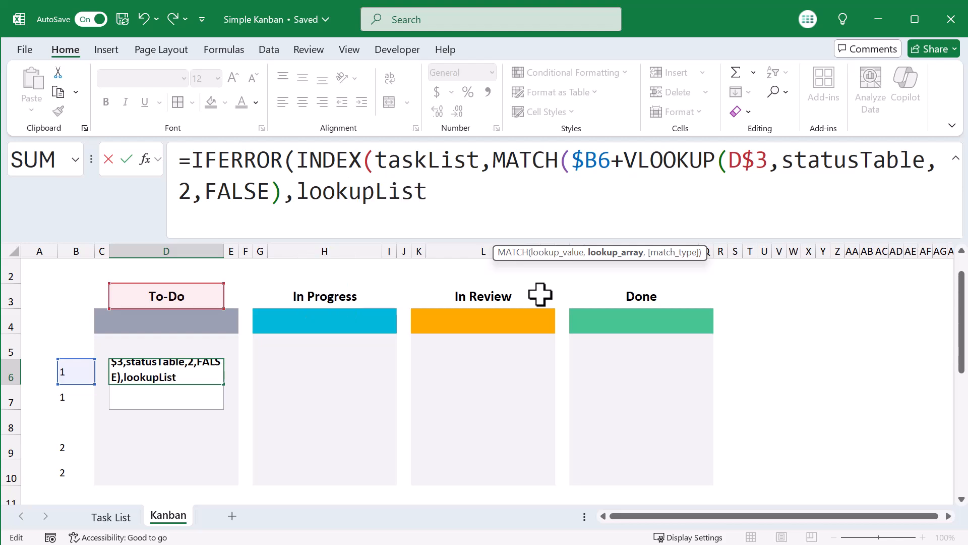
text(,0)
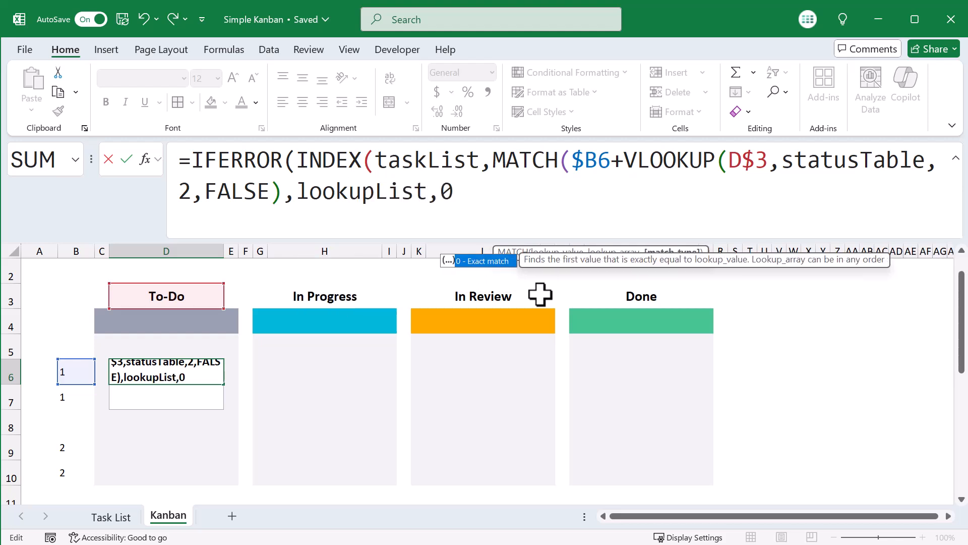
text()))
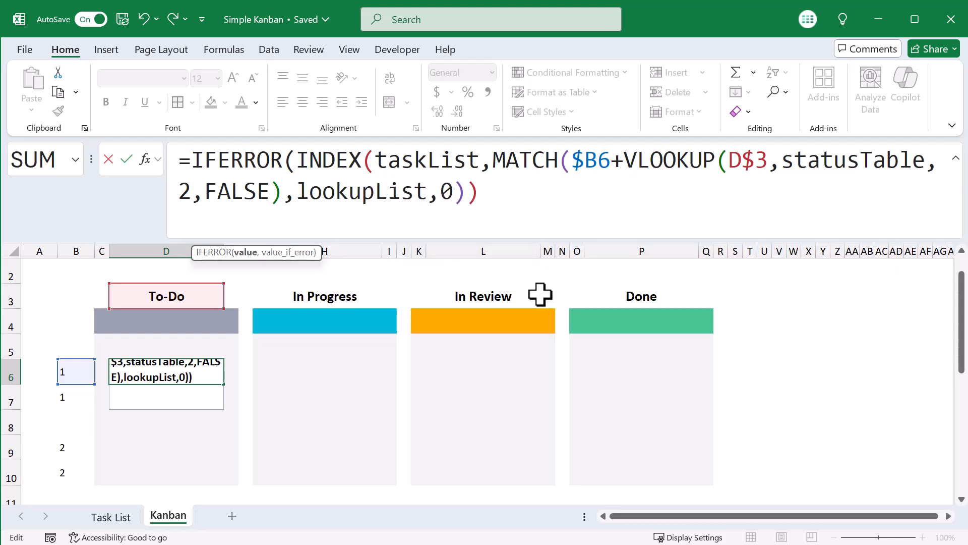
text(,)
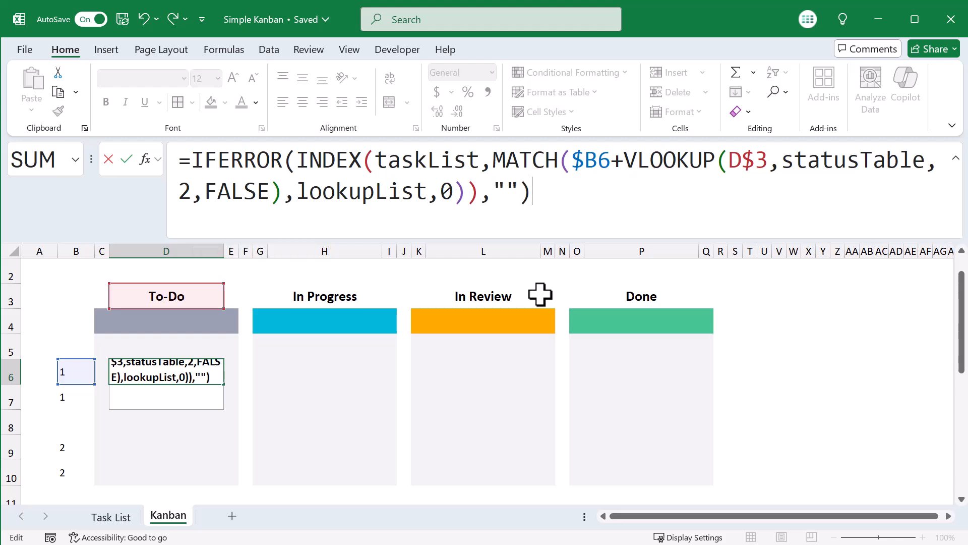
key(Return)
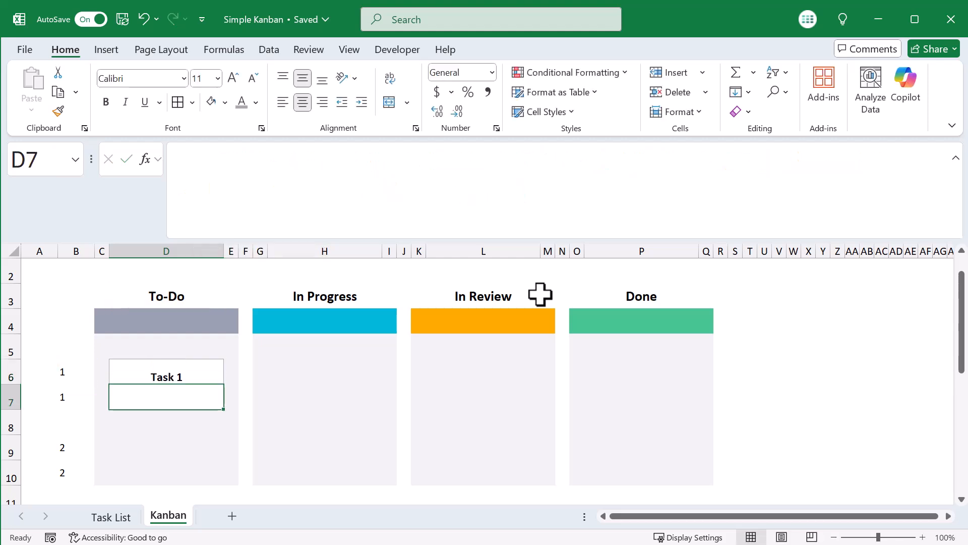
Reuse D6's formula text unchanged in D7, except for replacing taskList with assigneeList as the INDEX array.
click(196, 375)
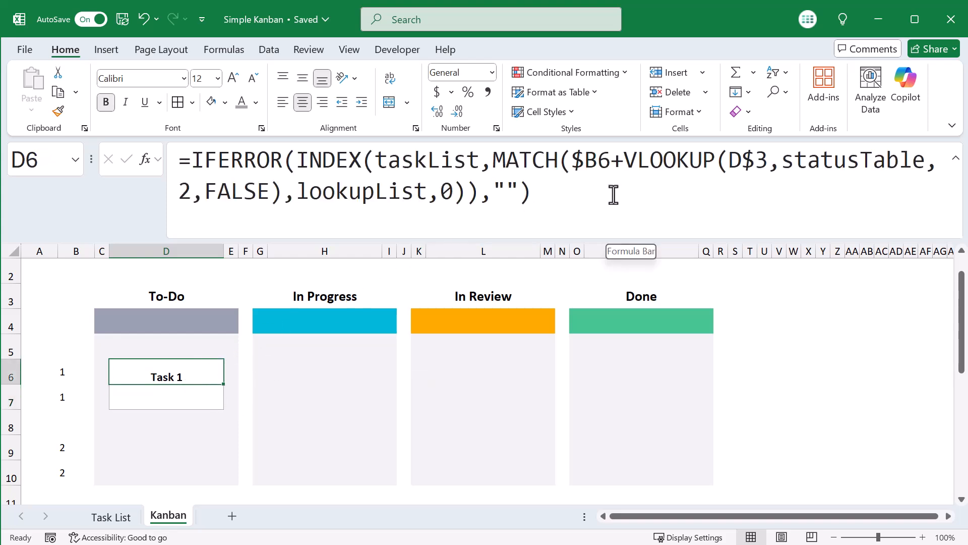
drag(530, 194, 166, 162)
key(ctrl+c)
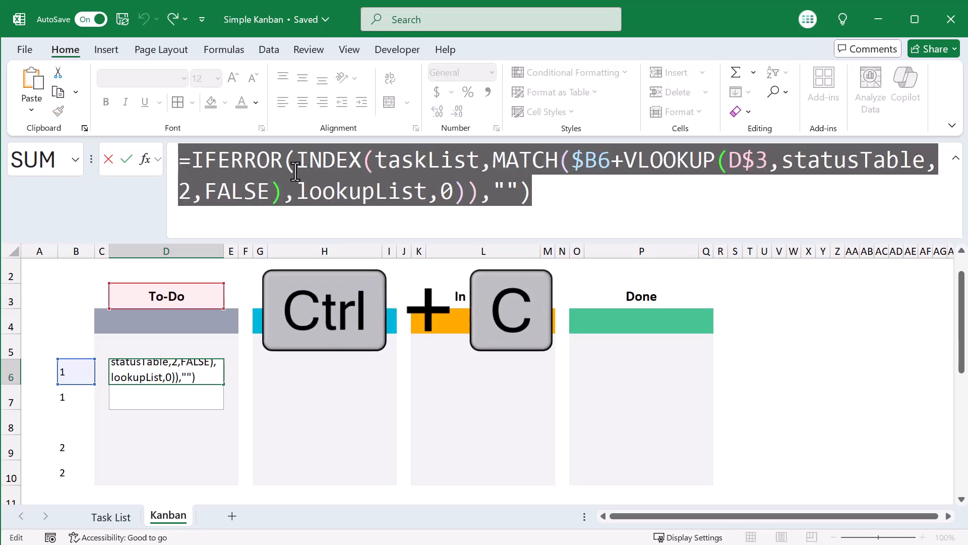
key(Return)
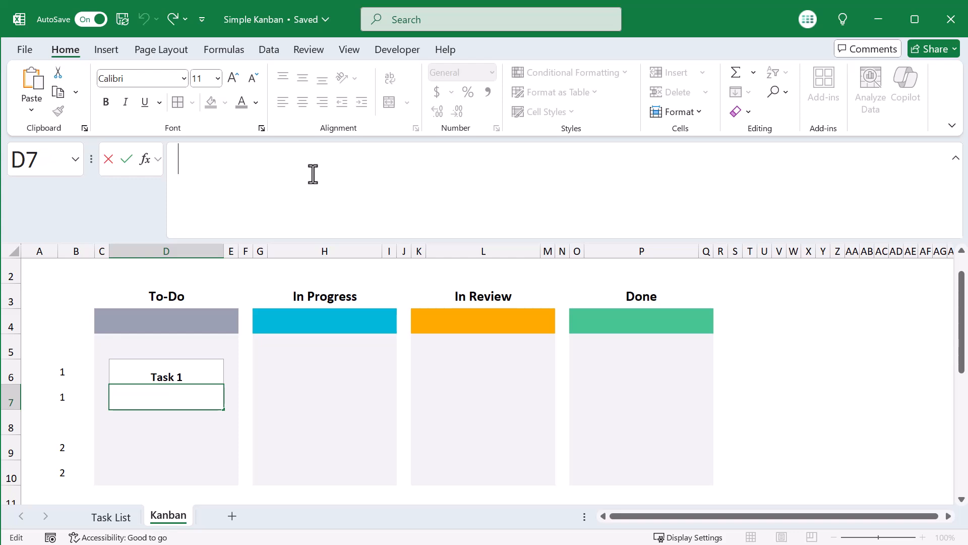
key(ctrl+v)
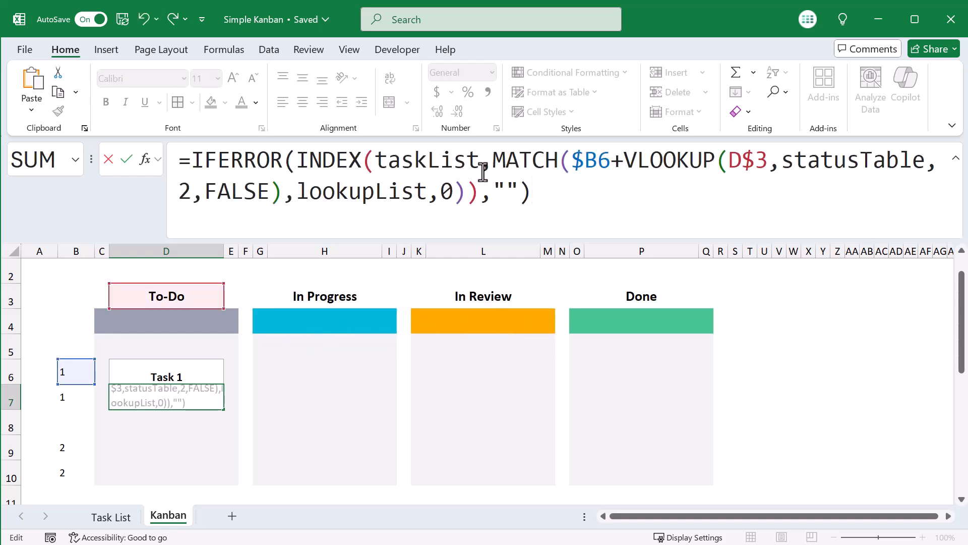
drag(481, 162, 375, 162)
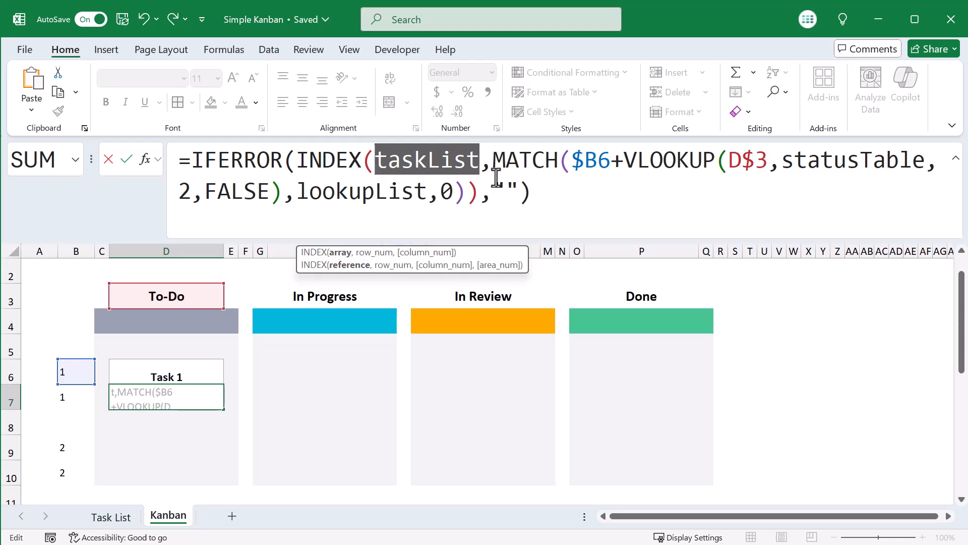
text(assigneeList)
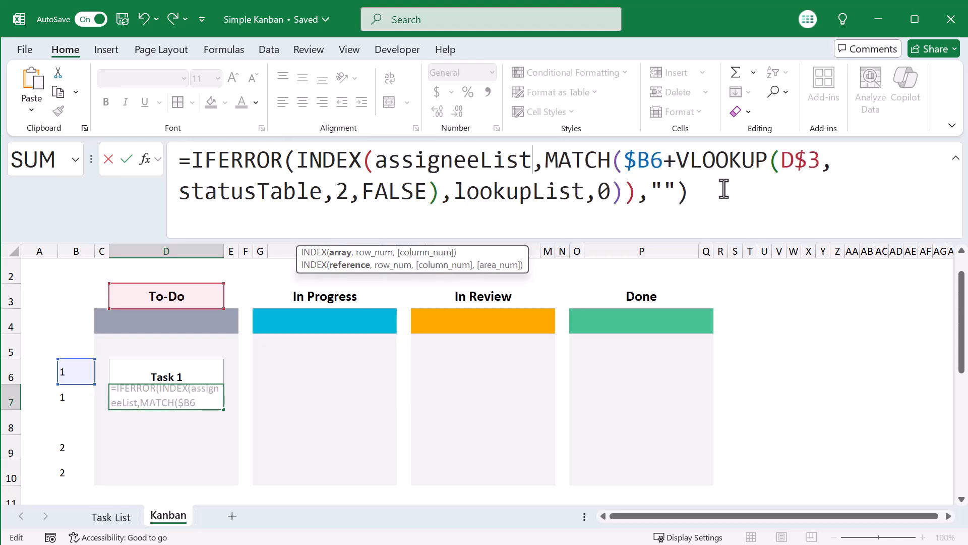
key(Return)
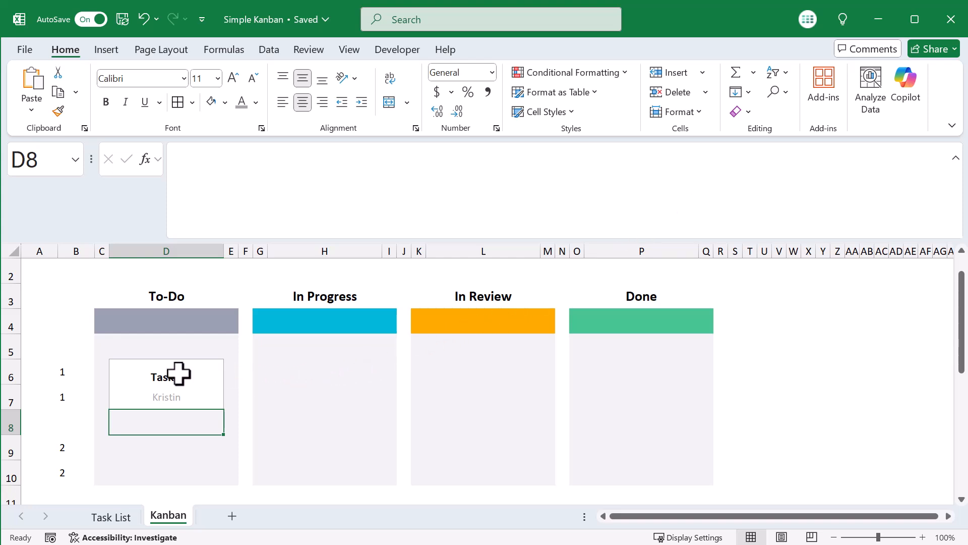
Copy the To-Do card D6:D7 to H6, L6 and P6 for the In Progress, In Review and Done columns.
drag(178, 373, 177, 395)
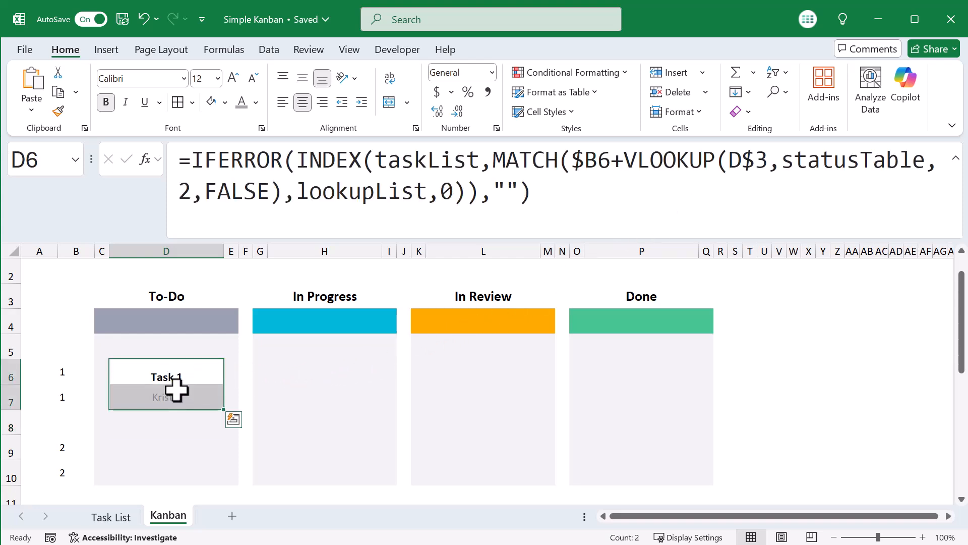
key(ctrl+c)
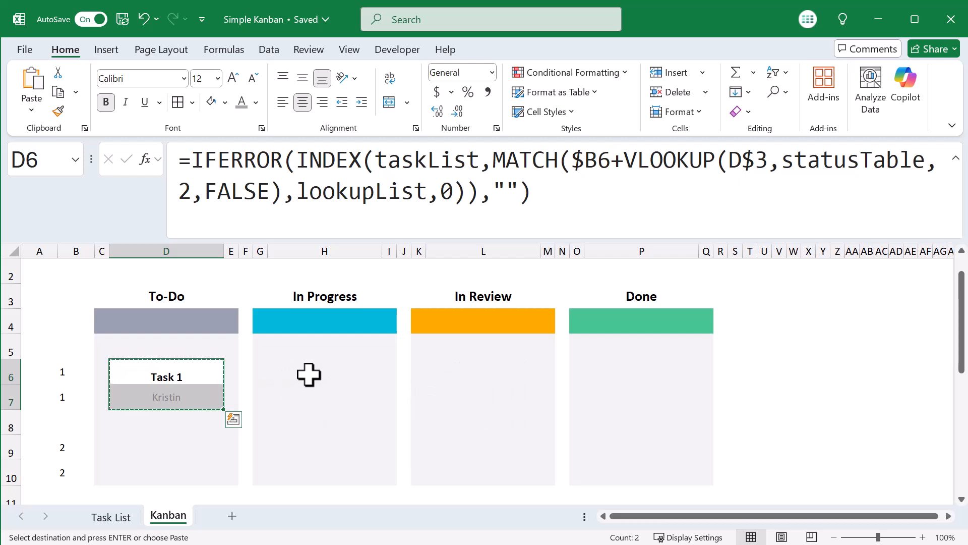
click(309, 375)
key(ctrl+v)
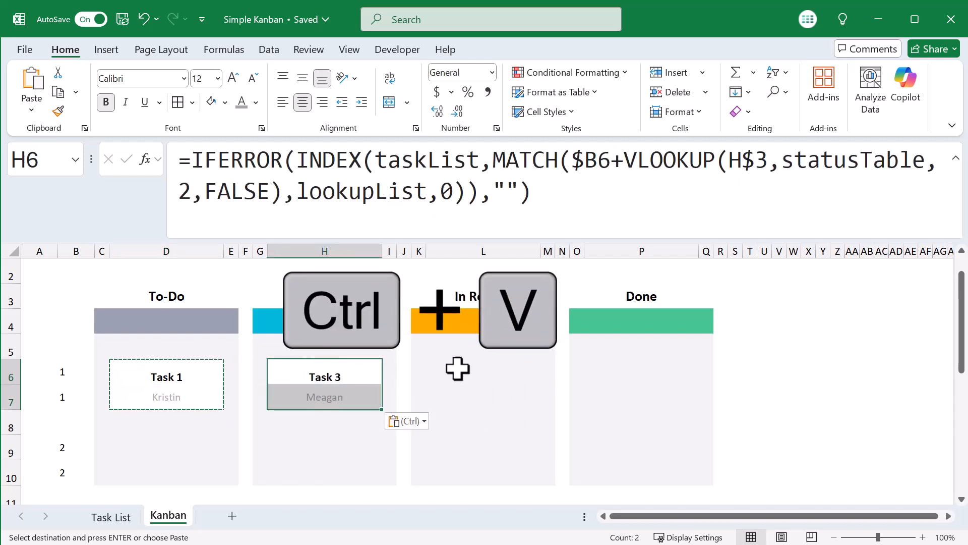
click(473, 368)
key(ctrl+v)
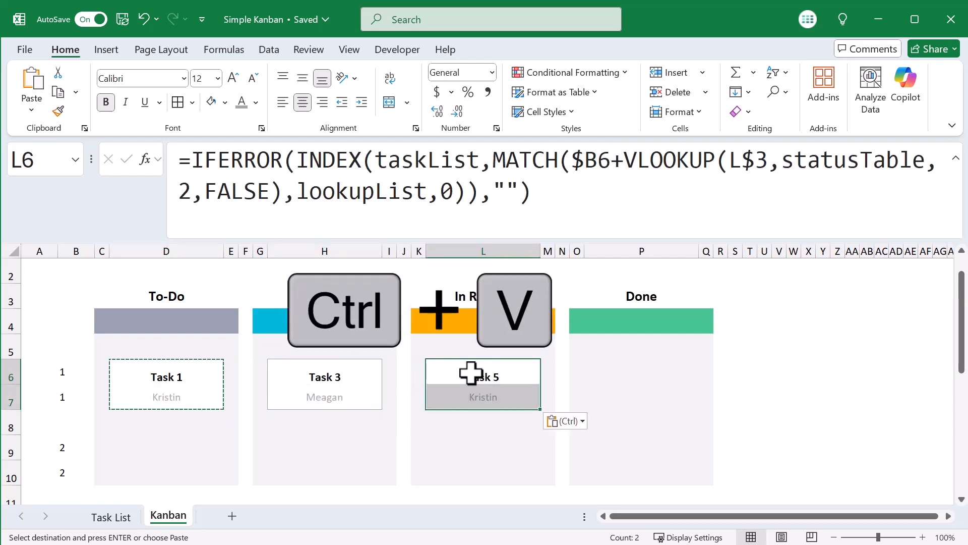
click(618, 372)
key(ctrl+v)
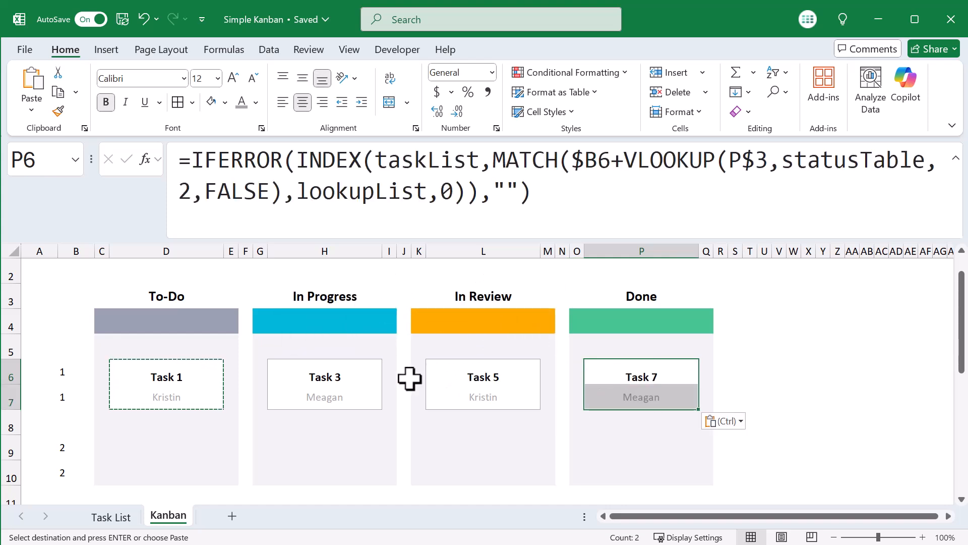
Give the In Progress card H6:H7 an outline border in the recent light blue that matches its header bar.
click(353, 381)
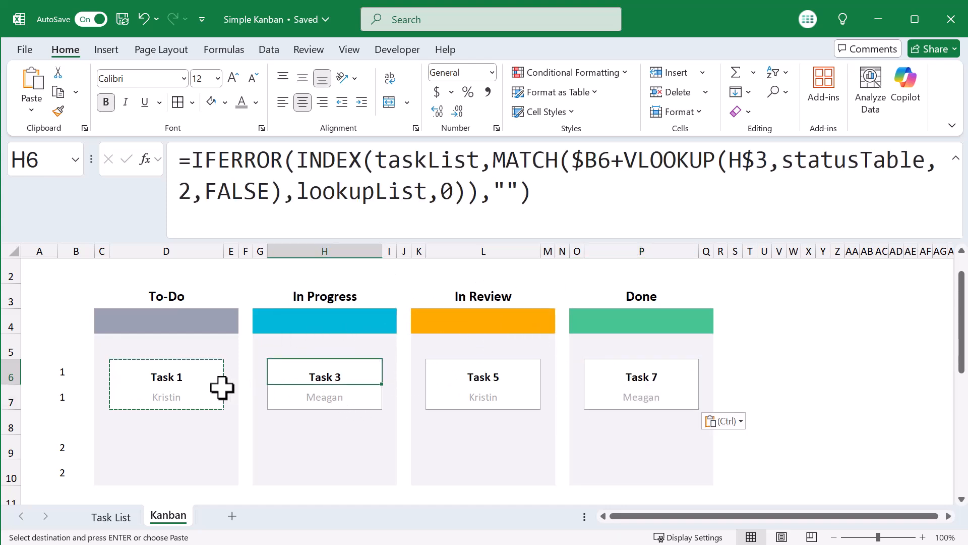
drag(288, 379, 284, 399)
key(ctrl+1)
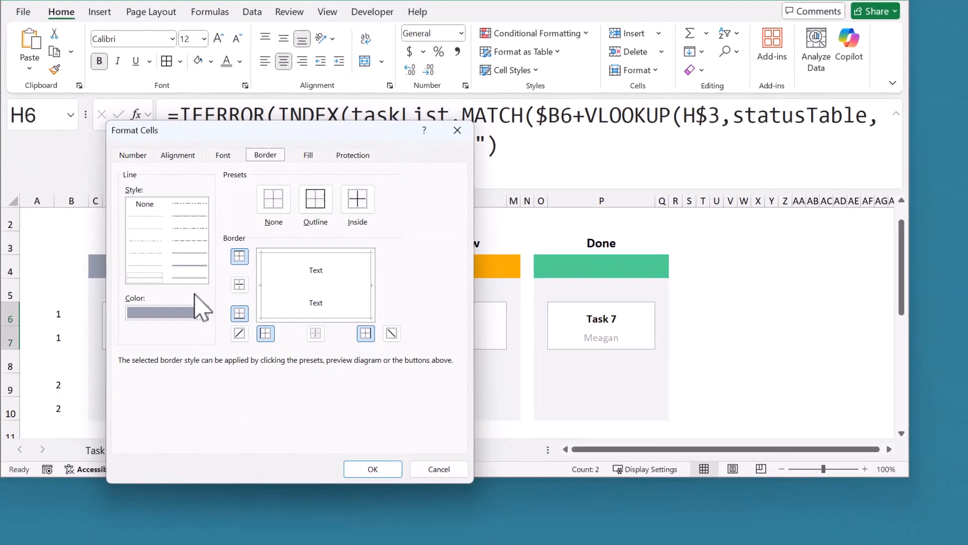
click(215, 370)
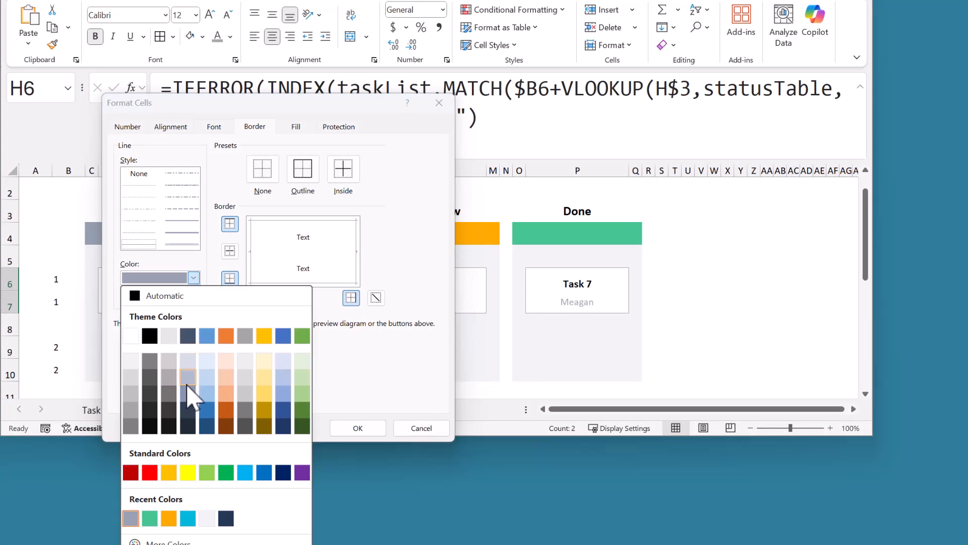
click(188, 518)
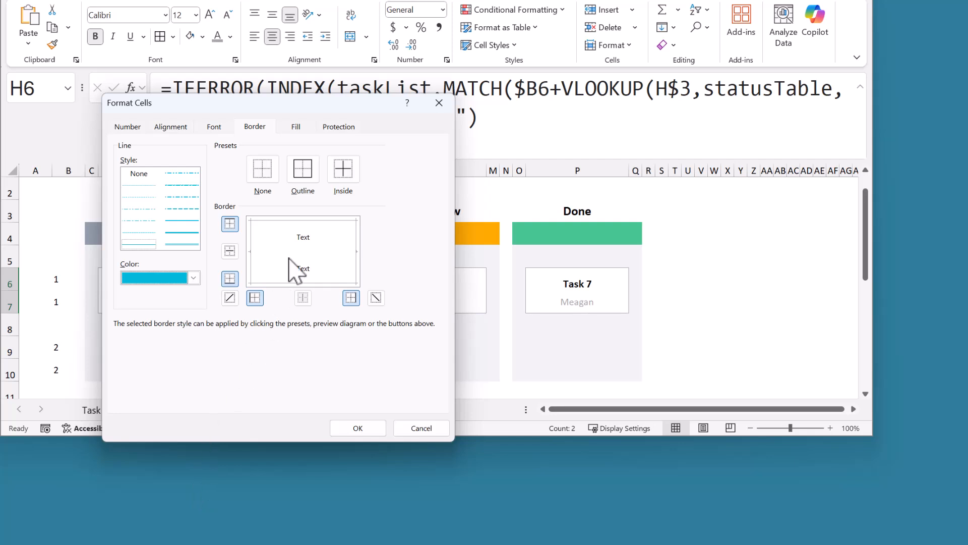
click(306, 172)
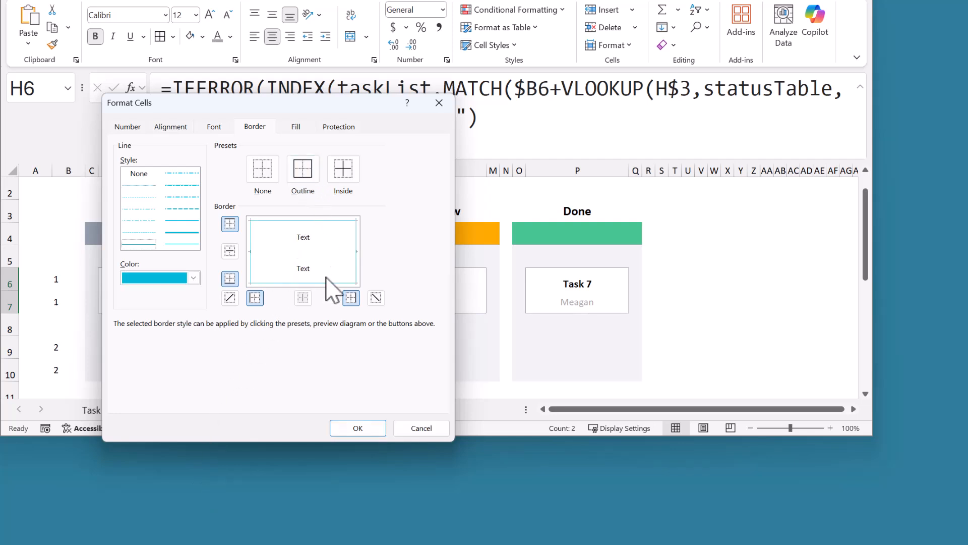
click(346, 430)
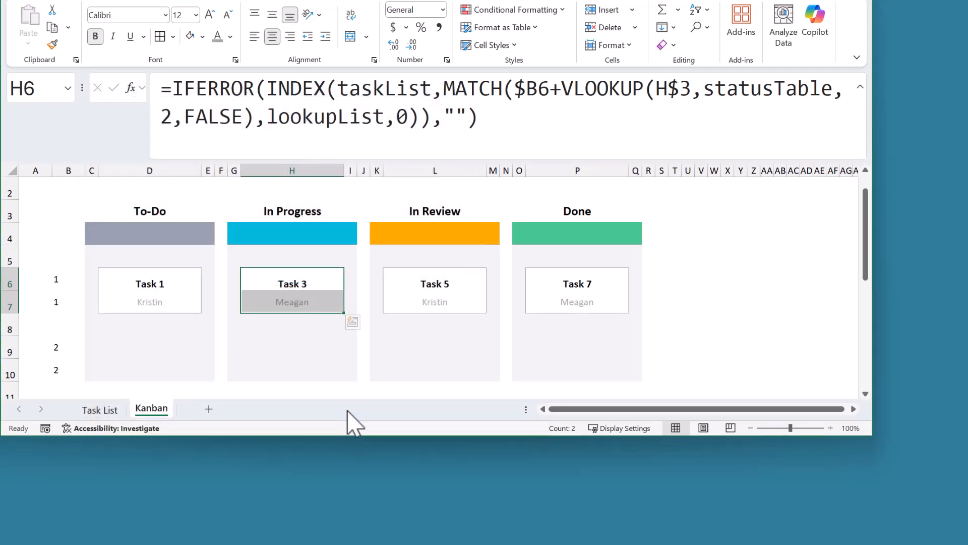
Give the In Review card L6:L7 an outline border in the recent orange that matches its header bar.
drag(401, 282, 403, 301)
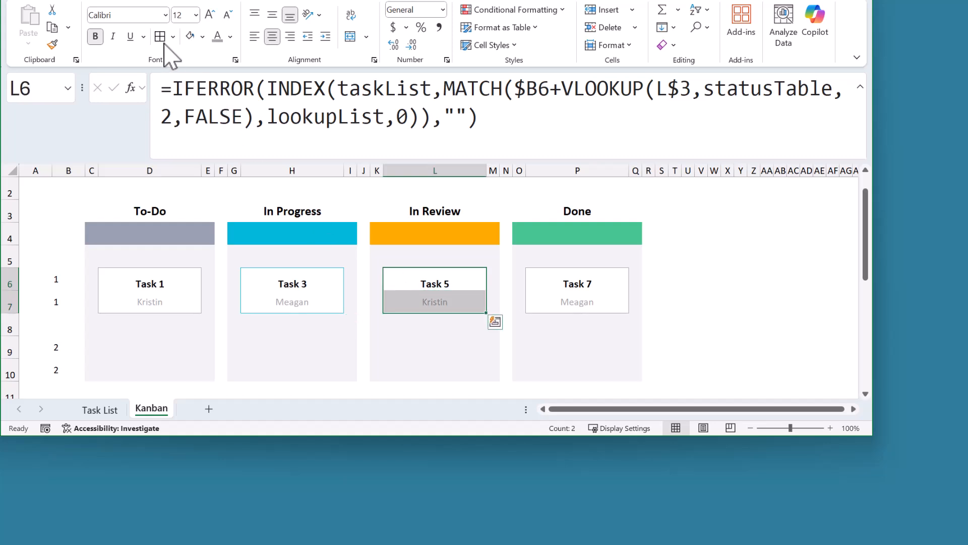
key(ctrl+1)
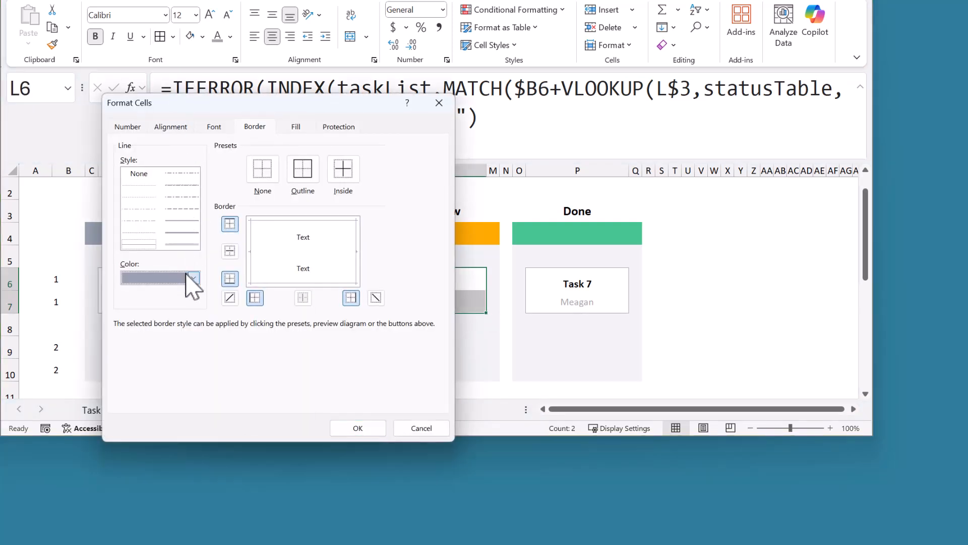
click(188, 276)
click(190, 514)
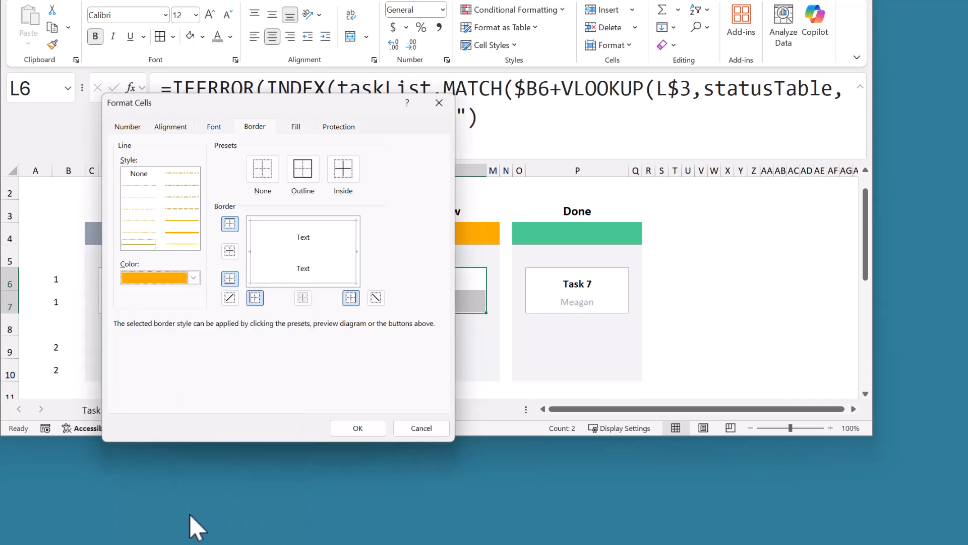
click(303, 169)
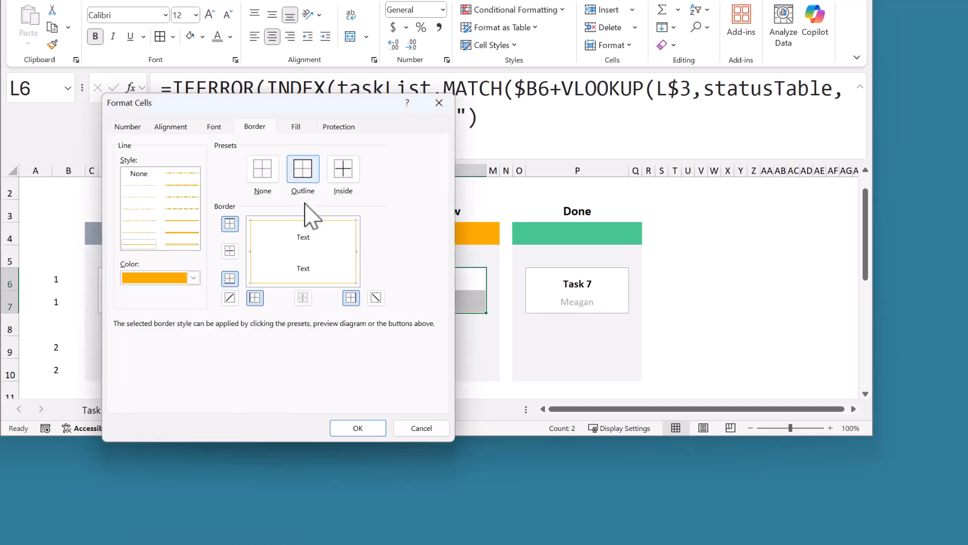
click(348, 427)
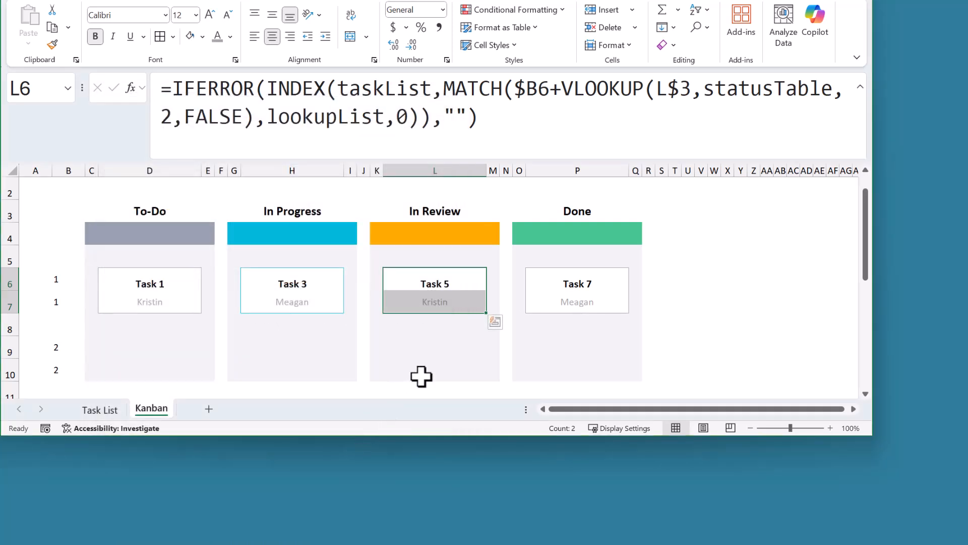
Give the Done card P6:P7 an outline border in the recent green that matches its header bar.
click(568, 278)
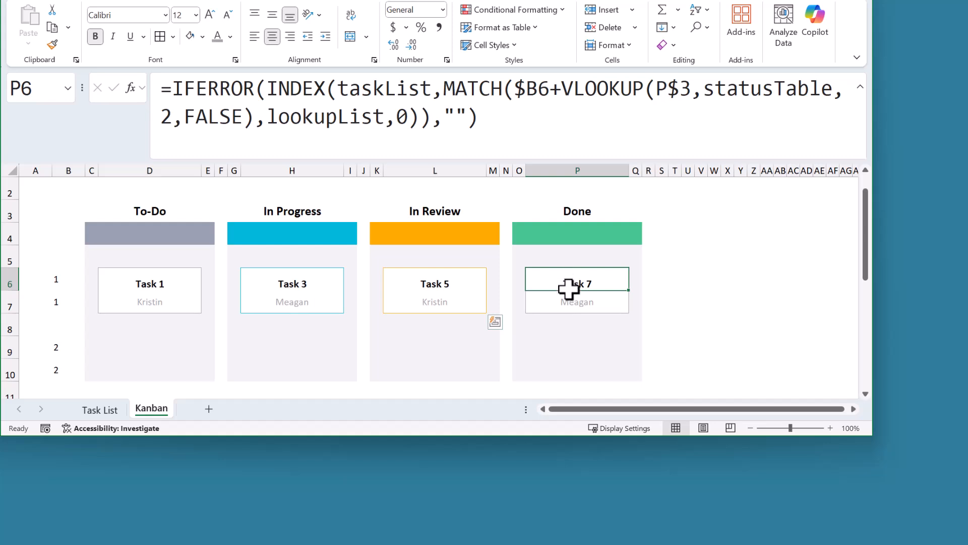
drag(569, 289, 568, 296)
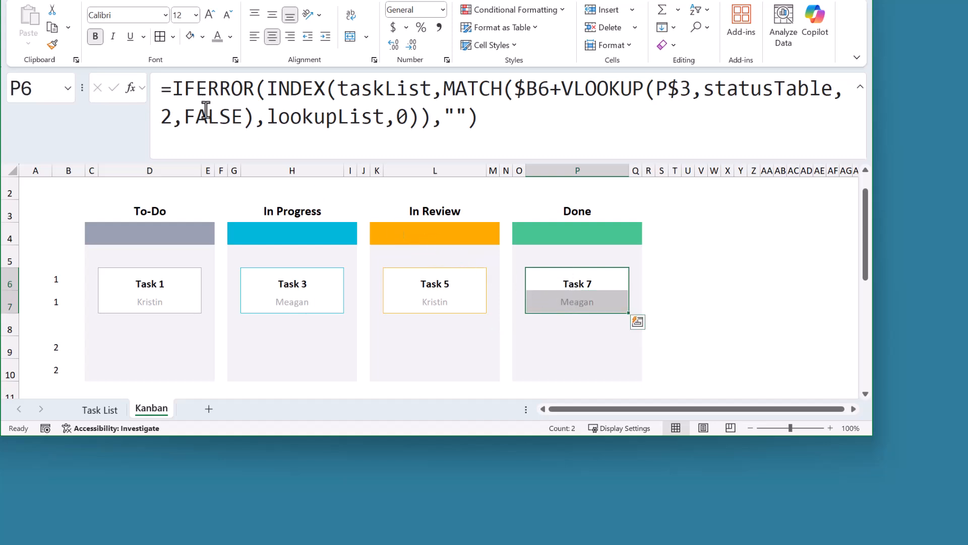
key(ctrl+1)
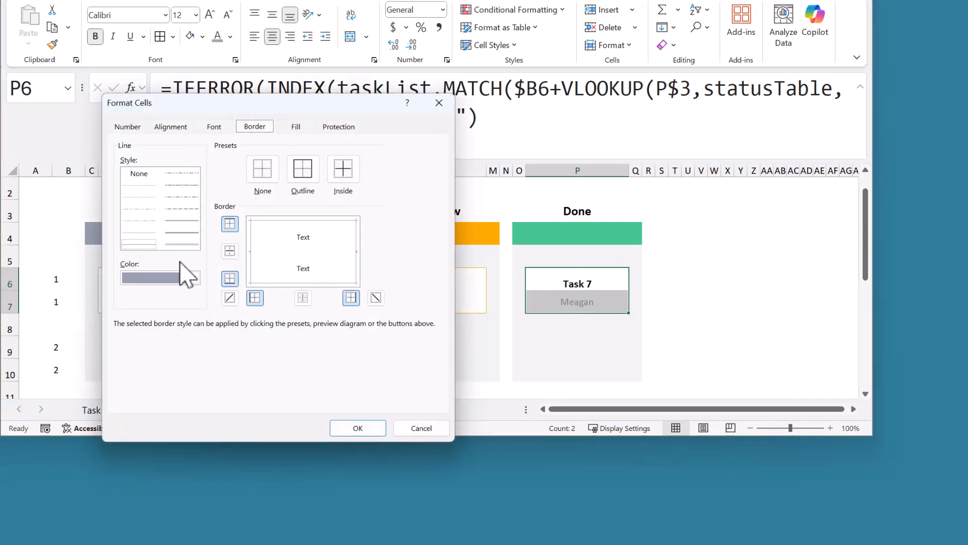
click(184, 277)
click(188, 518)
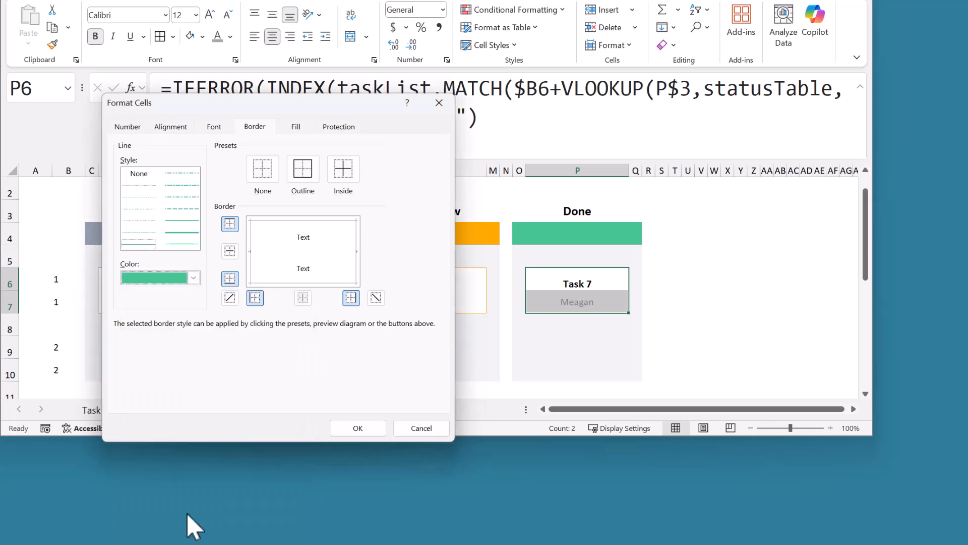
click(307, 190)
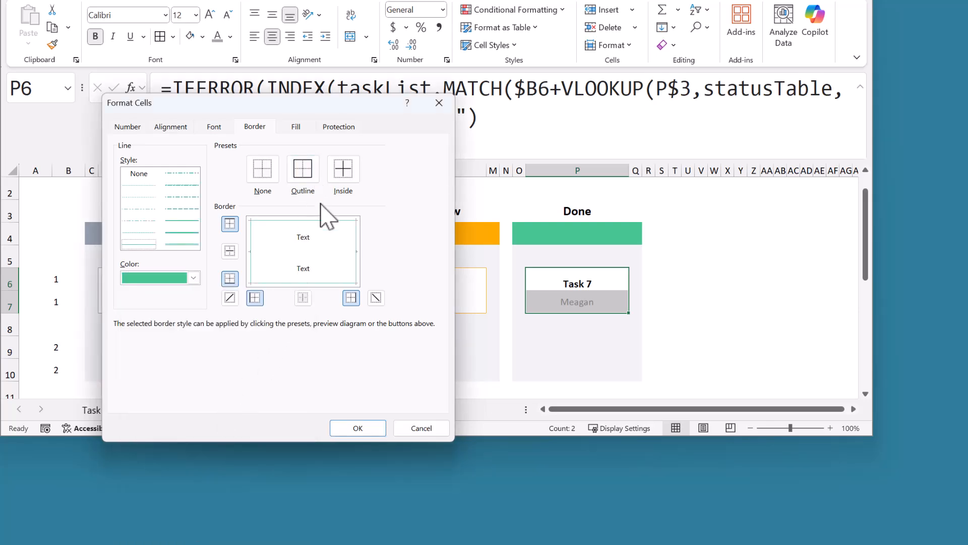
click(342, 430)
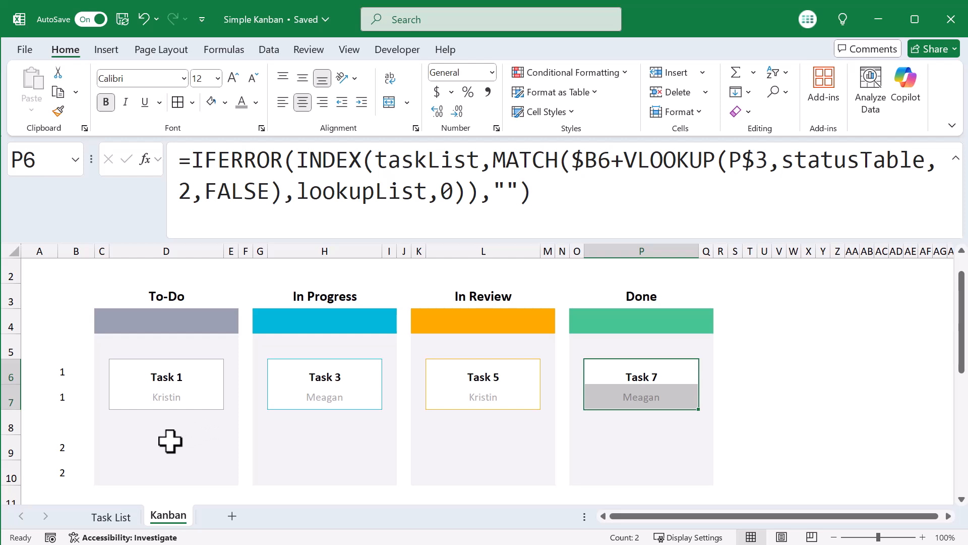
Collapse the formula bar and start a conditional formatting rule on cards D6:D7, H6:H7, L6:L7 and P6:P7 for cell values equal to ="".
click(163, 445)
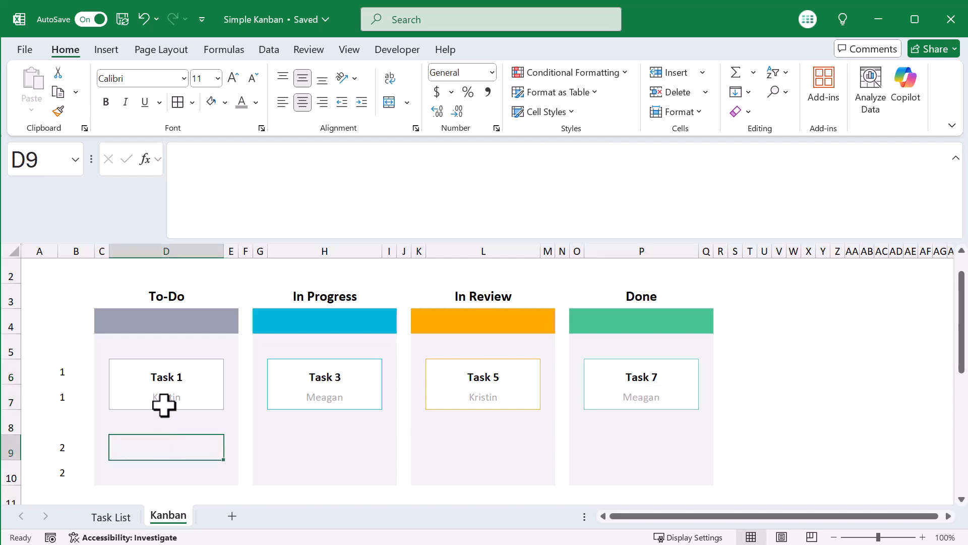
click(956, 158)
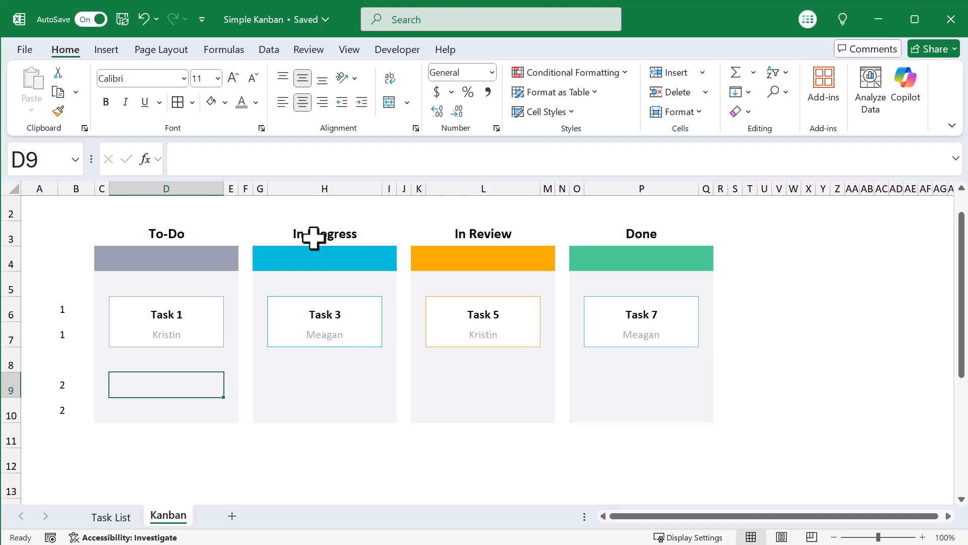
click(155, 310)
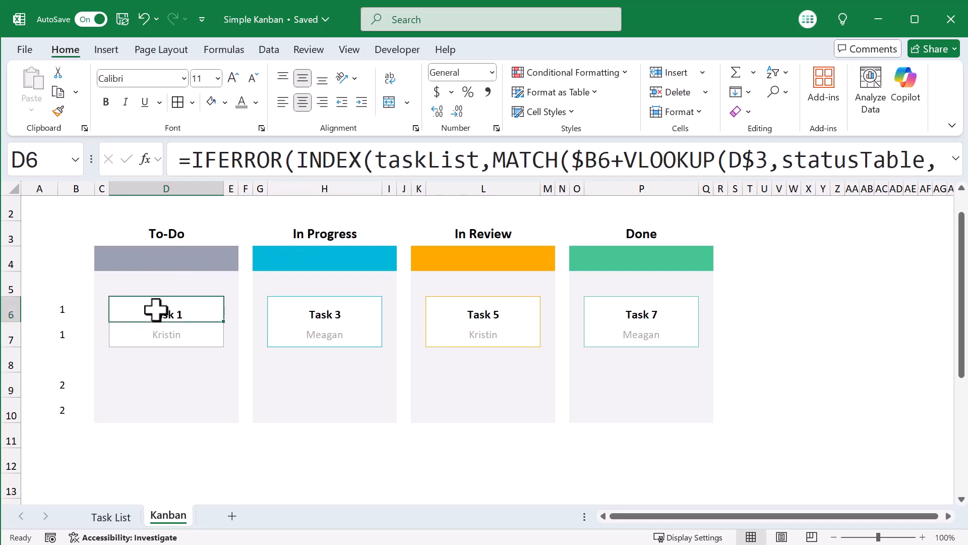
drag(155, 319, 156, 328)
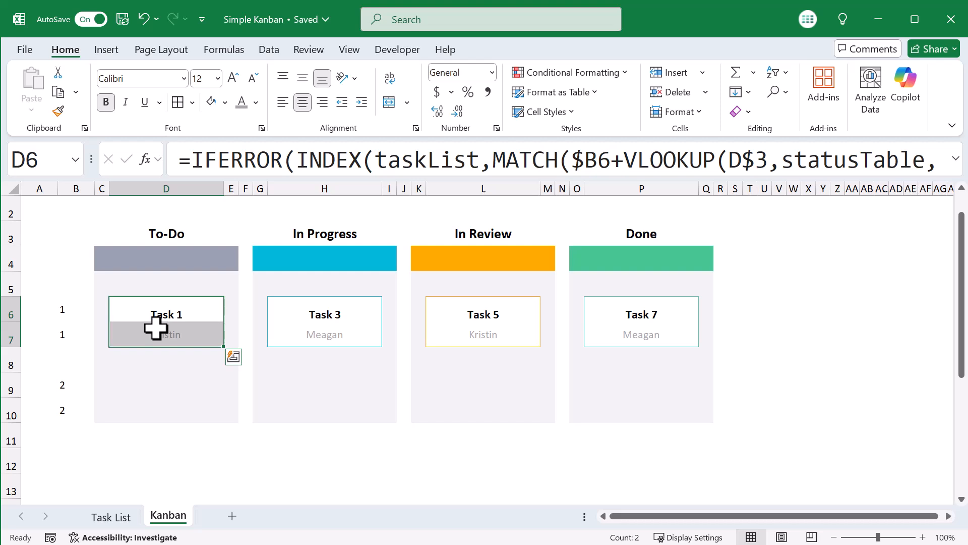
key(ctrl)
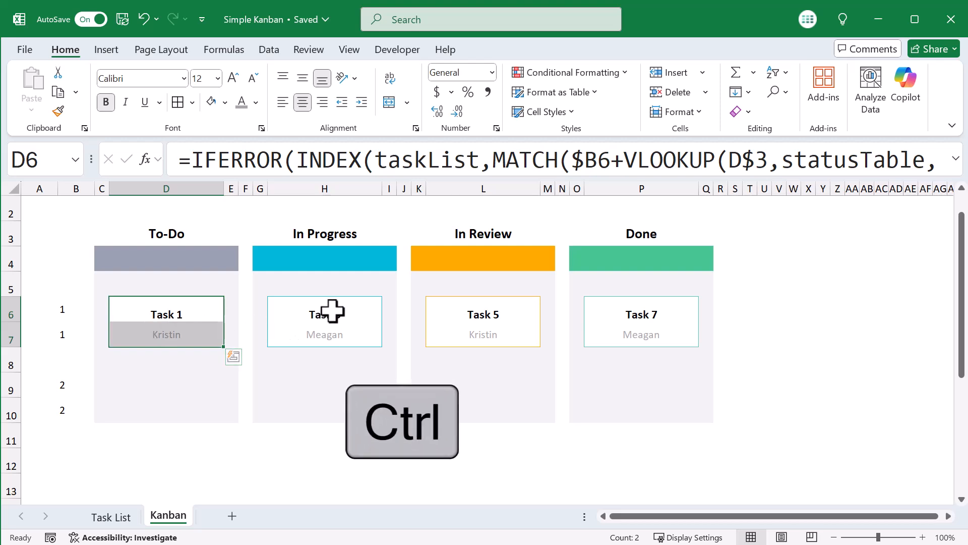
drag(324, 313, 327, 325)
drag(443, 309, 471, 324)
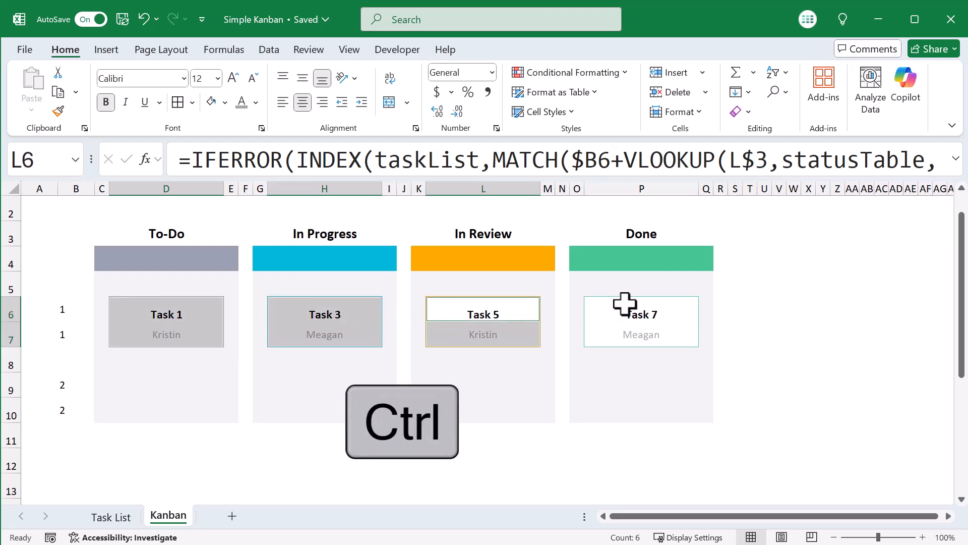
drag(625, 305, 624, 328)
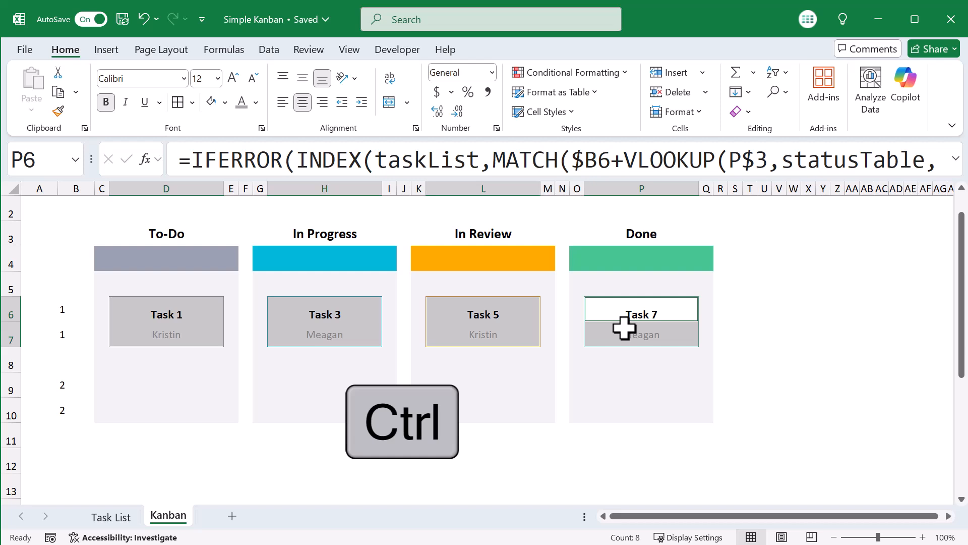
click(600, 73)
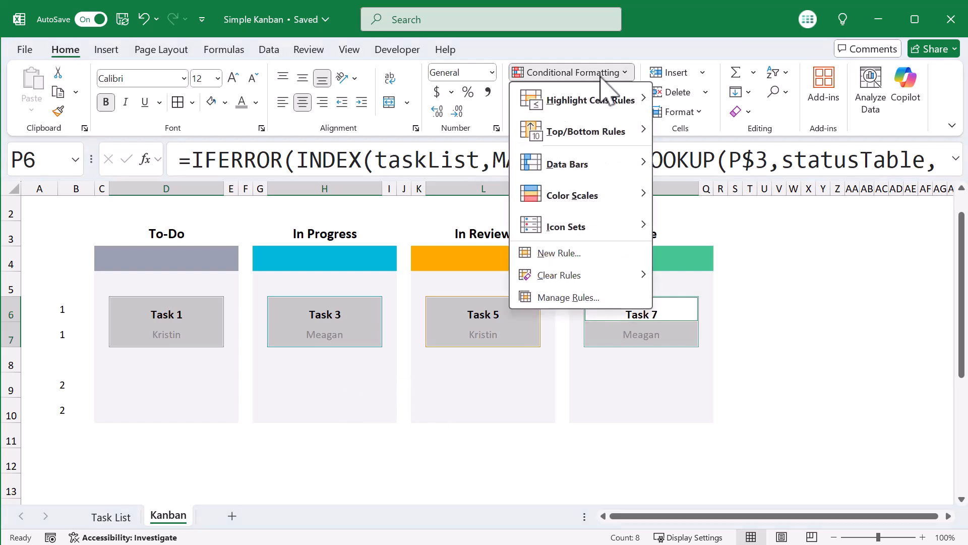
click(598, 255)
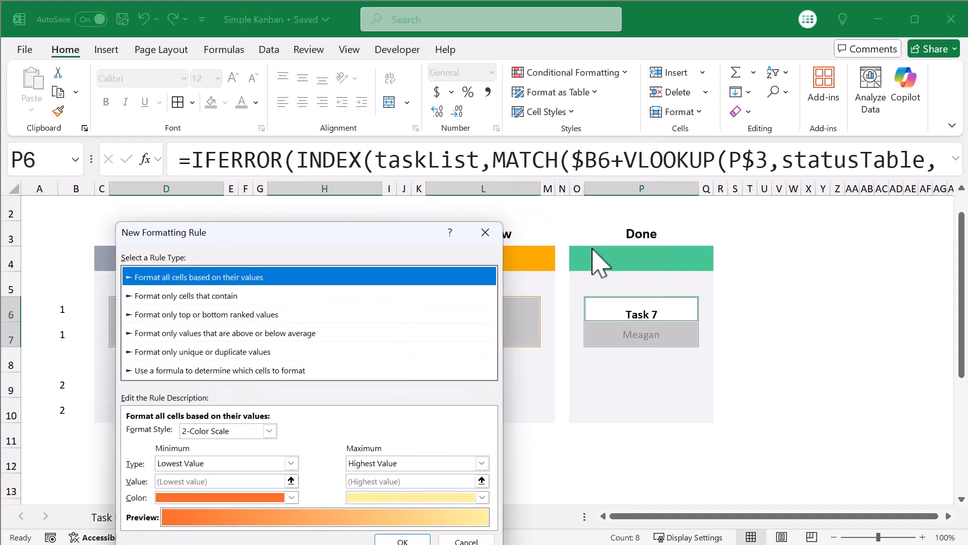
click(220, 298)
drag(243, 244, 253, 200)
click(272, 390)
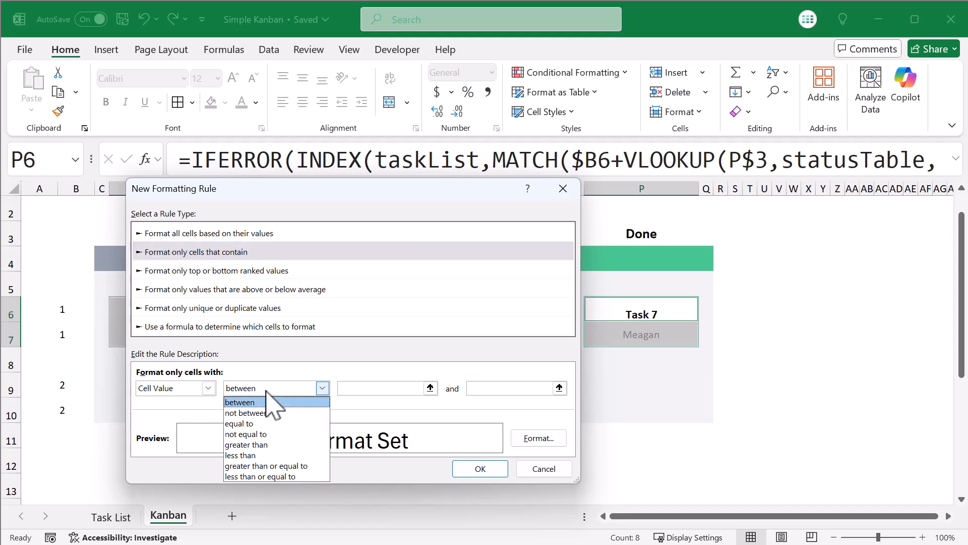
click(279, 419)
click(362, 388)
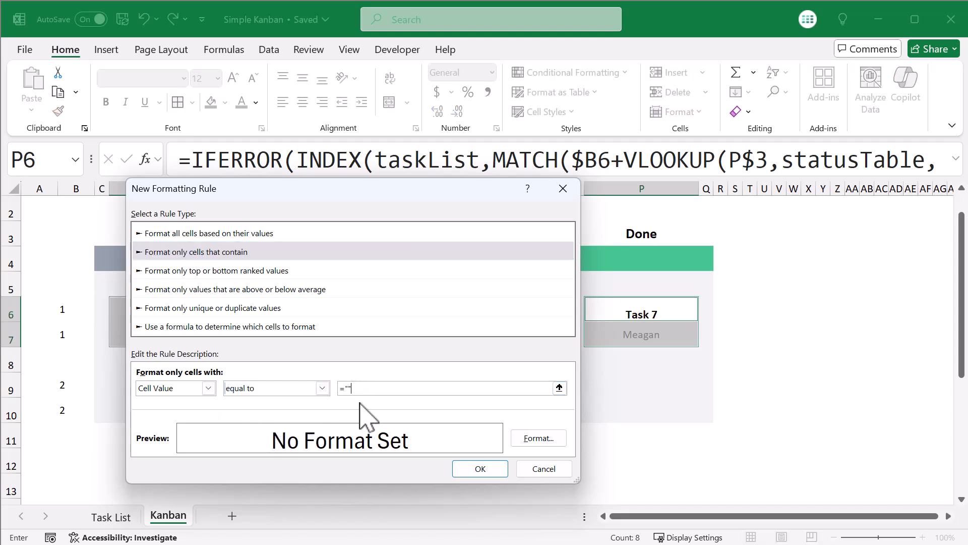
Give the rule a format with no borders and a custom #f1f3f4 background fill, and apply it to the cards.
click(535, 438)
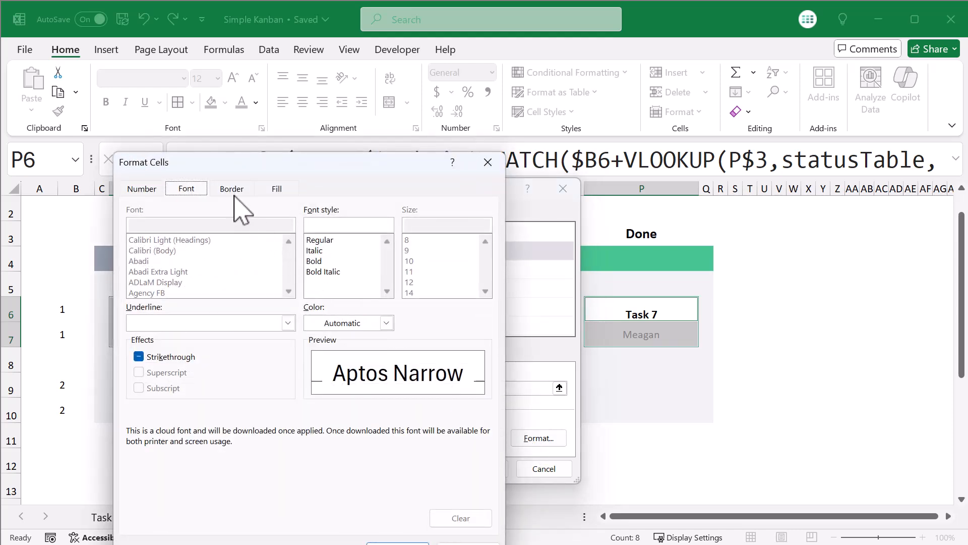
click(232, 189)
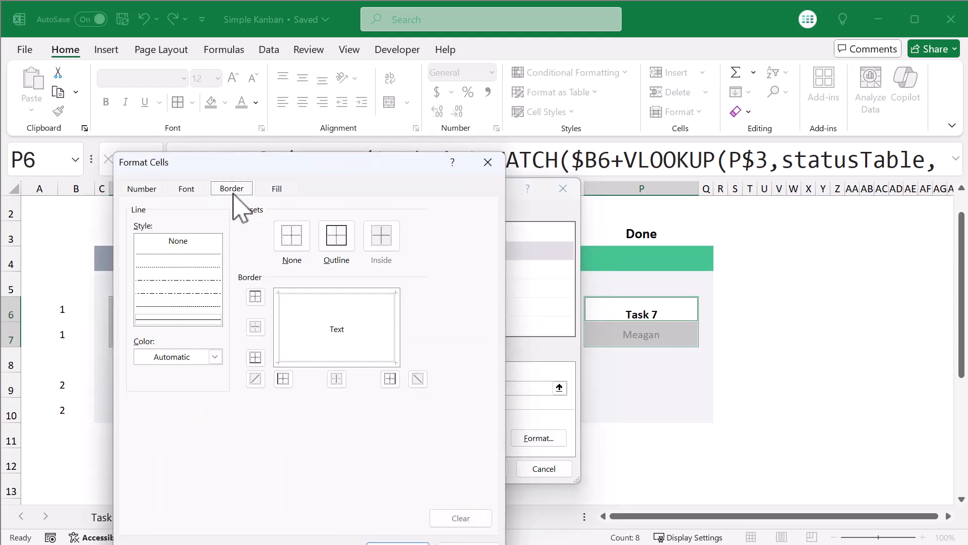
click(291, 236)
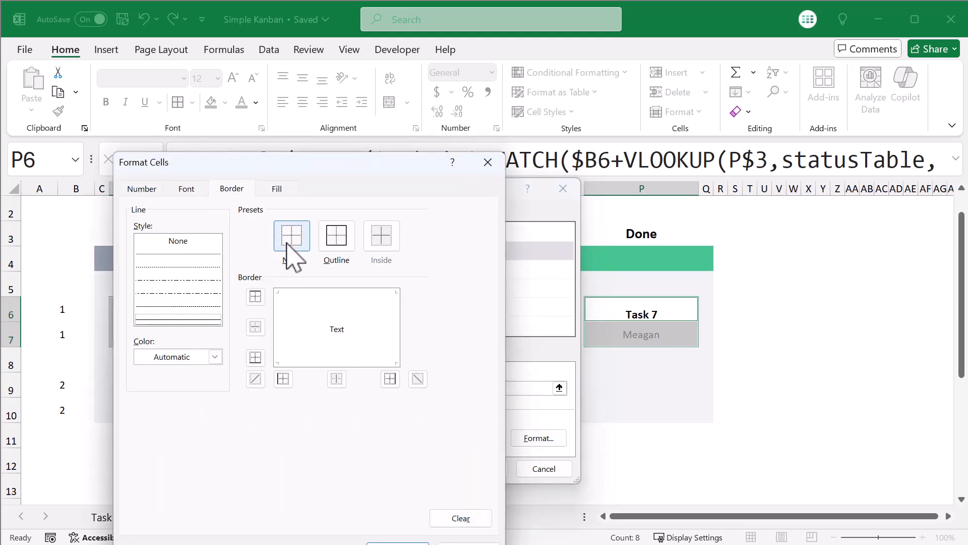
click(279, 189)
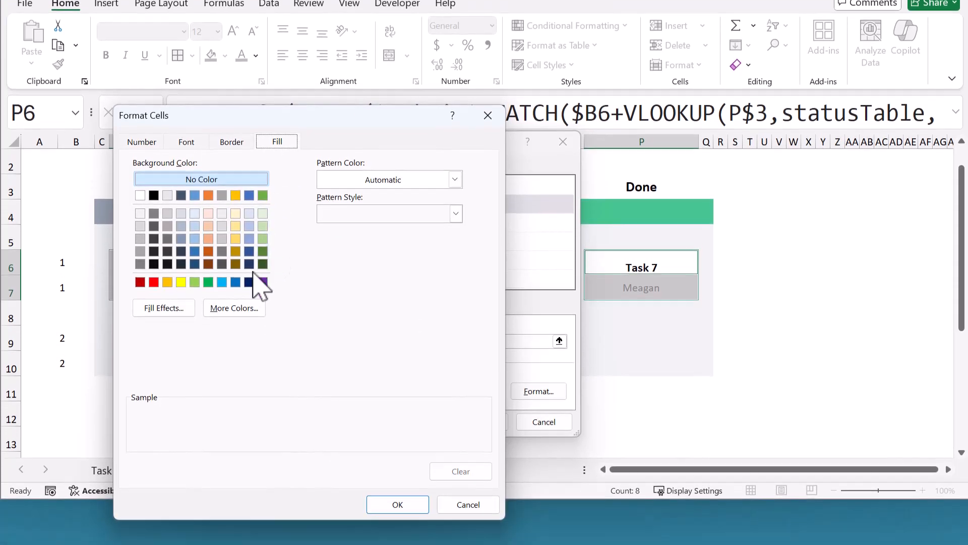
click(234, 291)
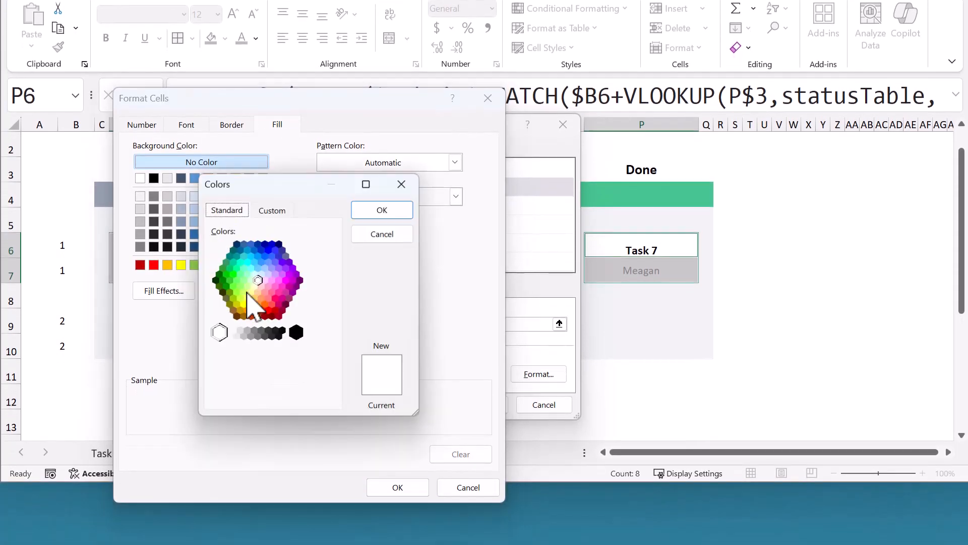
click(281, 212)
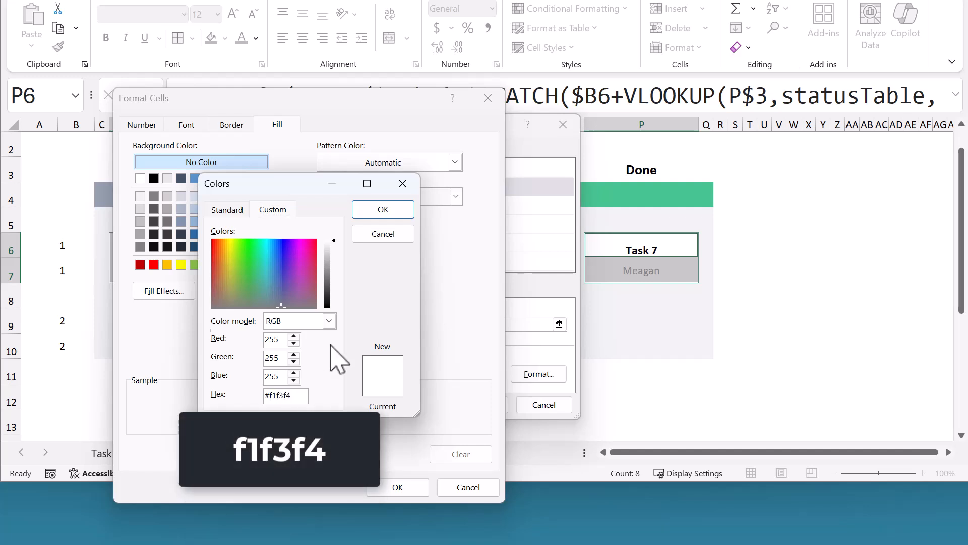
click(402, 214)
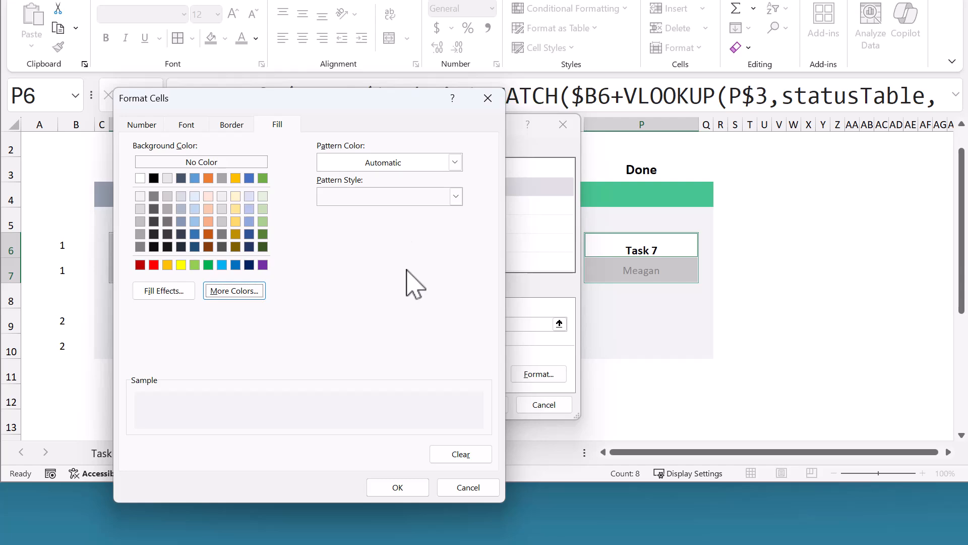
click(400, 487)
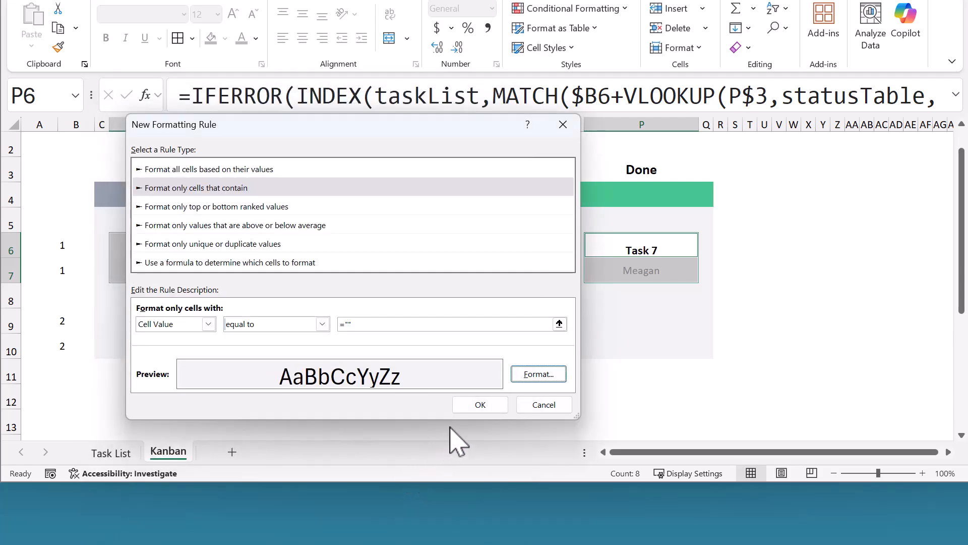
click(477, 405)
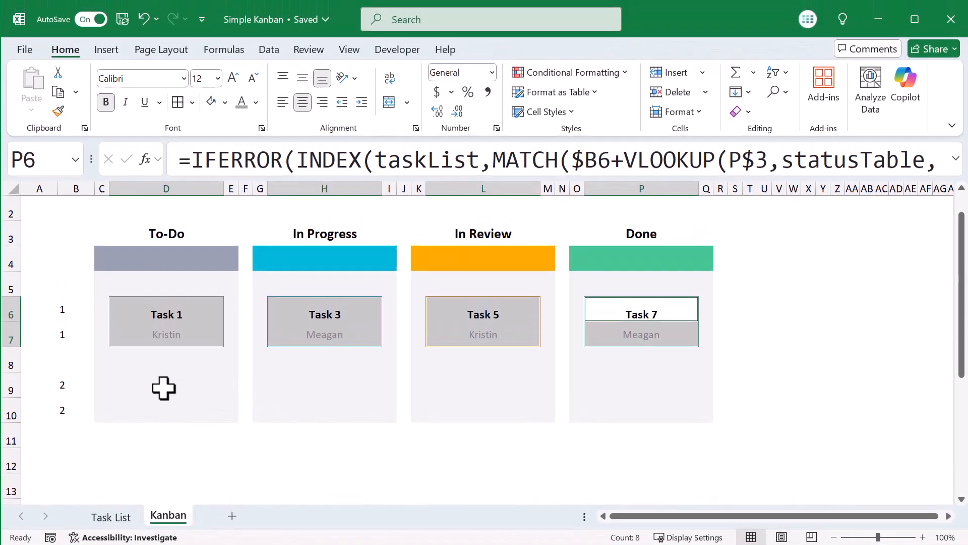
click(164, 324)
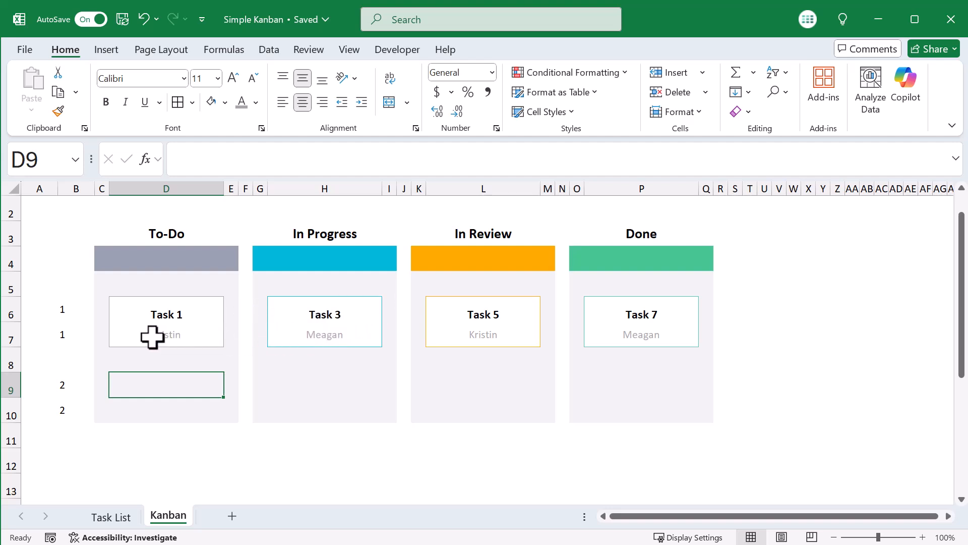
Copy the first row of cards D6:P7 to D9 to fill the second card row.
scroll(207, 358, up, 1)
drag(206, 343, 620, 353)
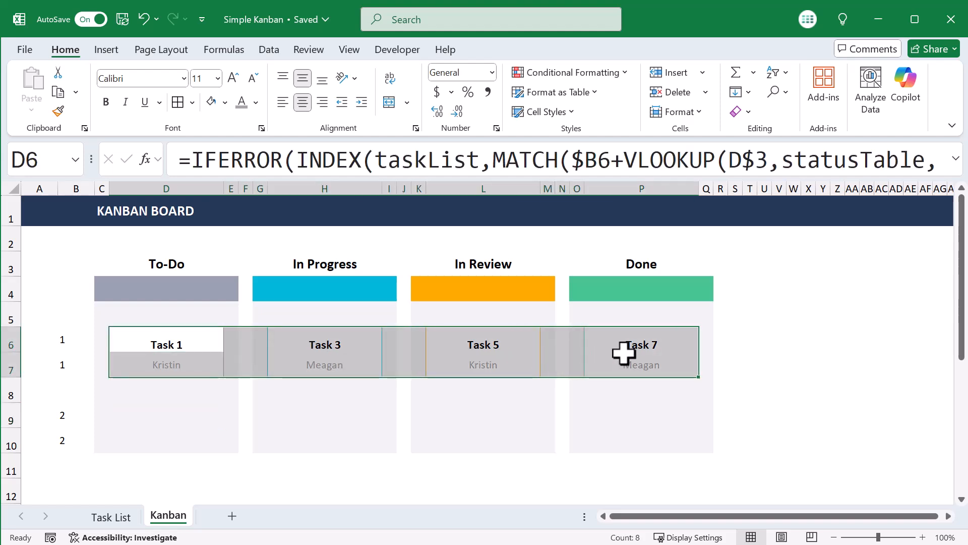
key(ctrl+v)
key(ctrl+c)
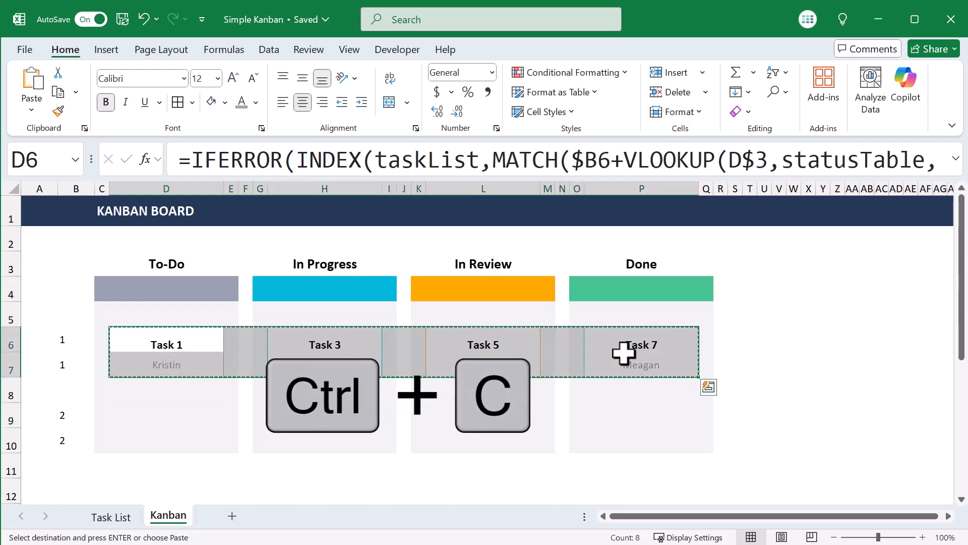
click(158, 416)
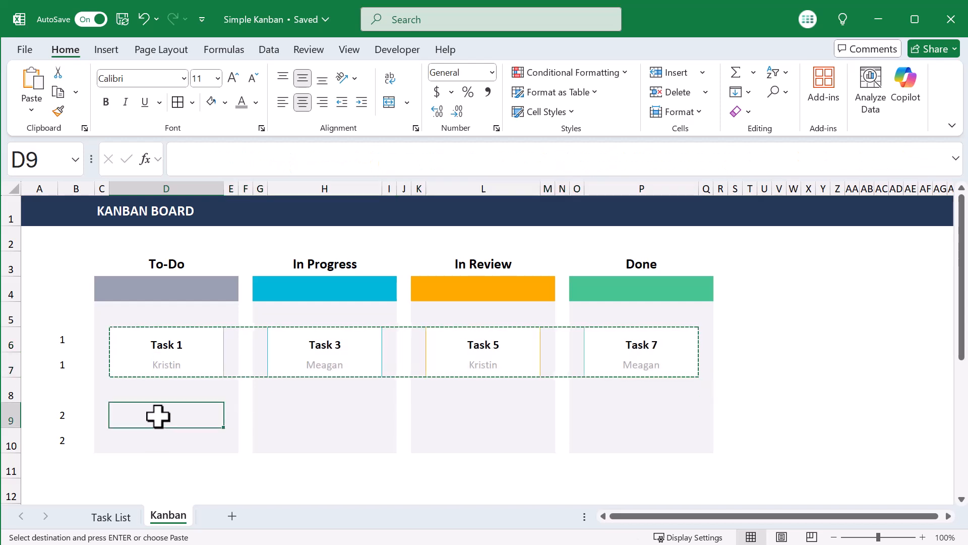
key(ctrl+v)
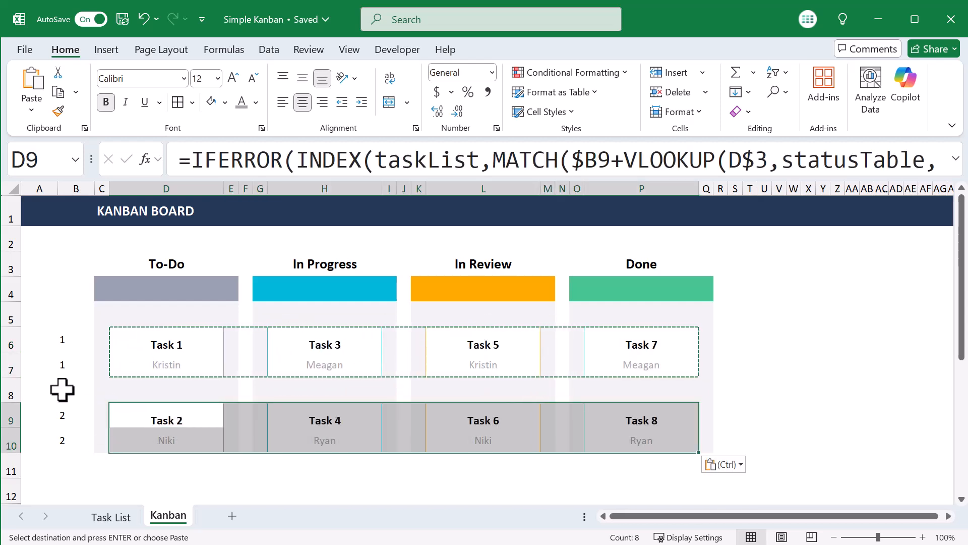
Copy the second card row with its spacer and index numbers, B8:Q10, to B11 and B14.
click(86, 391)
drag(90, 391, 705, 441)
key(ctrl+c)
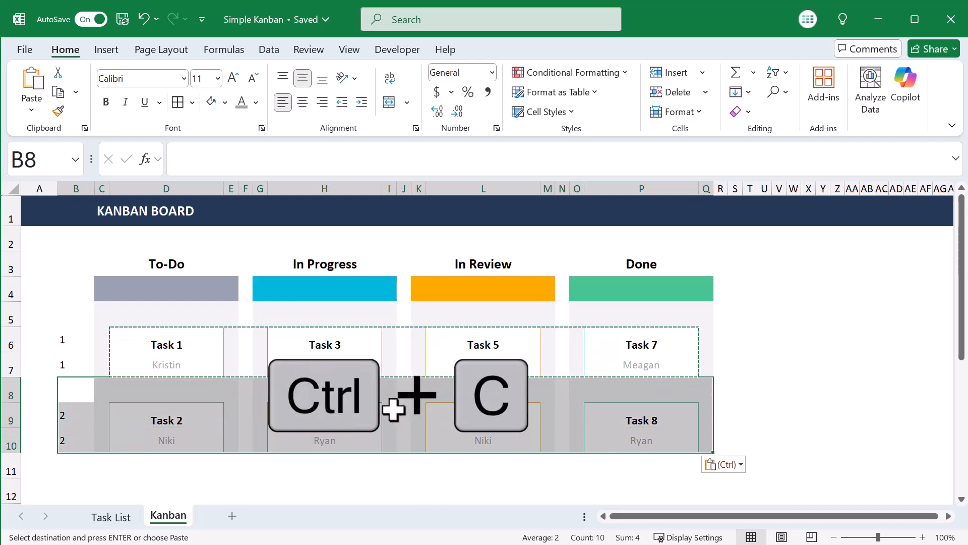
scroll(393, 406, down, 2)
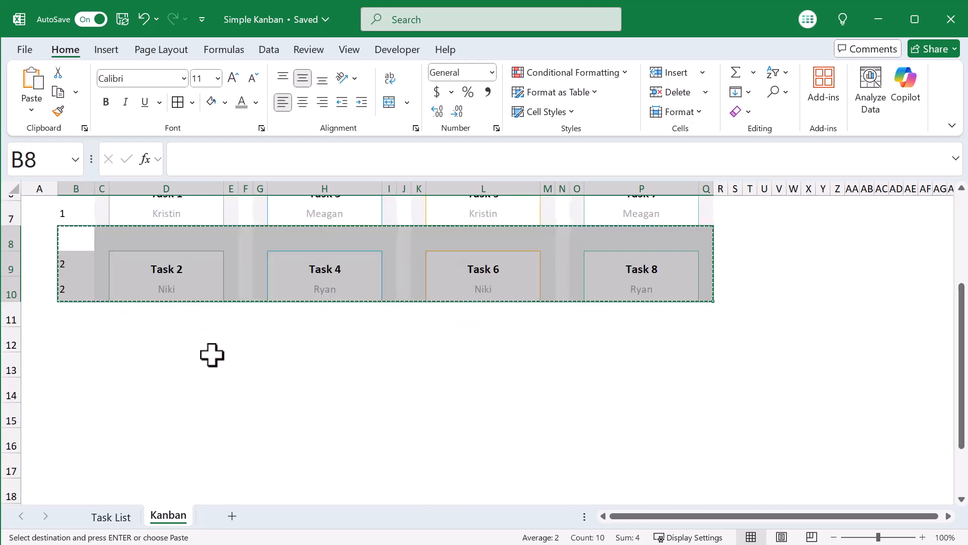
click(79, 320)
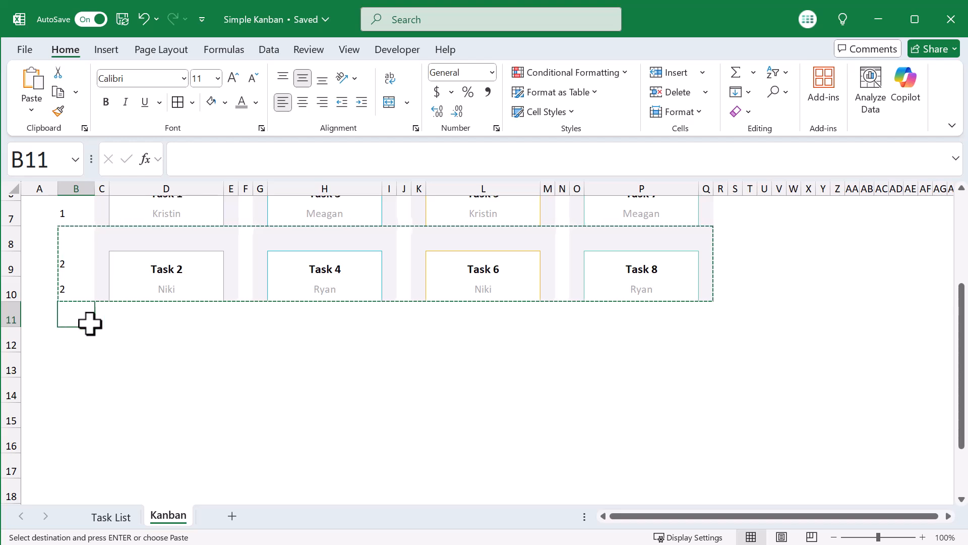
key(ctrl+v)
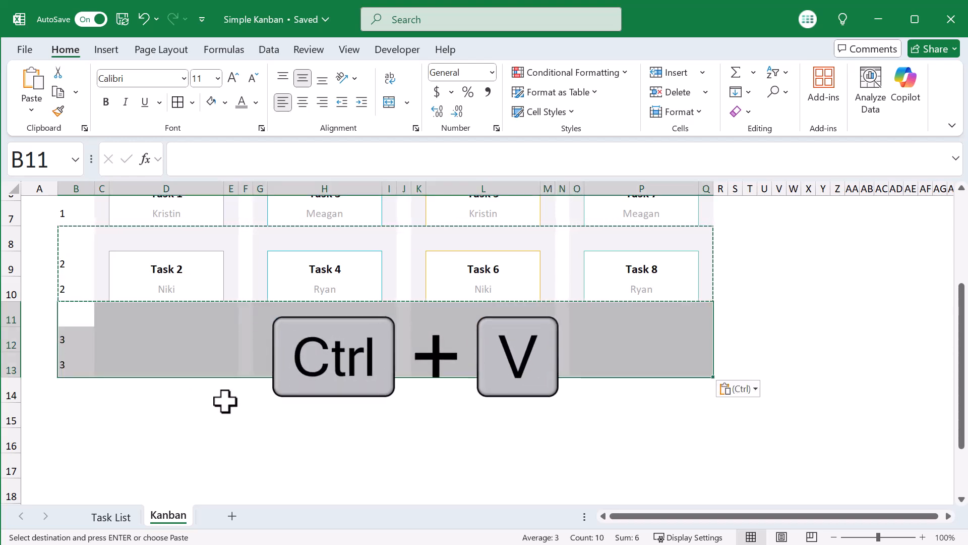
click(79, 395)
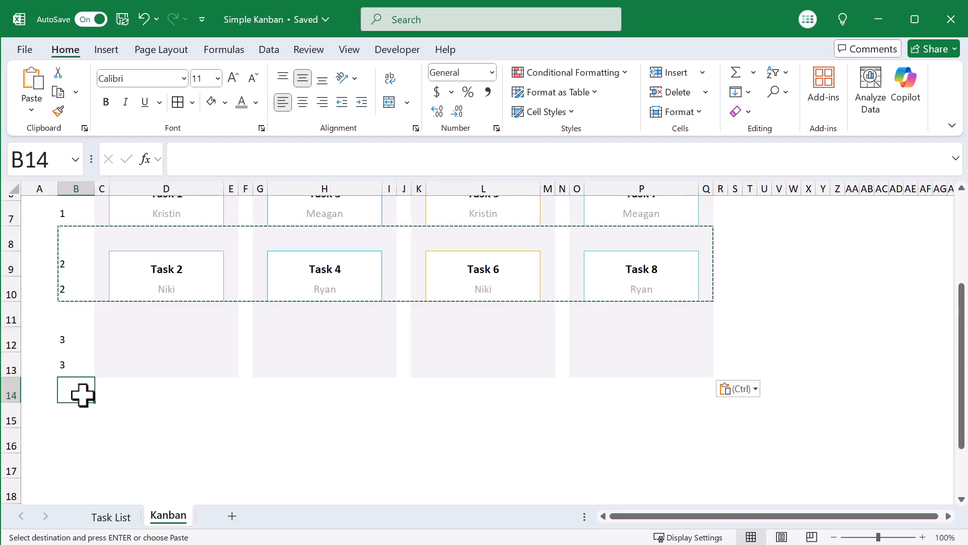
key(ctrl+v)
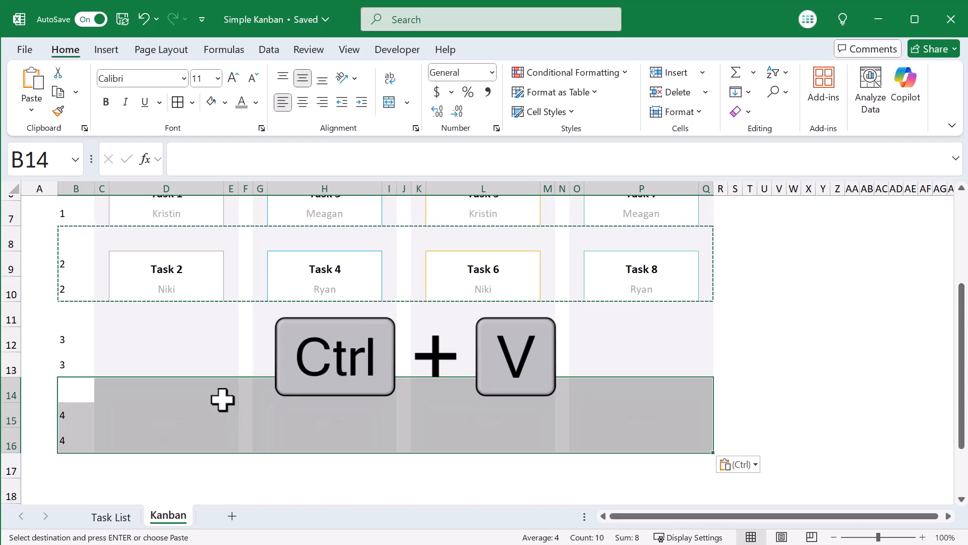
Paste the copied card row block further down the board at B17, B20 and B23.
scroll(220, 398, down, 1)
click(85, 392)
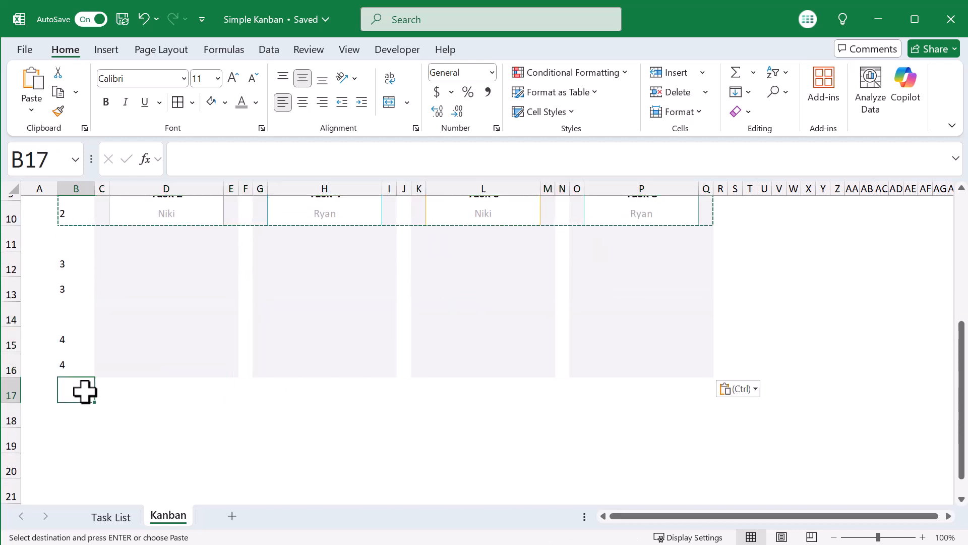
key(ctrl+v)
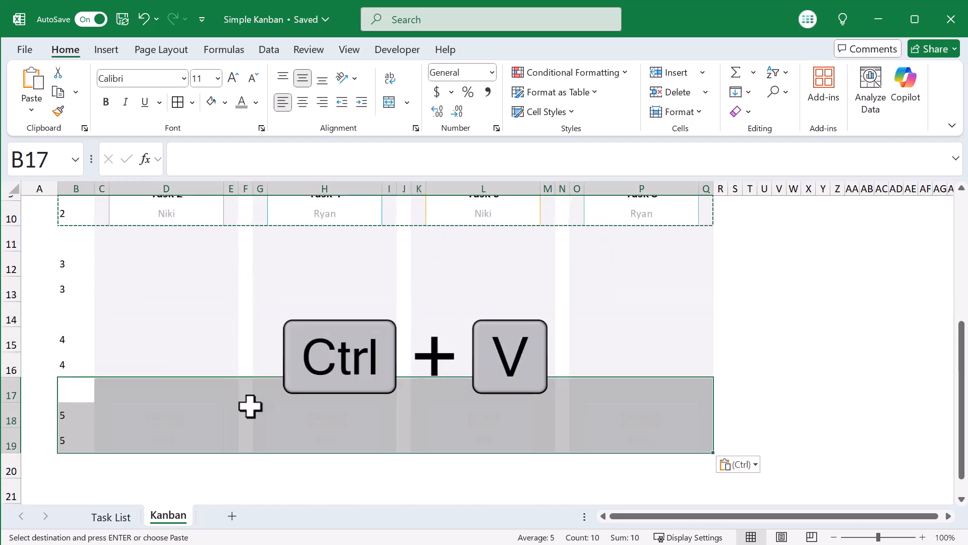
scroll(145, 402, down, 1)
click(82, 397)
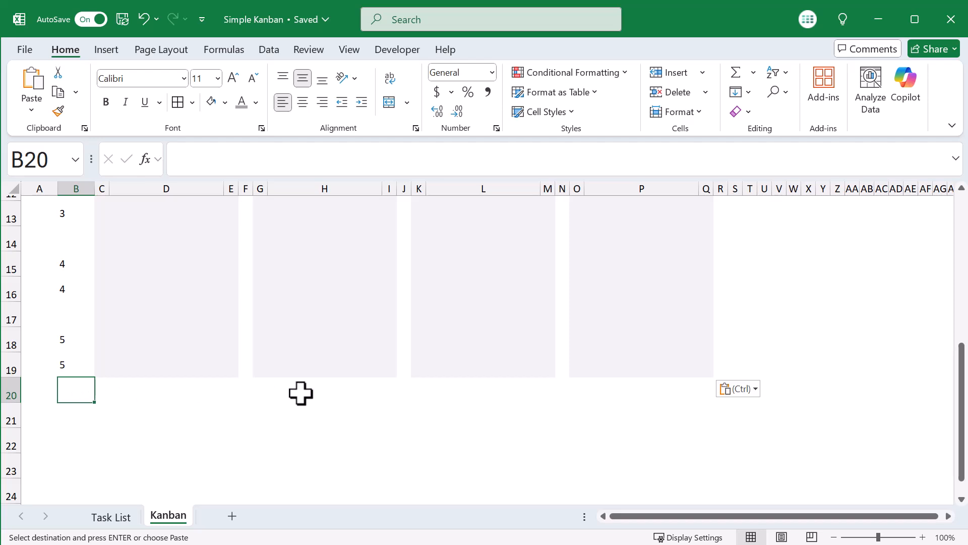
key(ctrl+v)
scroll(299, 396, down, 1)
click(86, 392)
key(ctrl+v)
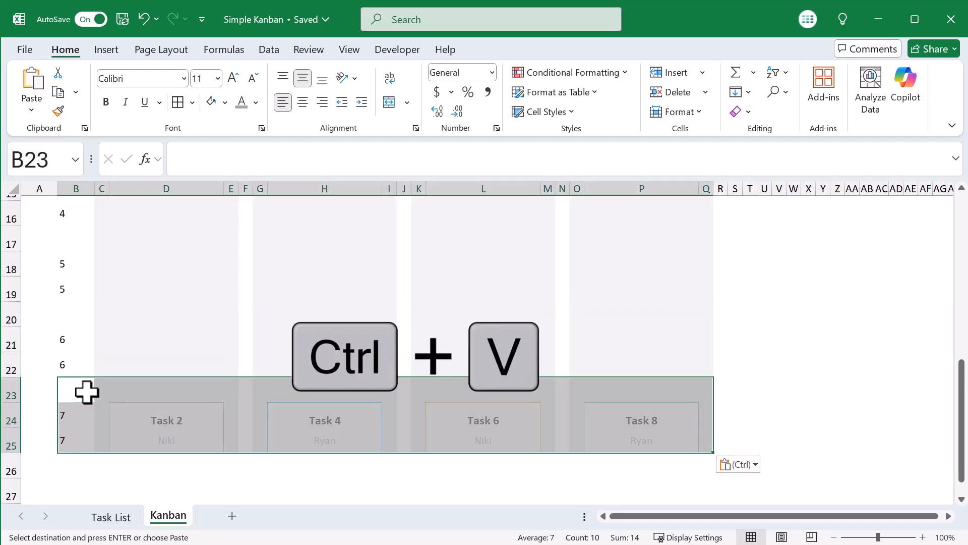
Paste the copied card row block once more at B26, directly below the last pasted block.
scroll(81, 391, down, 1)
click(75, 388)
key(ctrl+v)
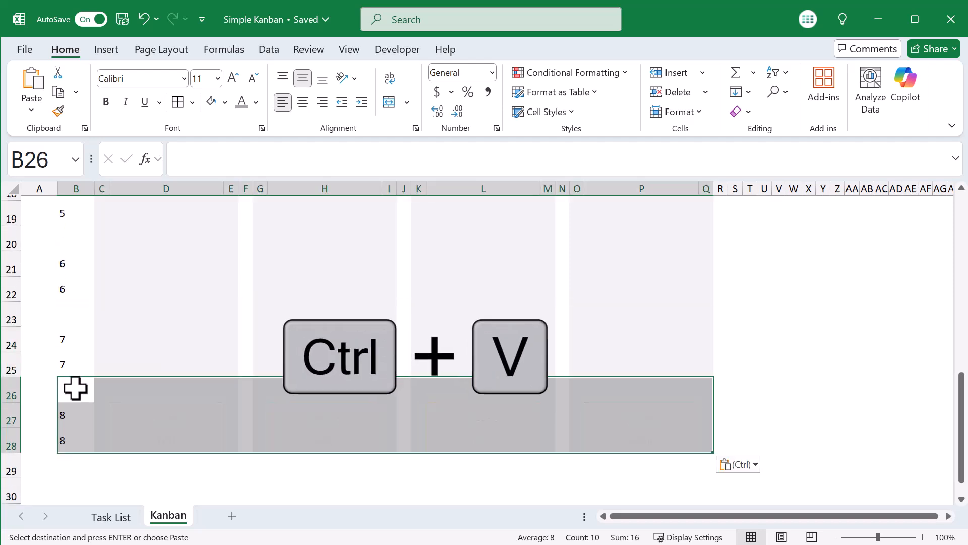
click(189, 400)
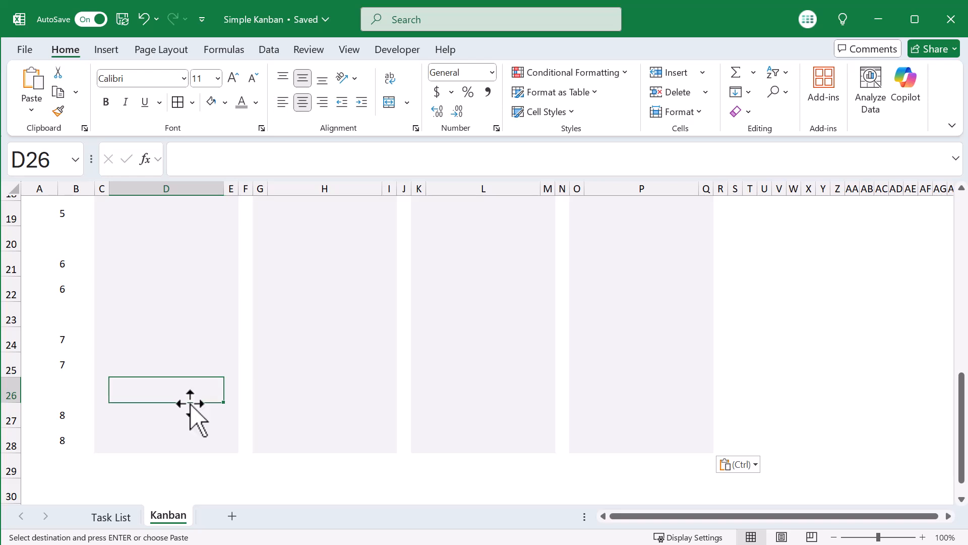
Set the height of row 4, the colored bars under the status headings, to 10.
scroll(193, 426, up, 5)
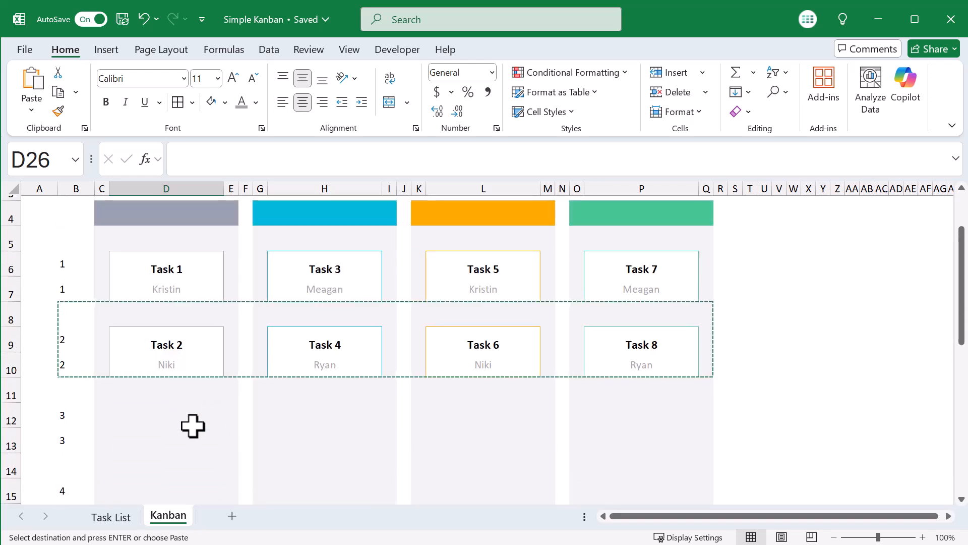
scroll(193, 426, up, 1)
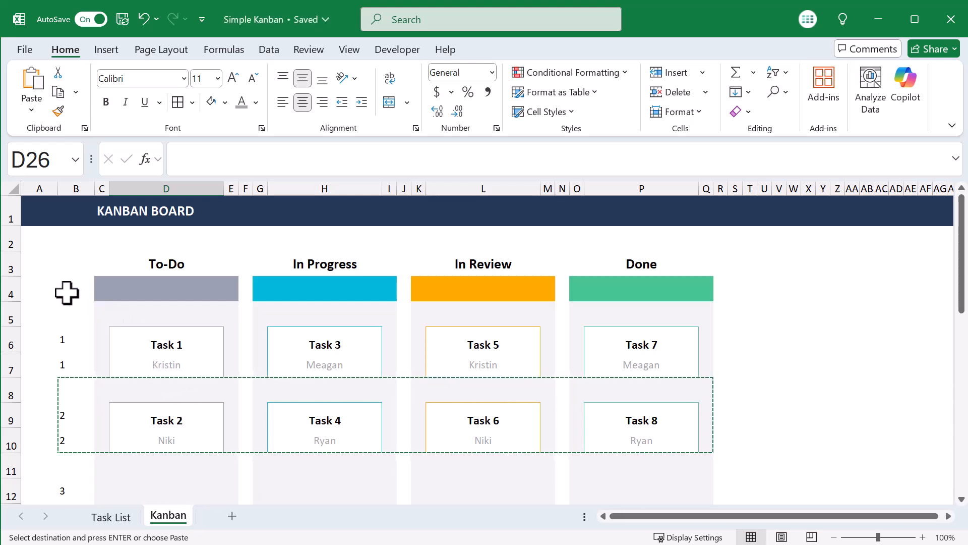
click(10, 289)
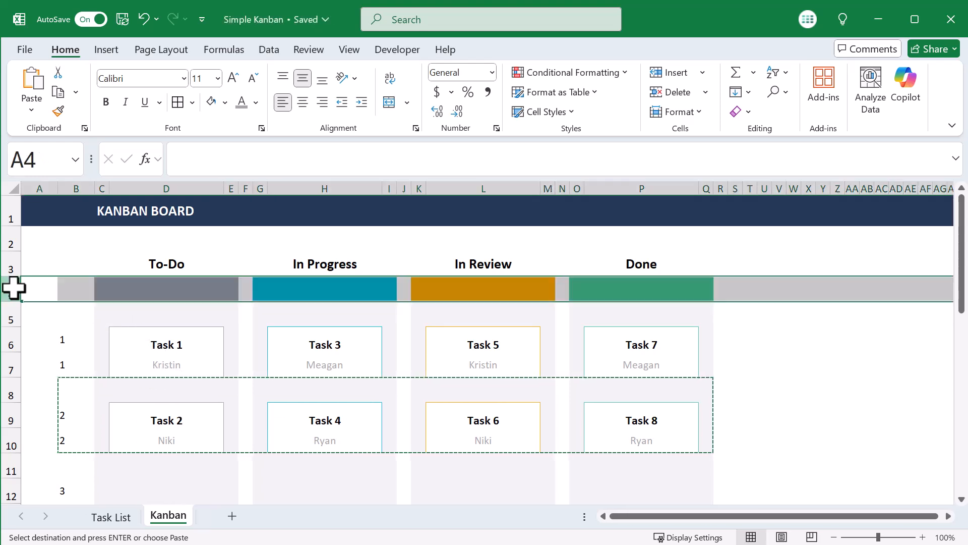
right_click(13, 288)
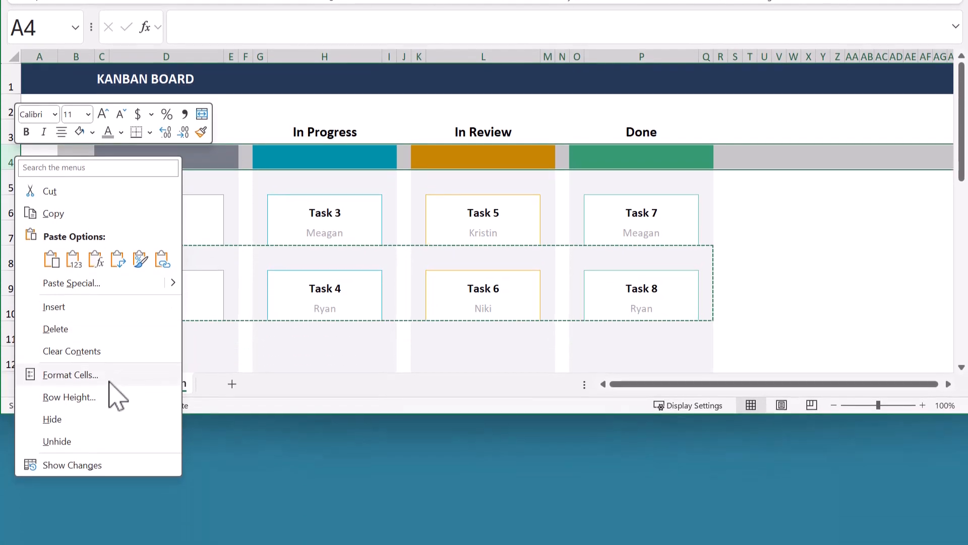
click(109, 392)
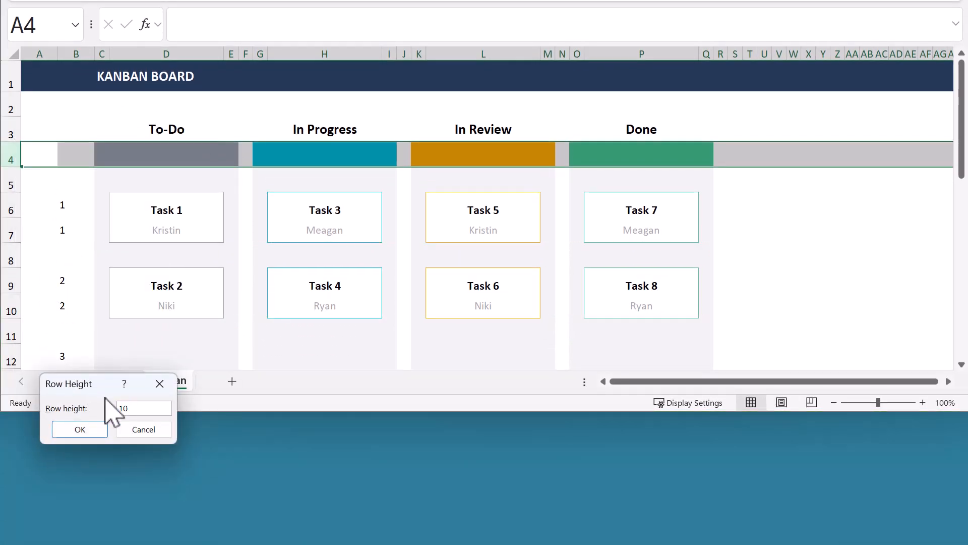
click(91, 432)
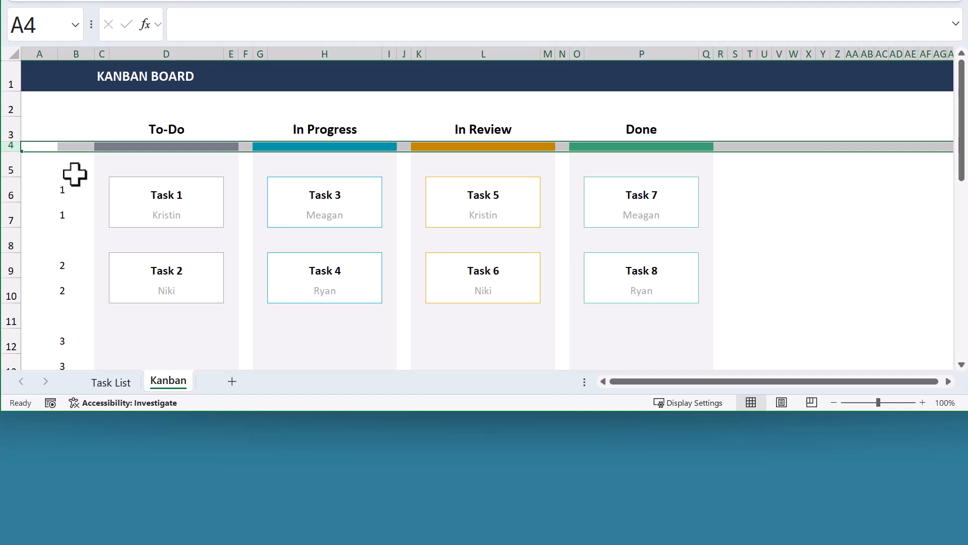
Set the height of the spacer rows 5, 8, 11, 14, 17, 20, 23 and 26 to 15.
click(7, 164)
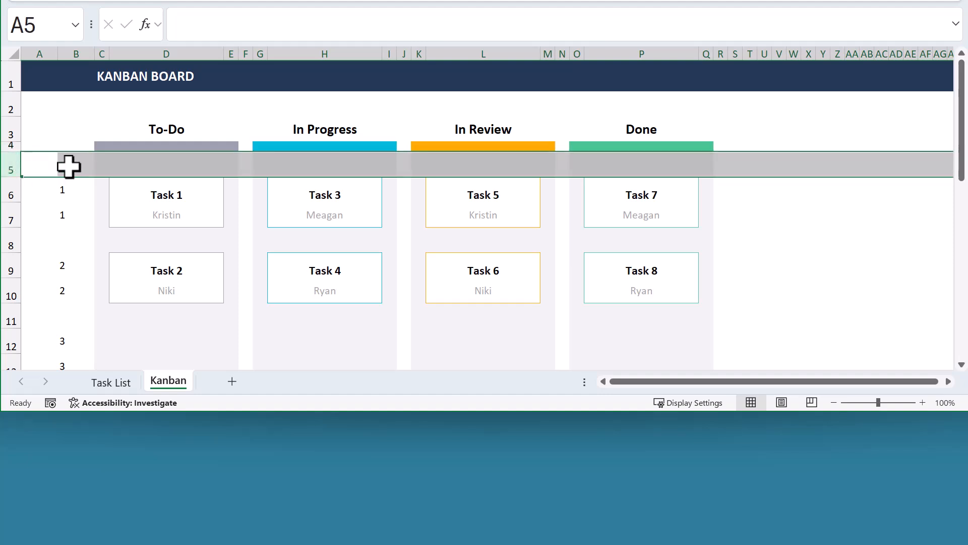
key(ctrl)
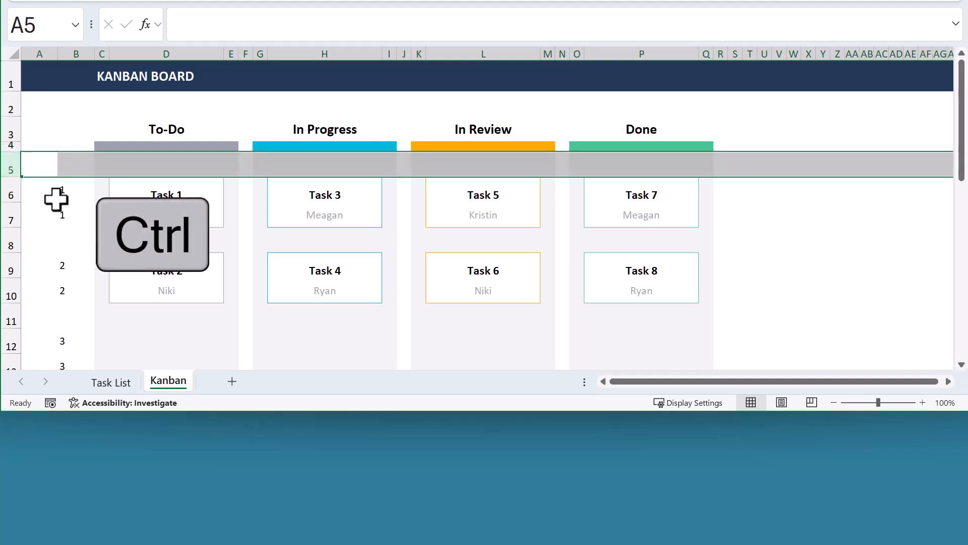
ctrl+click(7, 241)
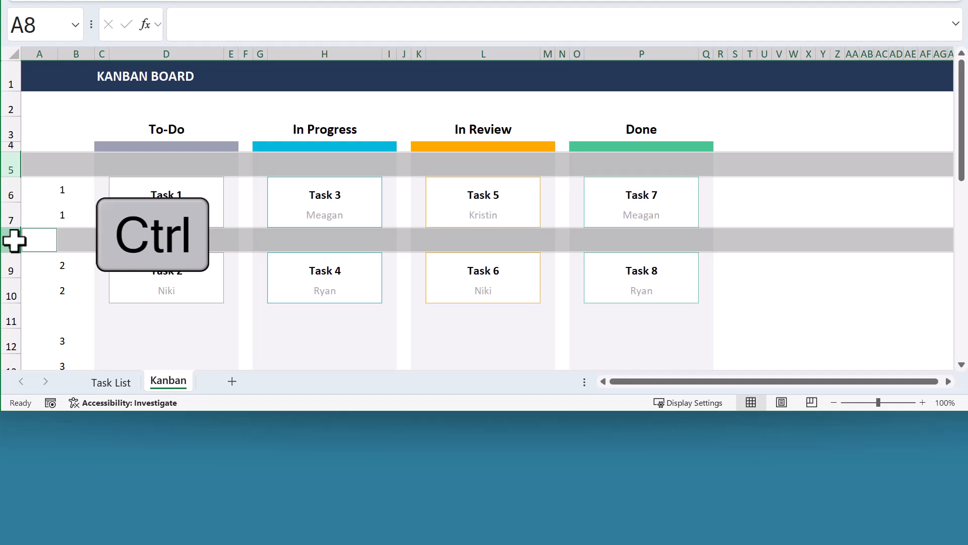
ctrl+click(9, 314)
scroll(71, 240, down, 4)
scroll(68, 226, up, 1)
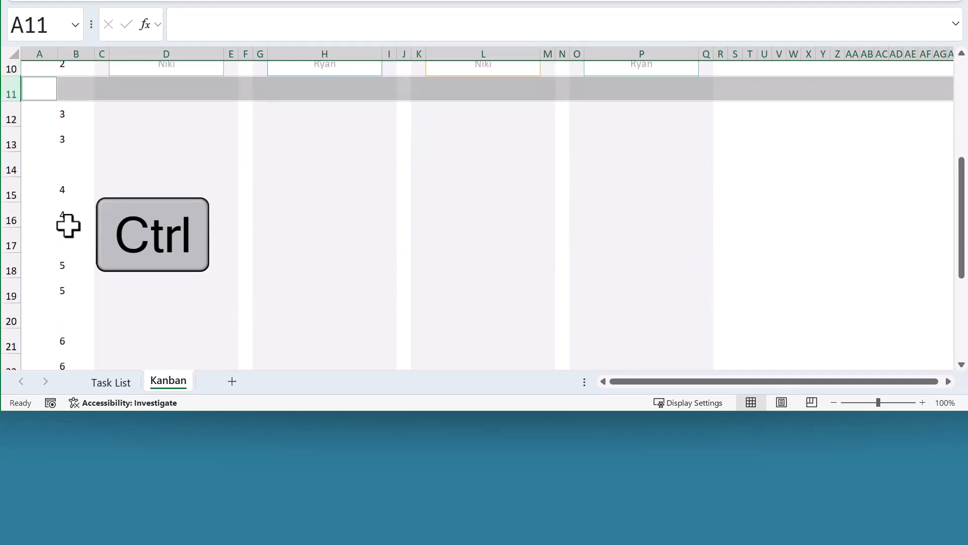
ctrl+click(7, 169)
ctrl+click(7, 245)
ctrl+click(7, 319)
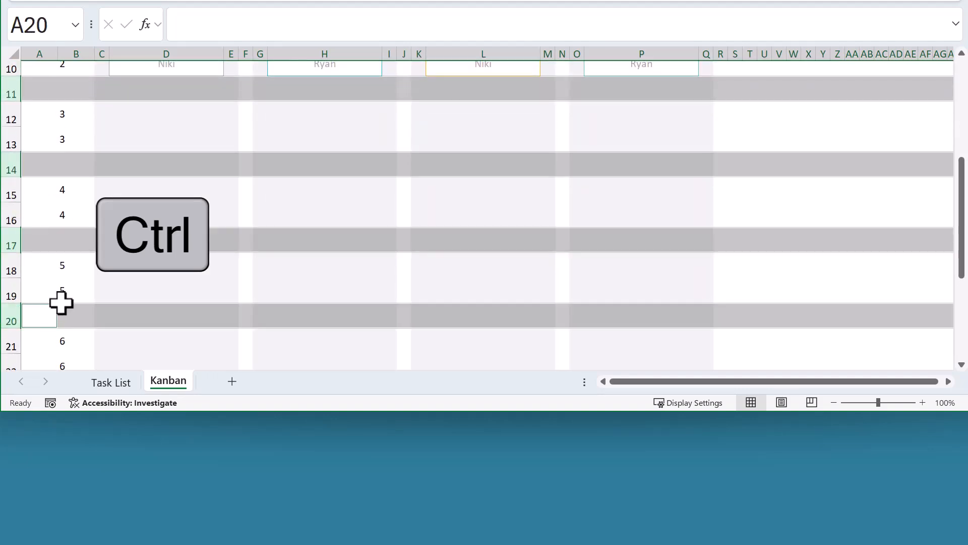
scroll(61, 303, down, 2)
ctrl+click(8, 240)
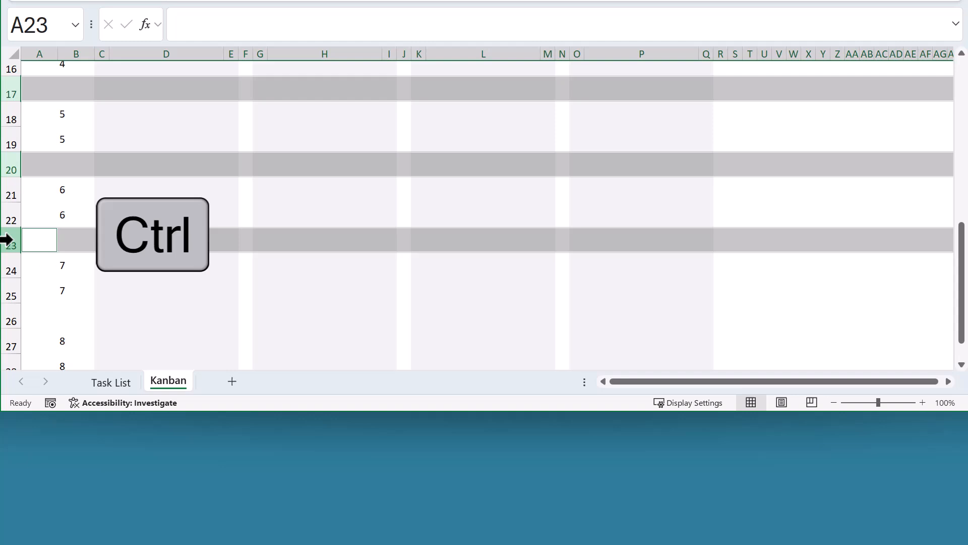
ctrl+click(7, 319)
right_click(7, 318)
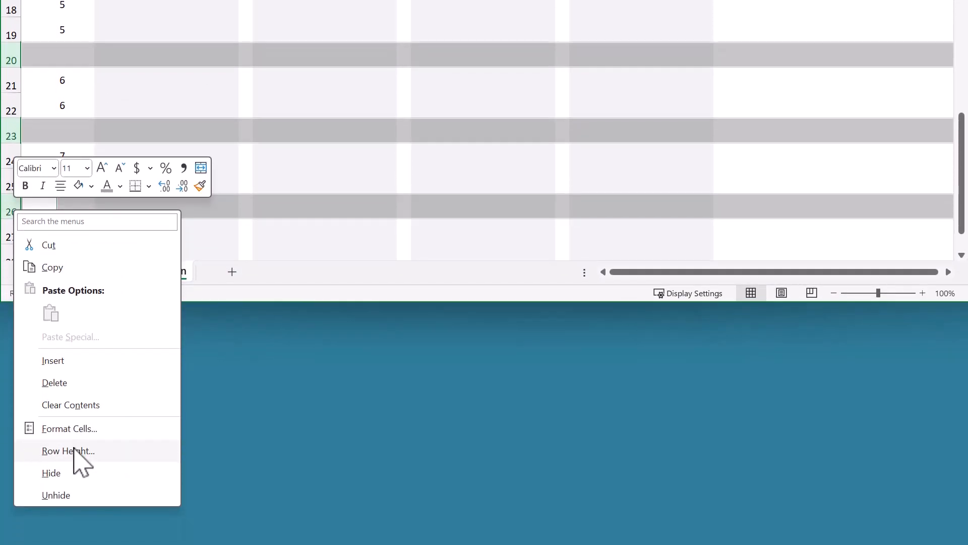
click(75, 449)
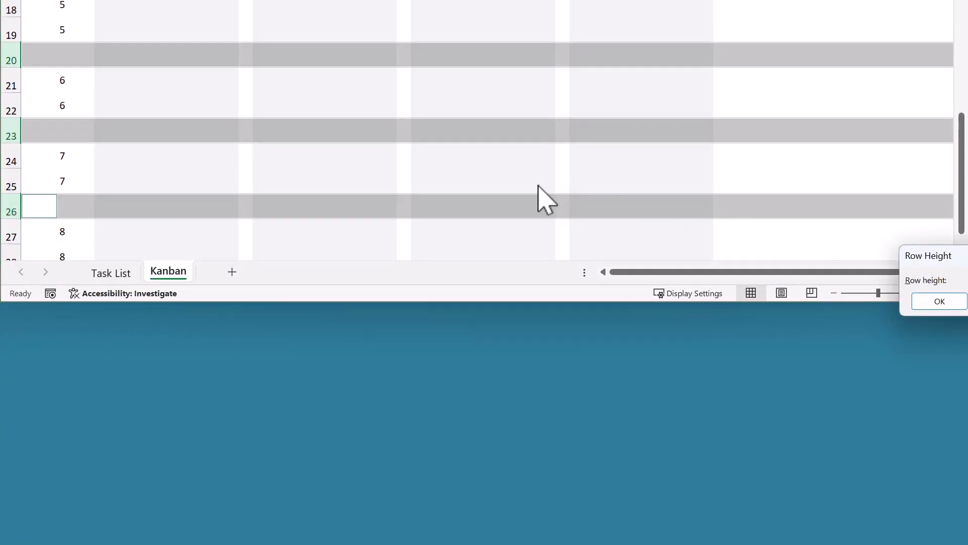
drag(930, 256, 400, 128)
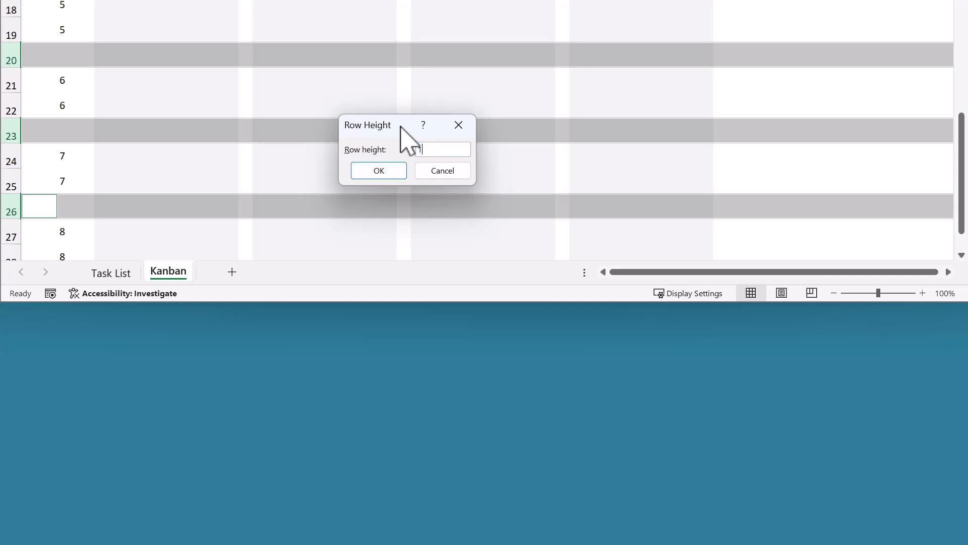
text(15)
click(394, 171)
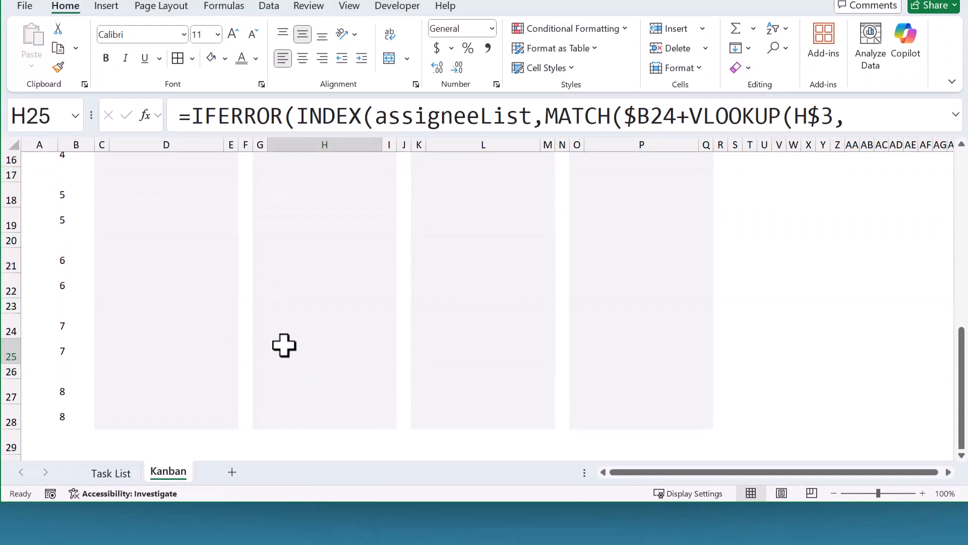
Hide column B, which holds the card index numbers on the Kanban sheet.
scroll(284, 345, up, 5)
click(80, 145)
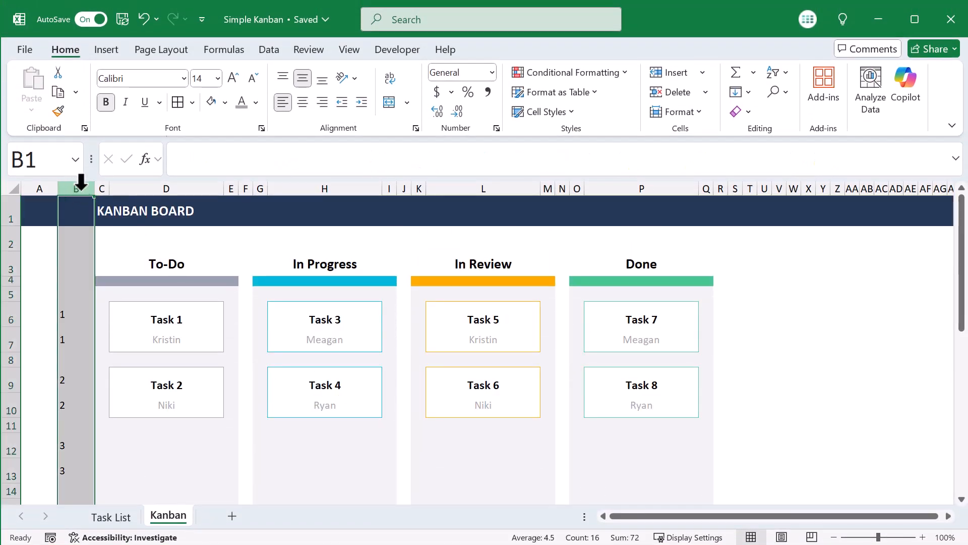
right_click(82, 190)
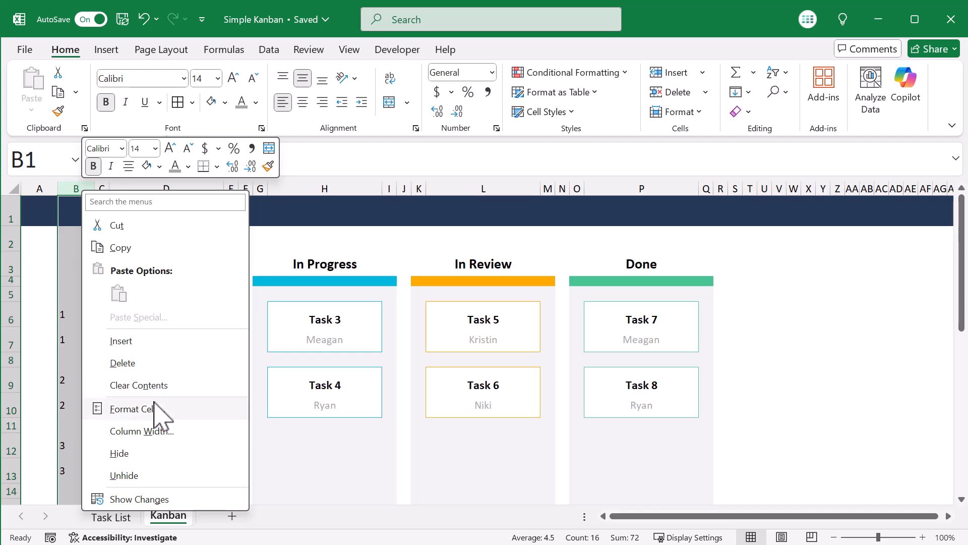
click(154, 454)
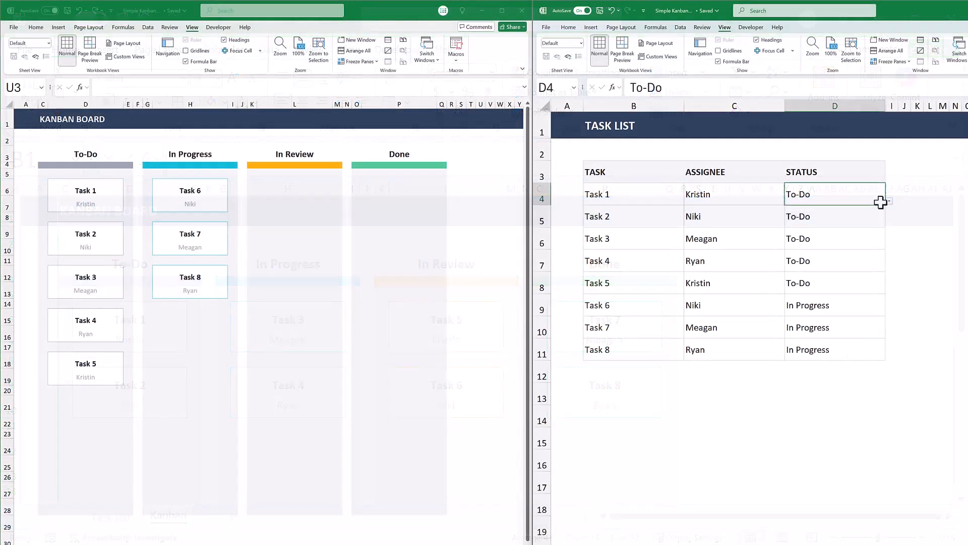
In the task list, change the status of Task 1 to In Progress and of Tasks 2 and 3 to In Review.
click(889, 201)
click(876, 218)
click(879, 215)
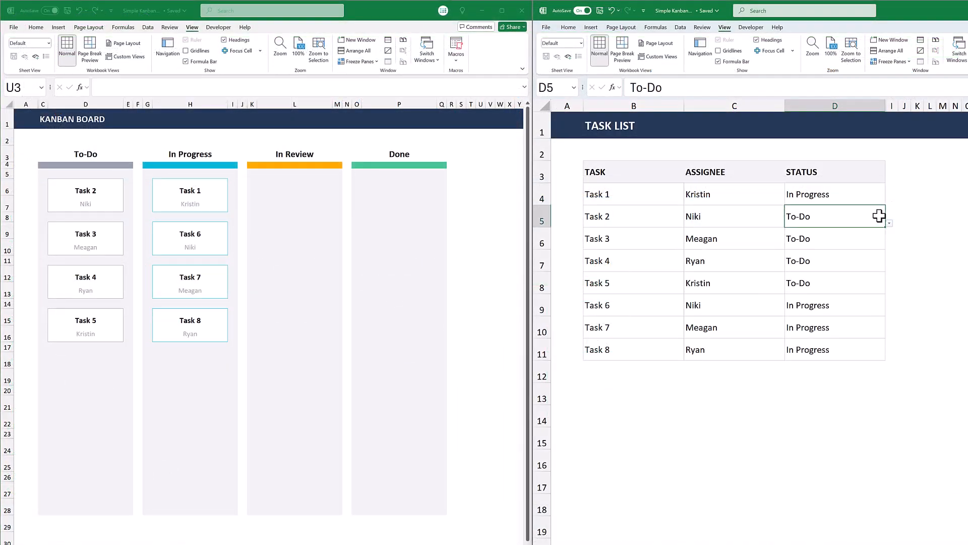
click(890, 223)
click(875, 245)
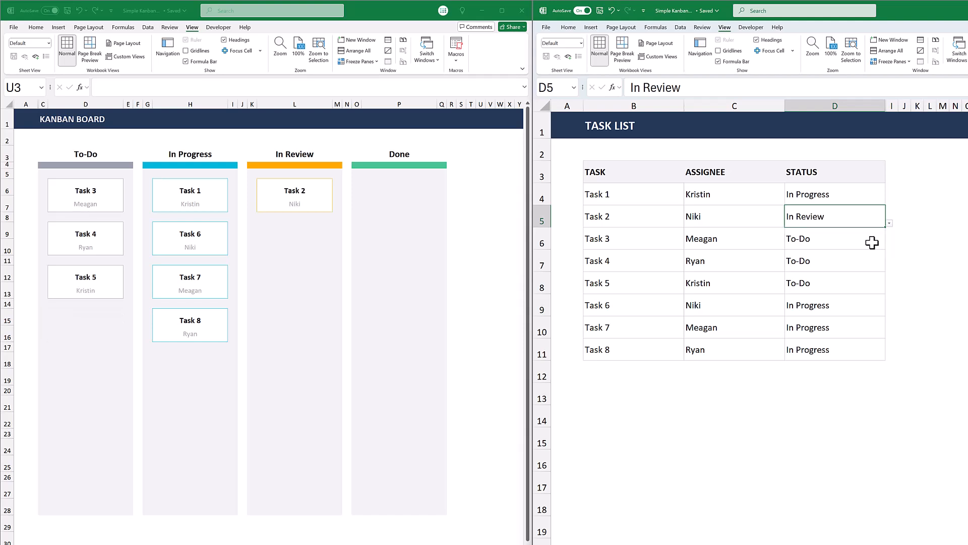
click(871, 242)
click(890, 245)
click(878, 266)
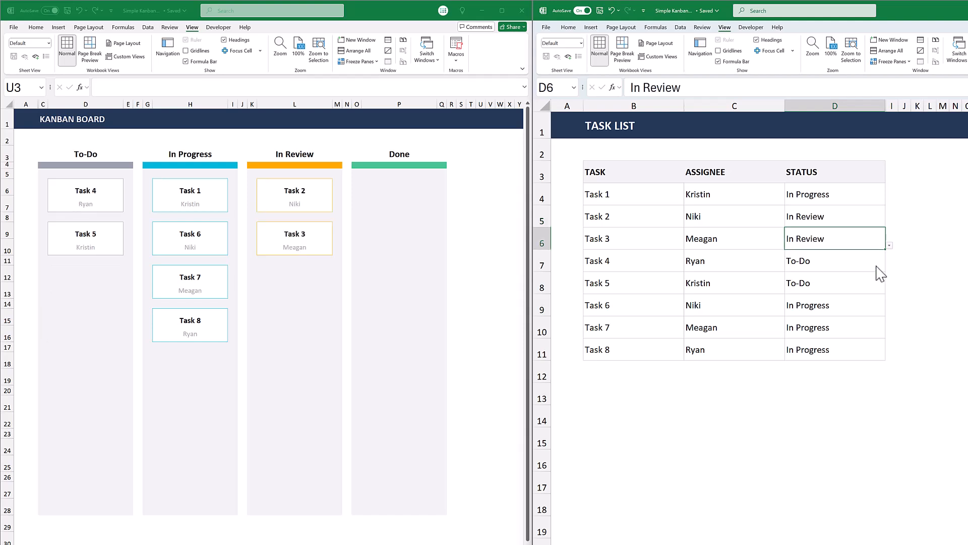
Change the status of Task 4 to In Progress and of Task 5 to In Review in the task list.
click(884, 266)
click(890, 267)
click(877, 283)
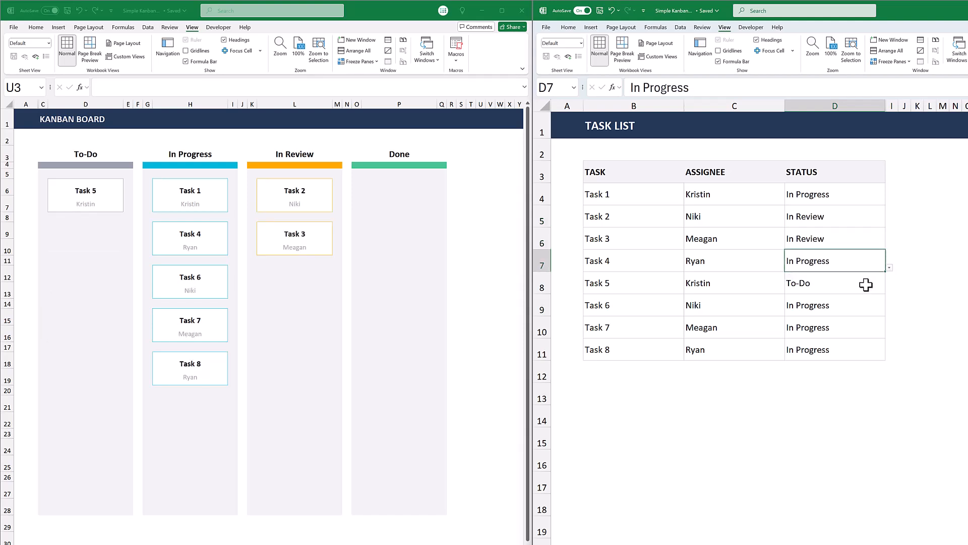
click(864, 283)
click(890, 289)
click(874, 312)
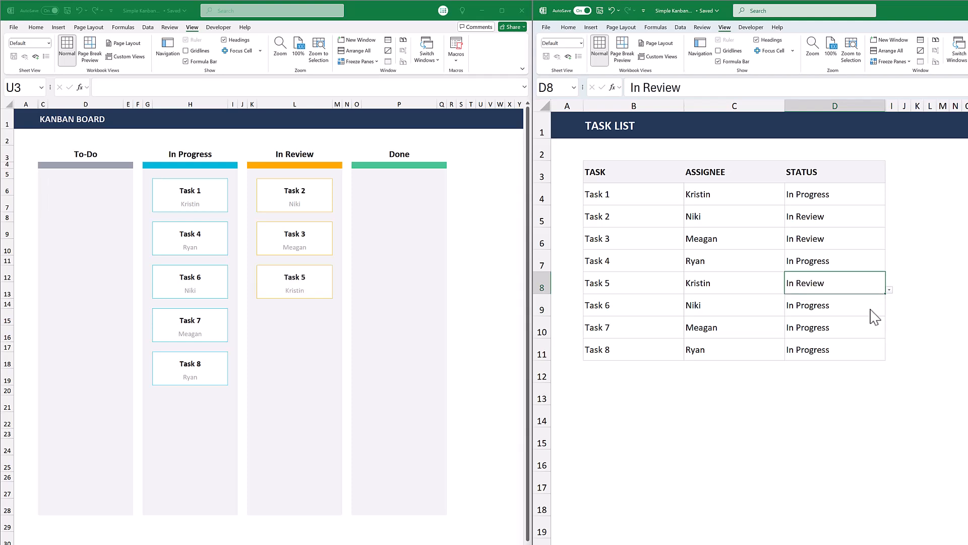
Change the status of Tasks 6, 7 and 8 to Done in the task list.
click(877, 316)
click(890, 312)
click(871, 338)
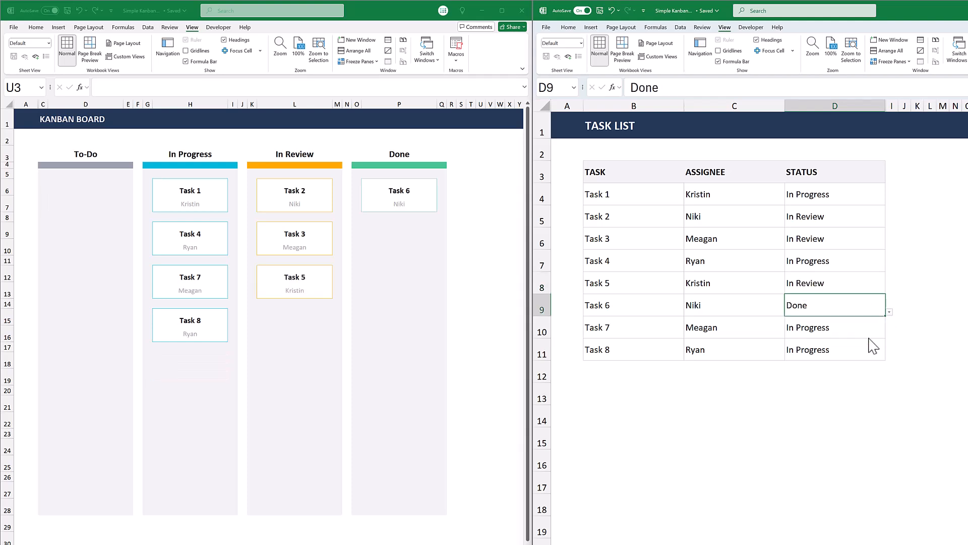
click(867, 335)
click(890, 334)
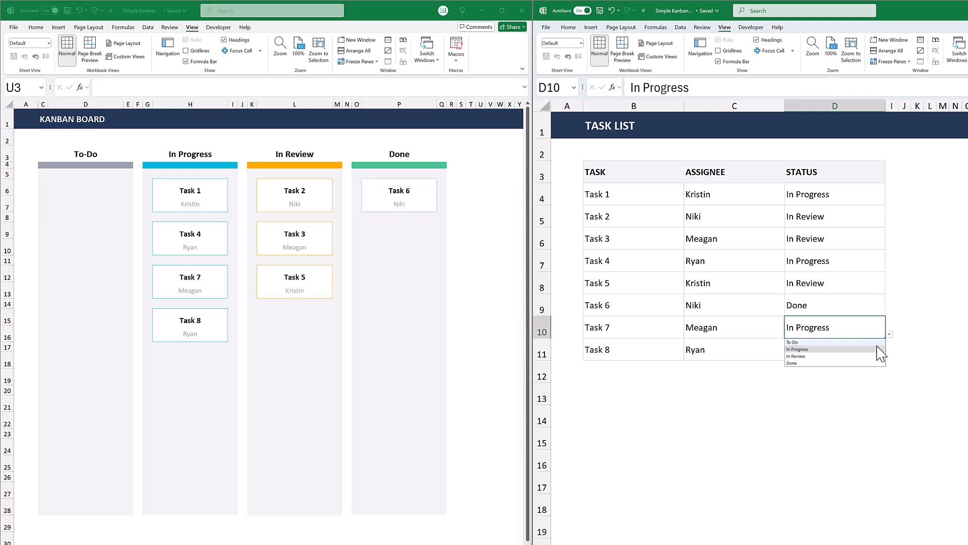
click(870, 361)
click(871, 352)
click(889, 357)
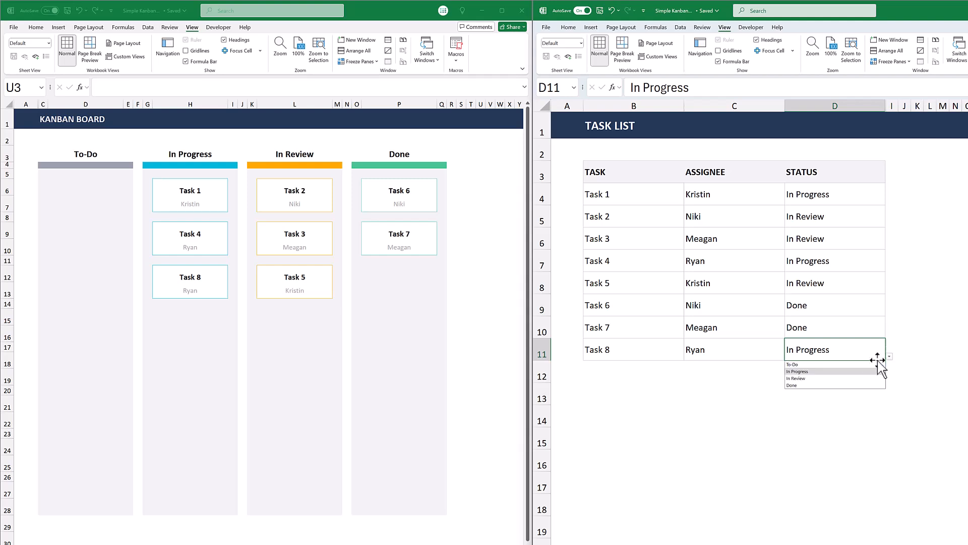
click(866, 384)
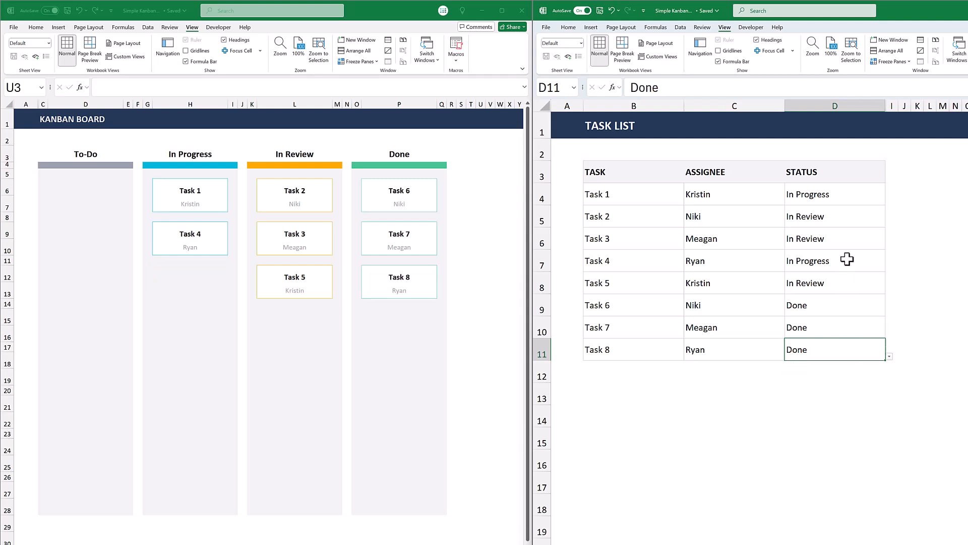
Move Task 4 on to In Review and Task 5 on to Done in the task list's status column.
click(862, 262)
click(890, 268)
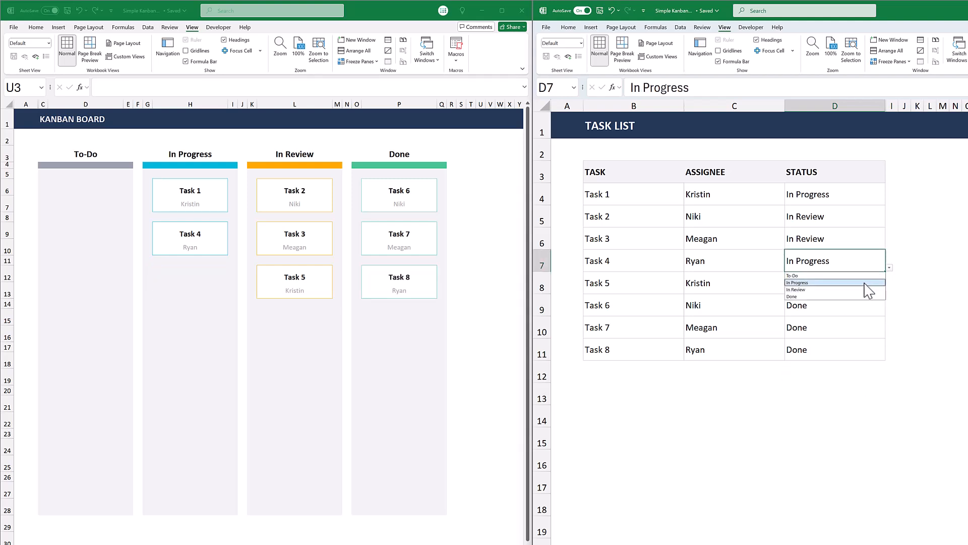
click(866, 288)
click(866, 285)
click(889, 290)
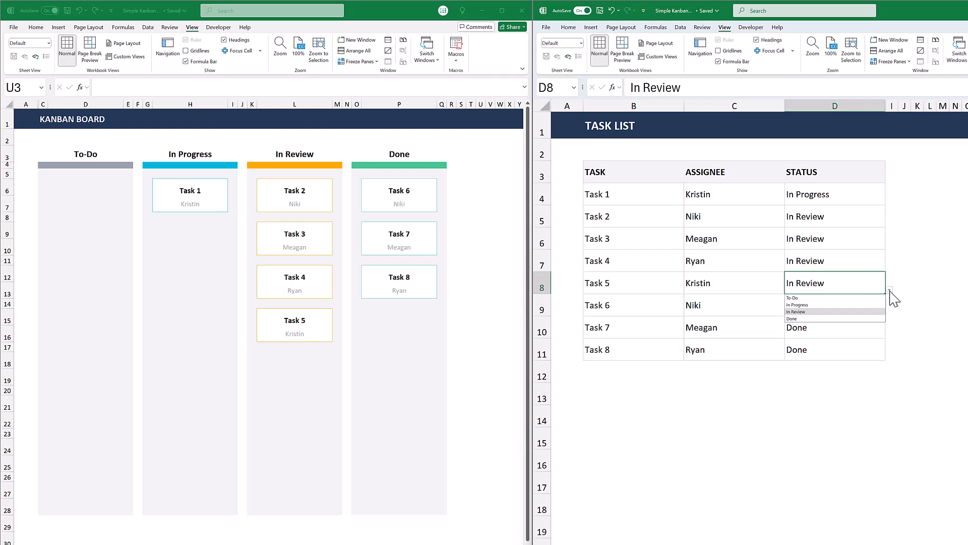
click(867, 319)
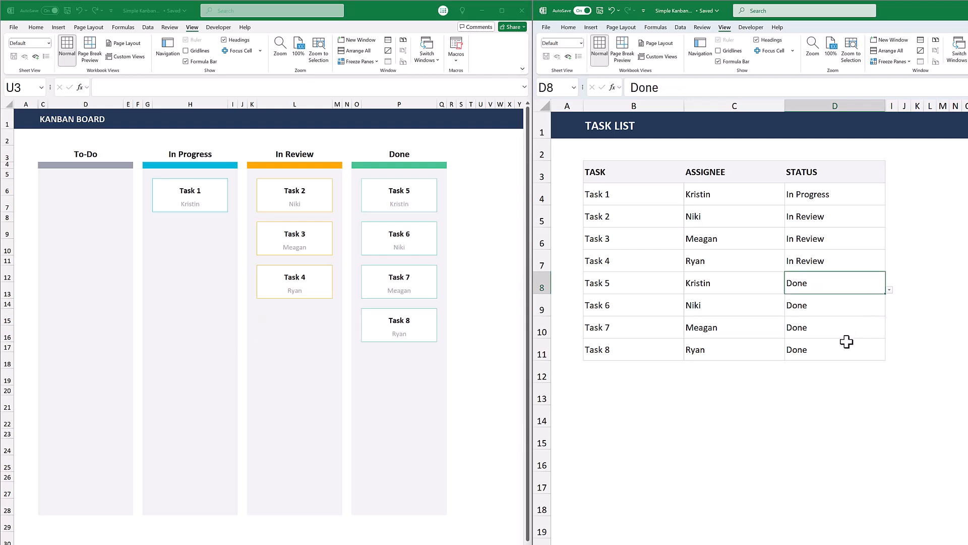